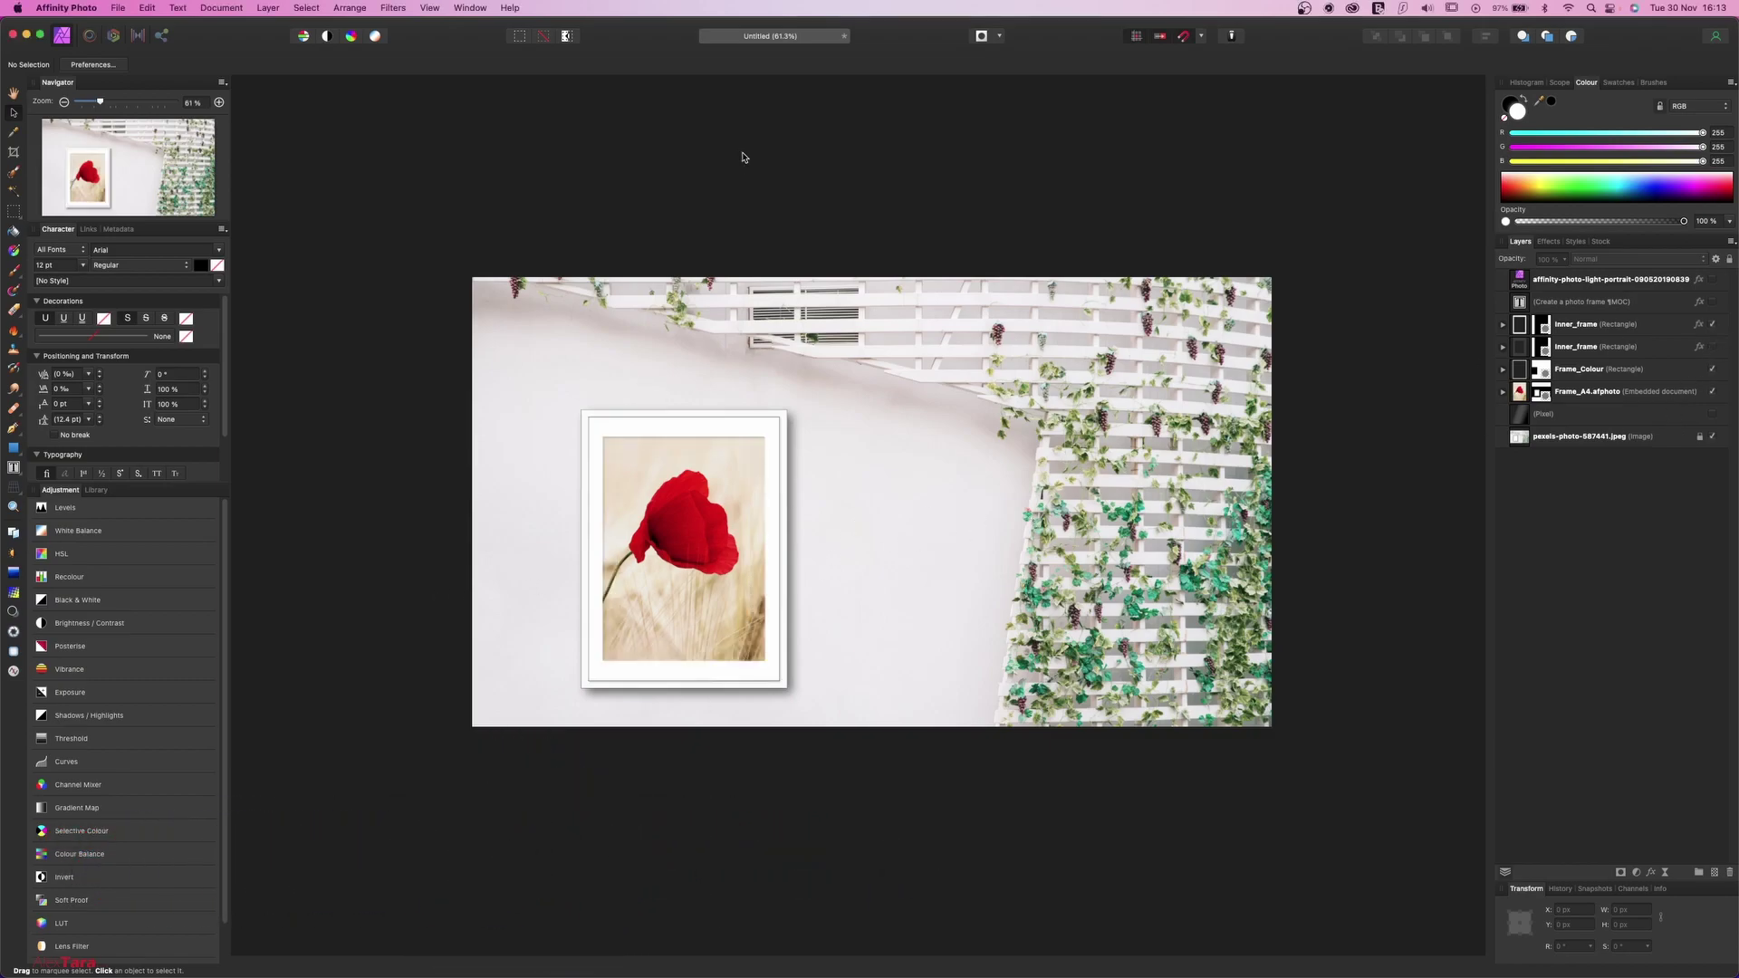
Create a new blank 1920×1080 document from the Web FHD 1080p preset.
key("super+n")
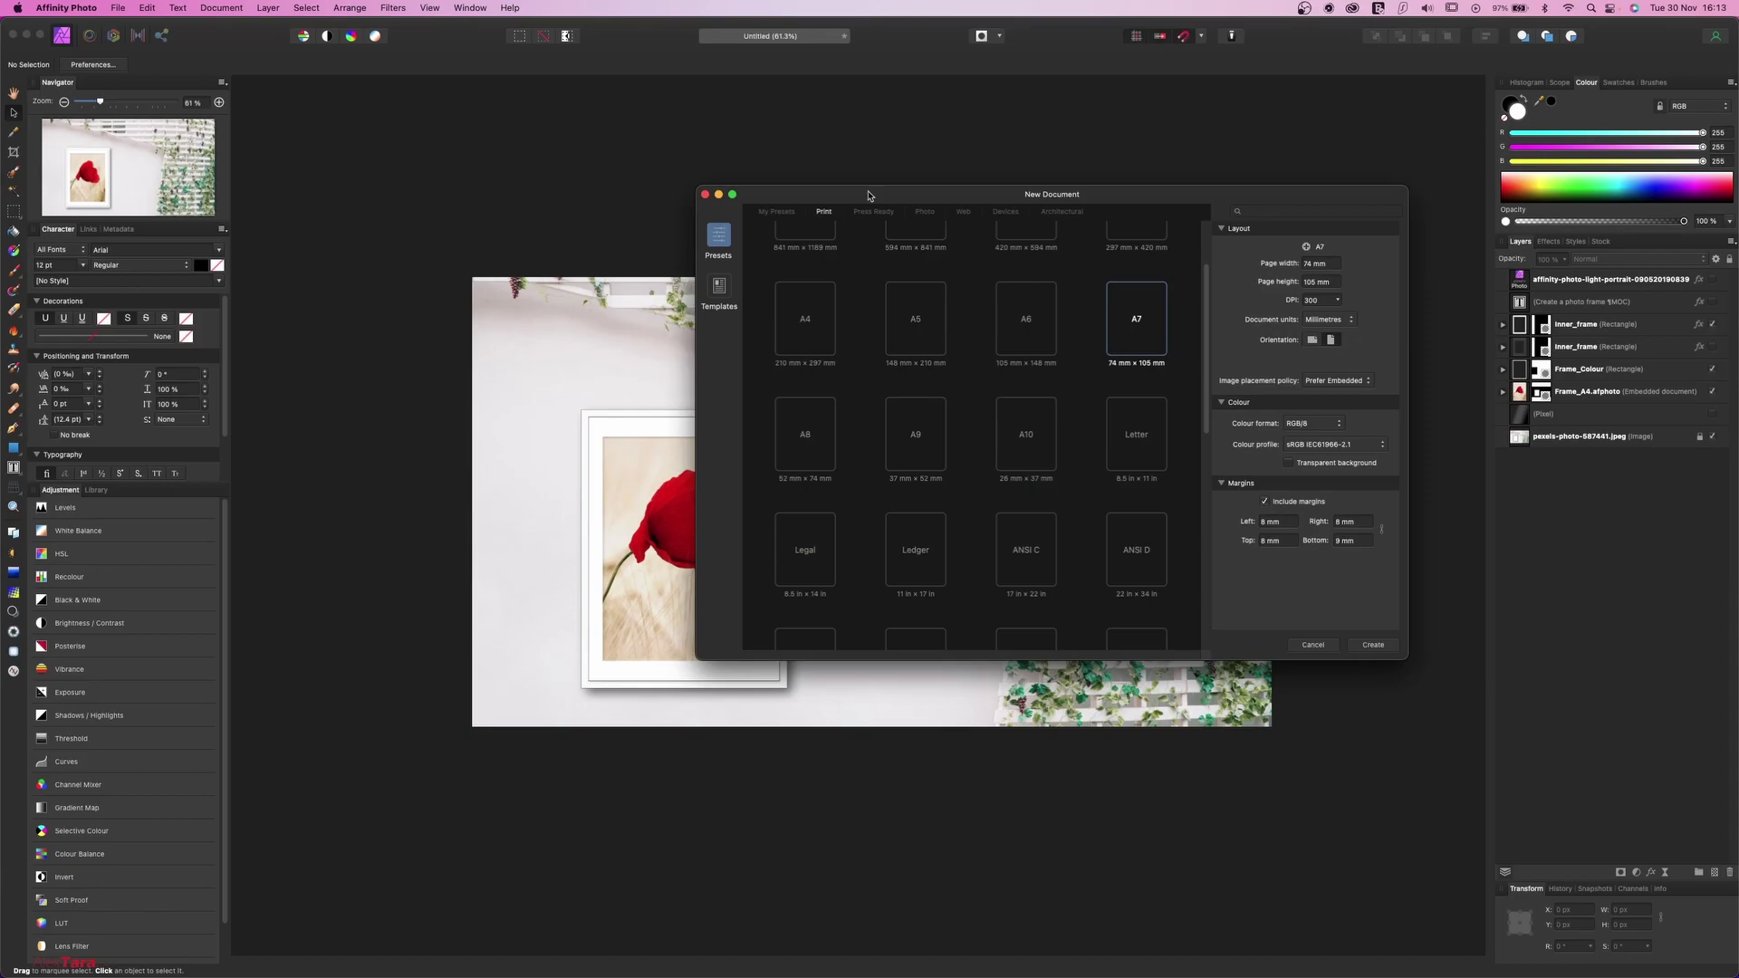
left_click(964, 213)
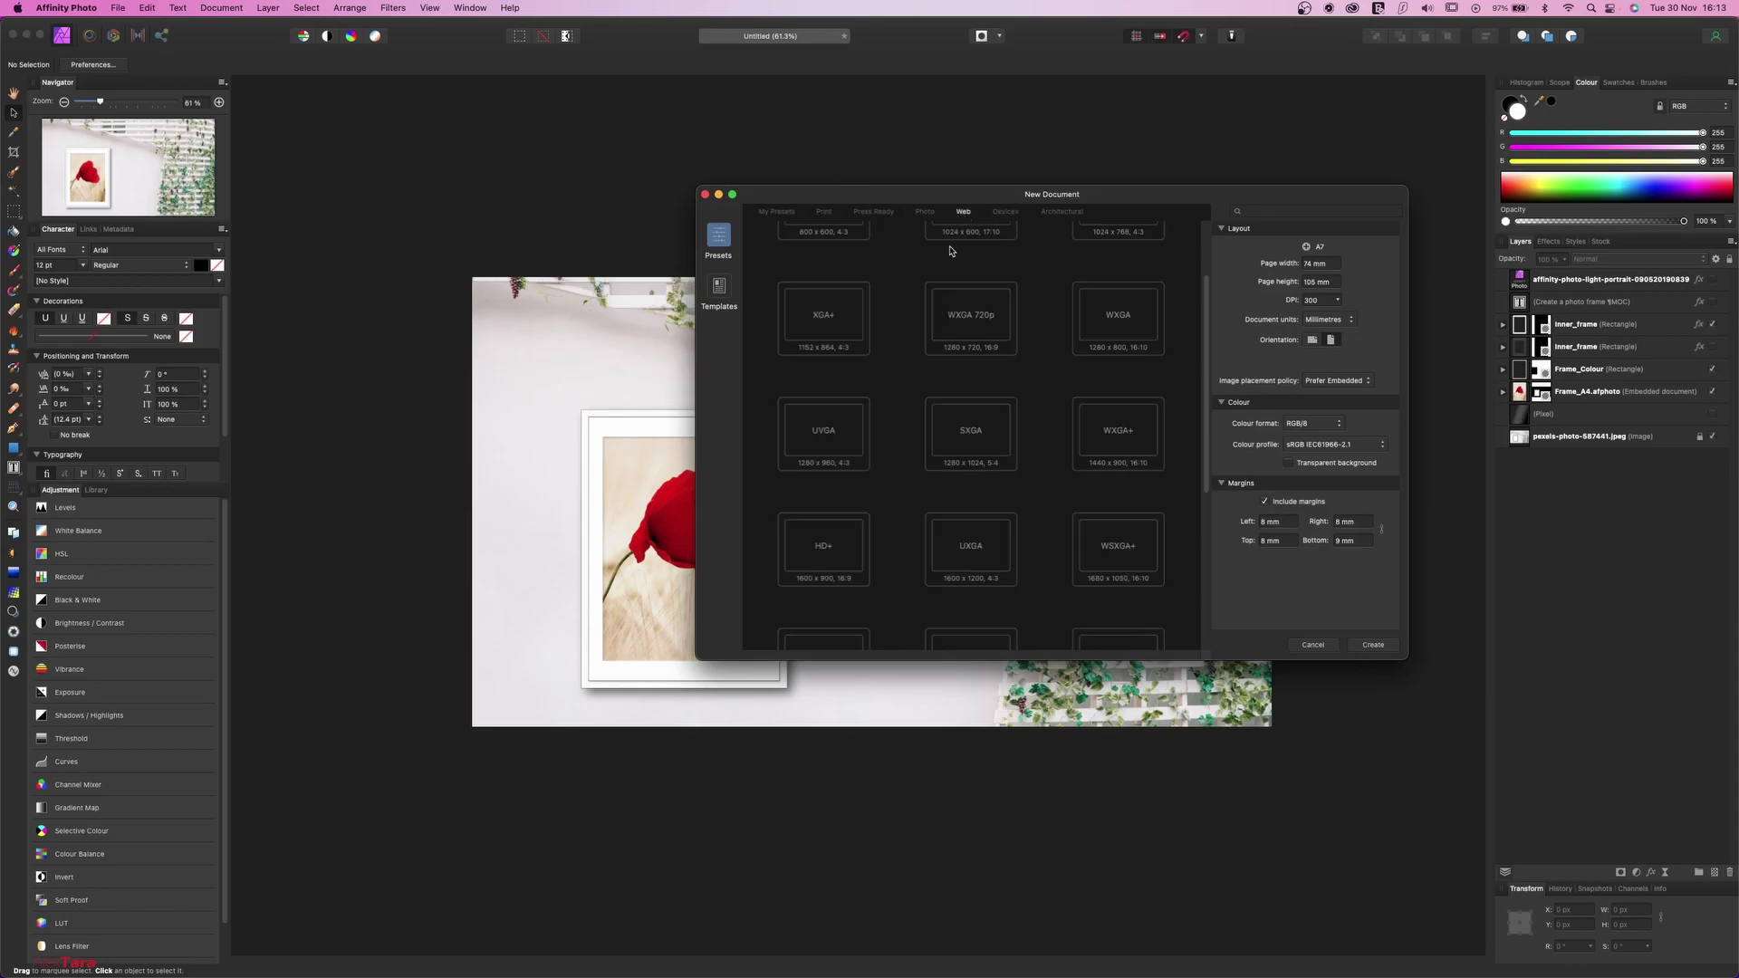
scroll(842, 480, "down", 3)
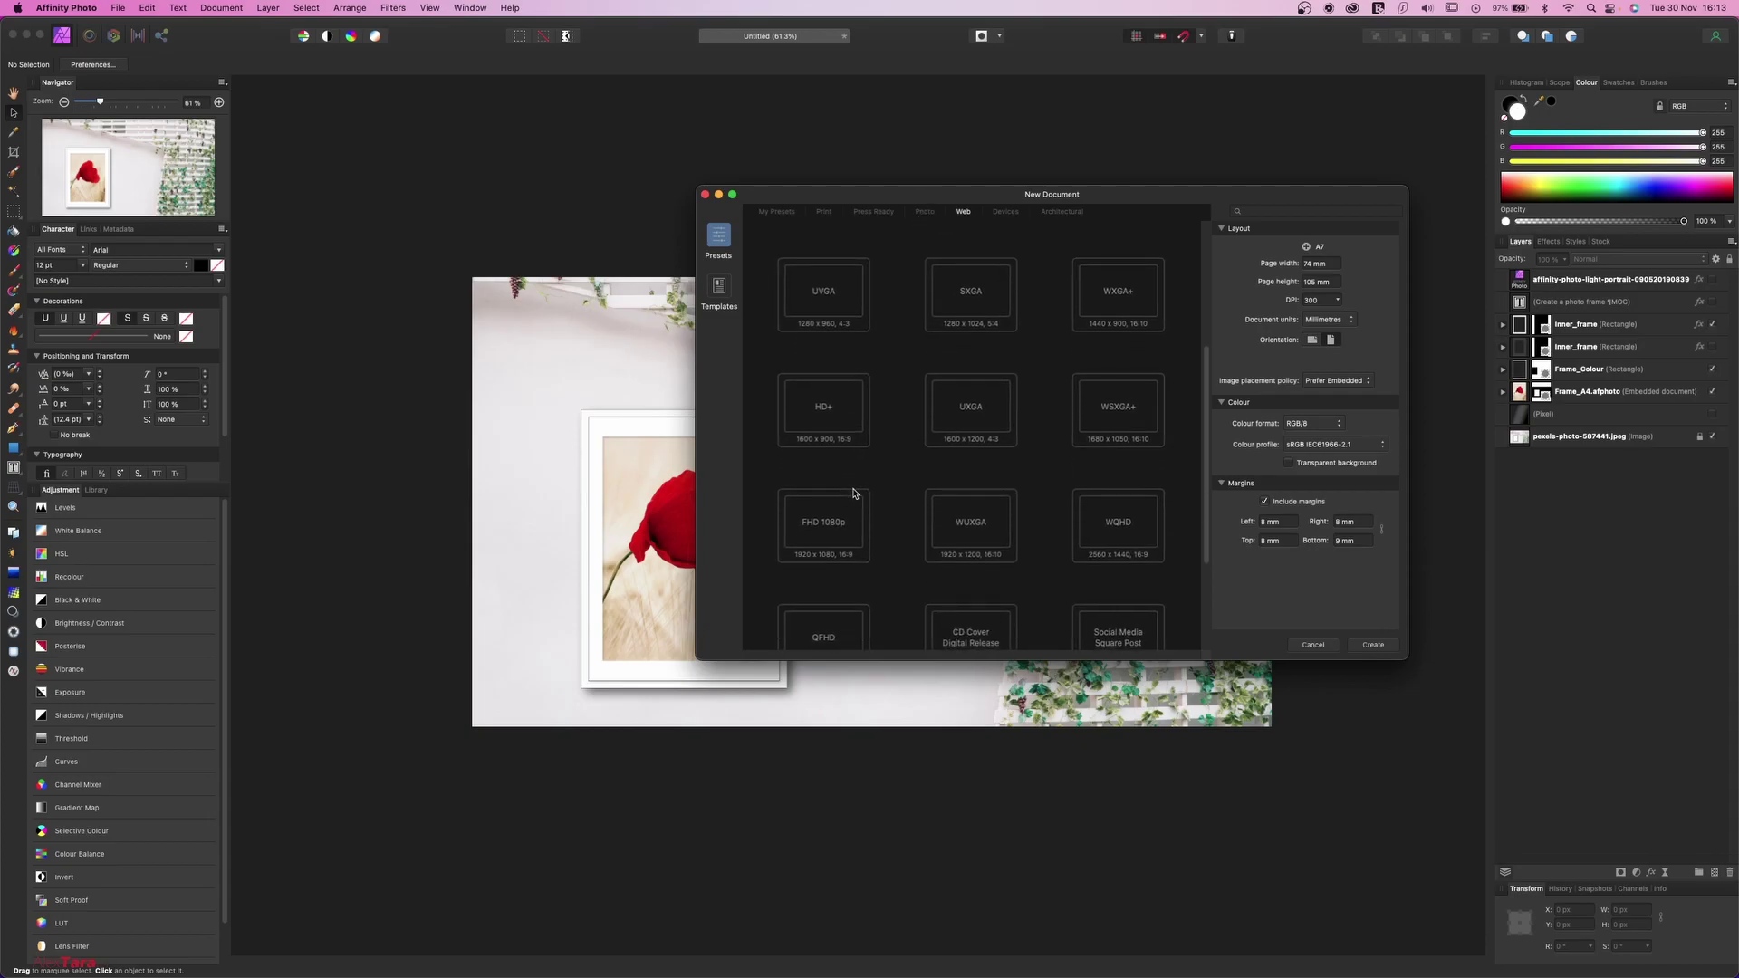
double_click(823, 521)
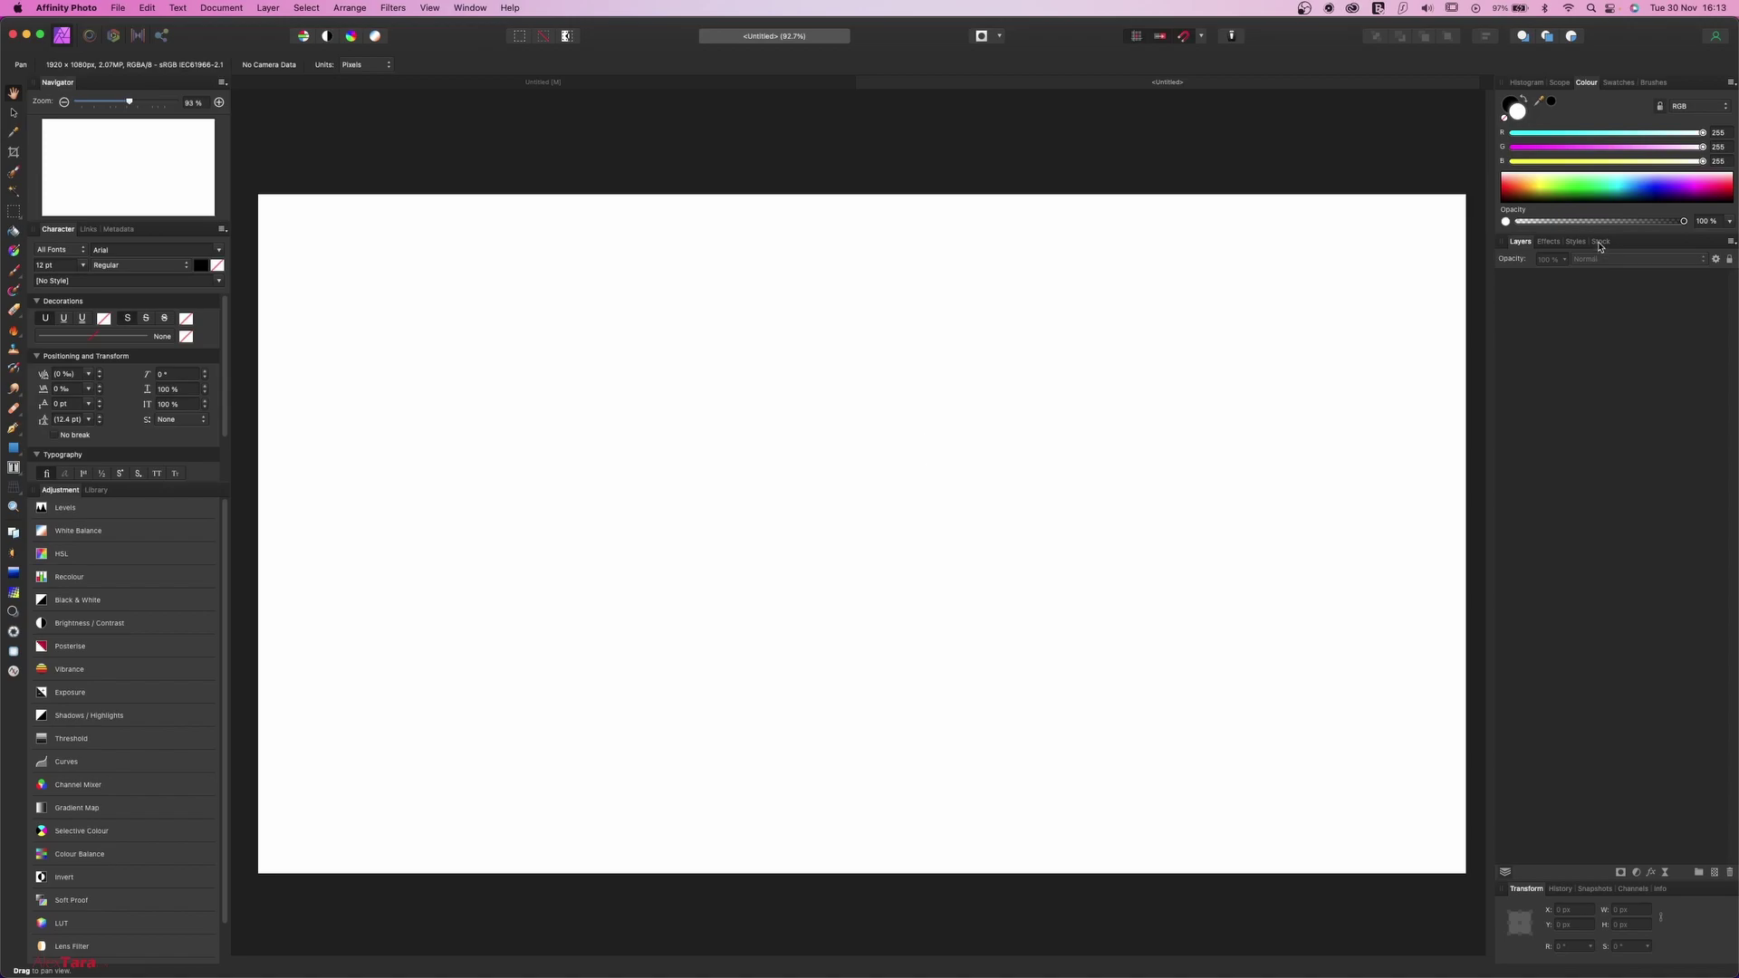
Add a Pexels 'photo frame' stock image of an empty frame beside a vase, then show the Layers panel.
left_click(1600, 242)
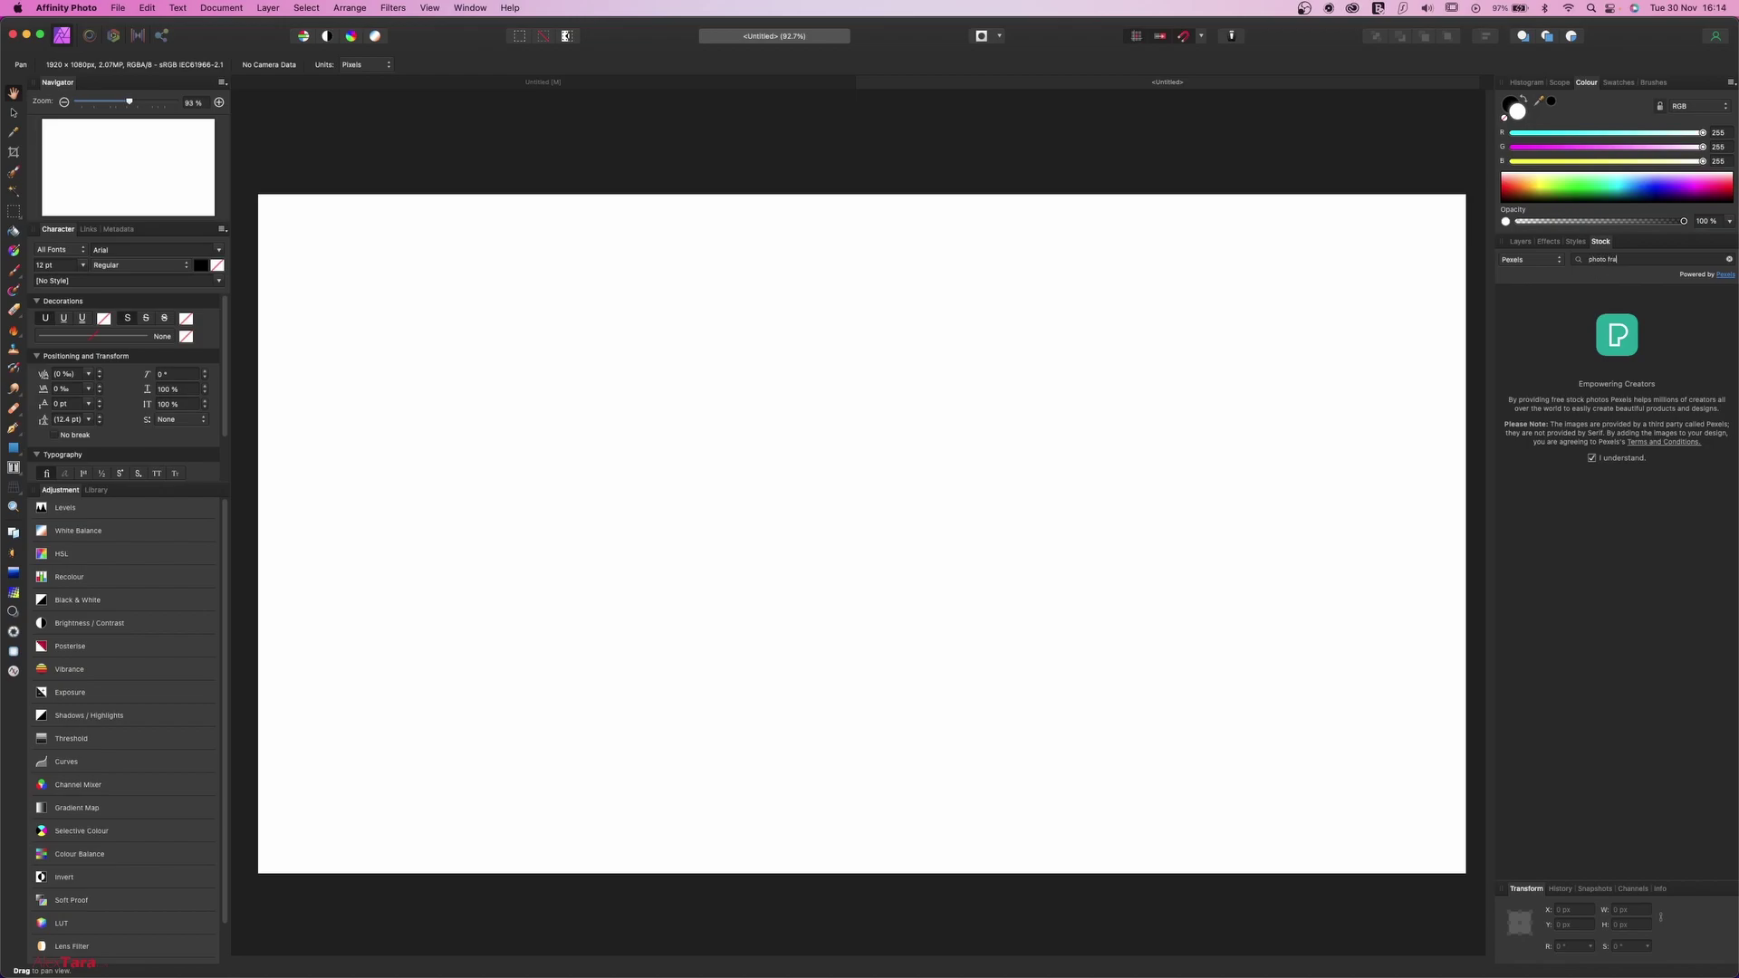
key("Return")
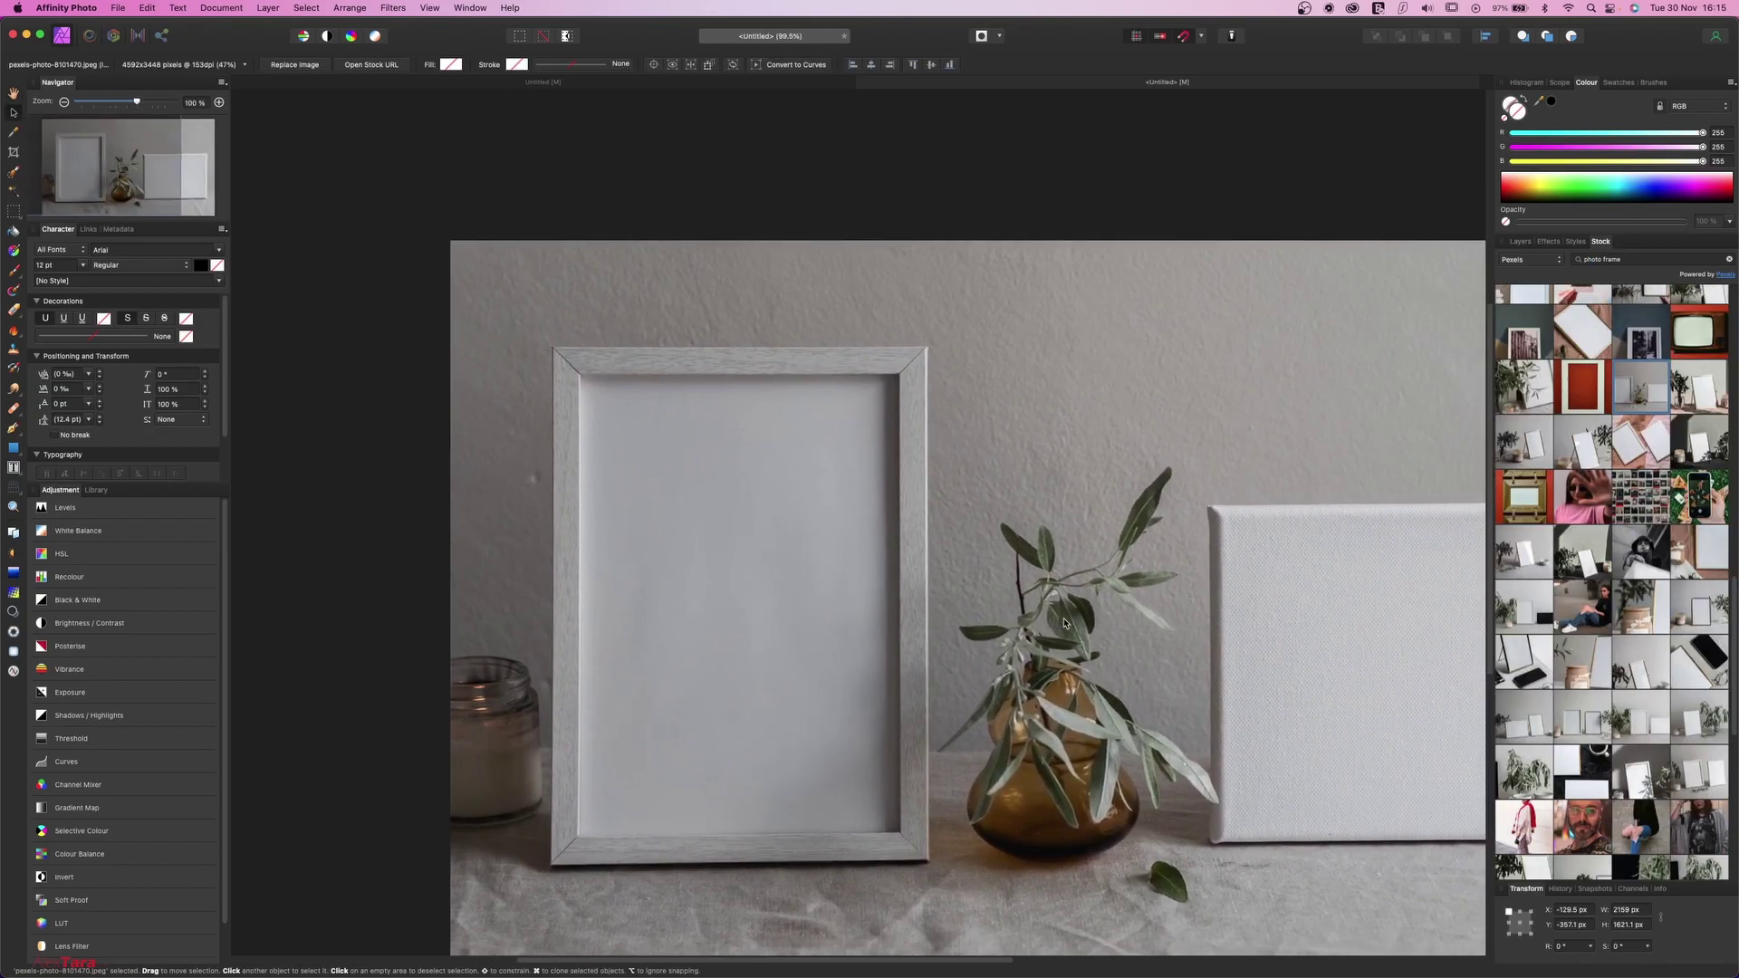
scroll(1065, 623, "down", 3)
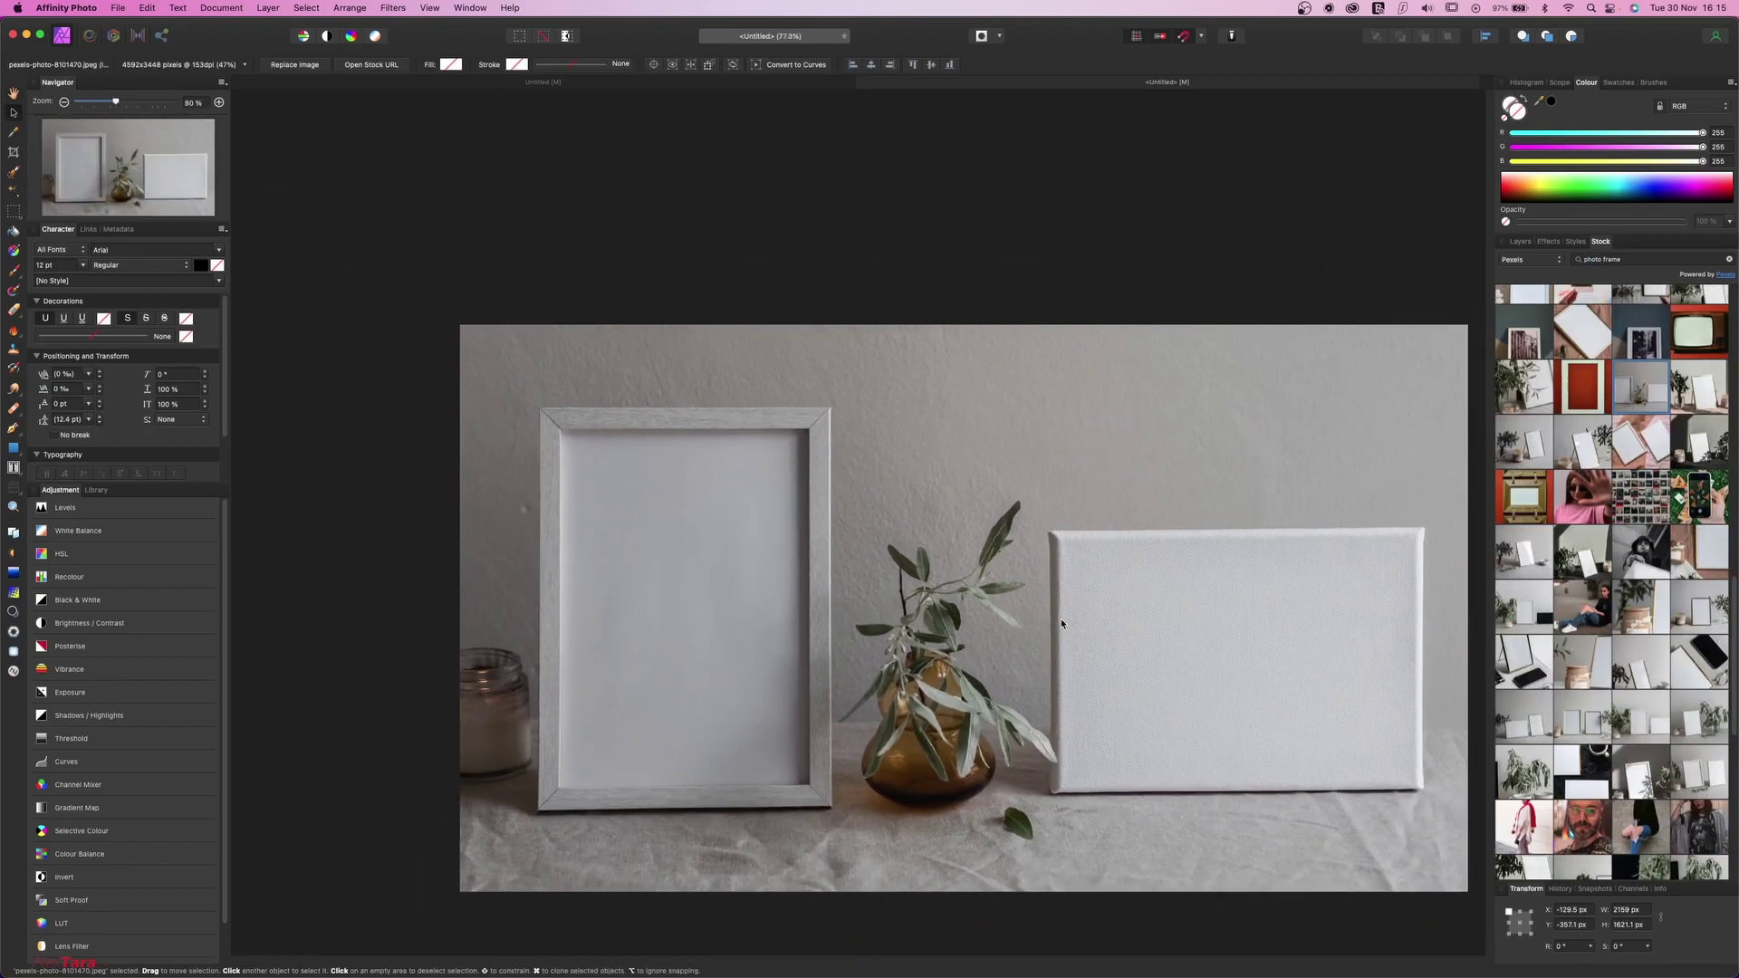
left_click(1519, 242)
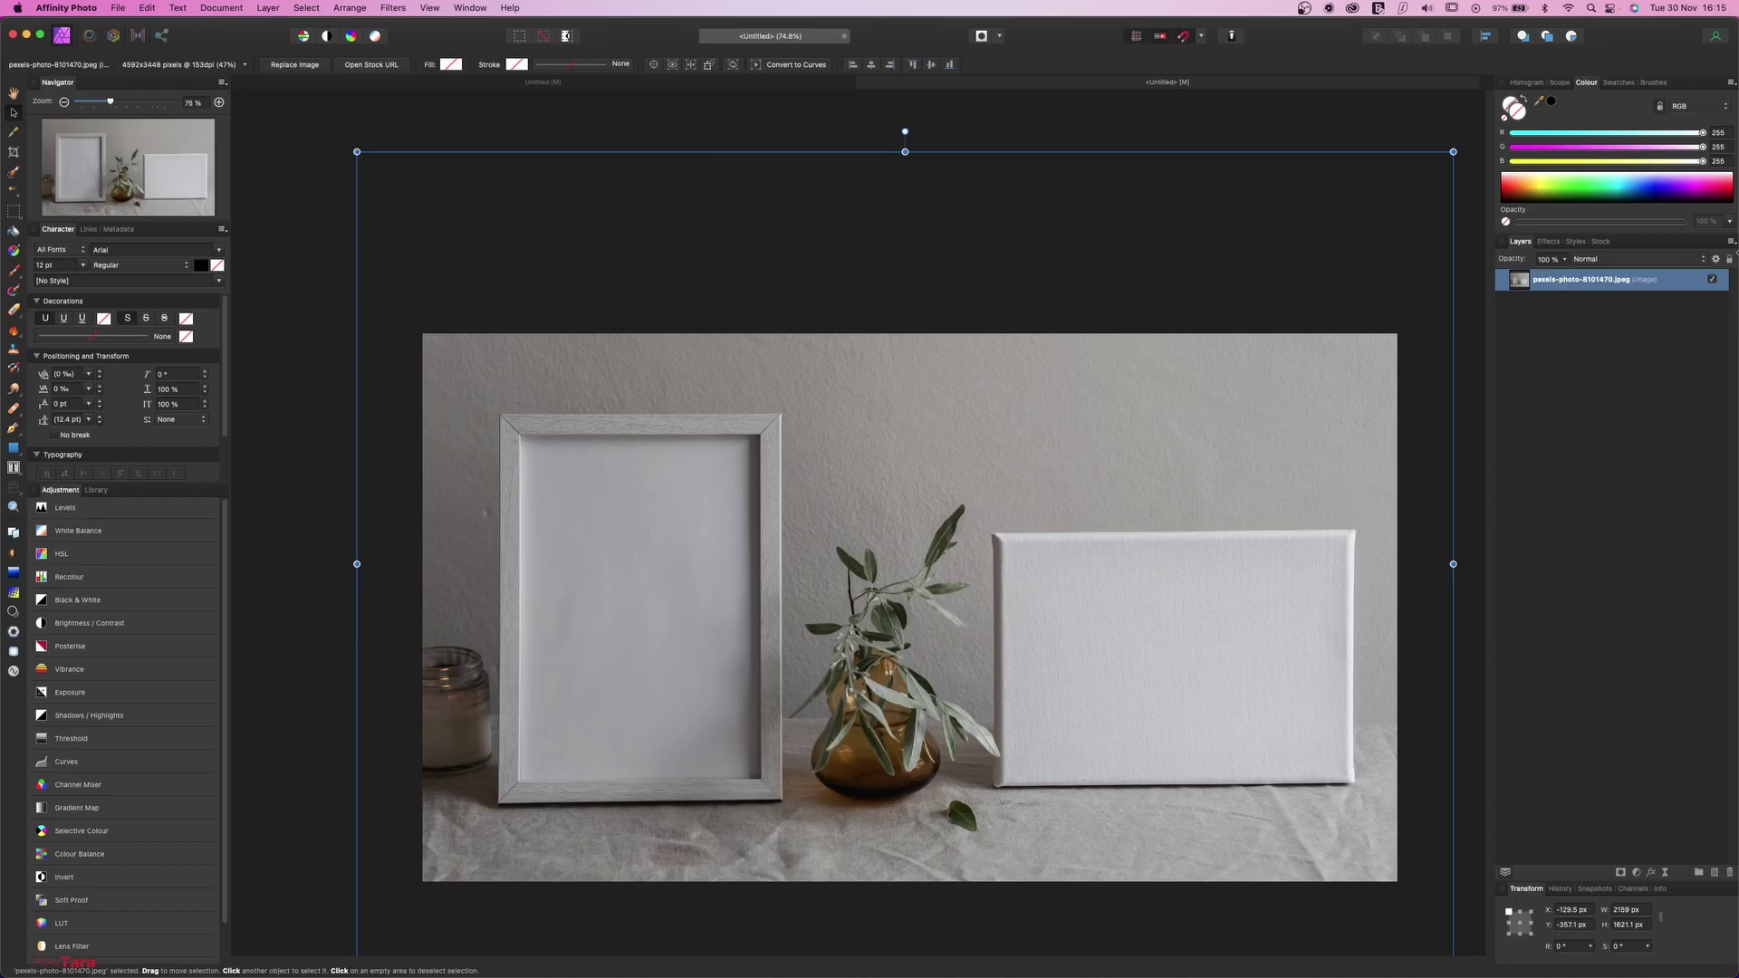
left_click(1729, 260)
scroll(495, 408, "down", 1)
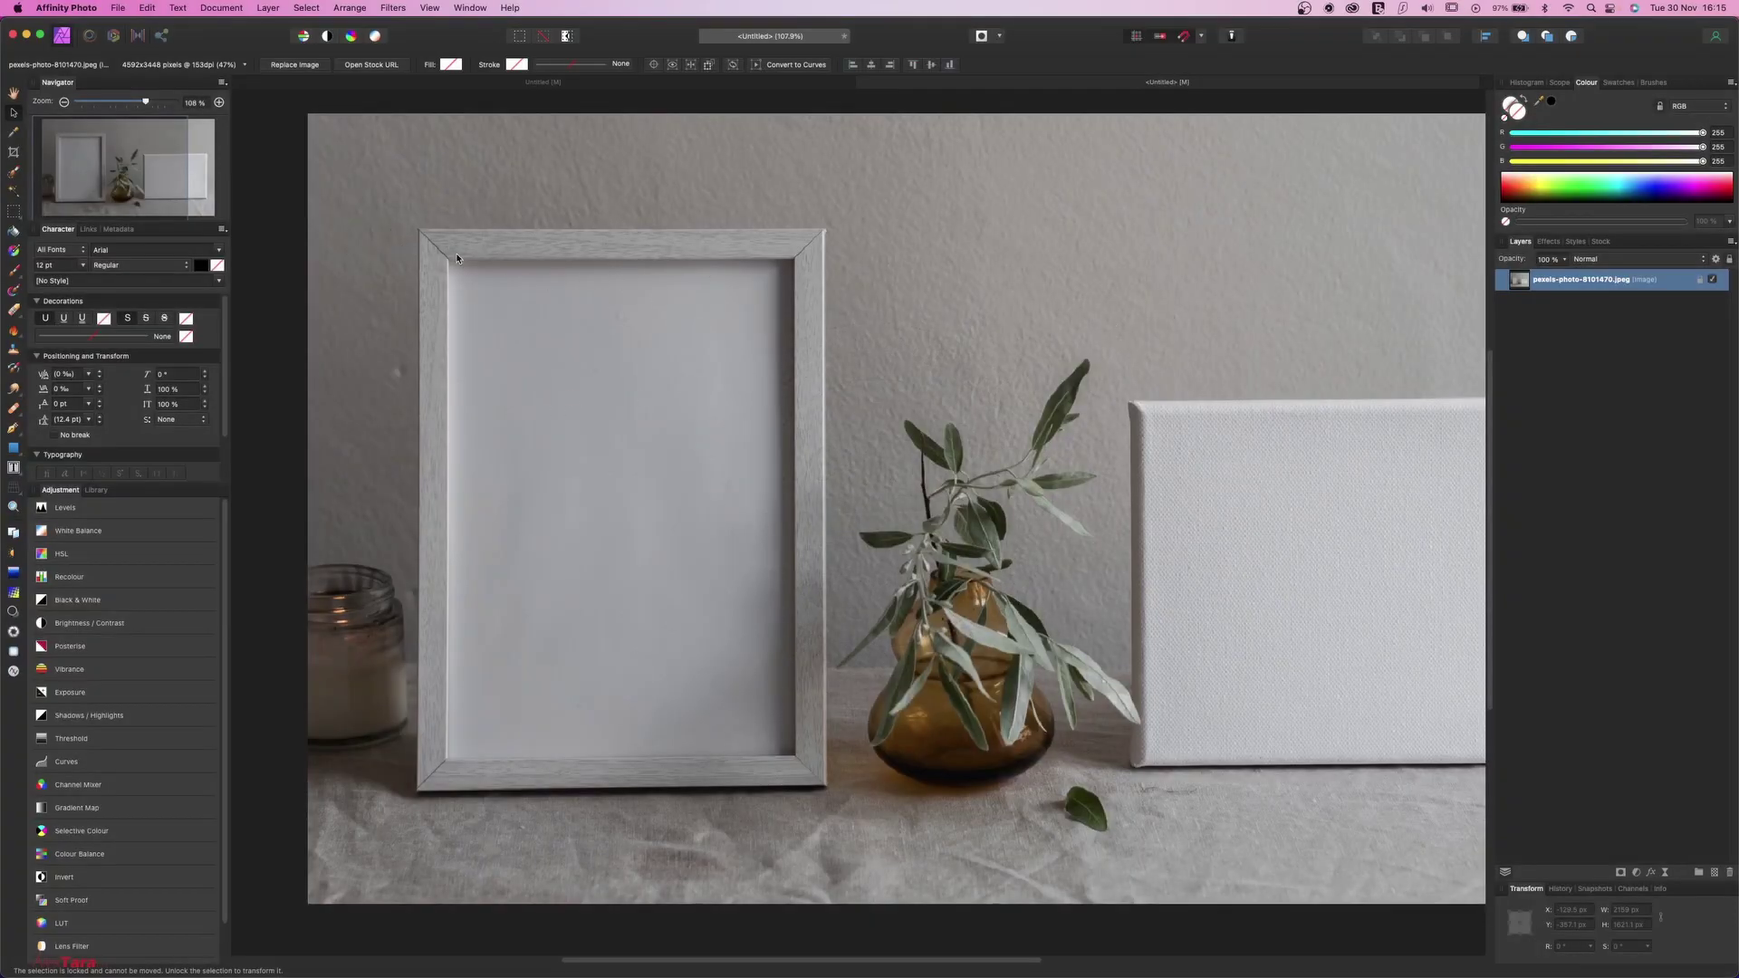
Create a new portrait document from a Print-size preset.
key("super+n")
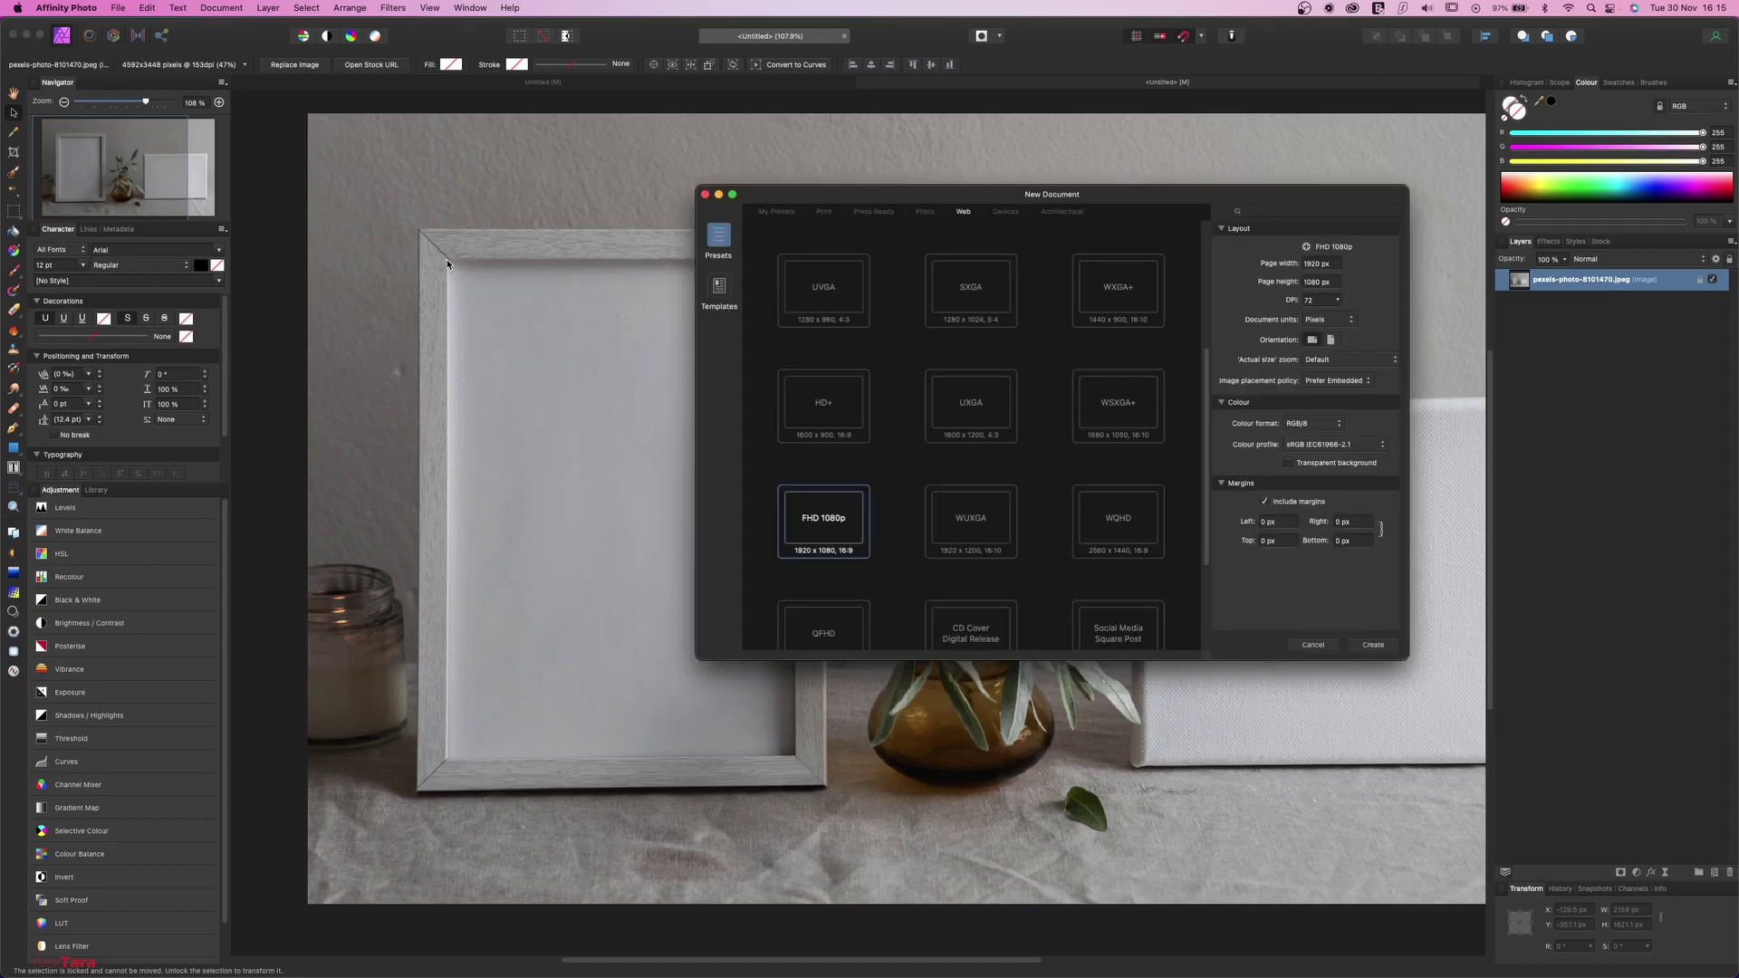
left_click(926, 212)
scroll(959, 340, "up", 3)
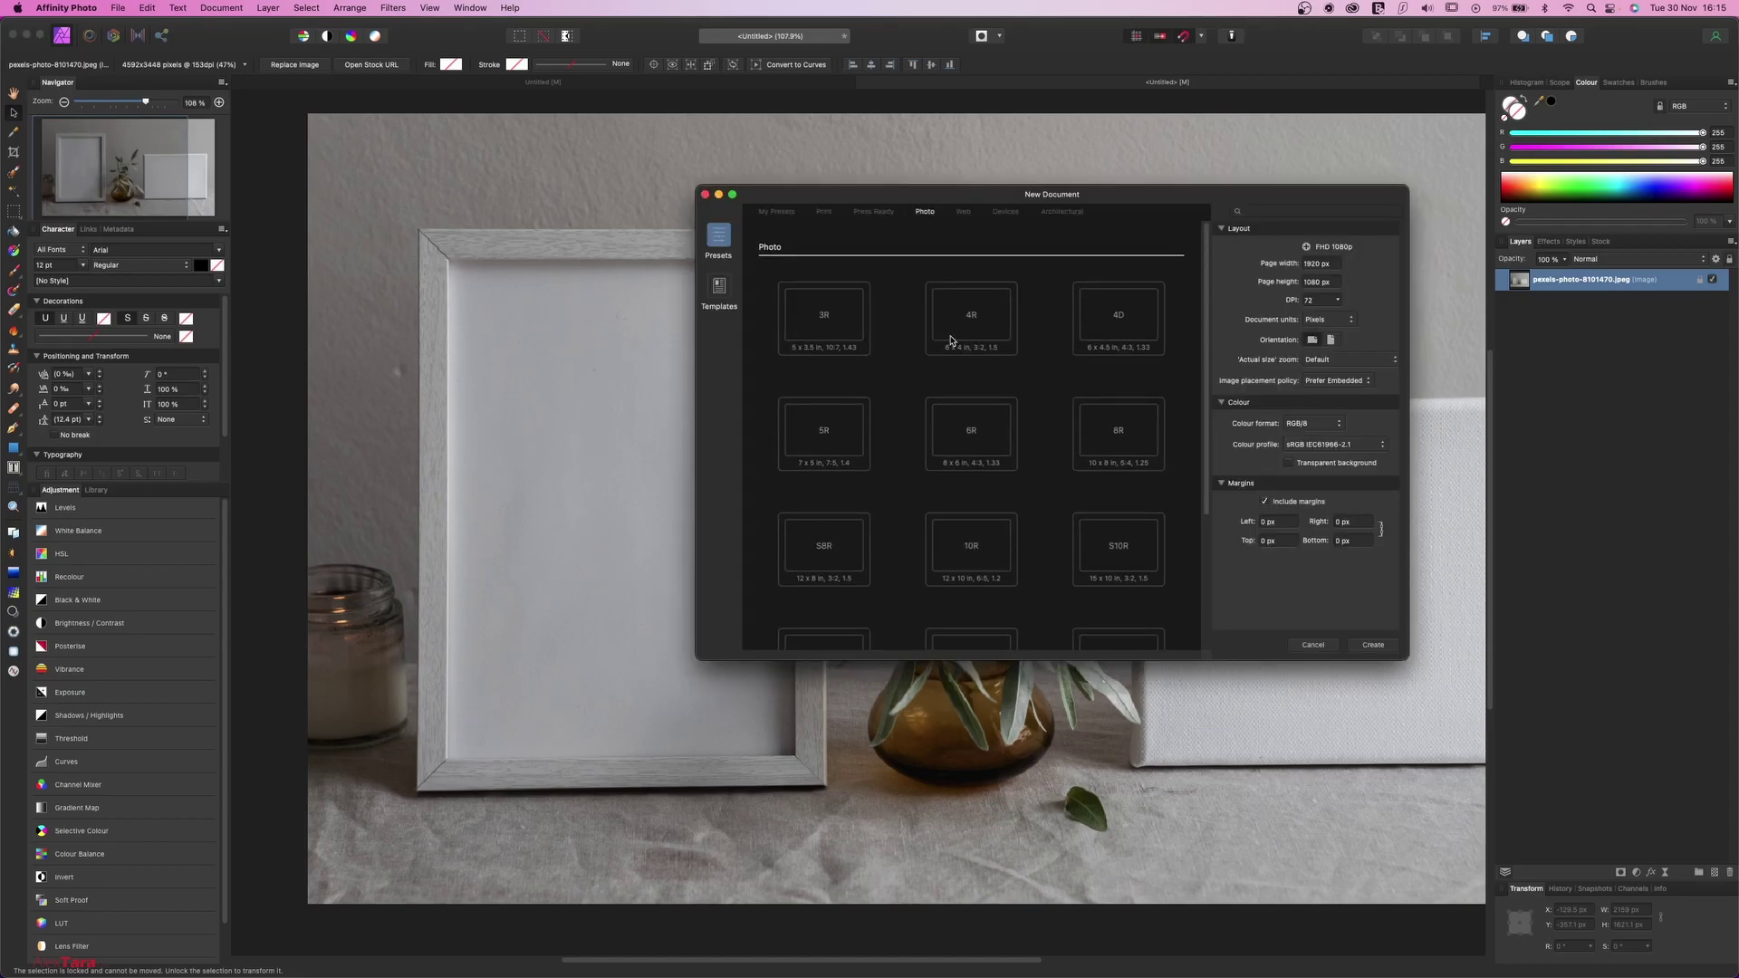
left_click(824, 214)
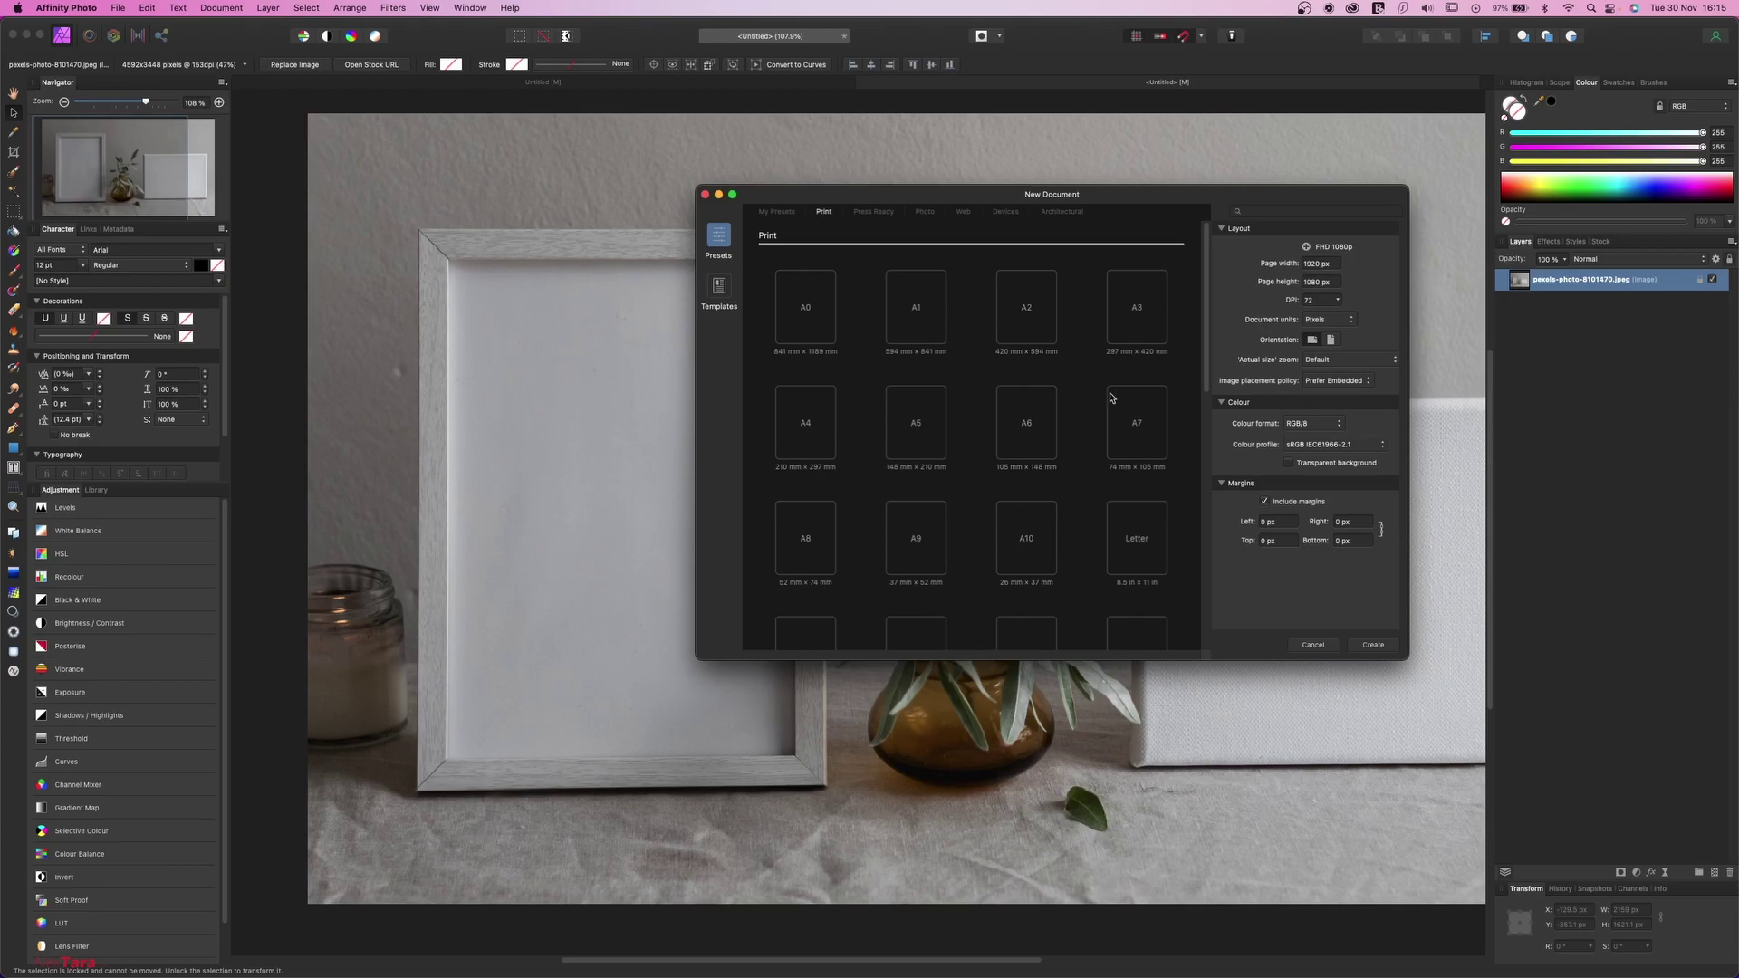
left_click(1022, 416)
left_click(1373, 645)
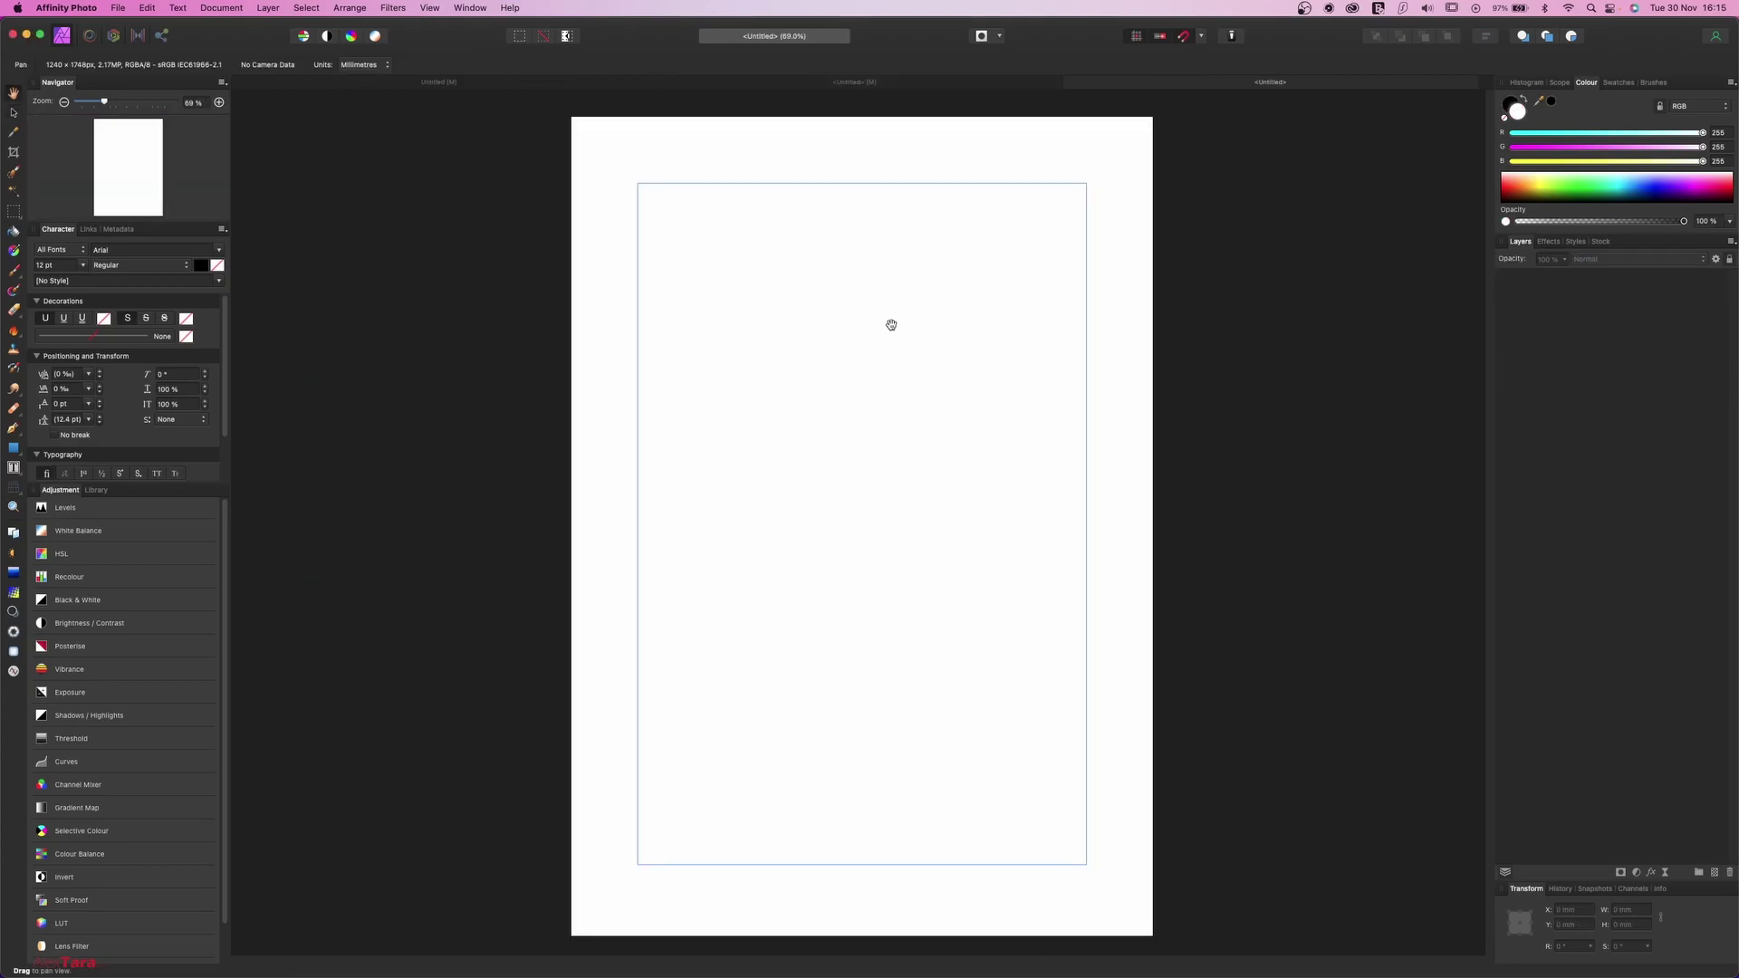
Add a 'portret family' Pexels photo, save it as Portret_fam, and return to the mockup.
scroll(660, 696, "down", 2)
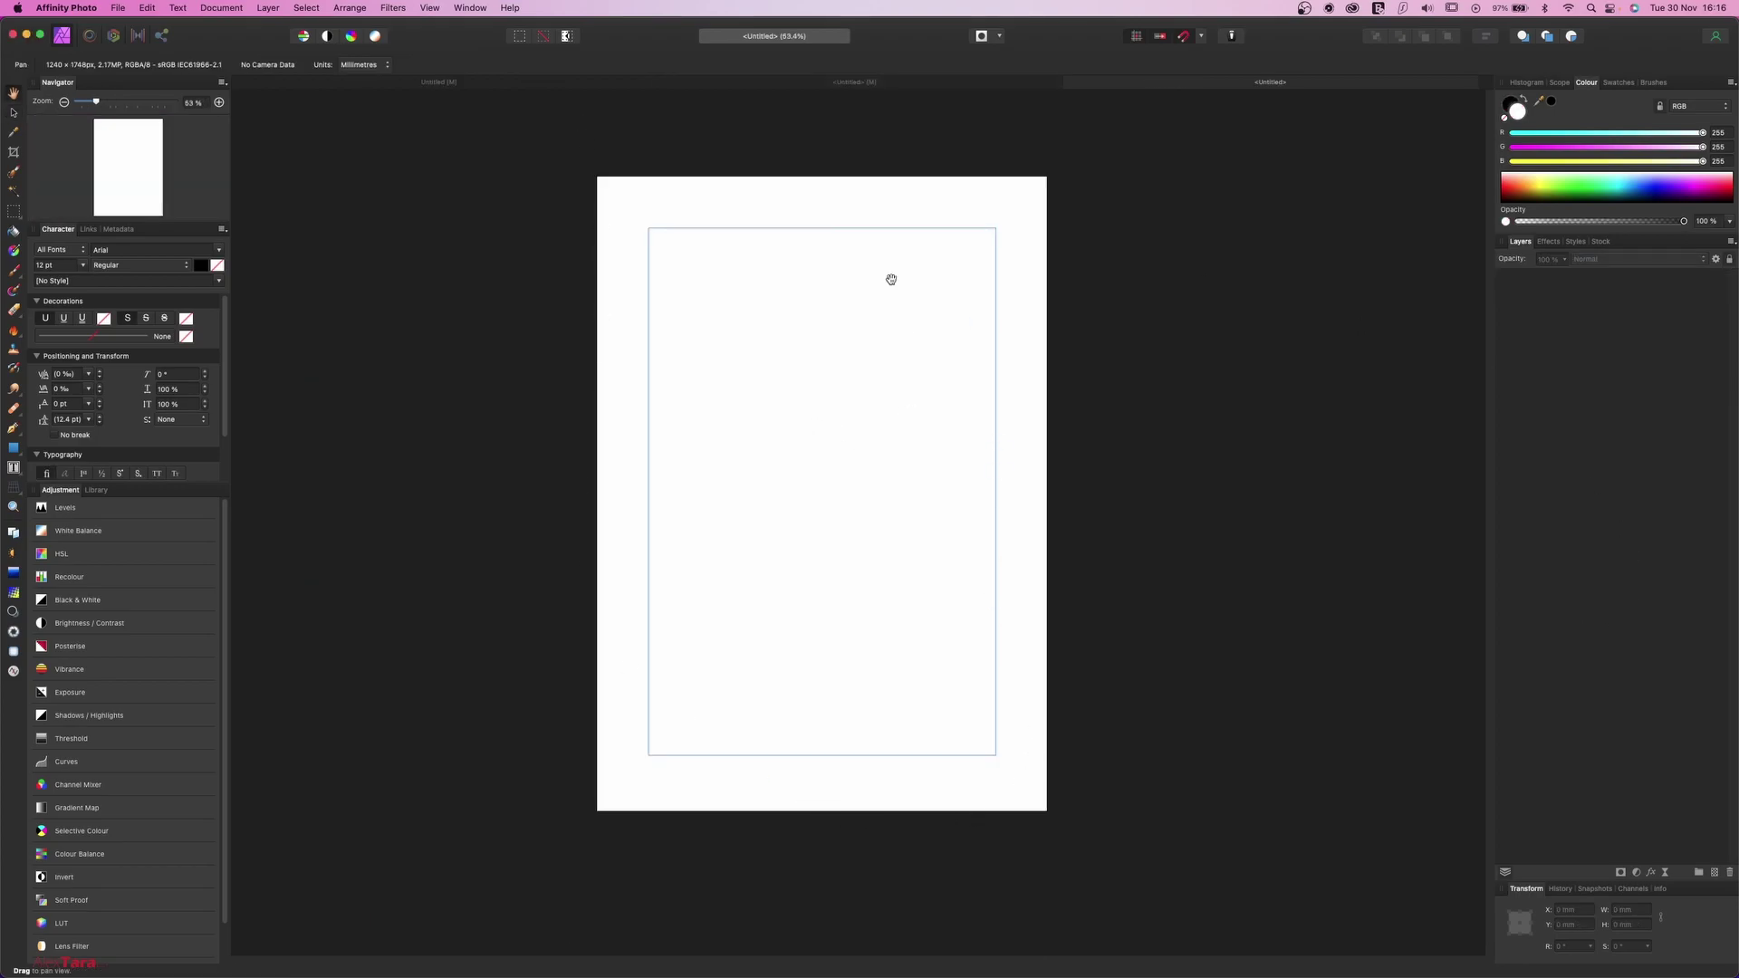
left_click(1600, 240)
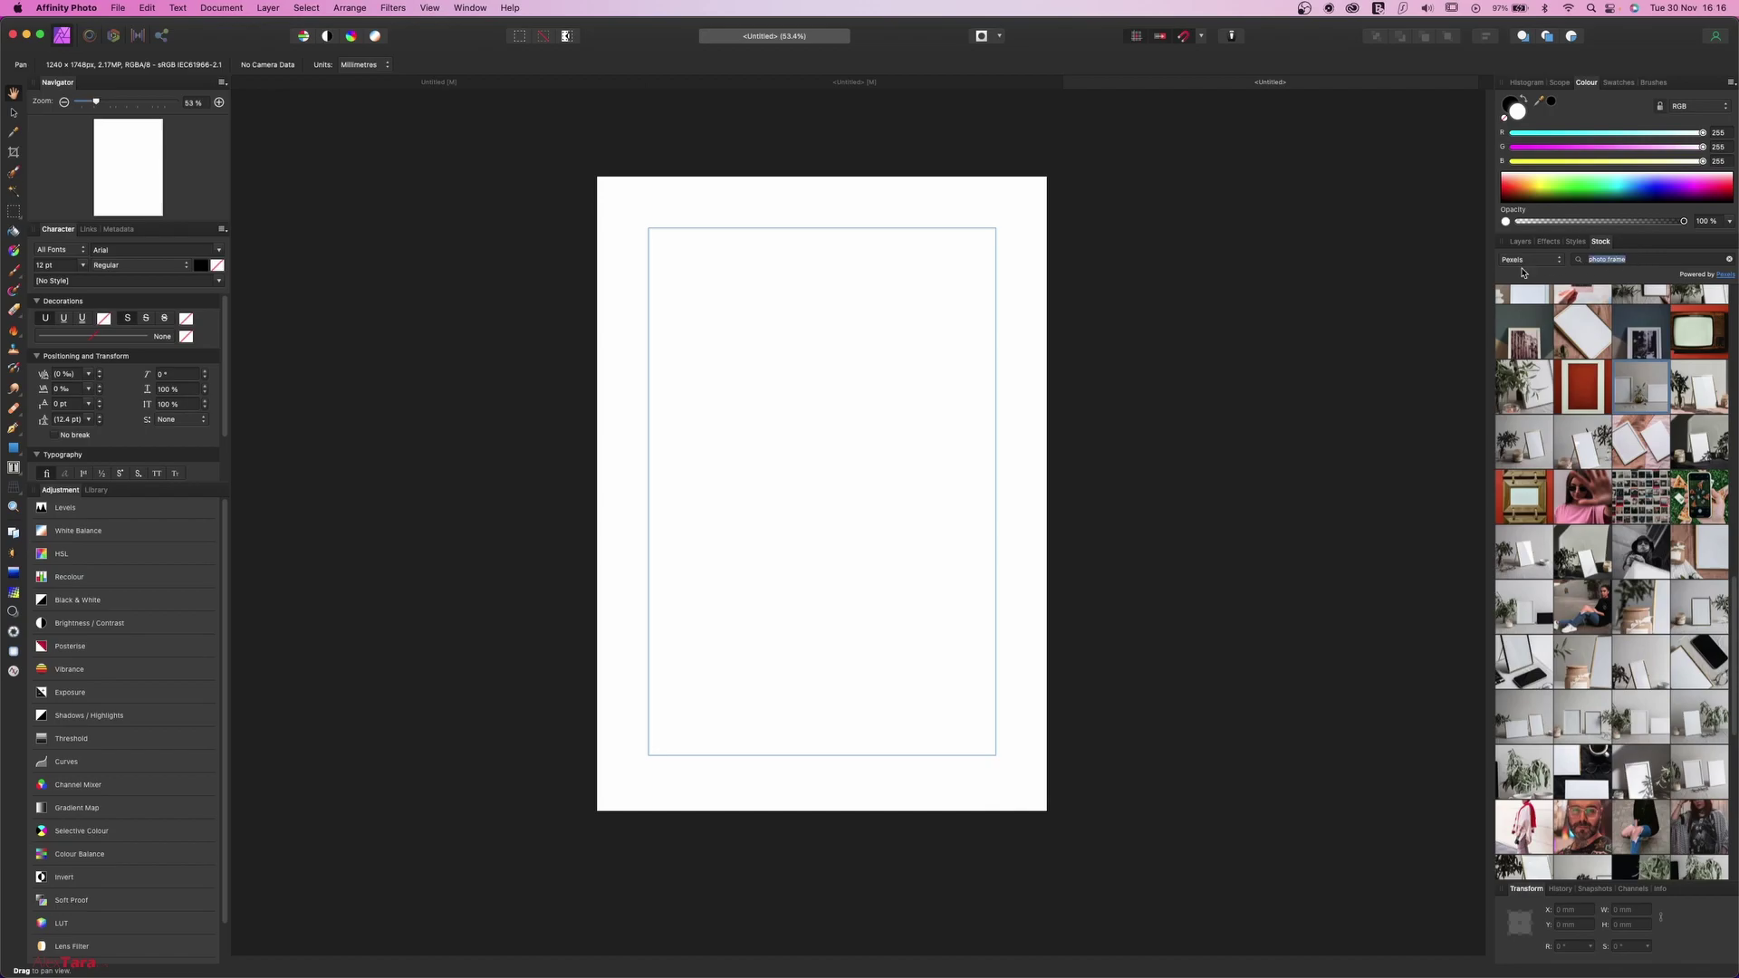
type("portret family")
key("Return")
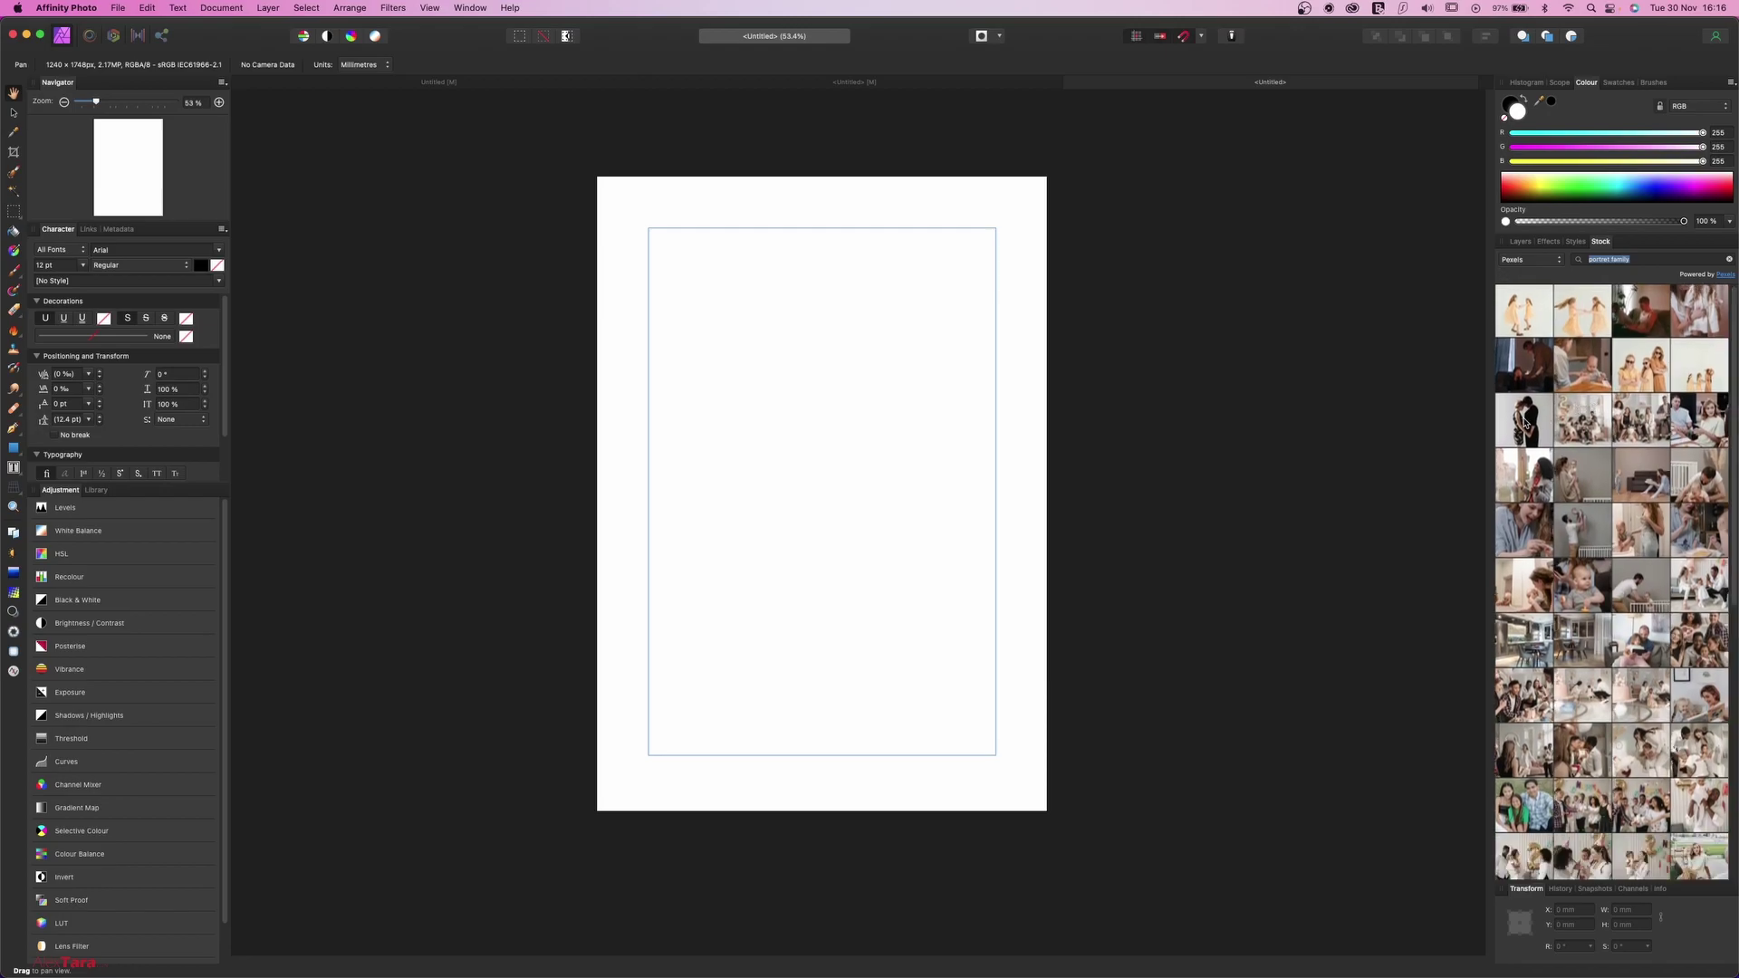
left_click_drag(1524, 421, 844, 417)
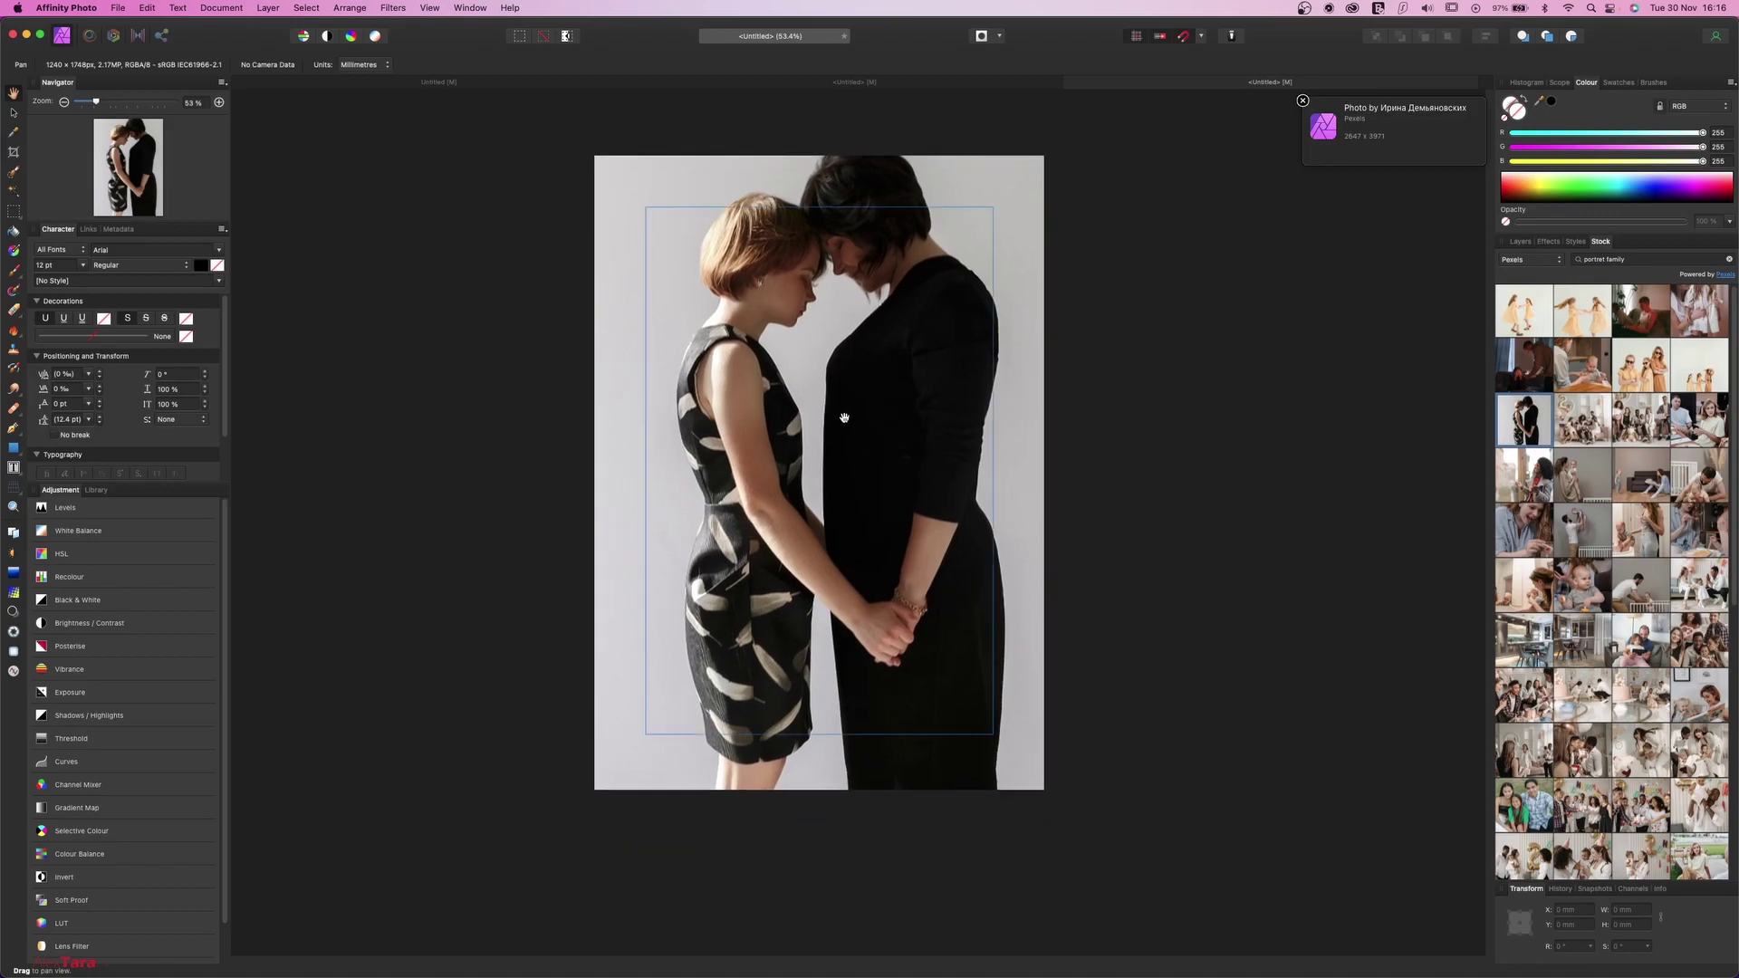
key("super+s")
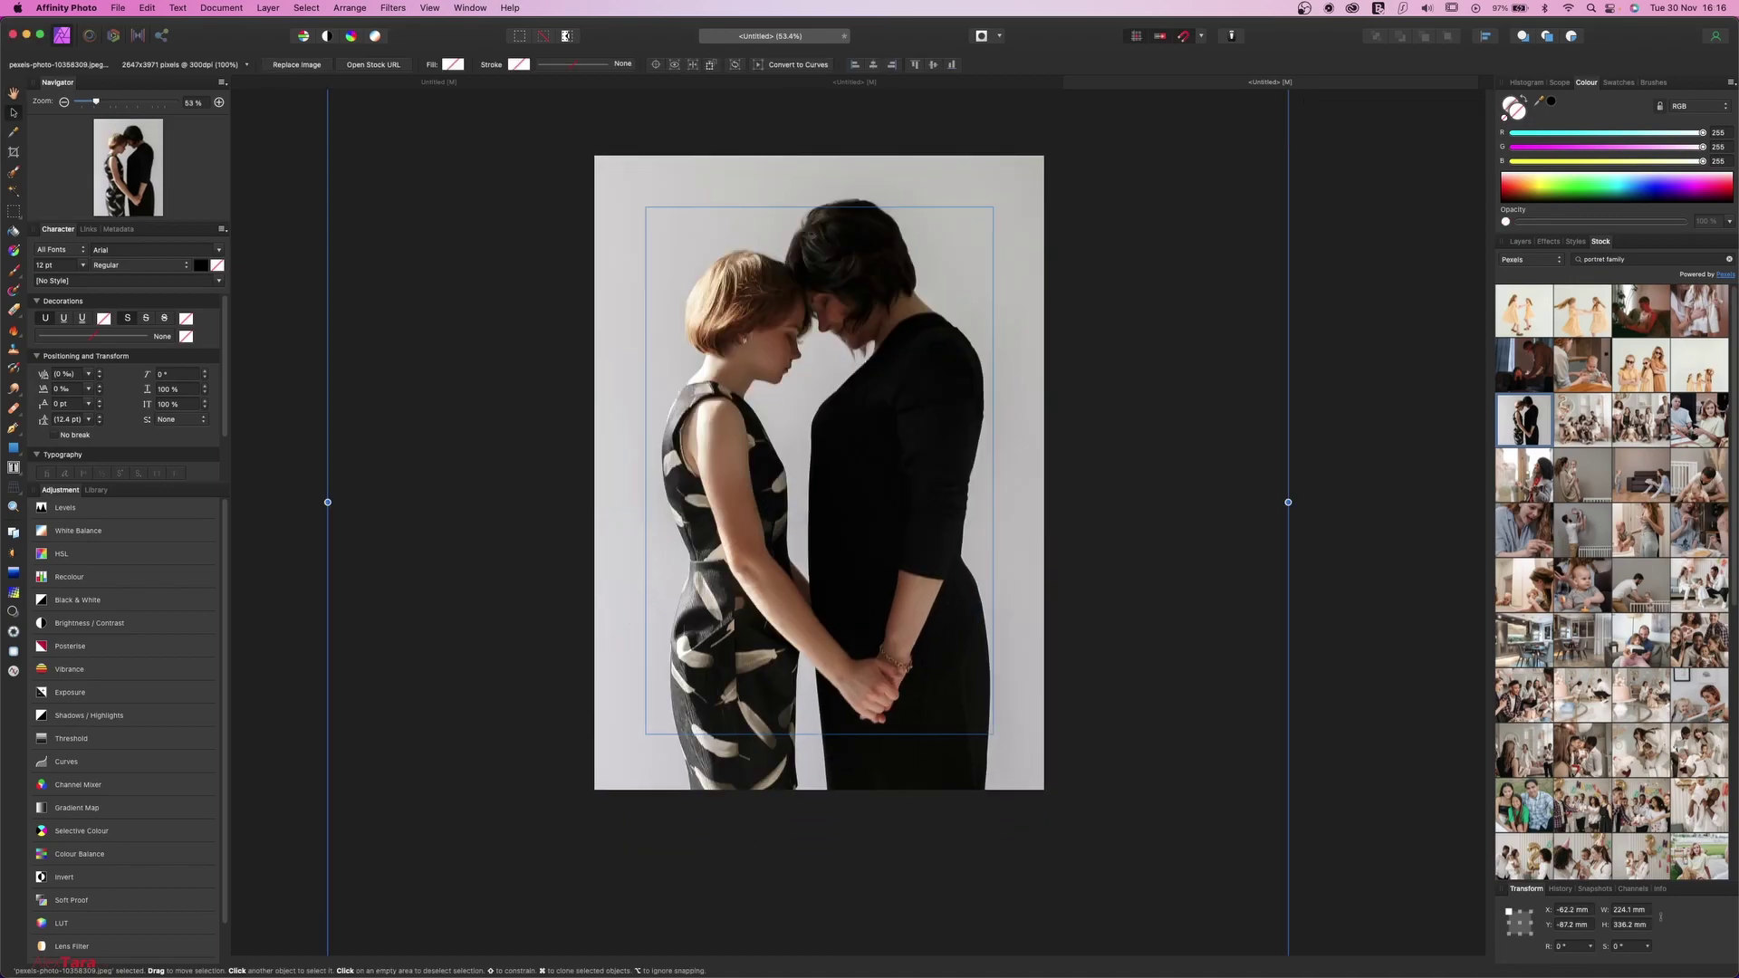
left_click(1051, 81)
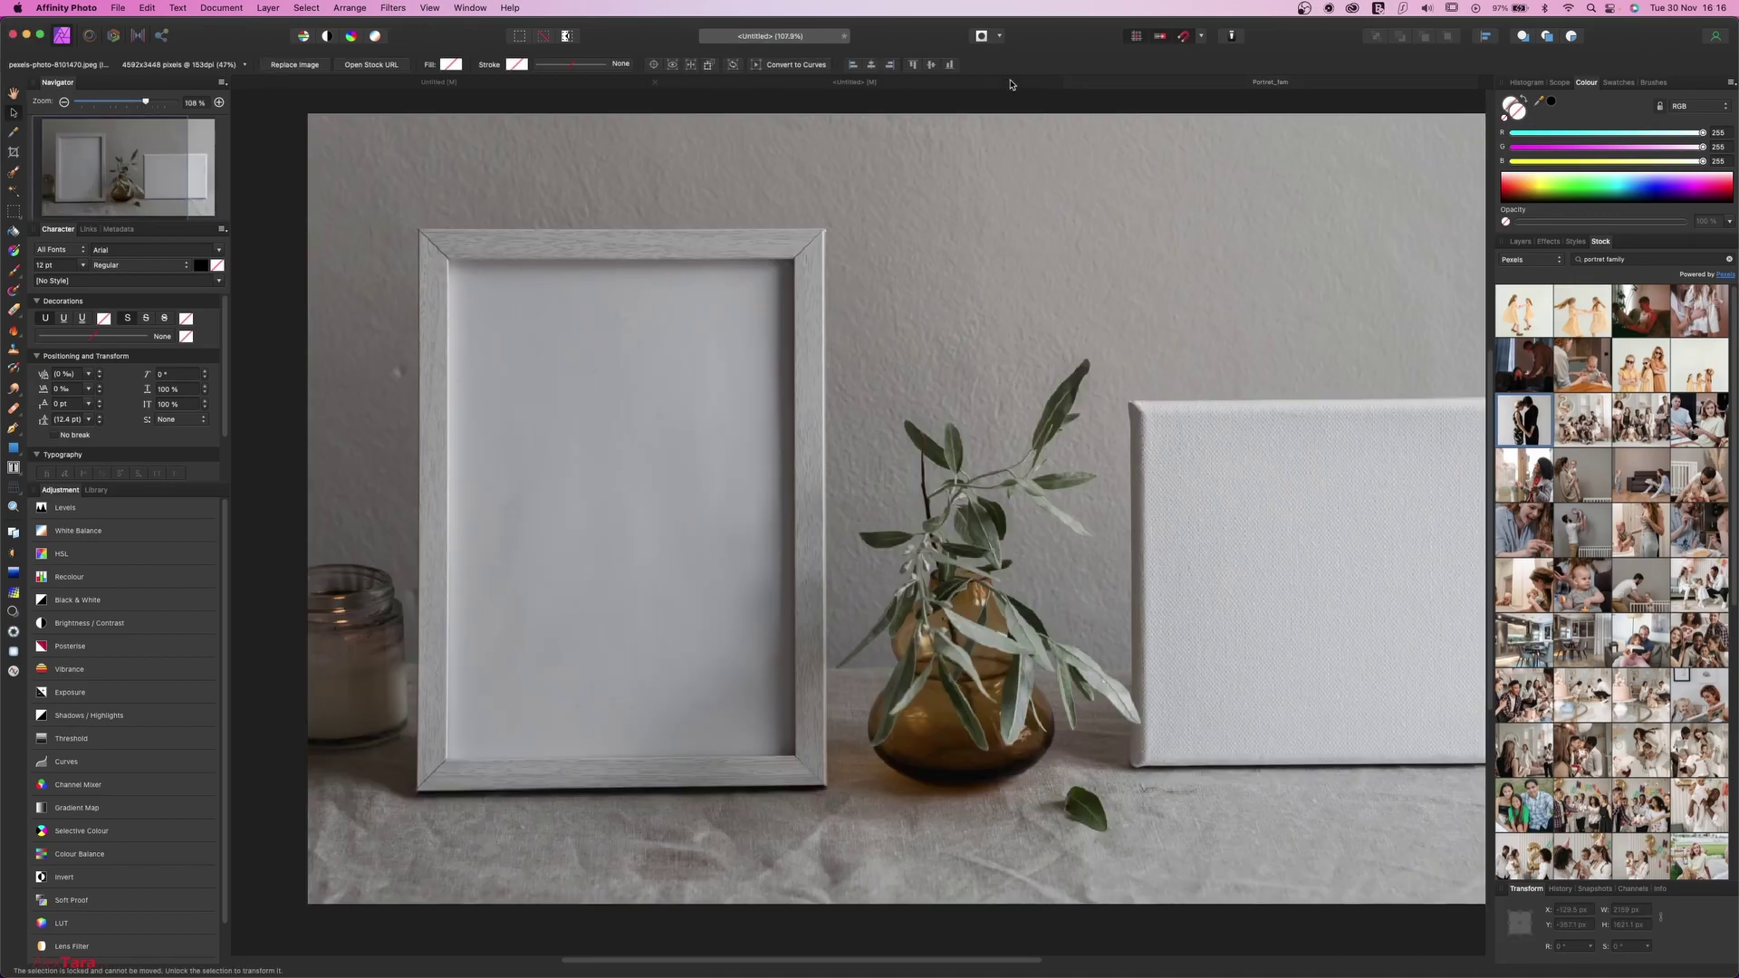
Place the Portret_fam file, sized to fill the left frame's opening.
left_click(118, 9)
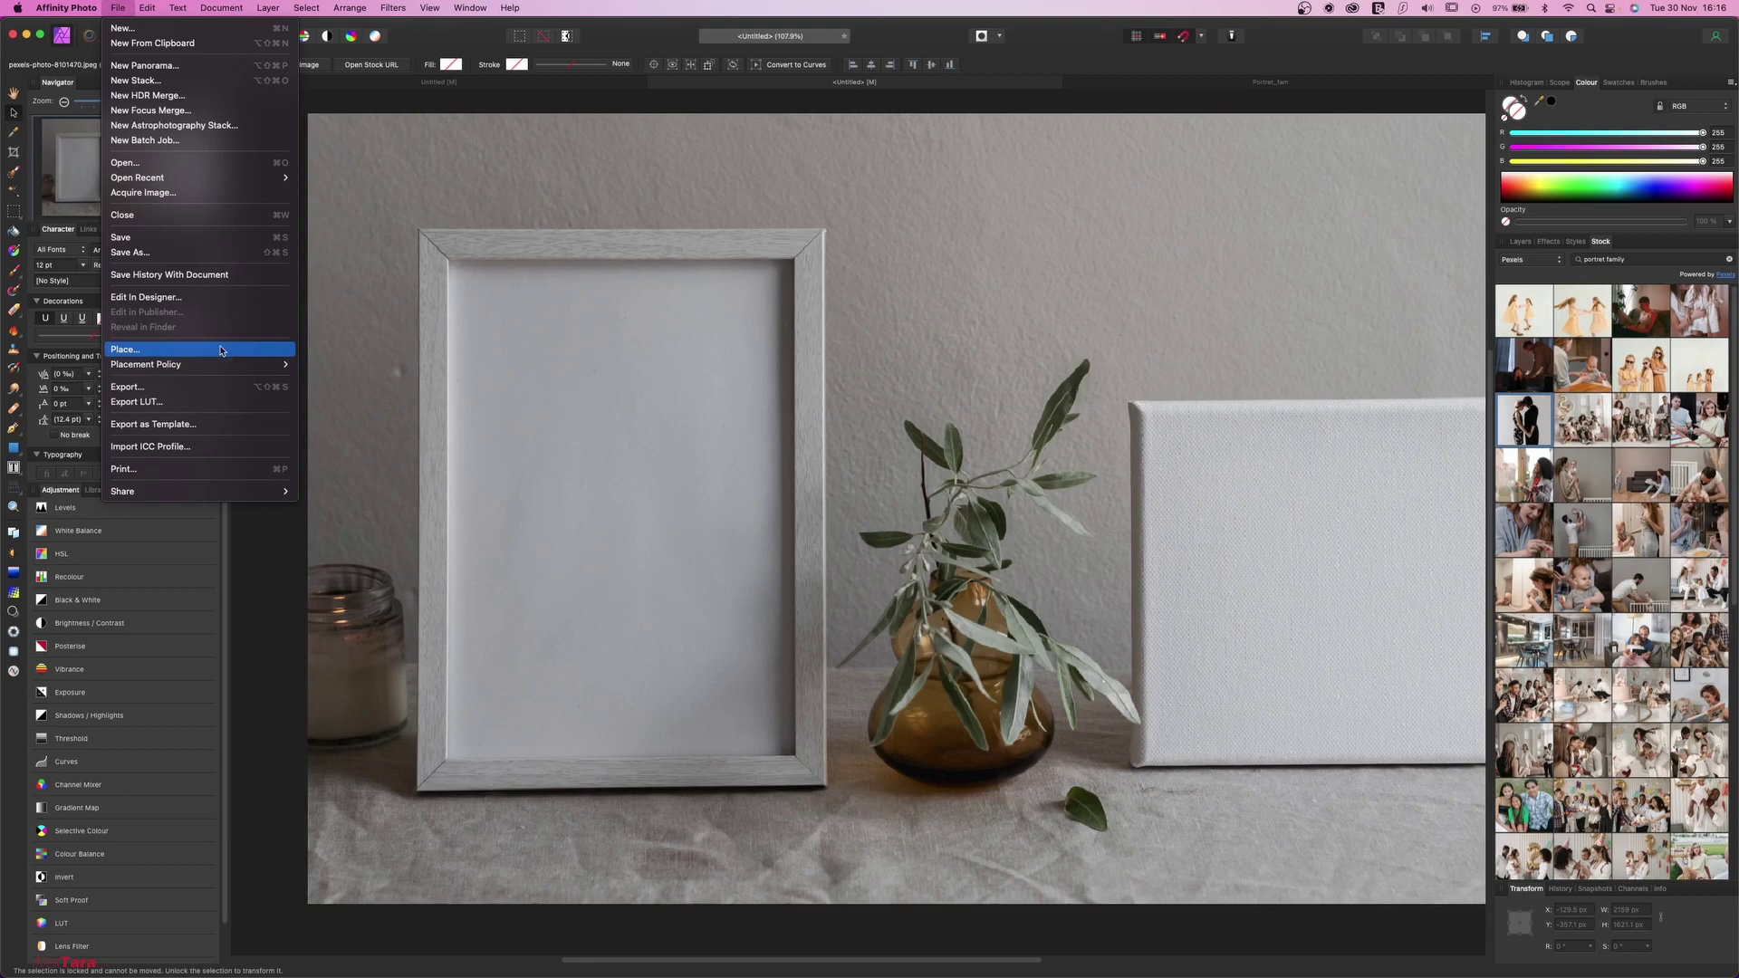
mouse_move(162, 368)
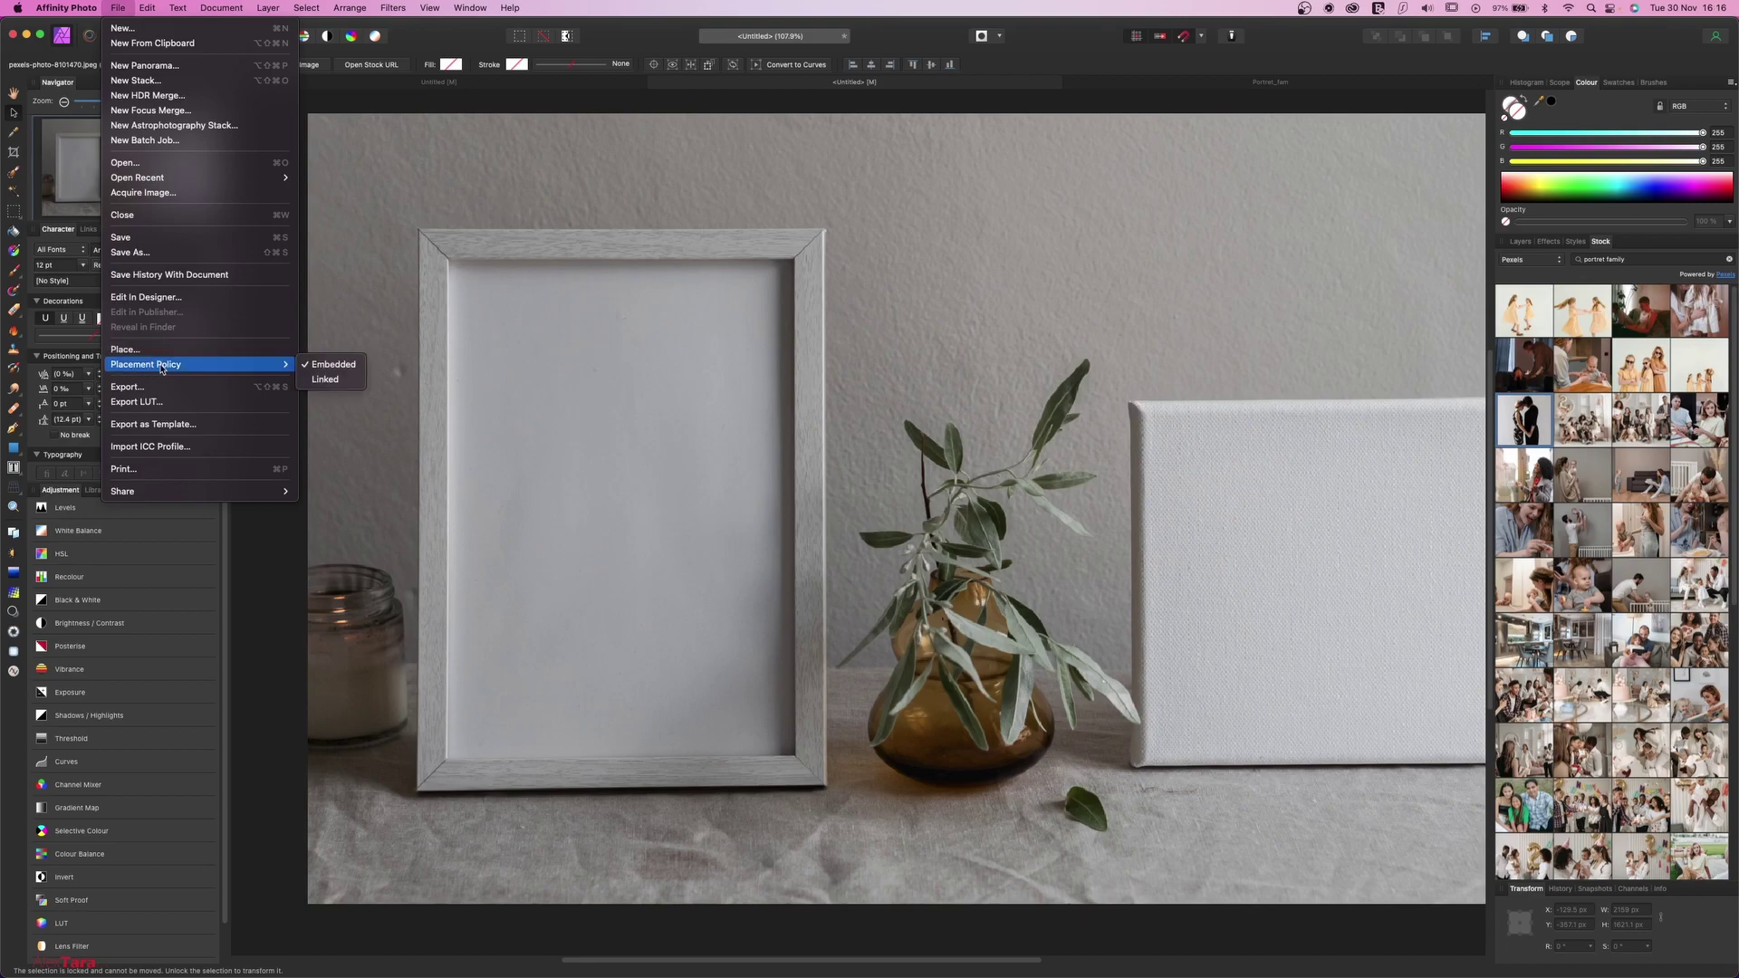
left_click(342, 365)
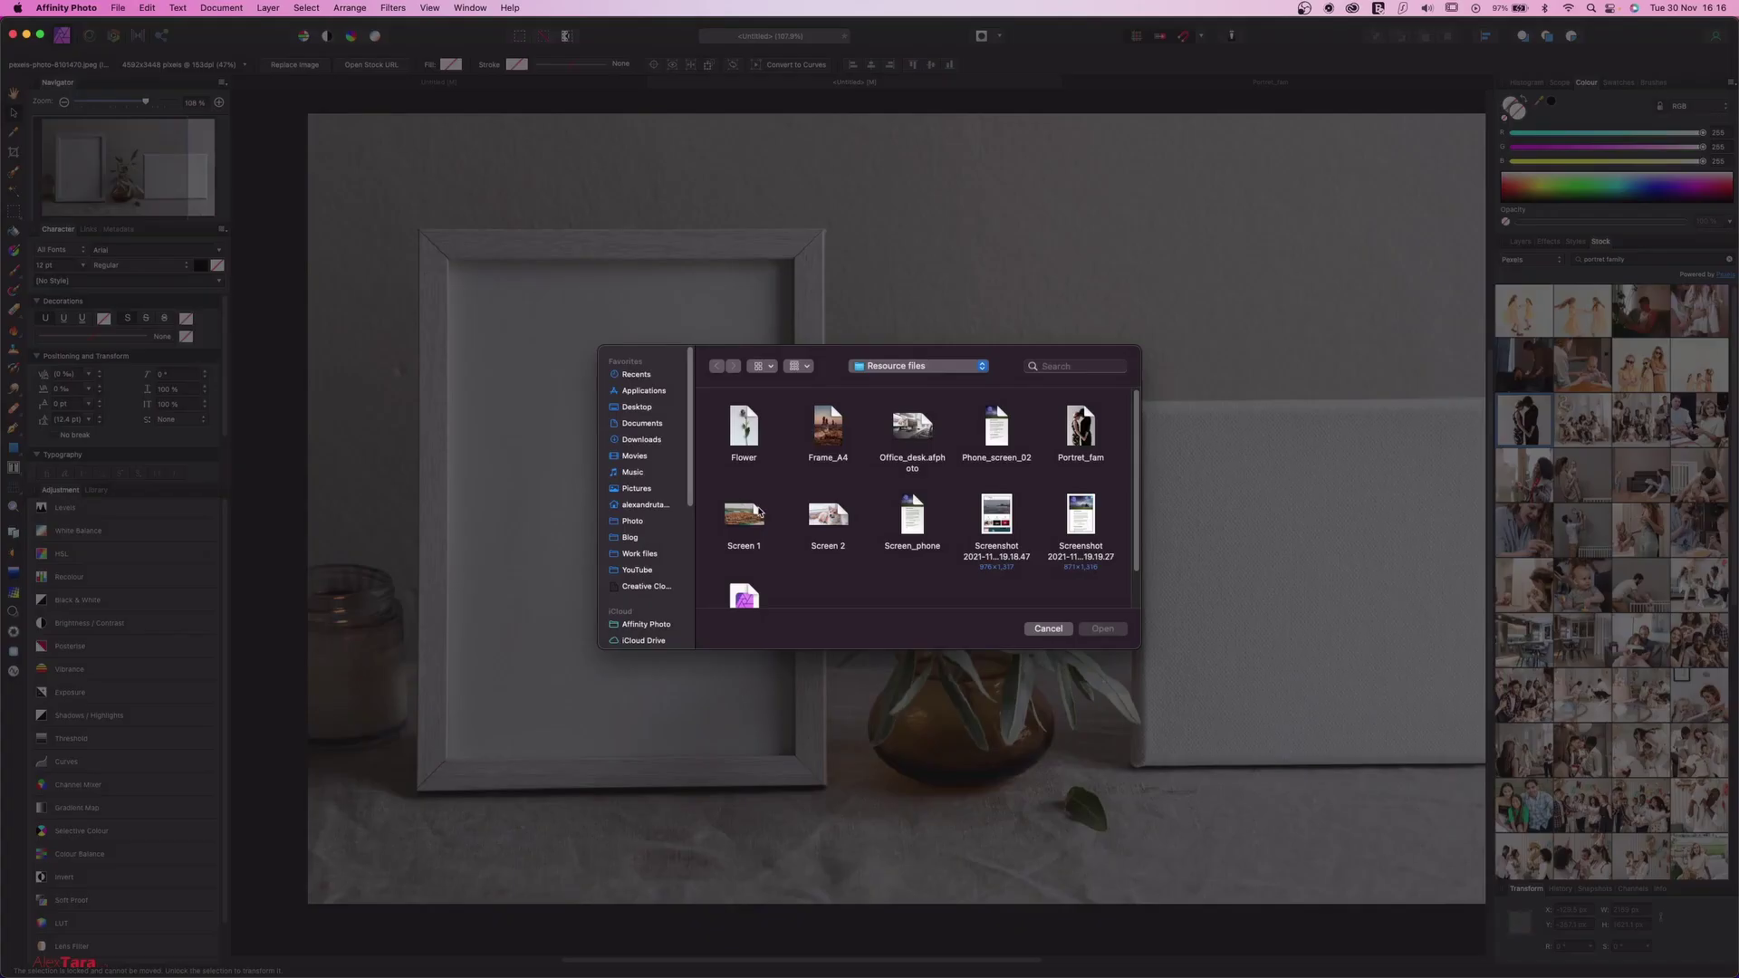
left_click(1083, 435)
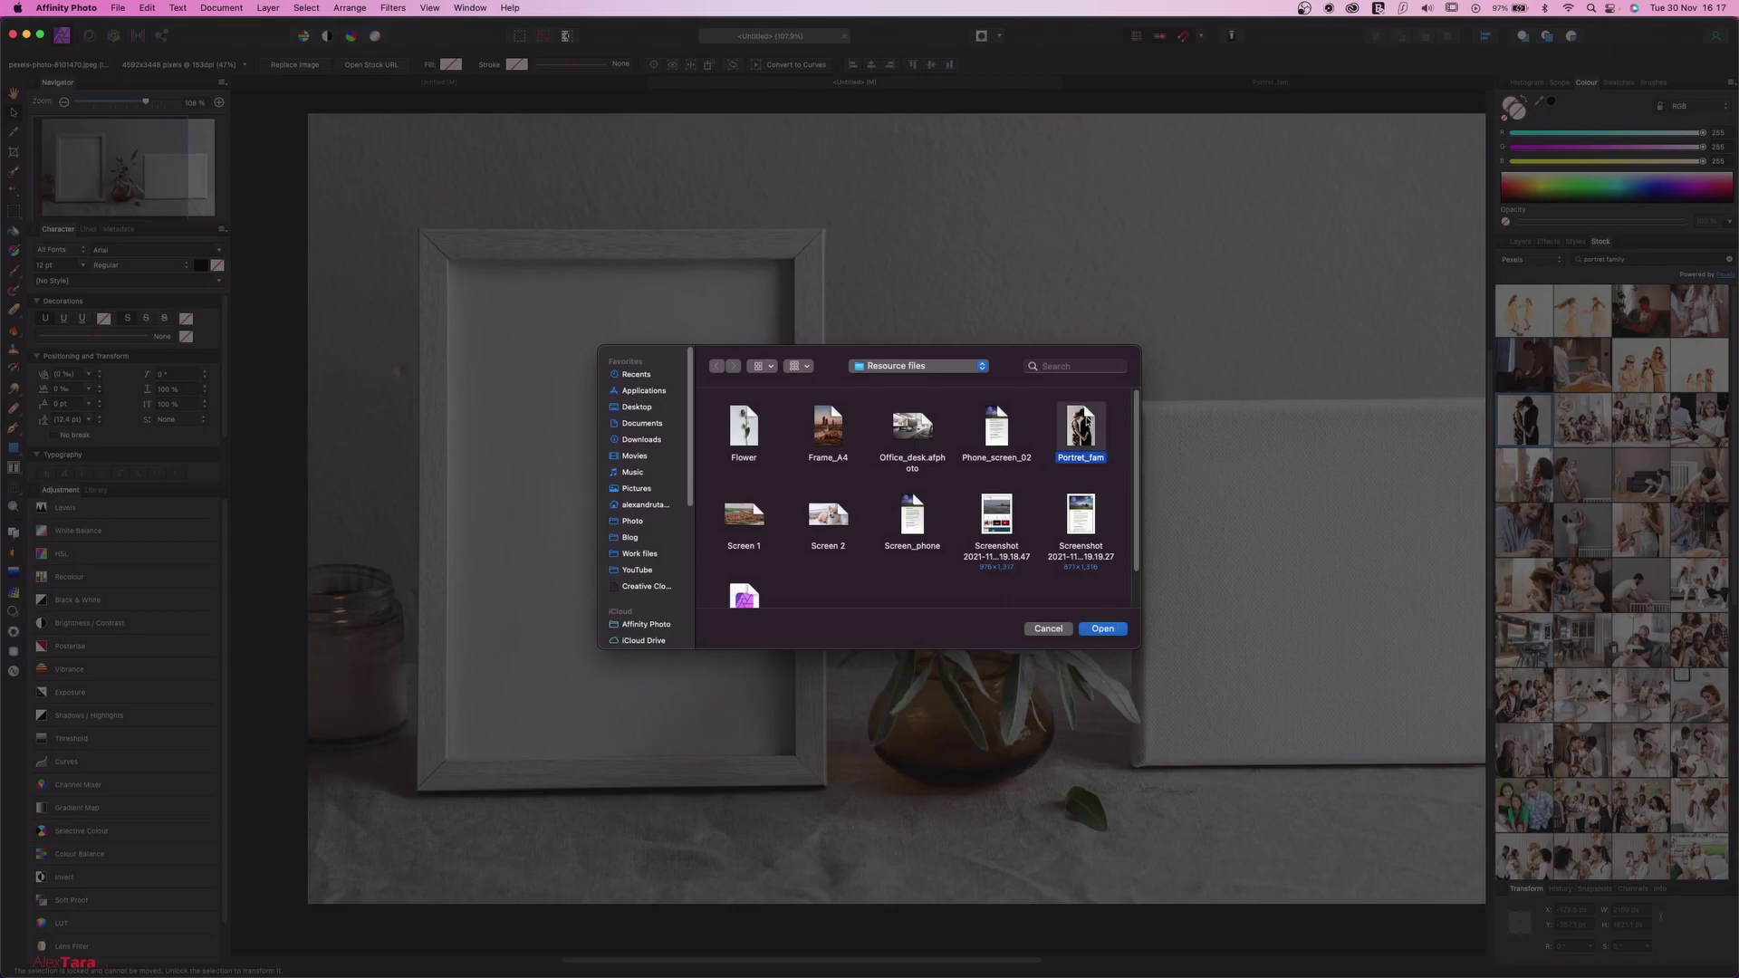
left_click(1110, 629)
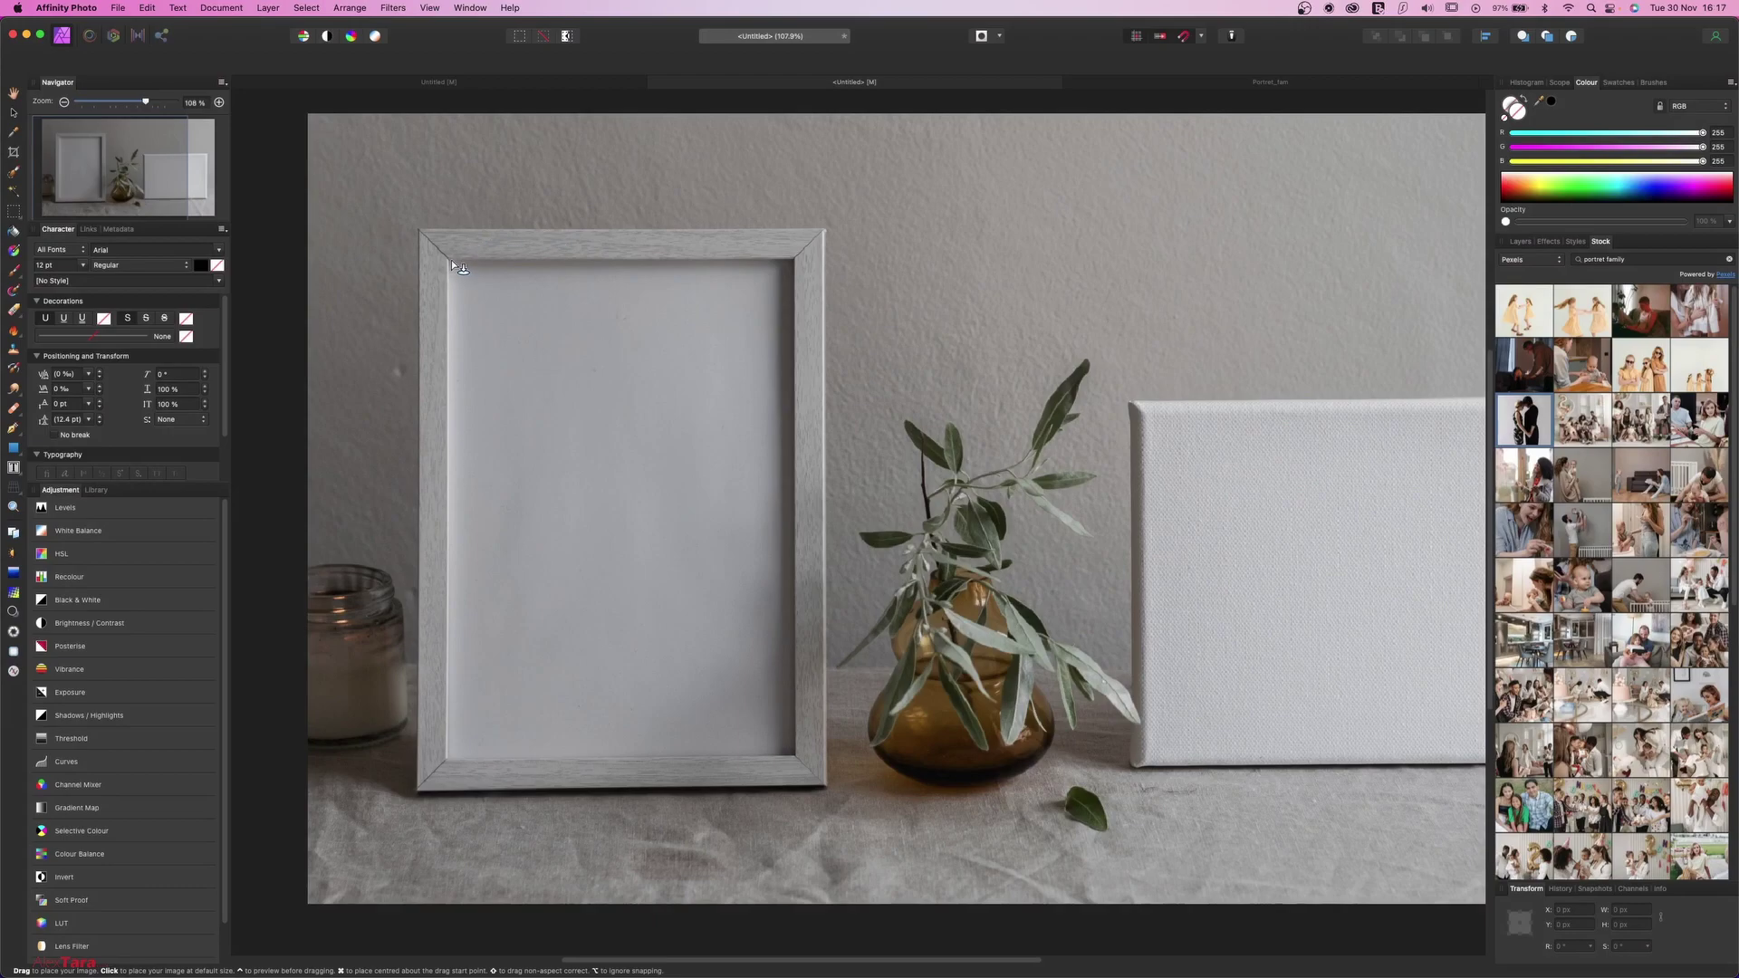
left_click_drag(450, 263, 834, 782)
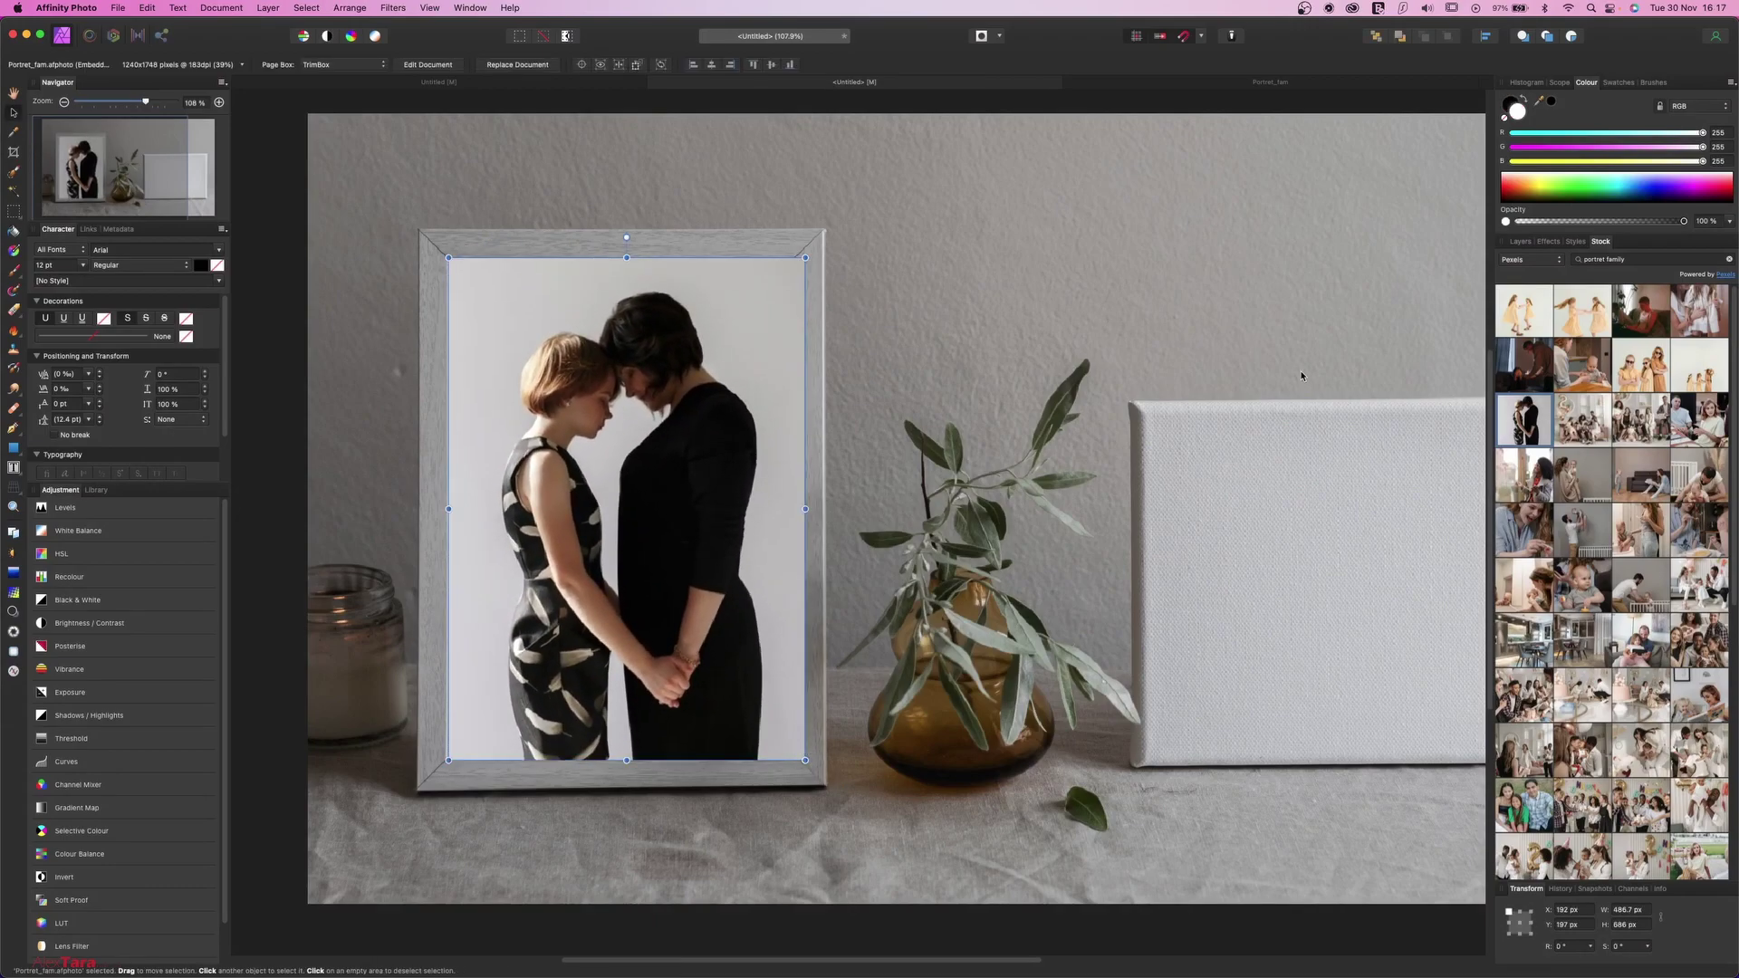
Add a Live Perspective filter to the embedded family portrait.
left_click(1522, 242)
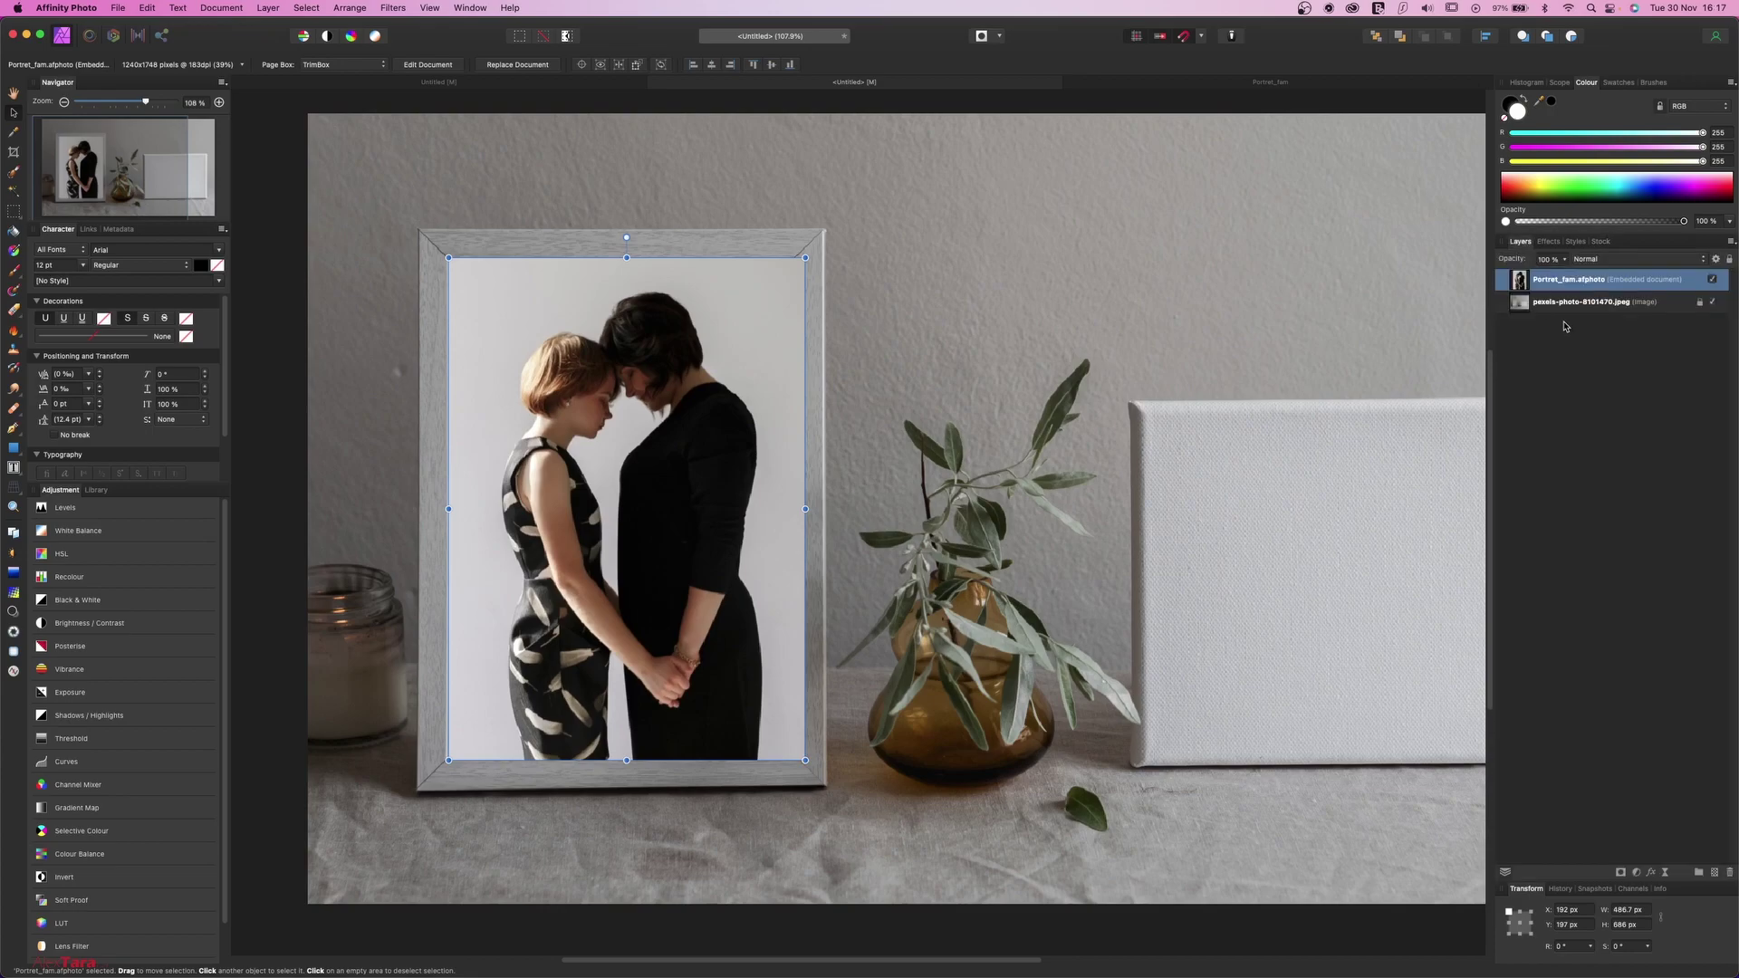
left_click(1666, 872)
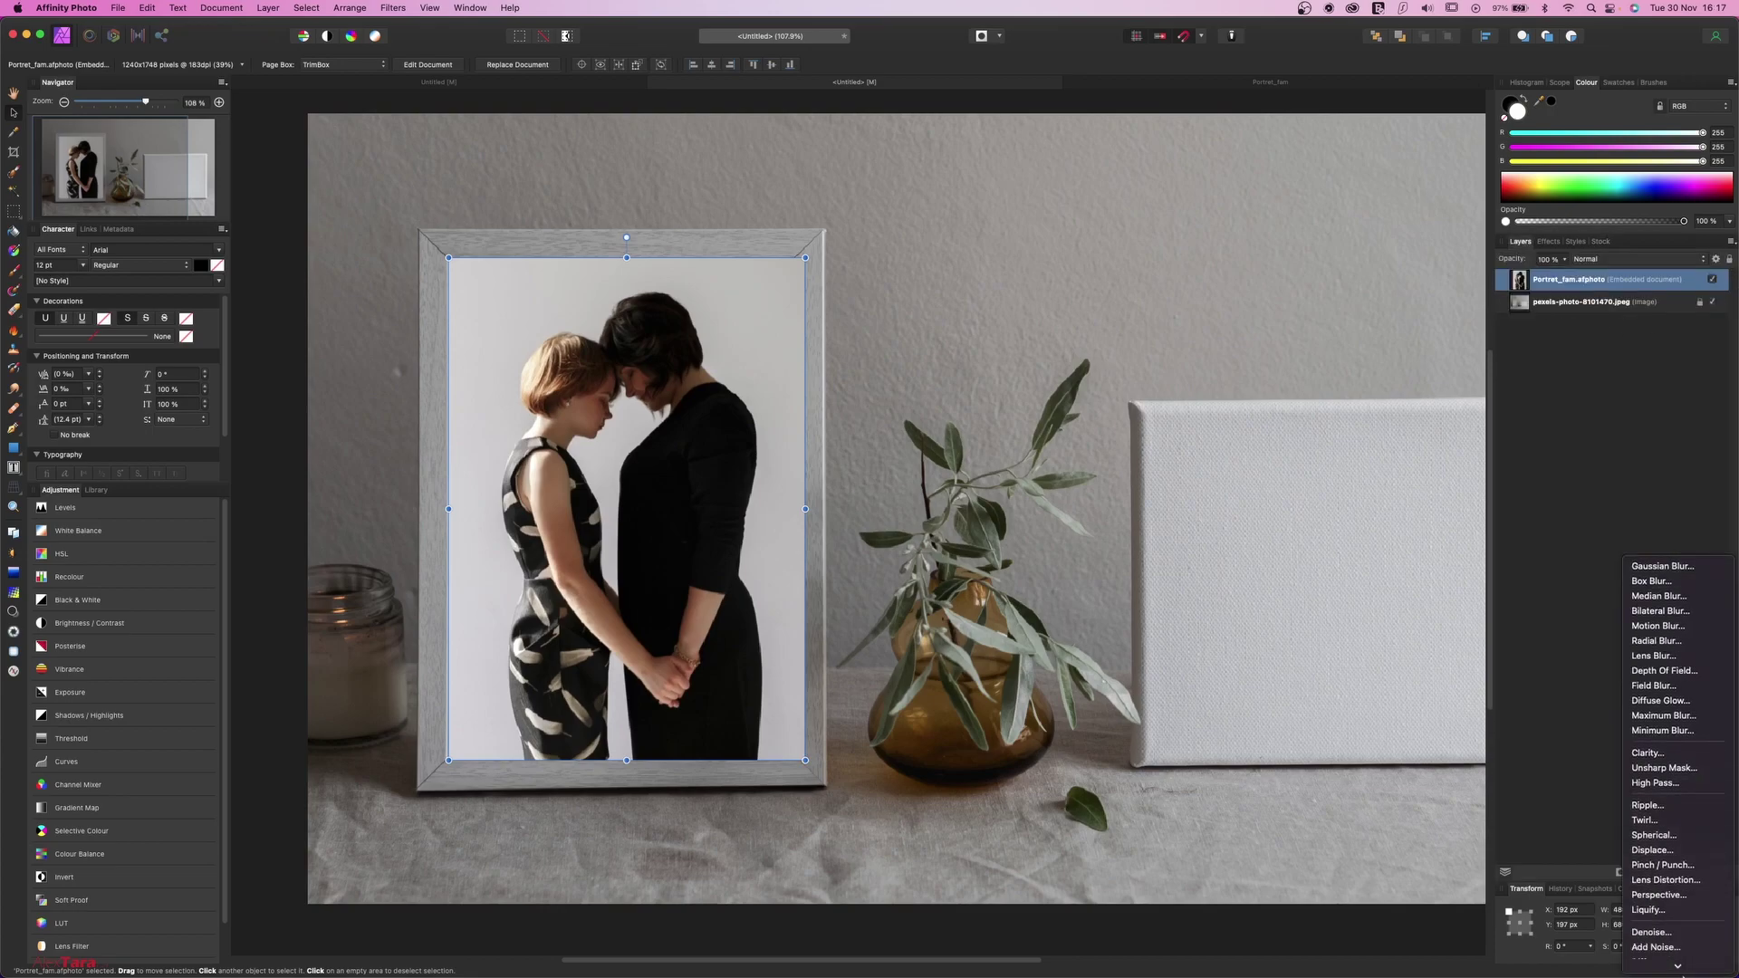
left_click(1612, 839)
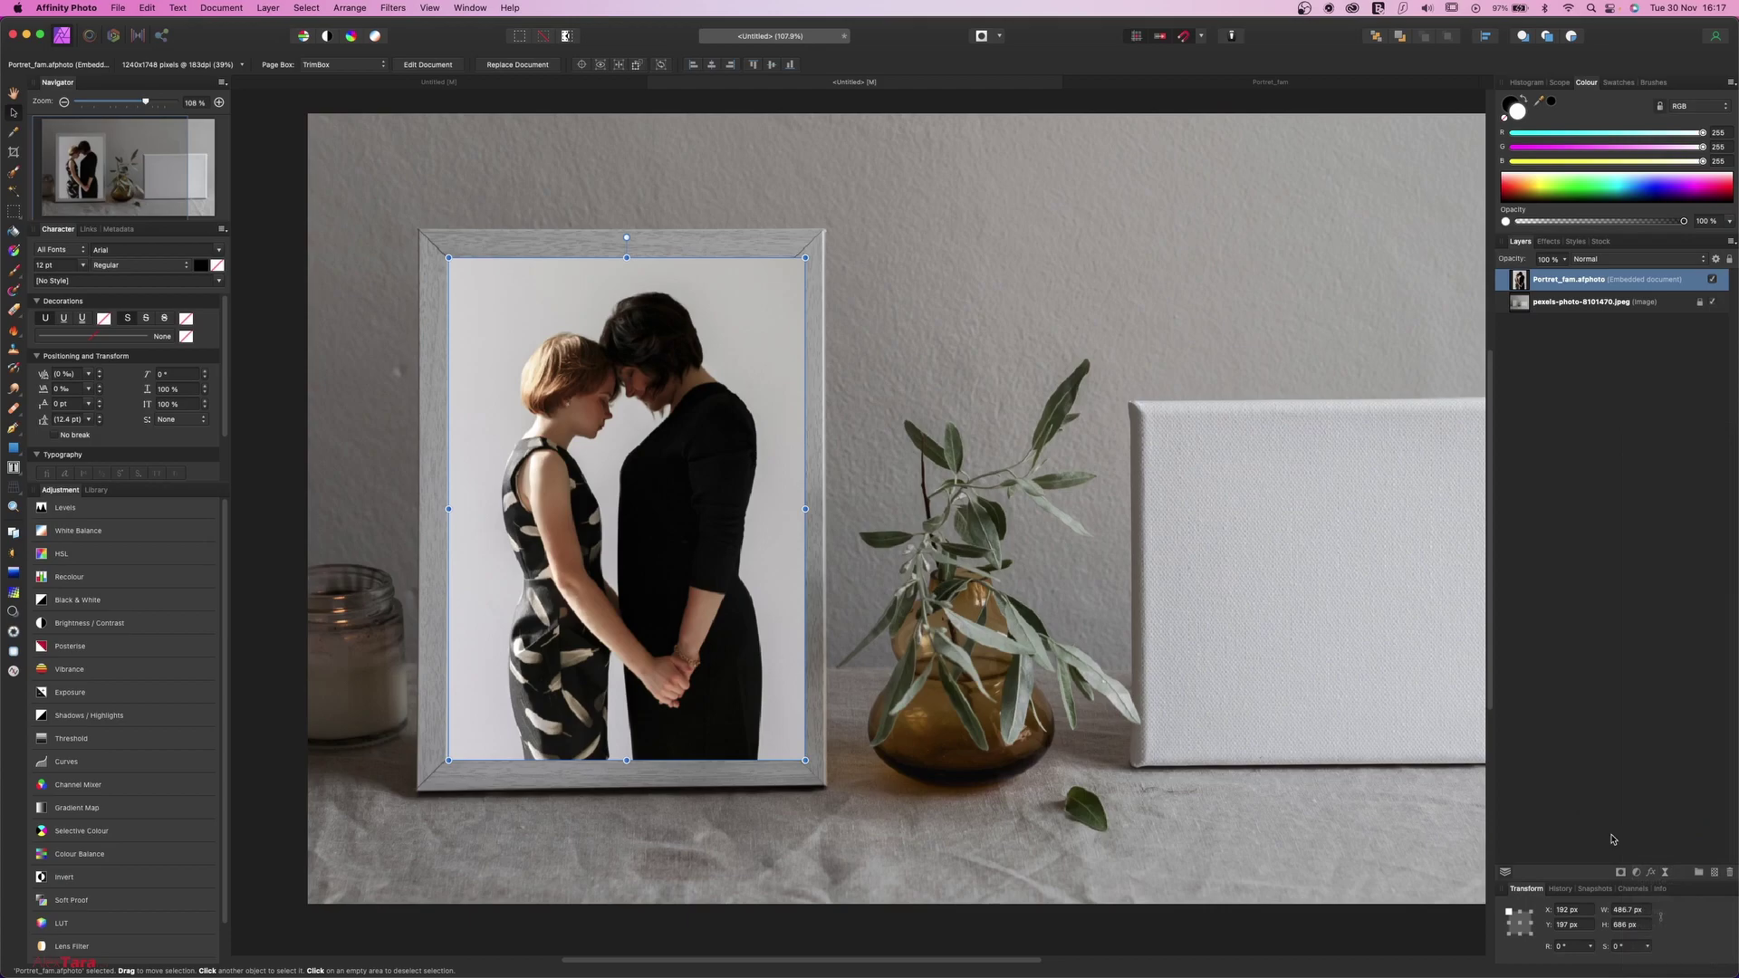
left_click(1666, 873)
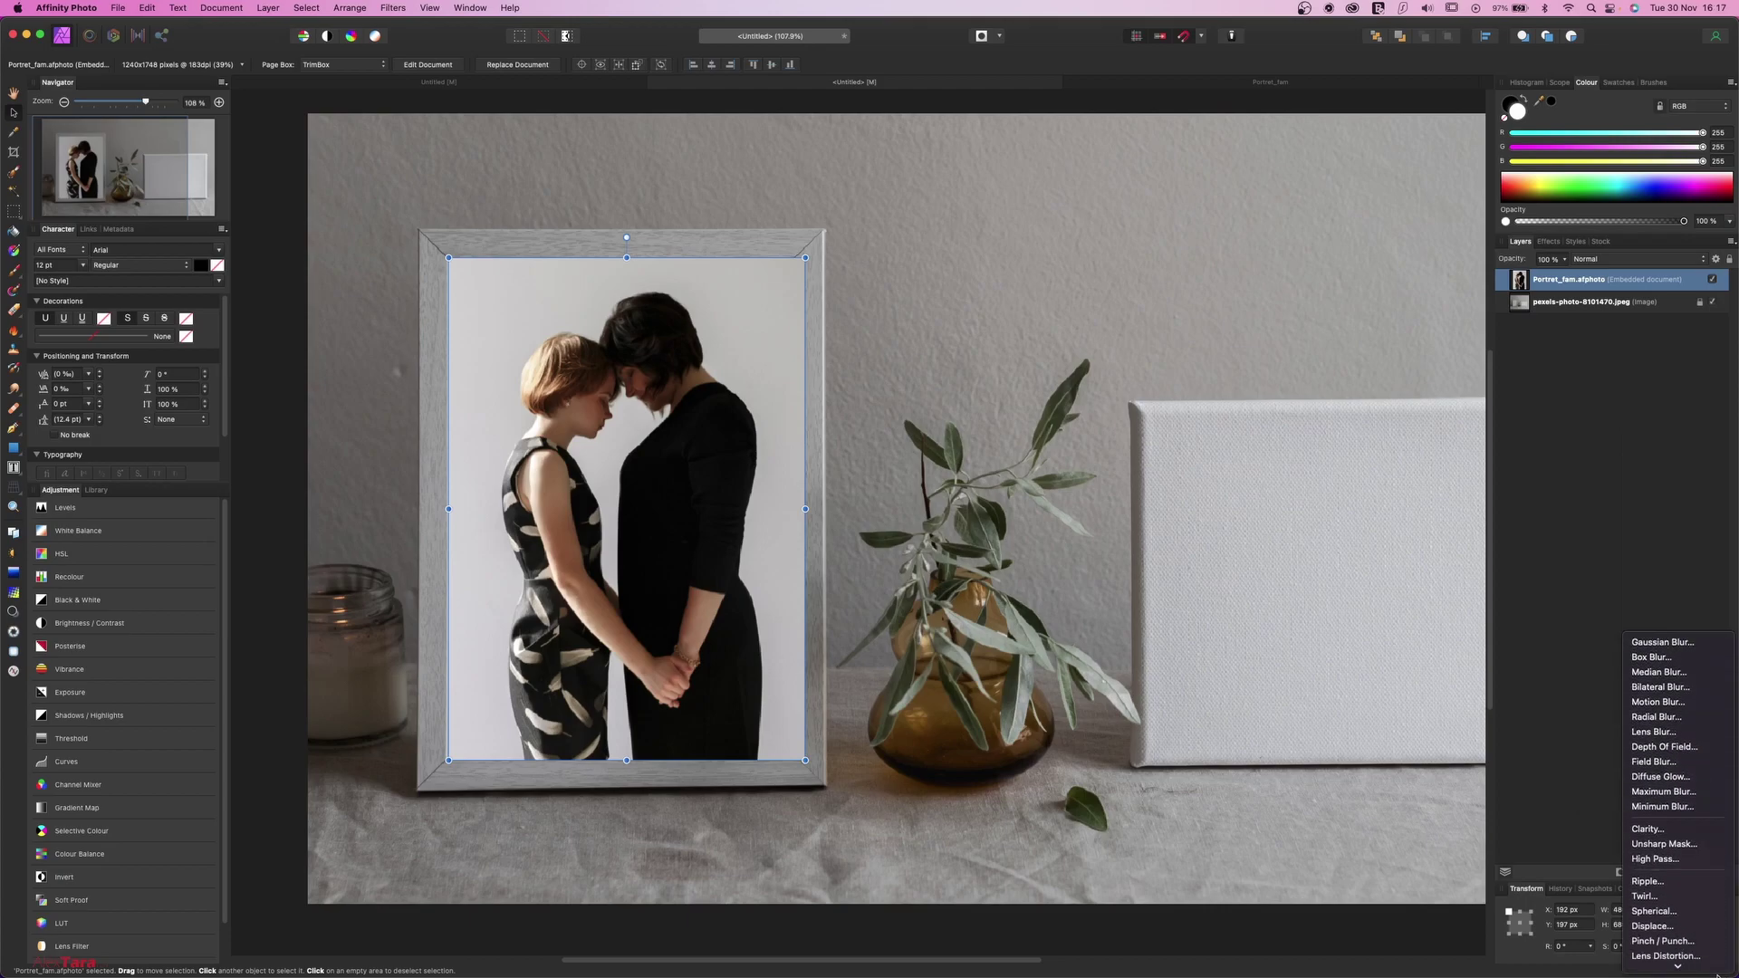
left_click(1690, 765)
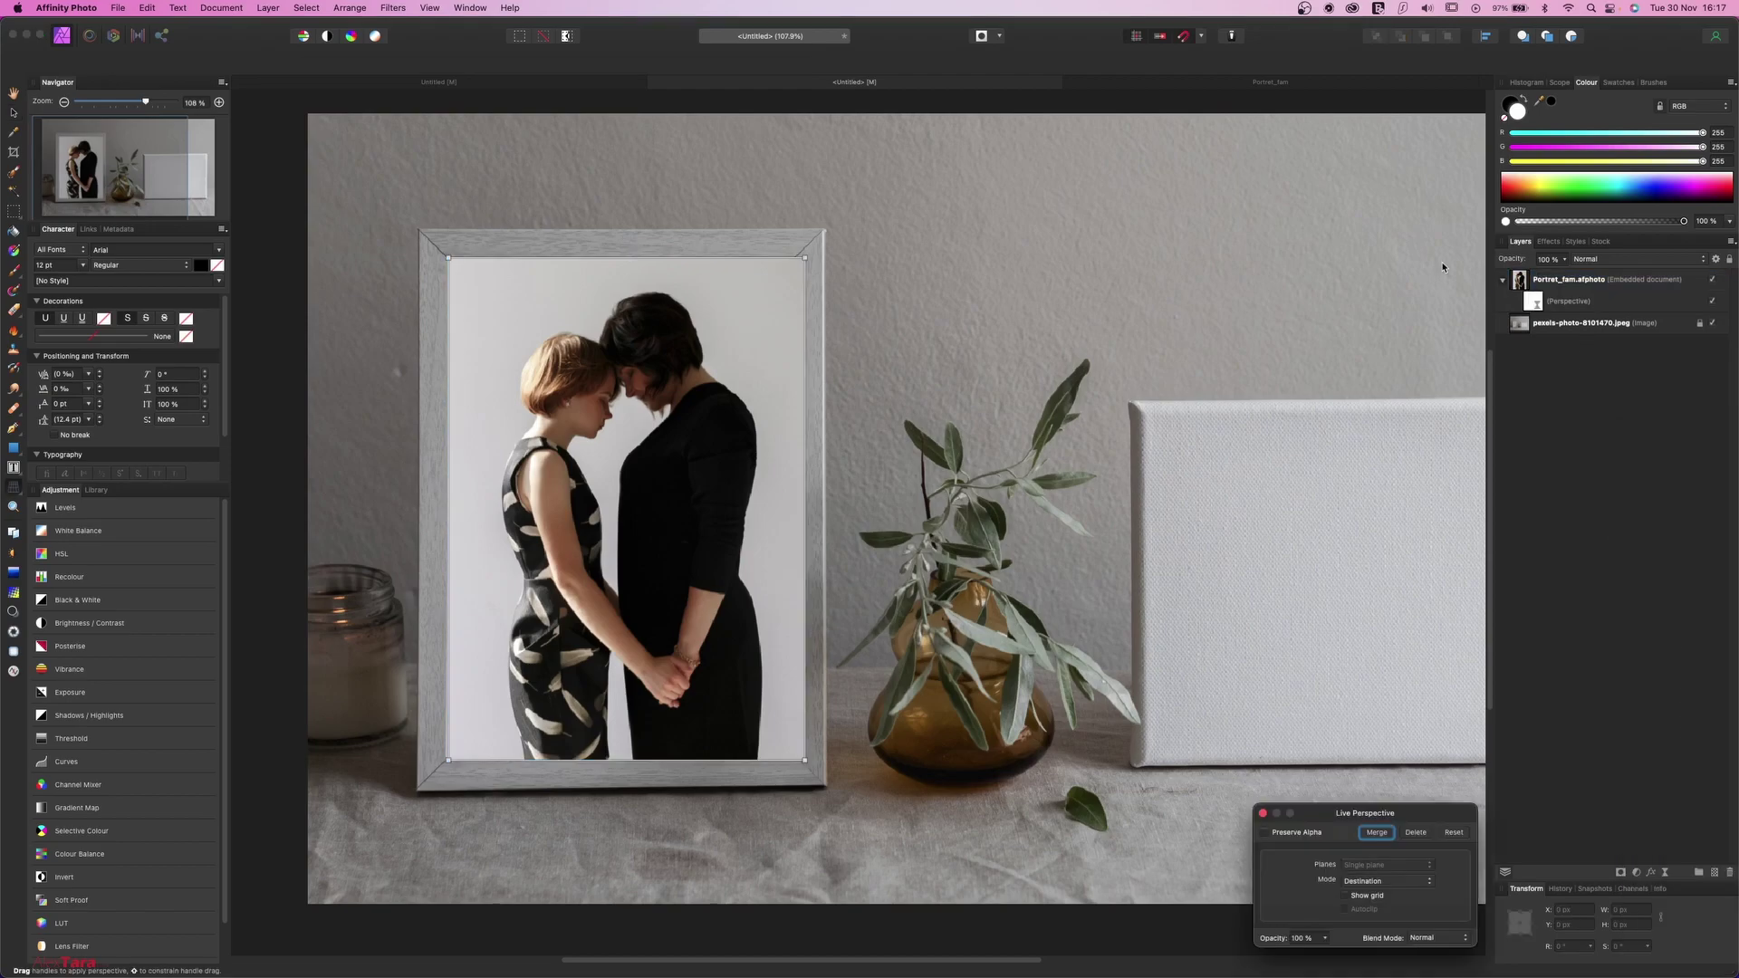
left_click(268, 7)
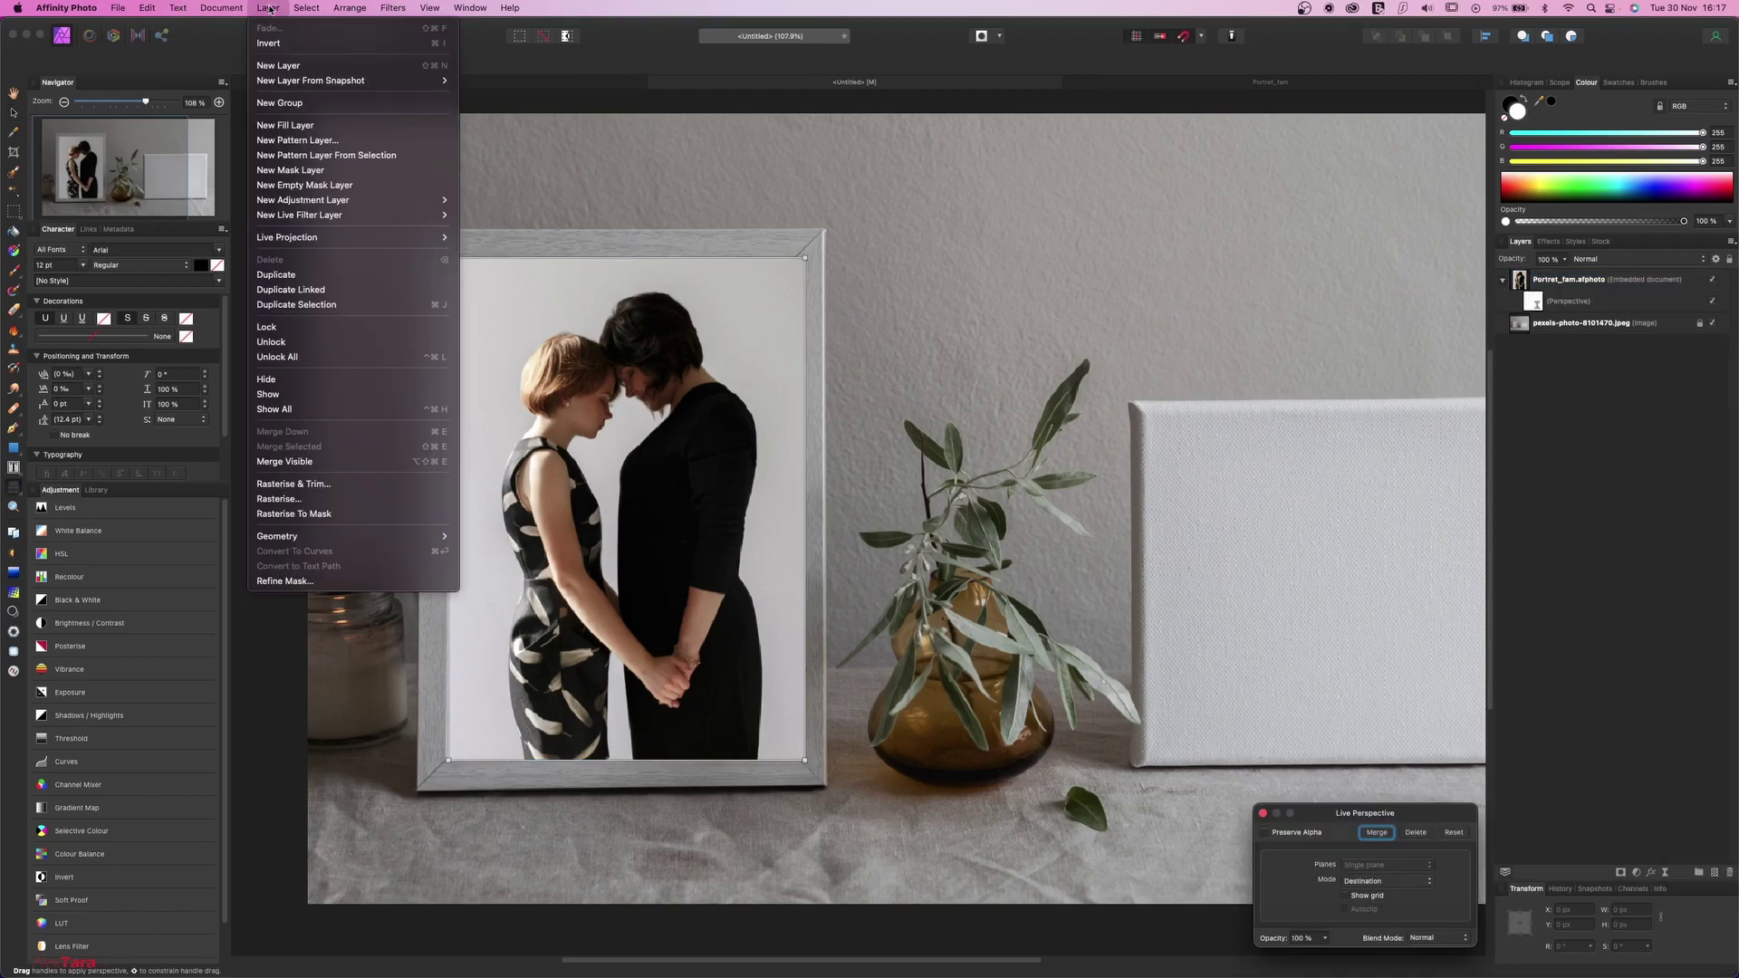
mouse_move(378, 215)
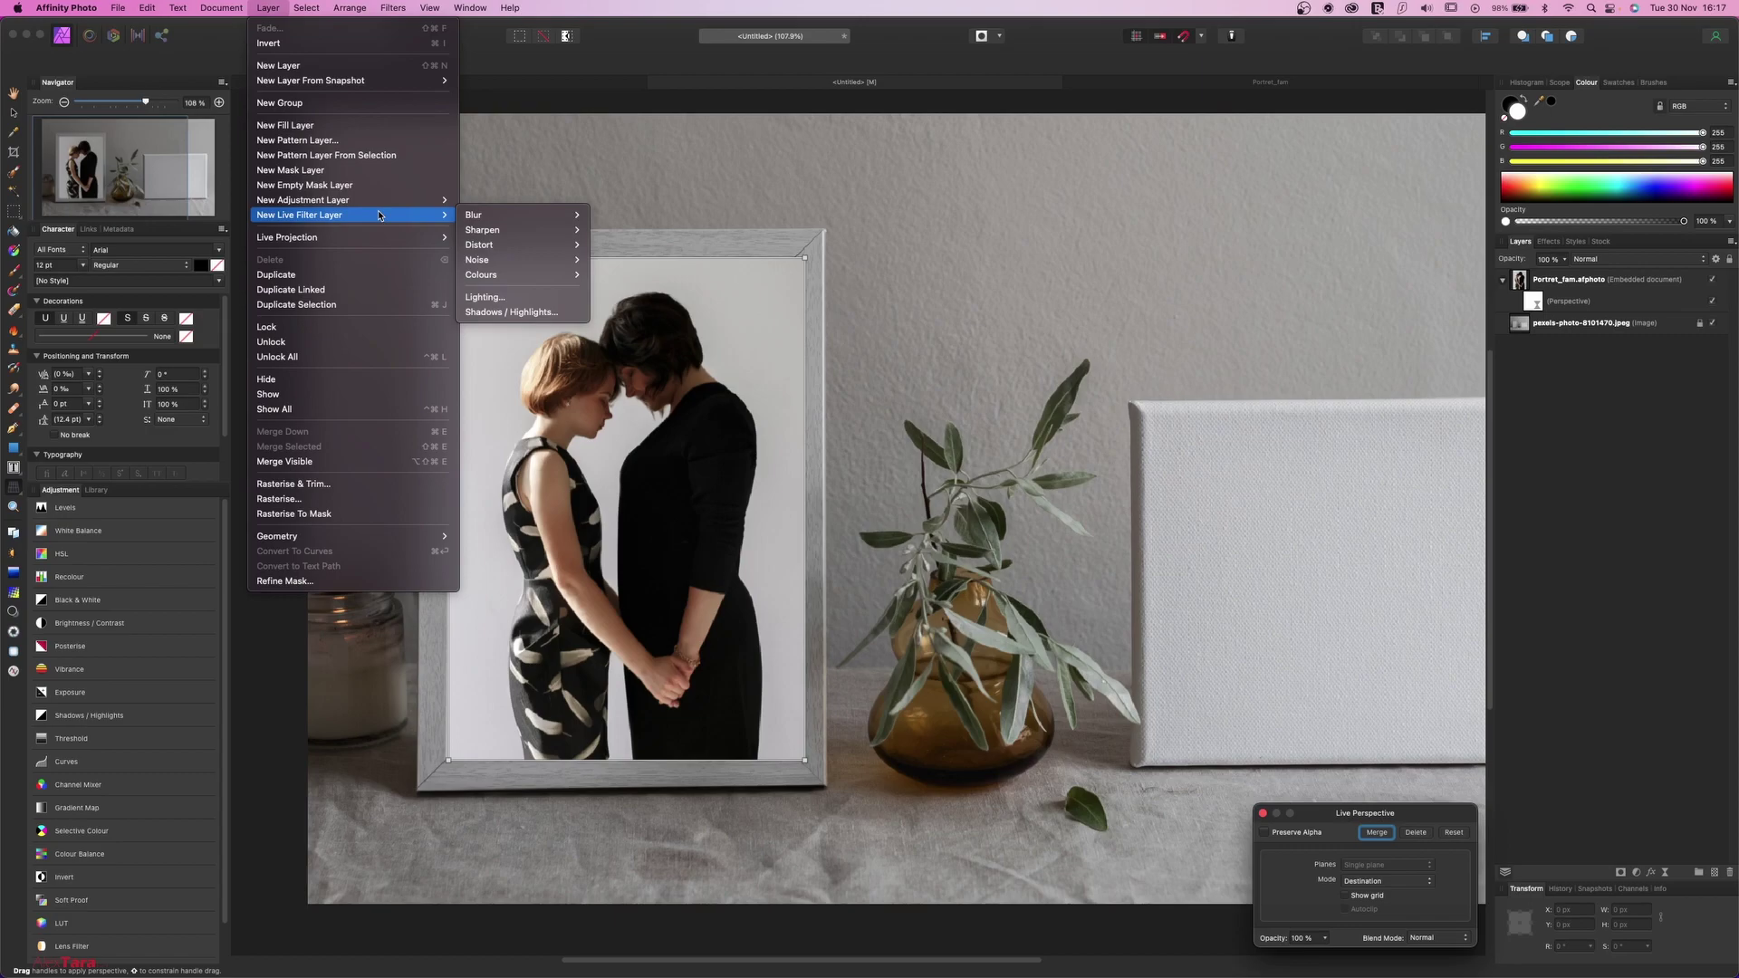
mouse_move(507, 244)
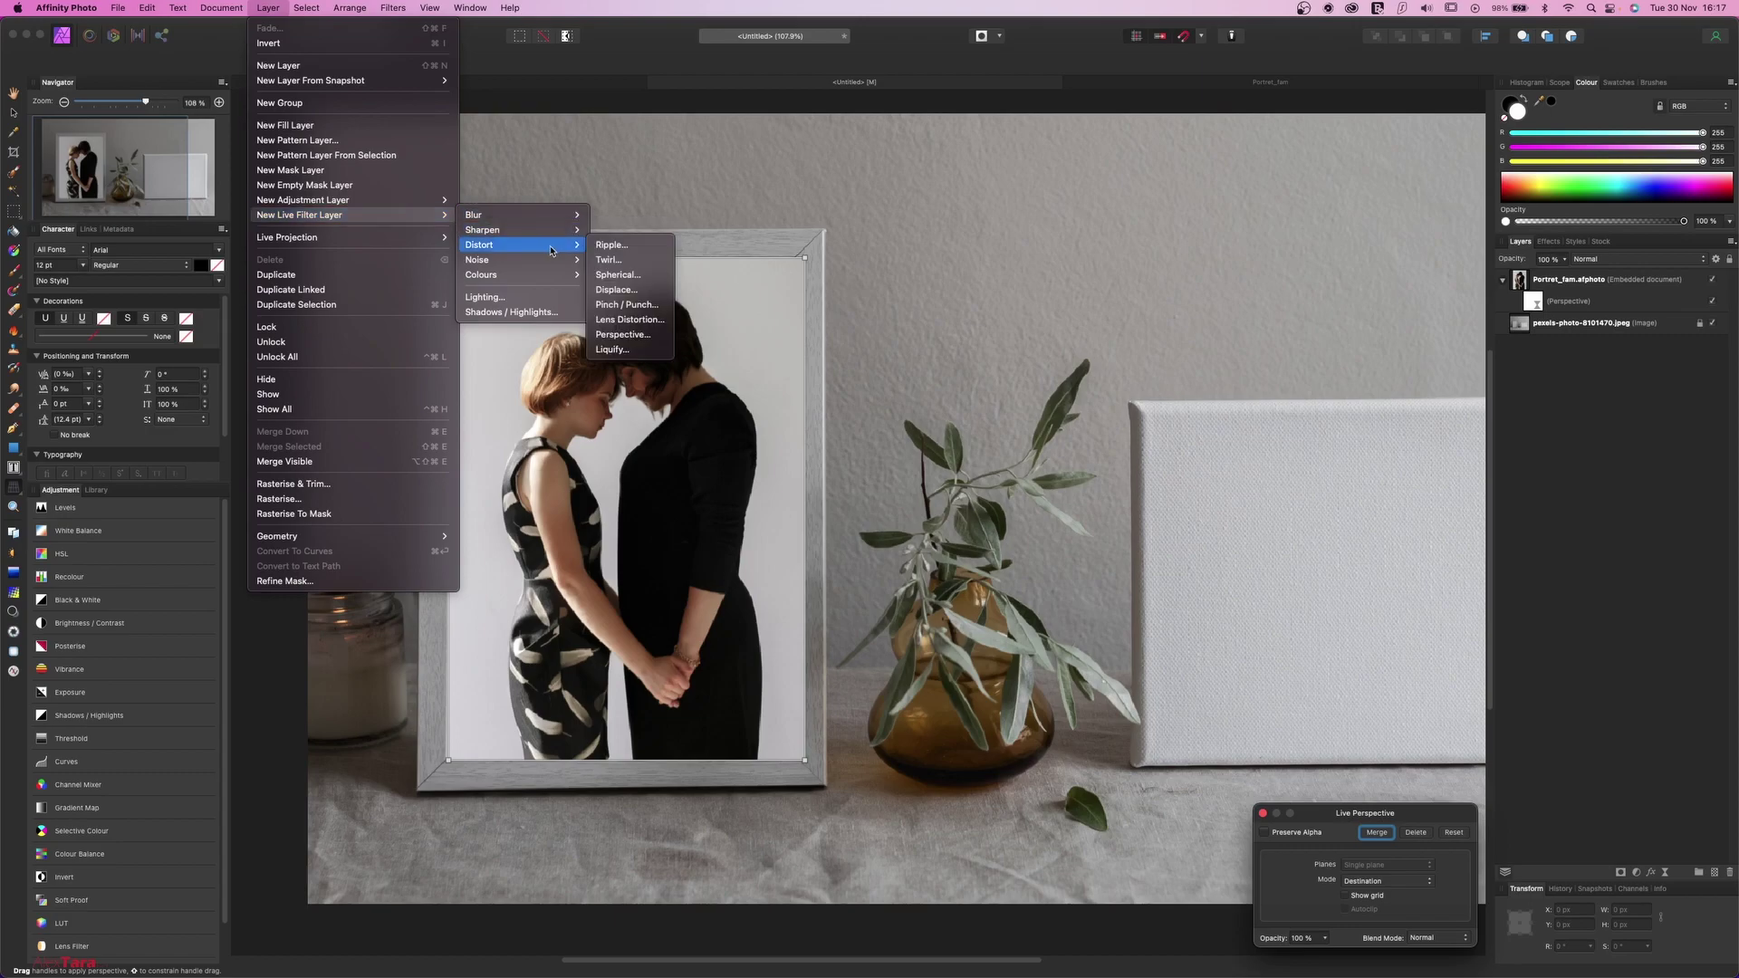
left_click(651, 334)
Warp the portrait's top corners and bottom-left corner onto the frame's inner corners.
mouse_move(804, 258)
left_mouse_down()
mouse_move(765, 288)
mouse_move(793, 262)
left_mouse_up()
scroll(420, 261, "up", 10)
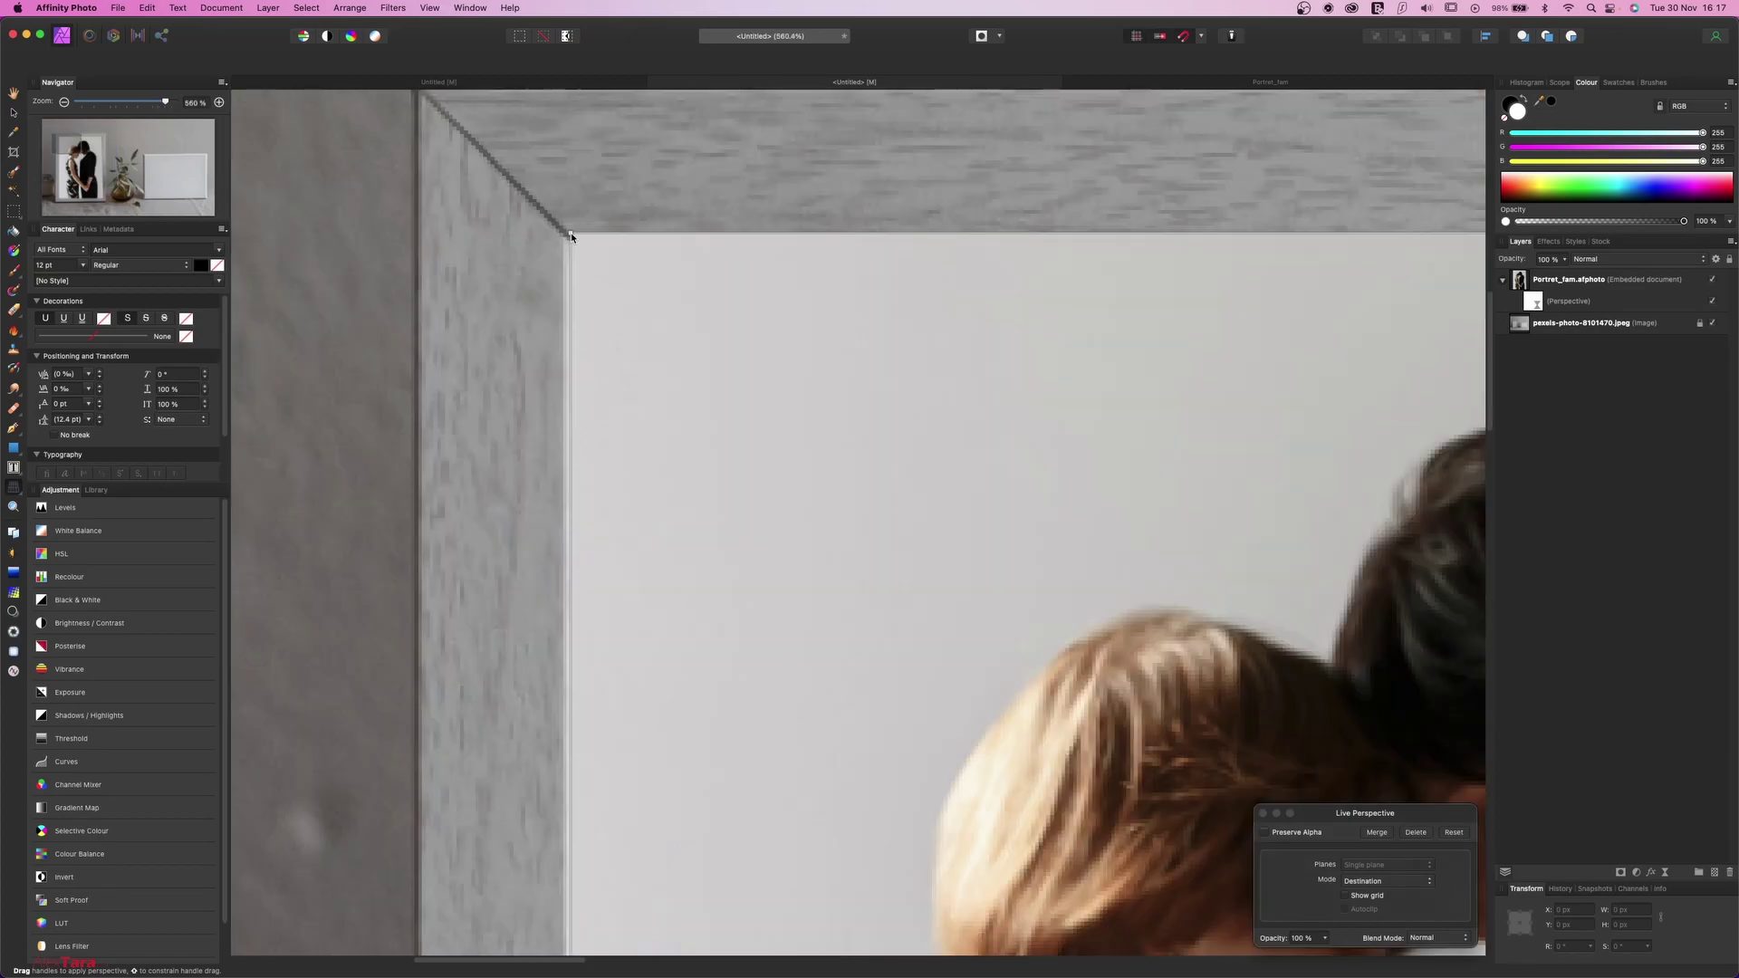
left_click_drag(450, 262, 449, 258)
left_click_drag(566, 245, 567, 259)
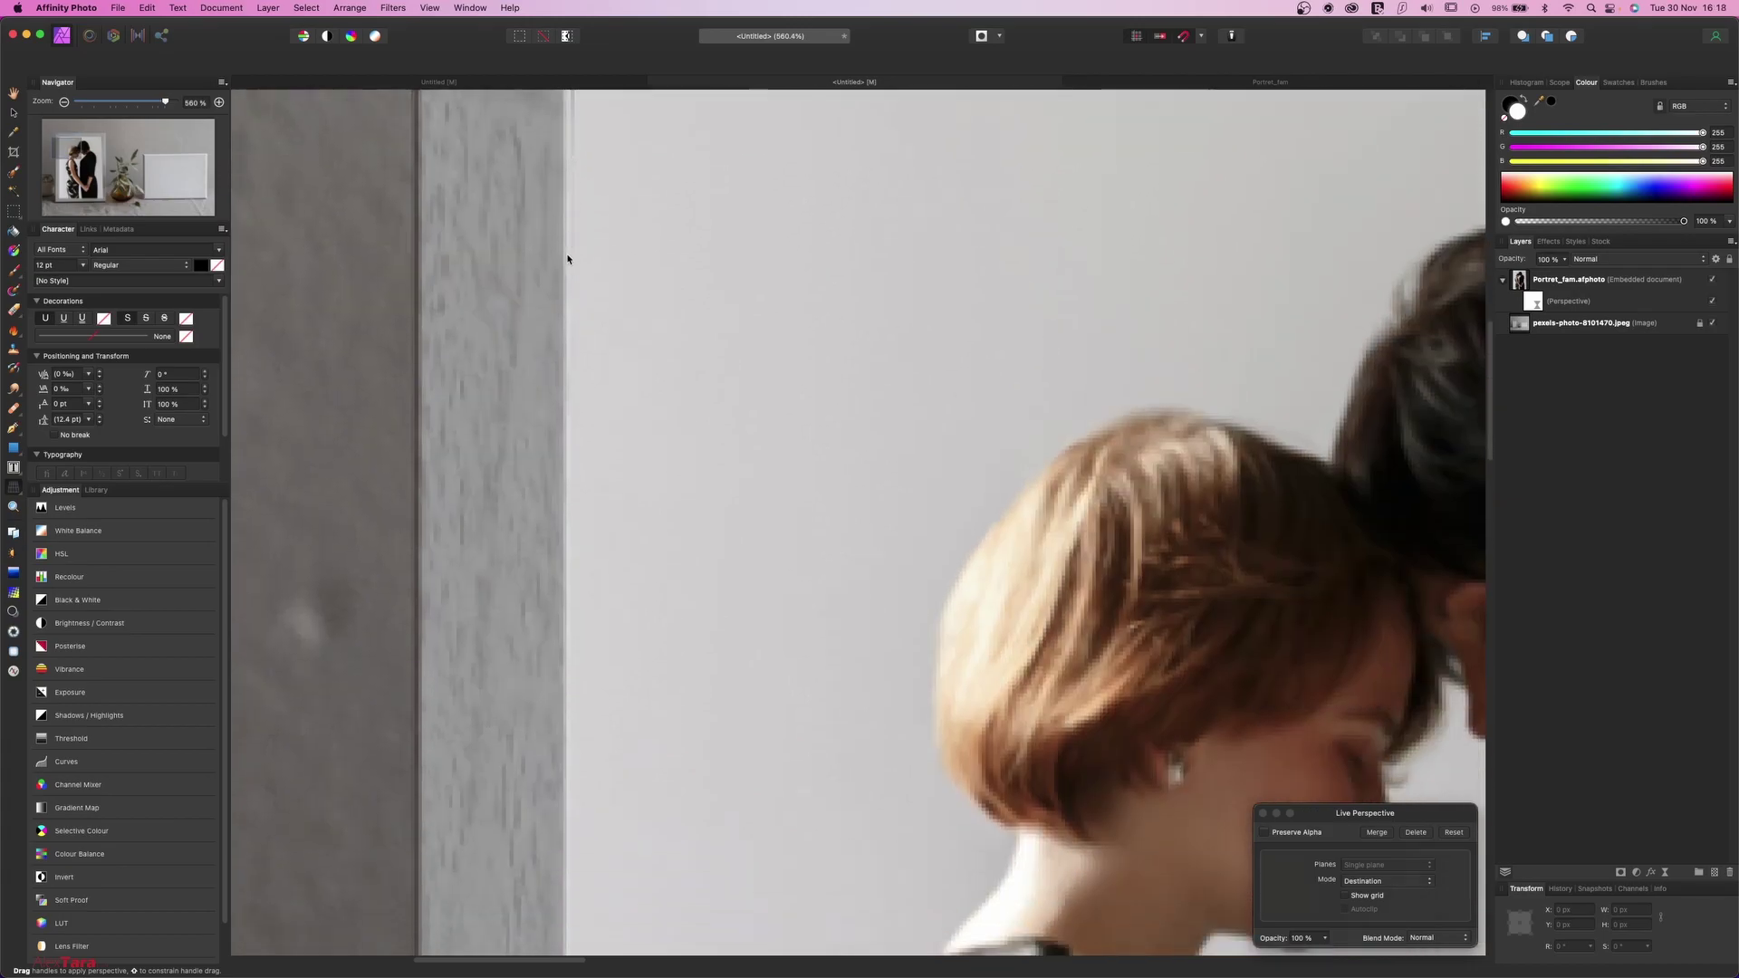
scroll(567, 259, "down", 15)
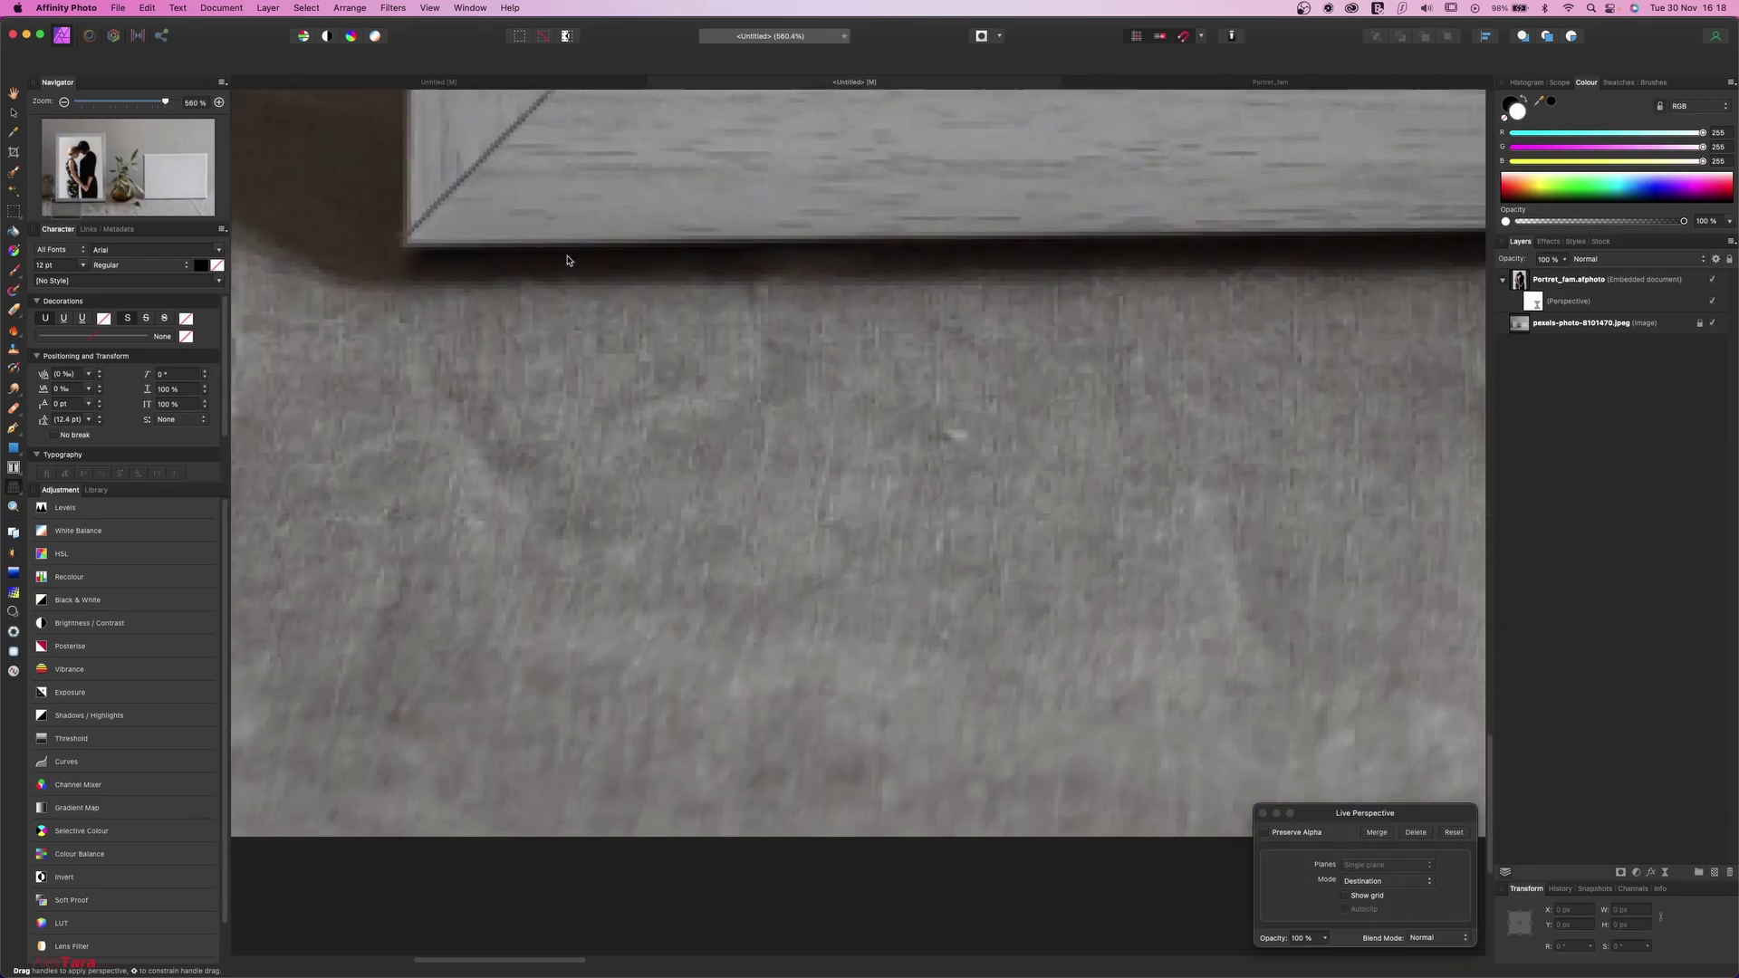
scroll(568, 260, "up", 8)
mouse_move(571, 446)
left_mouse_down()
mouse_move(604, 393)
mouse_move(565, 439)
left_mouse_up()
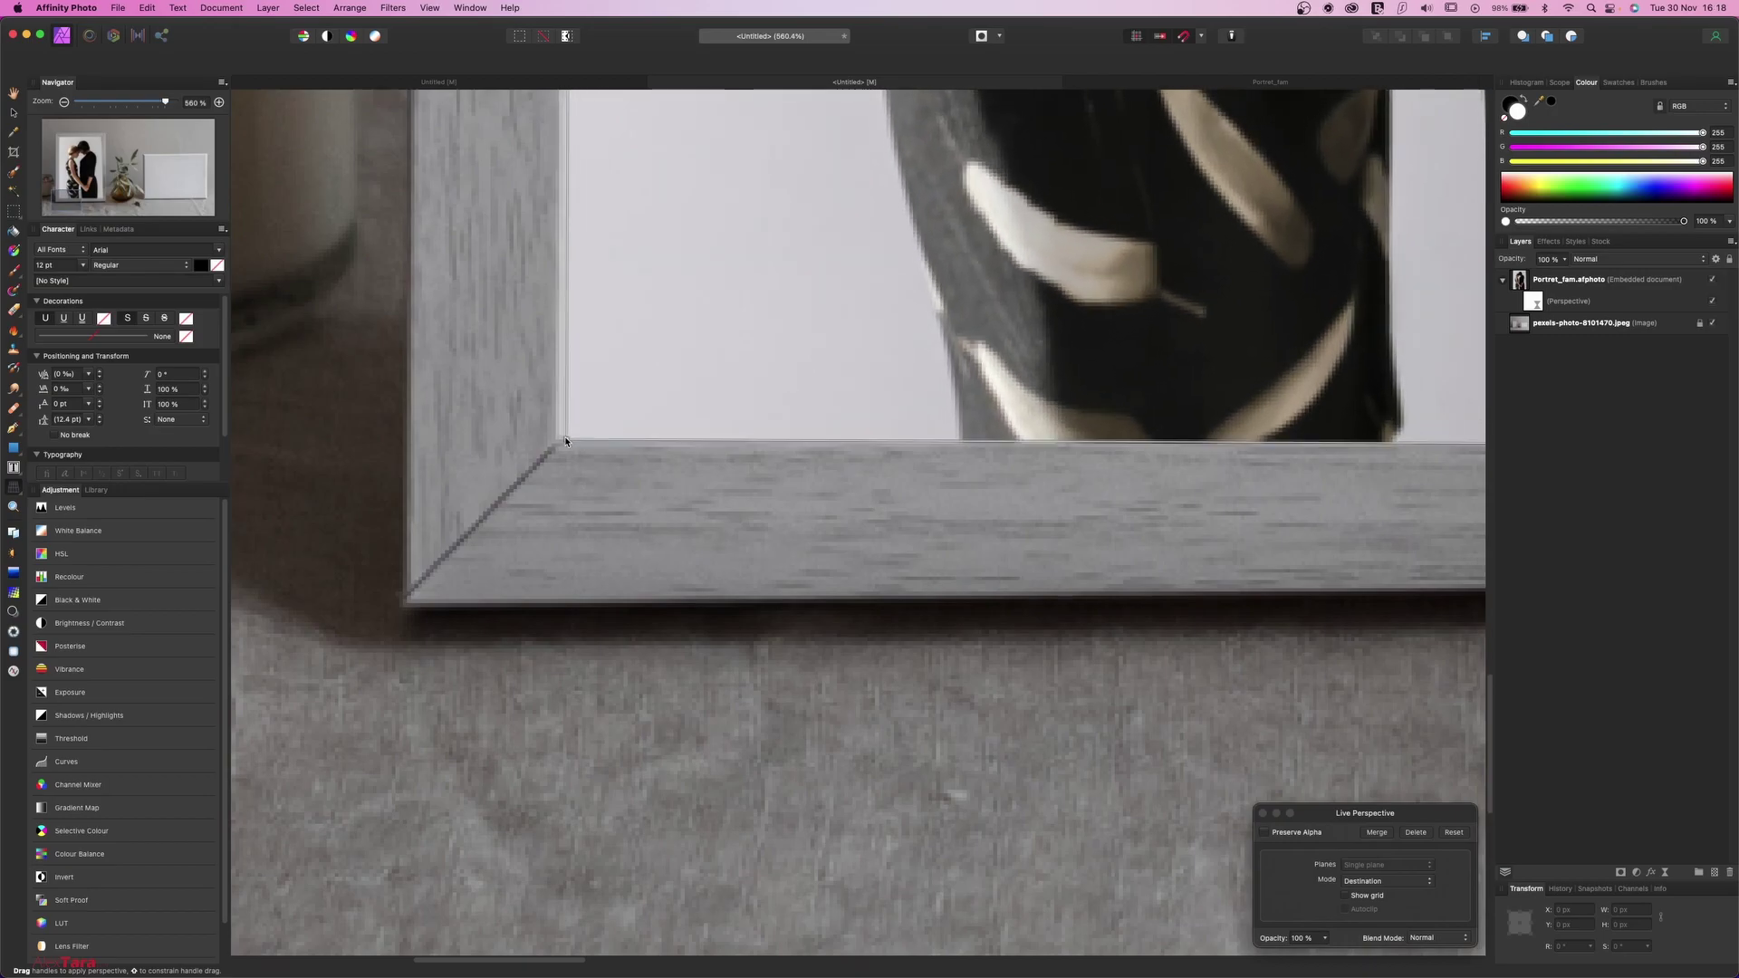
Align the bottom-right and top-right corners to the frame and finish the perspective warp.
scroll(1133, 429, "right", 10)
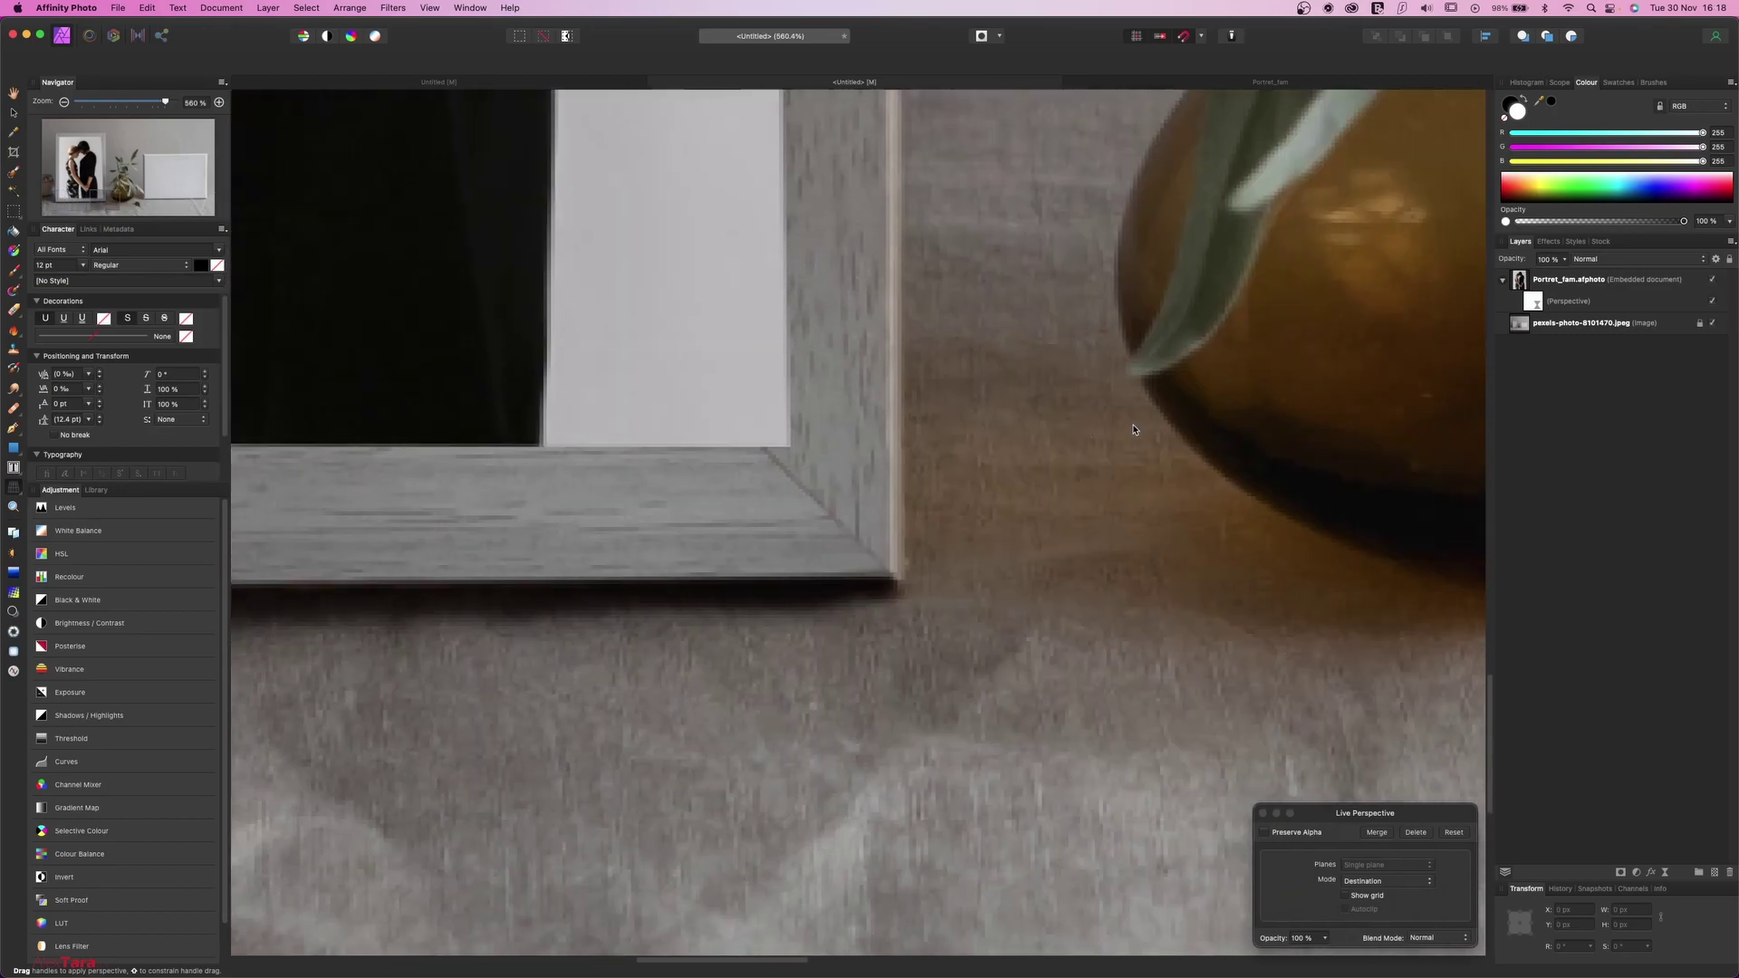
scroll(1133, 429, "right", 4)
left_click_drag(602, 448, 548, 422)
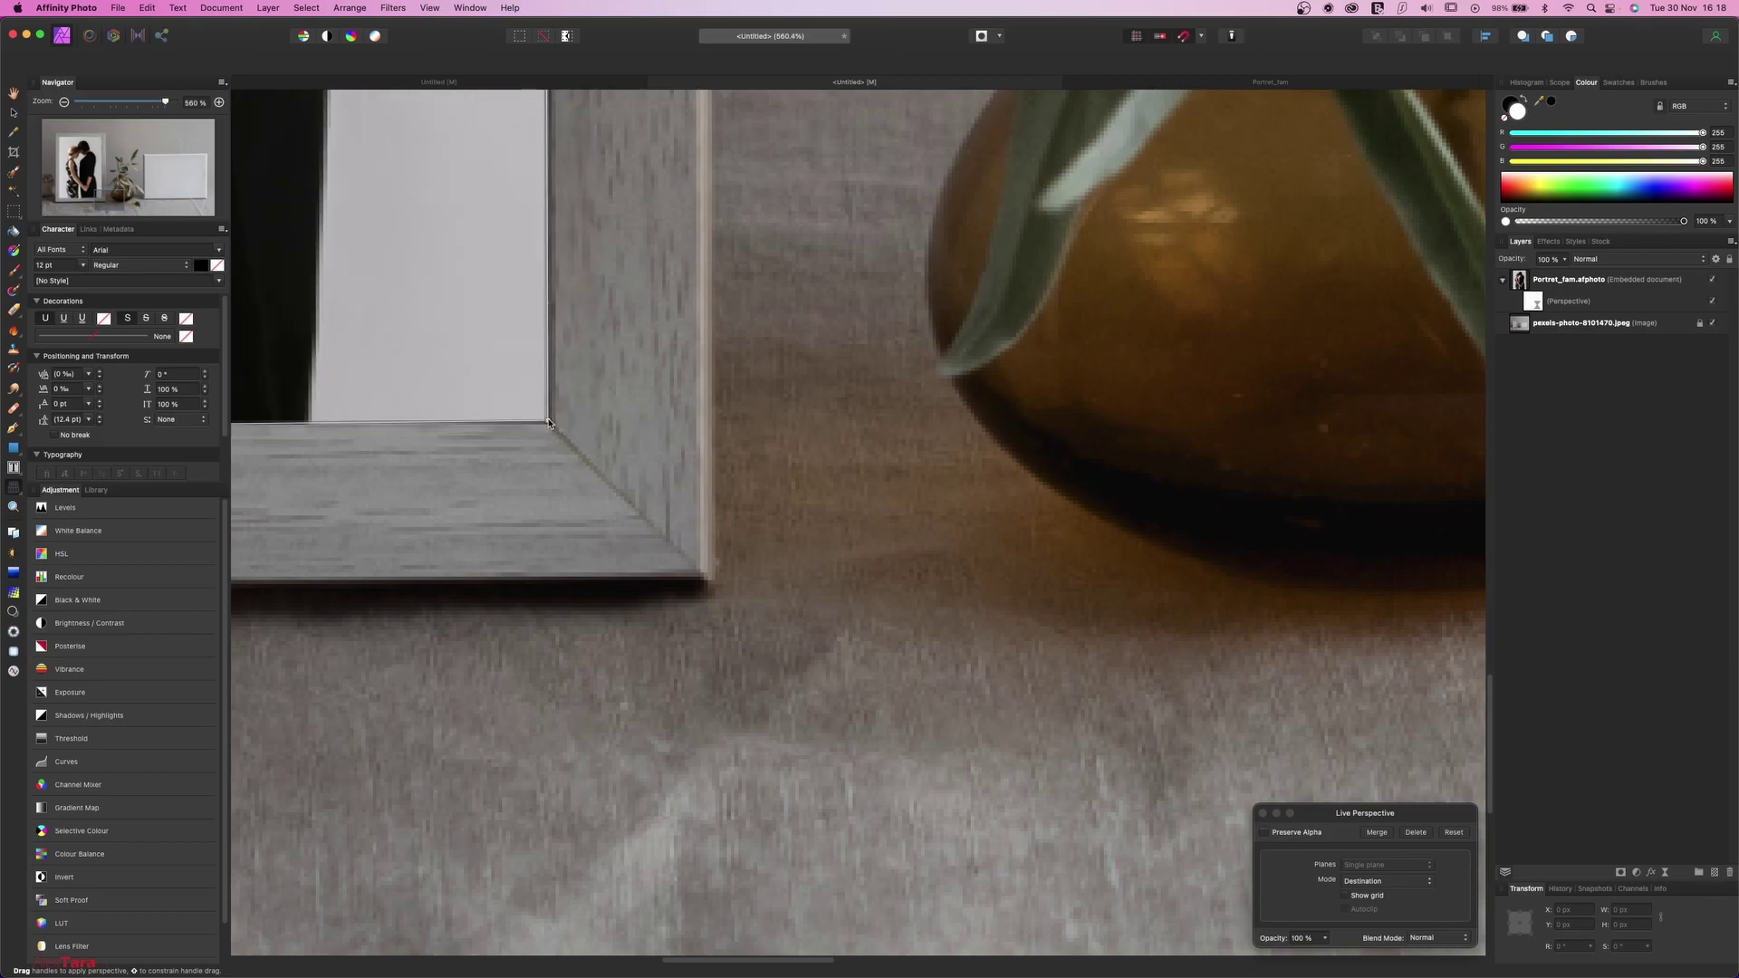
scroll(546, 422, "up", 15)
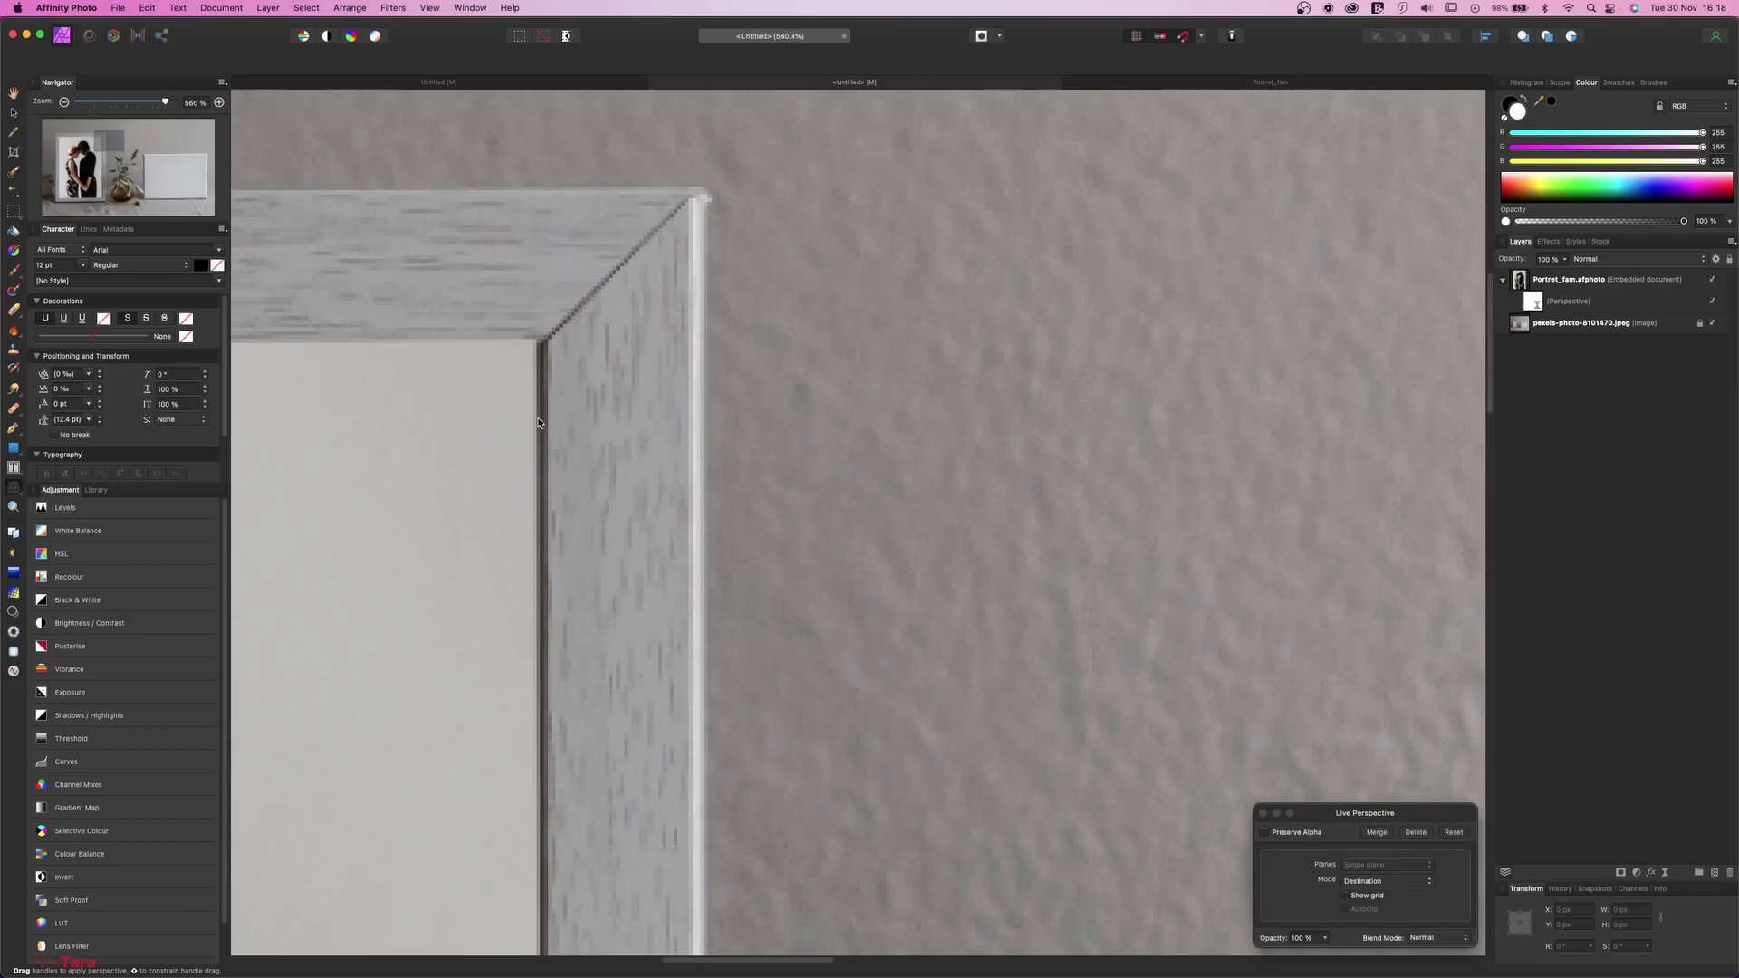
left_click_drag(537, 371, 542, 375)
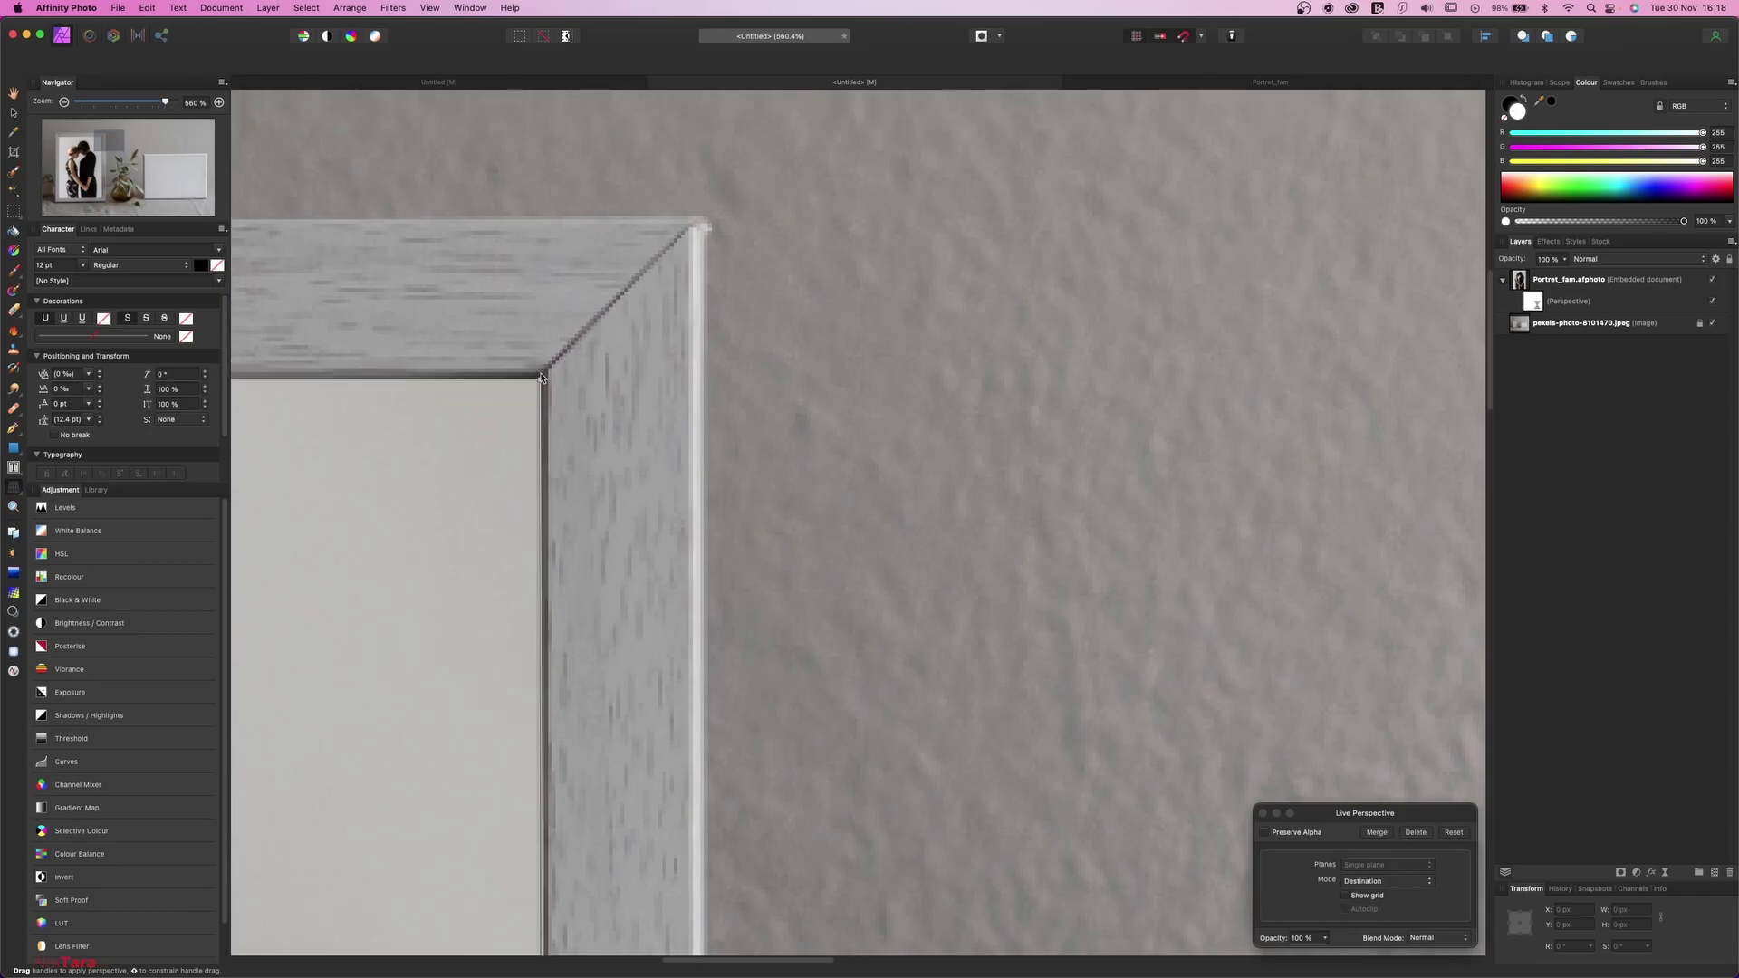
scroll(536, 376, "down", 10)
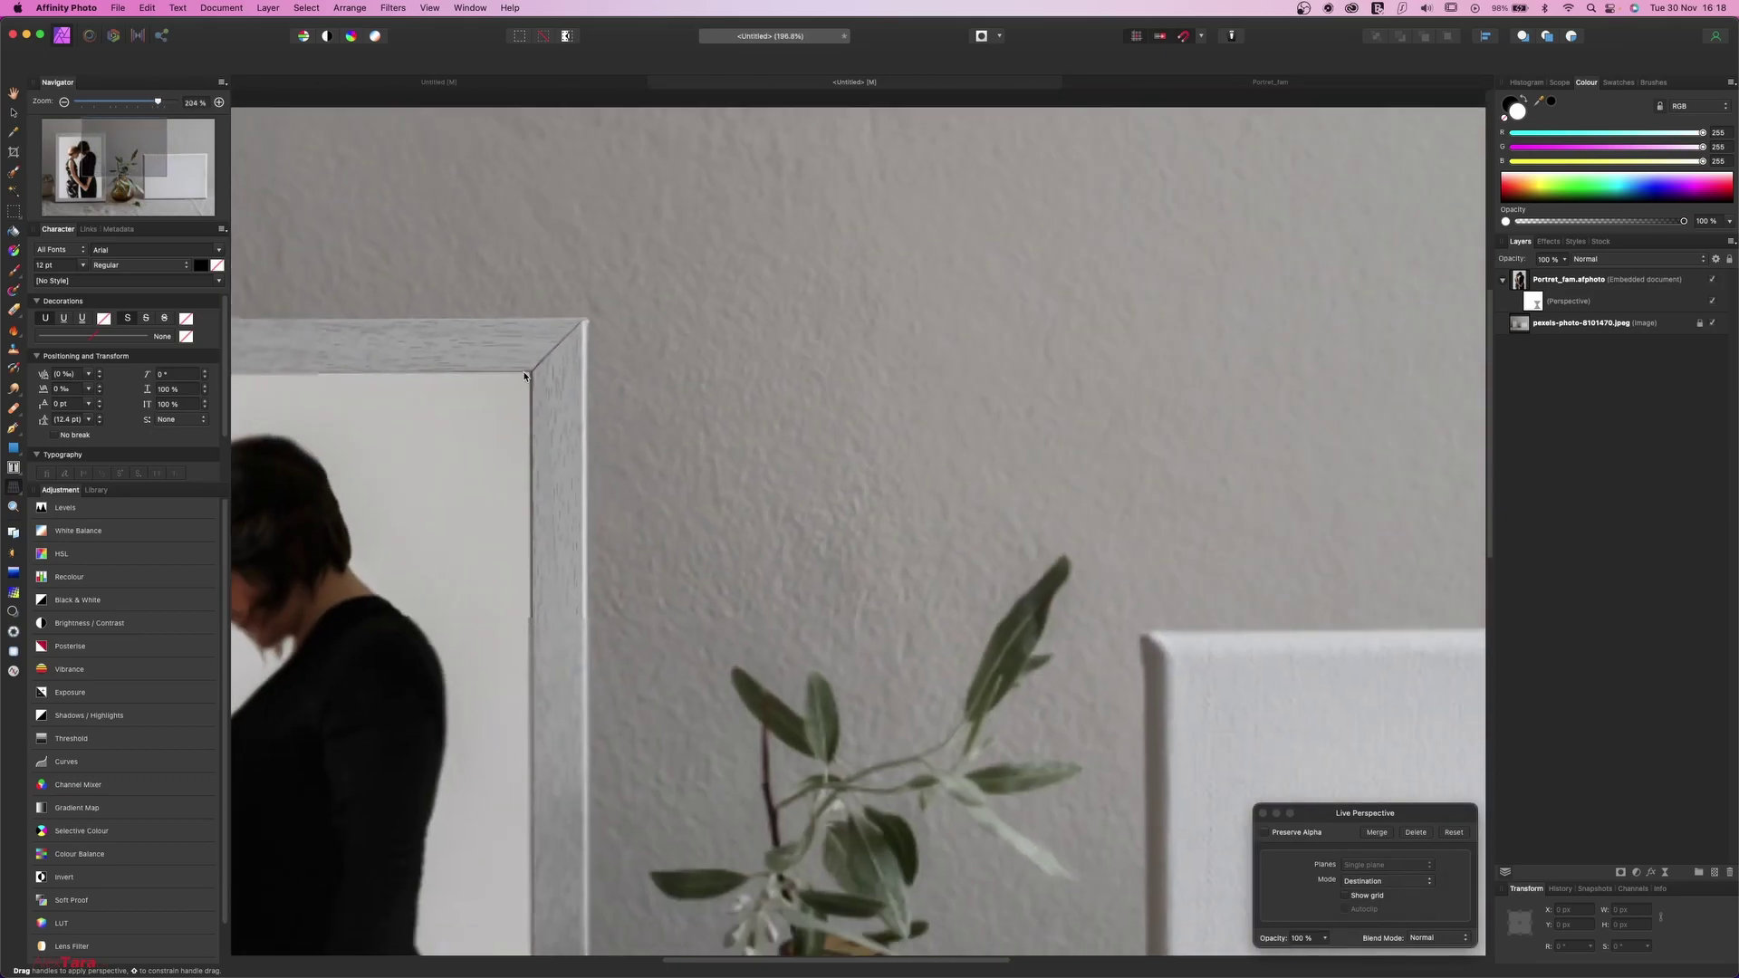
scroll(521, 378, "left", 3)
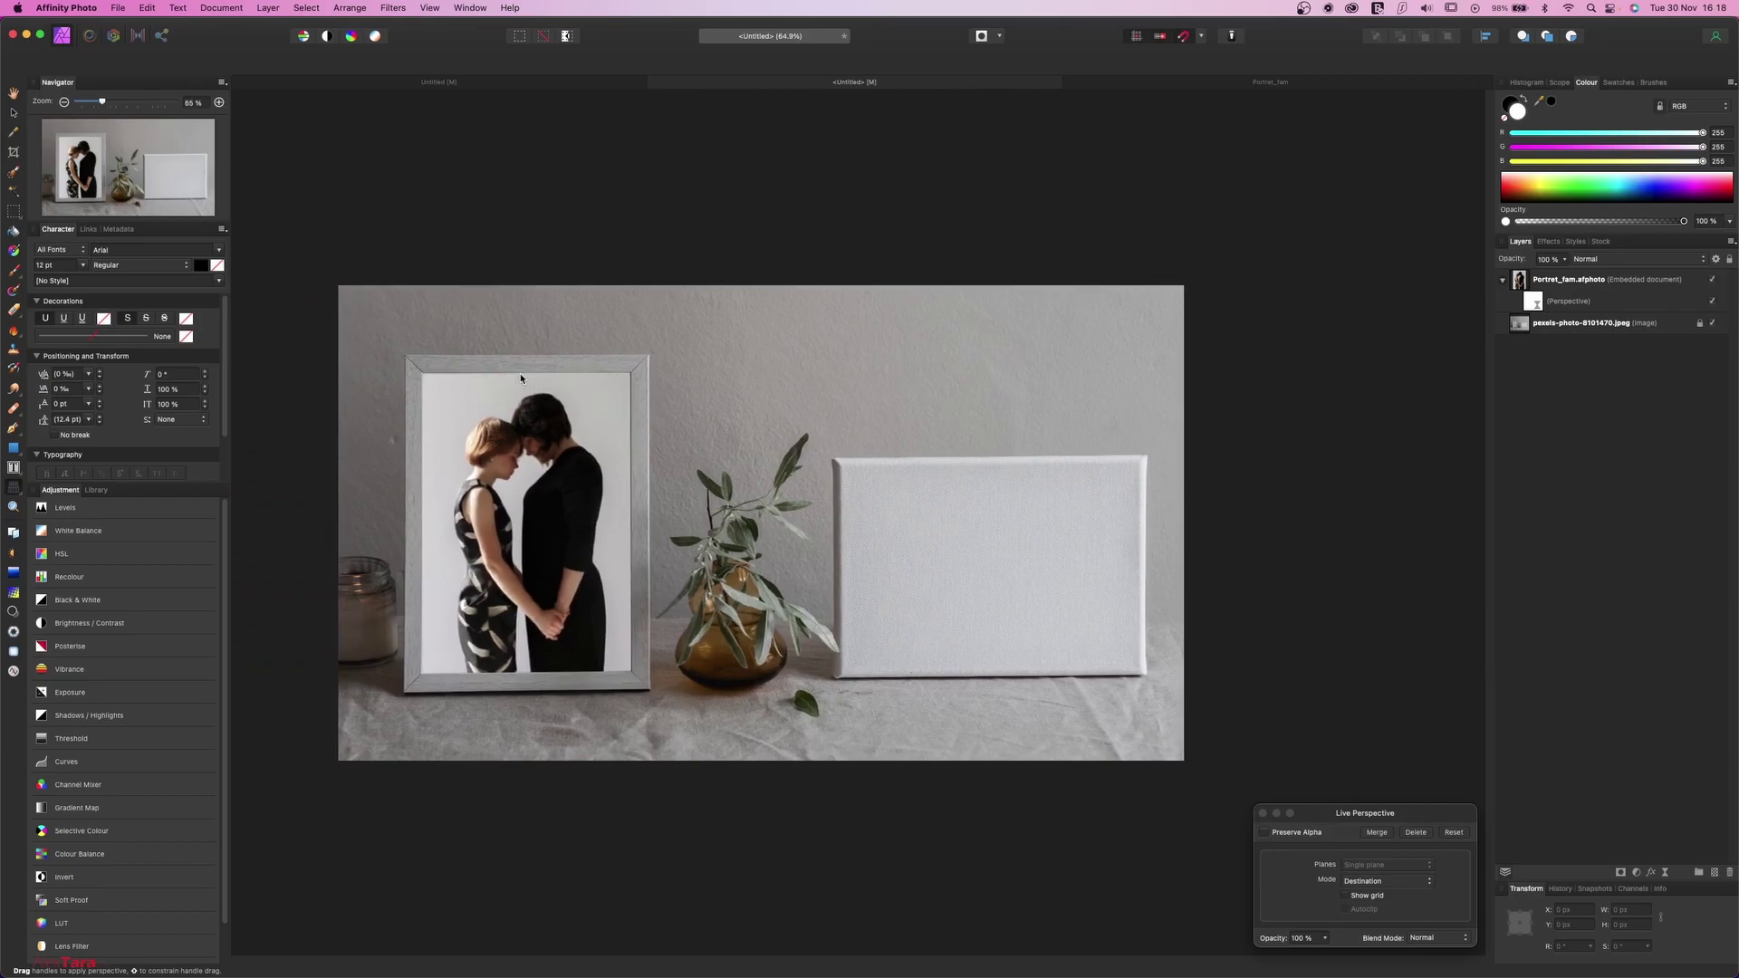
scroll(489, 407, "up", 8)
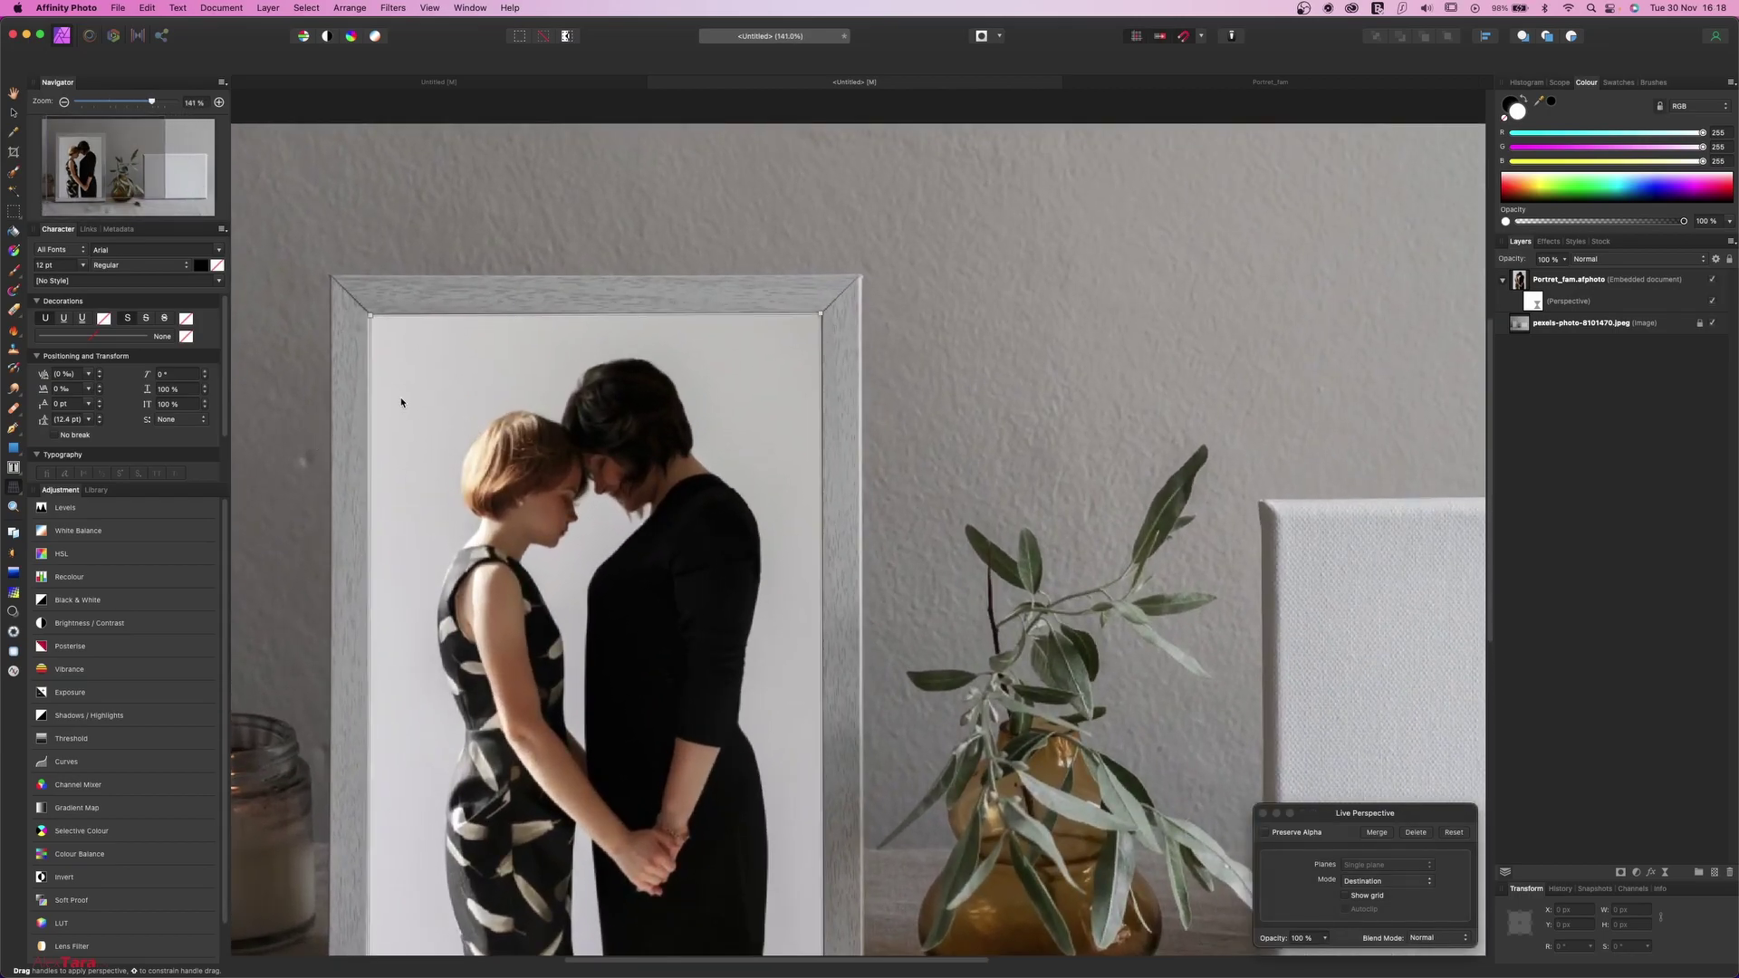
key("v")
key("super+0")
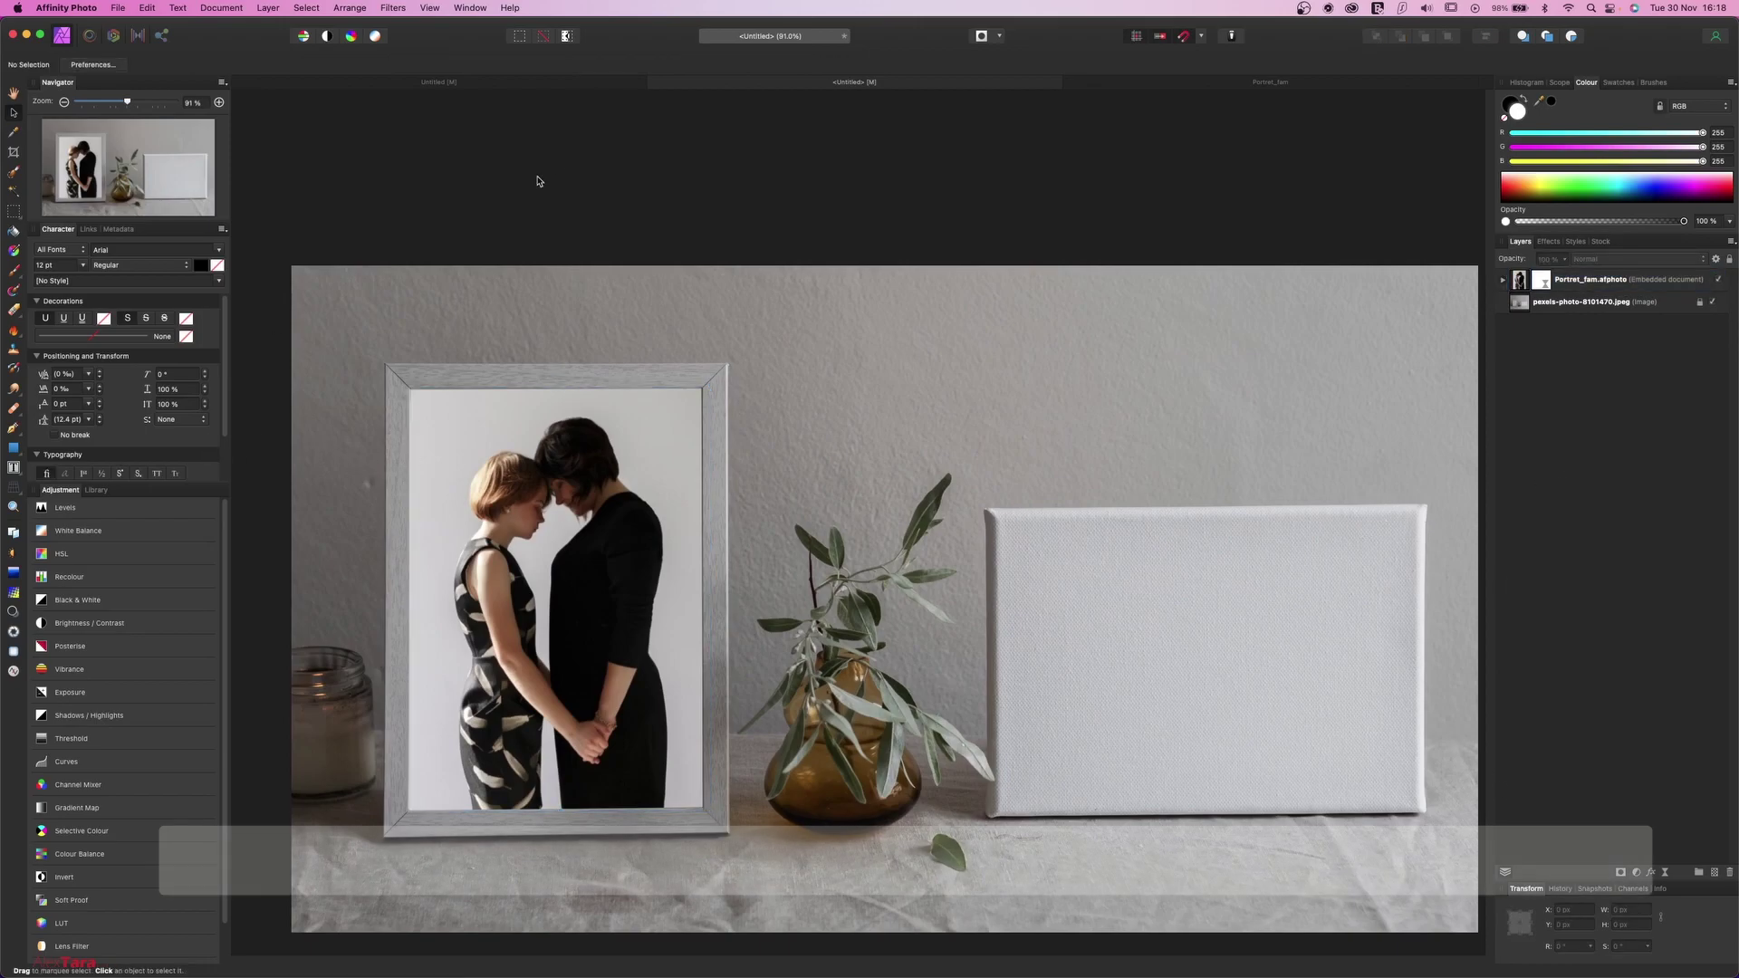
Place the Screen 2 dog image and move it over the blank canvas beside the vase.
left_click(118, 7)
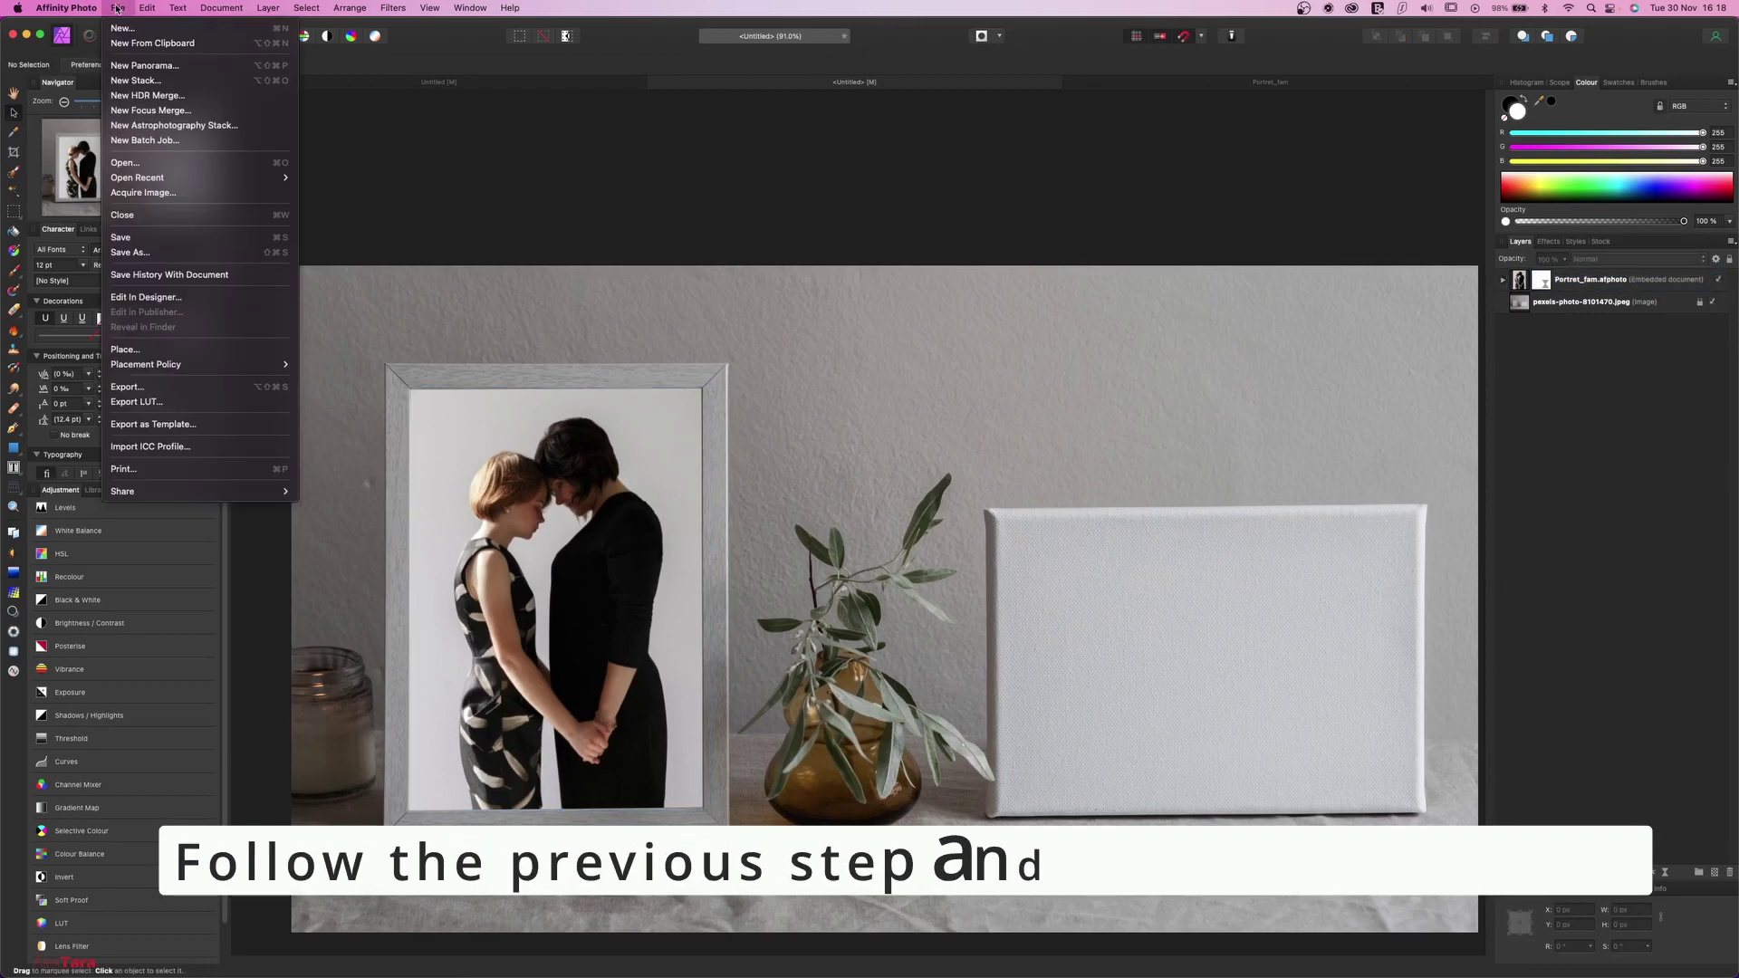
left_click(191, 352)
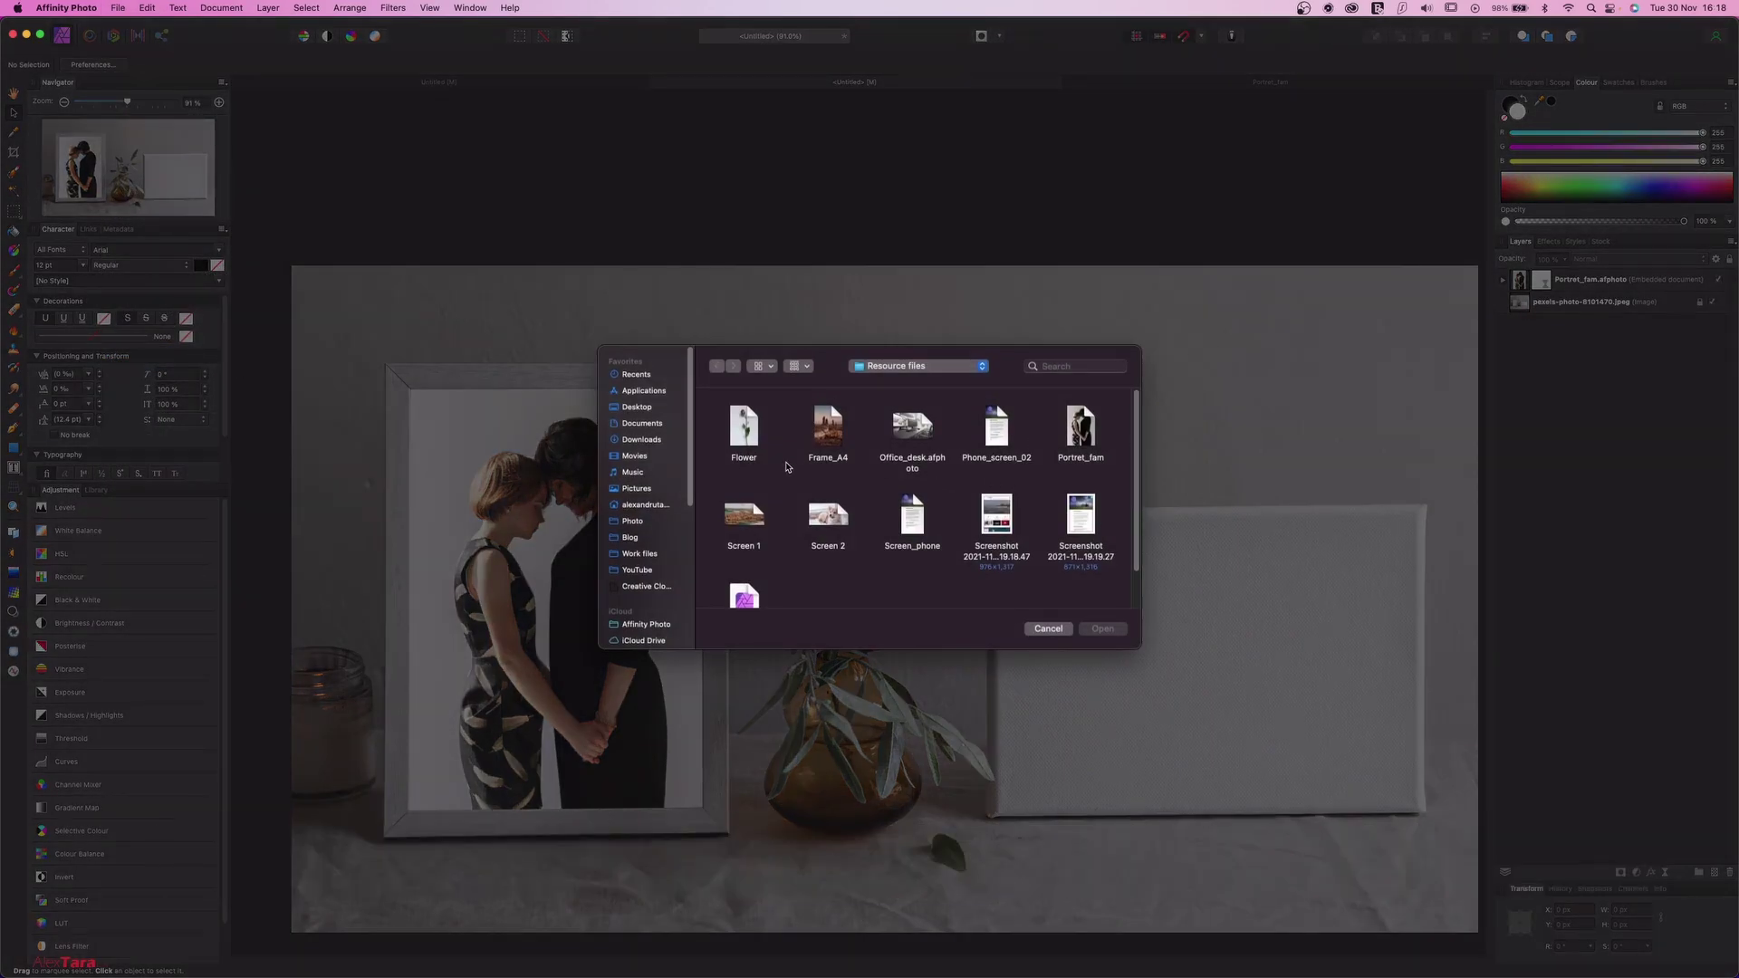
left_click(830, 514)
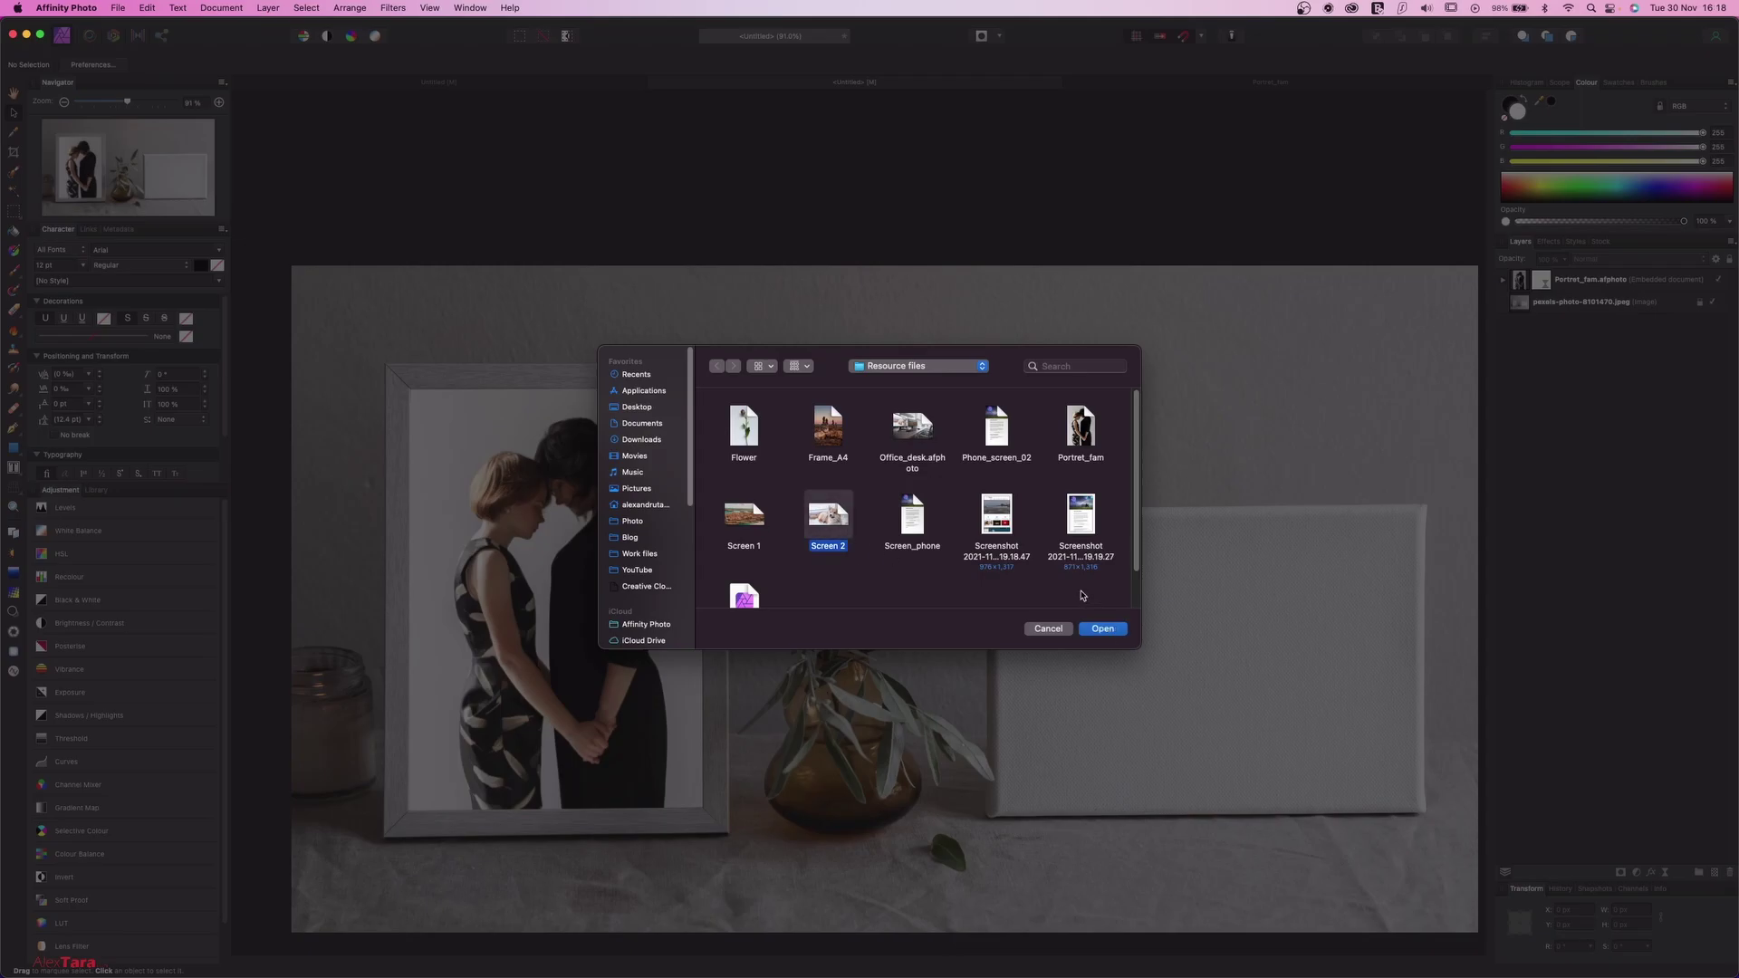
left_click(1104, 628)
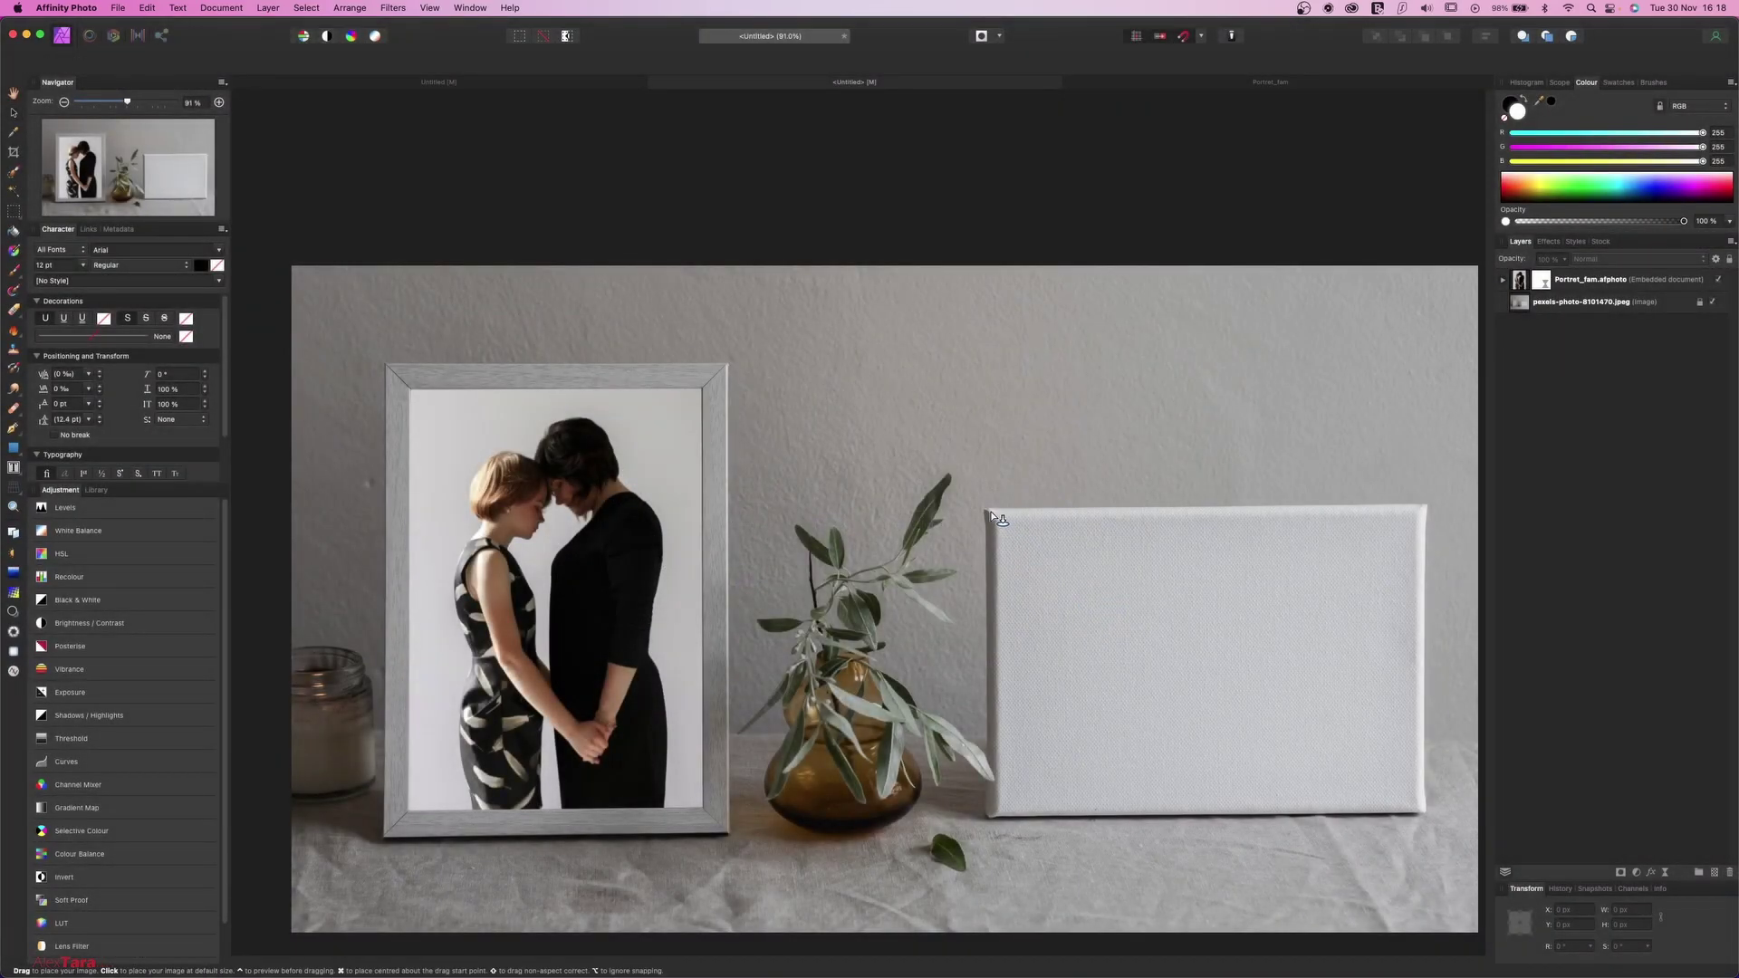
left_click_drag(990, 513, 1456, 934)
left_click_drag(1265, 600, 1177, 596)
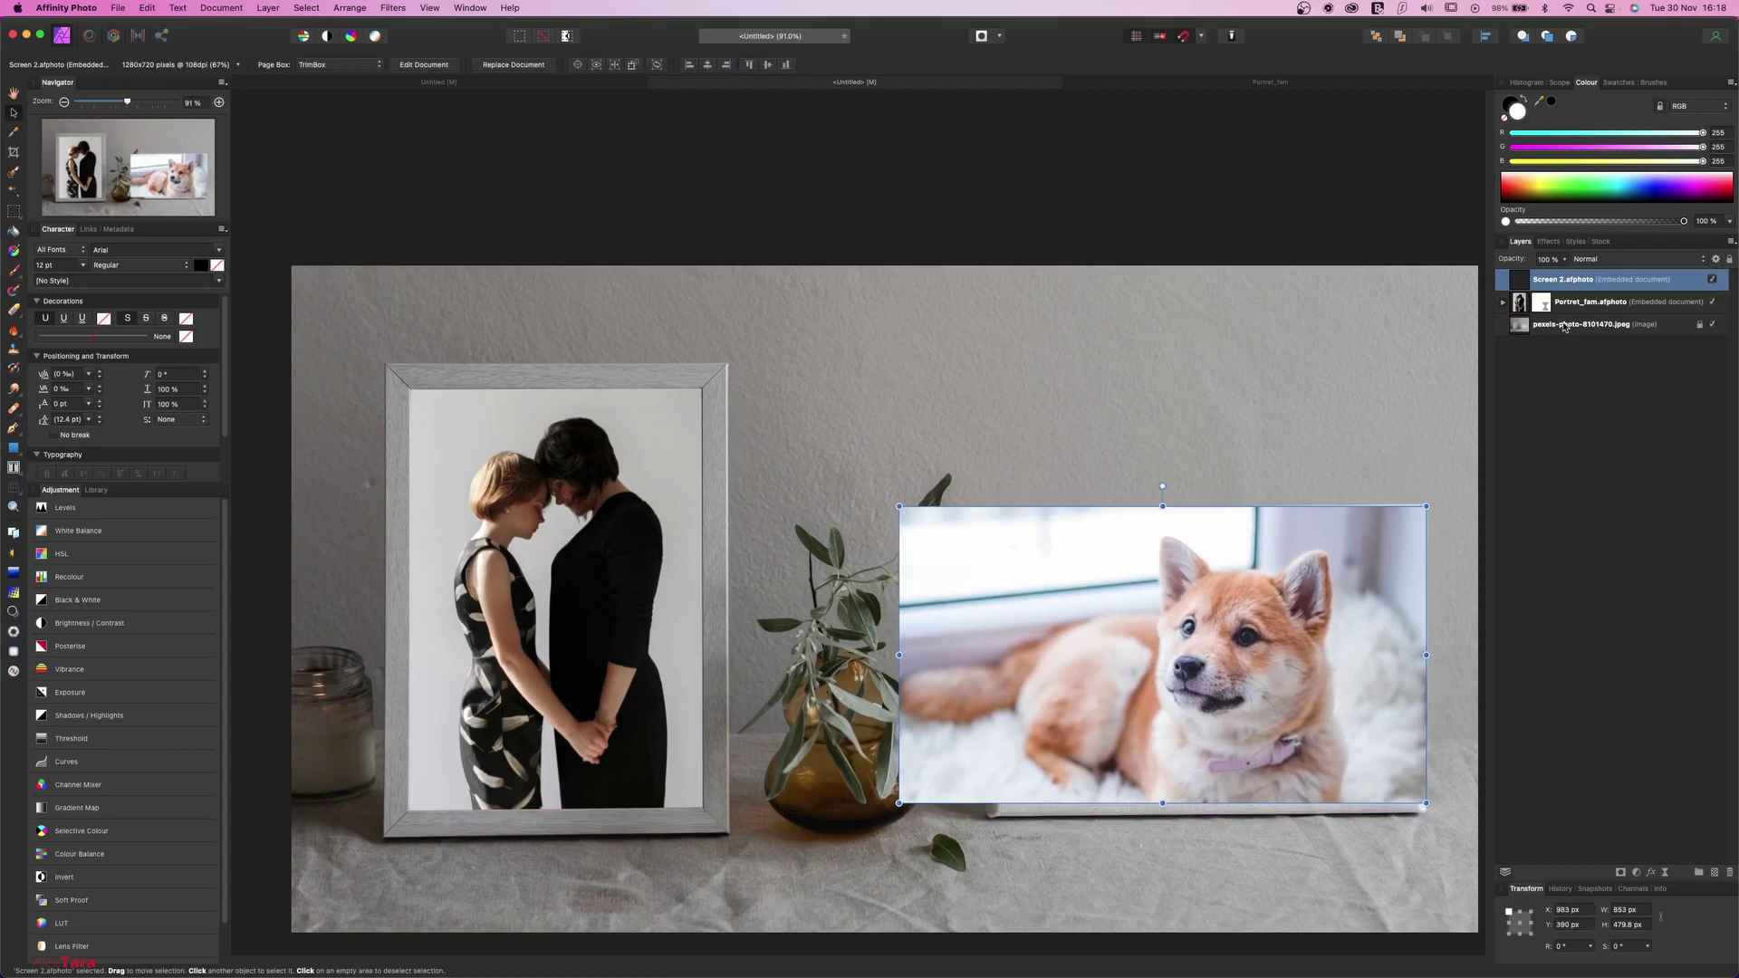
Crop the embedded Screen 2 dog photo to a 3:2 ratio (1080 × 720 px).
double_click(1525, 281)
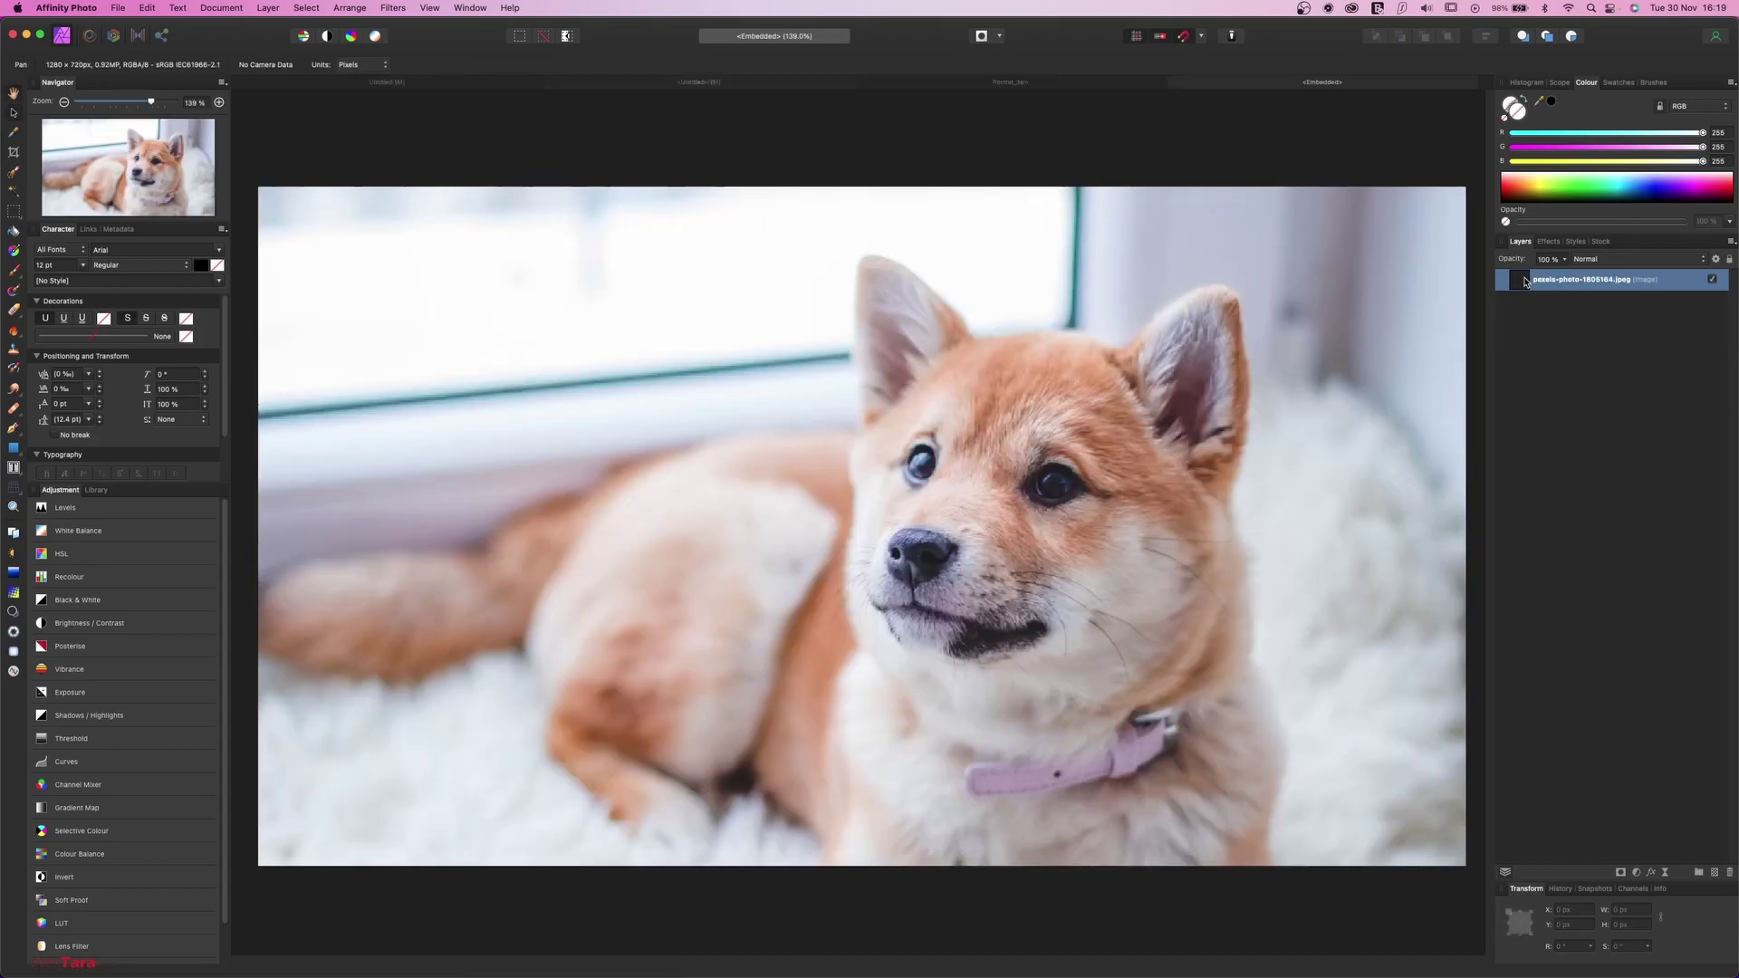
key("c")
left_click(230, 70)
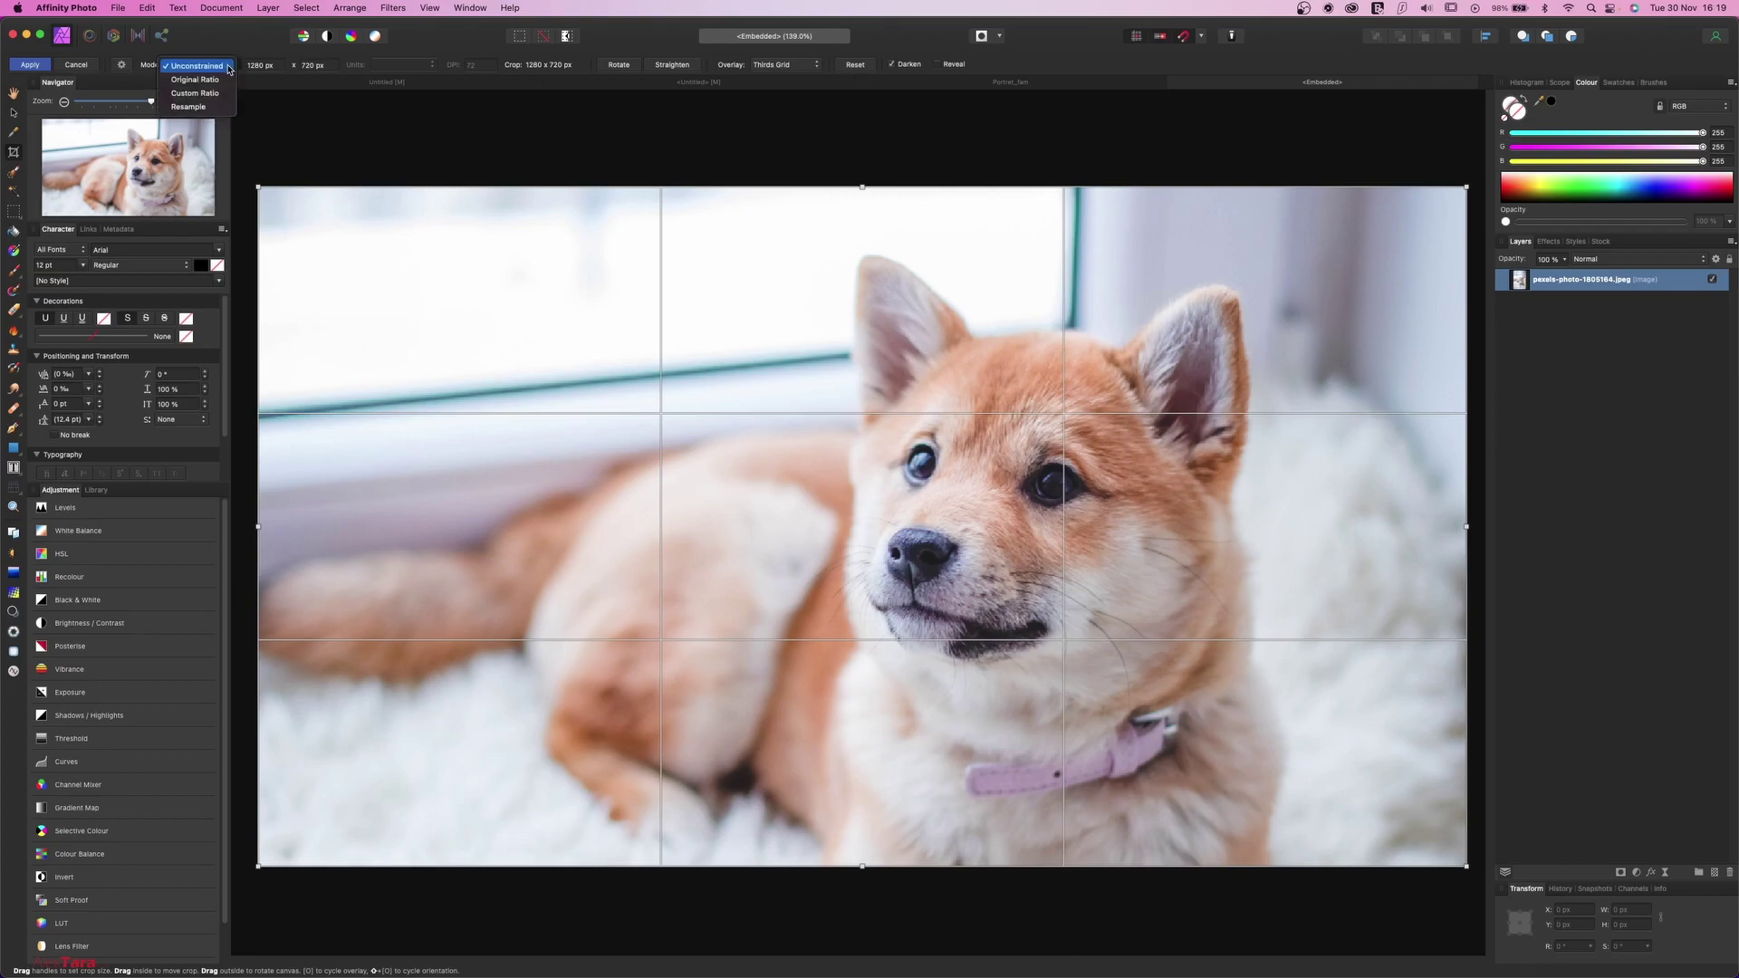
left_click(195, 93)
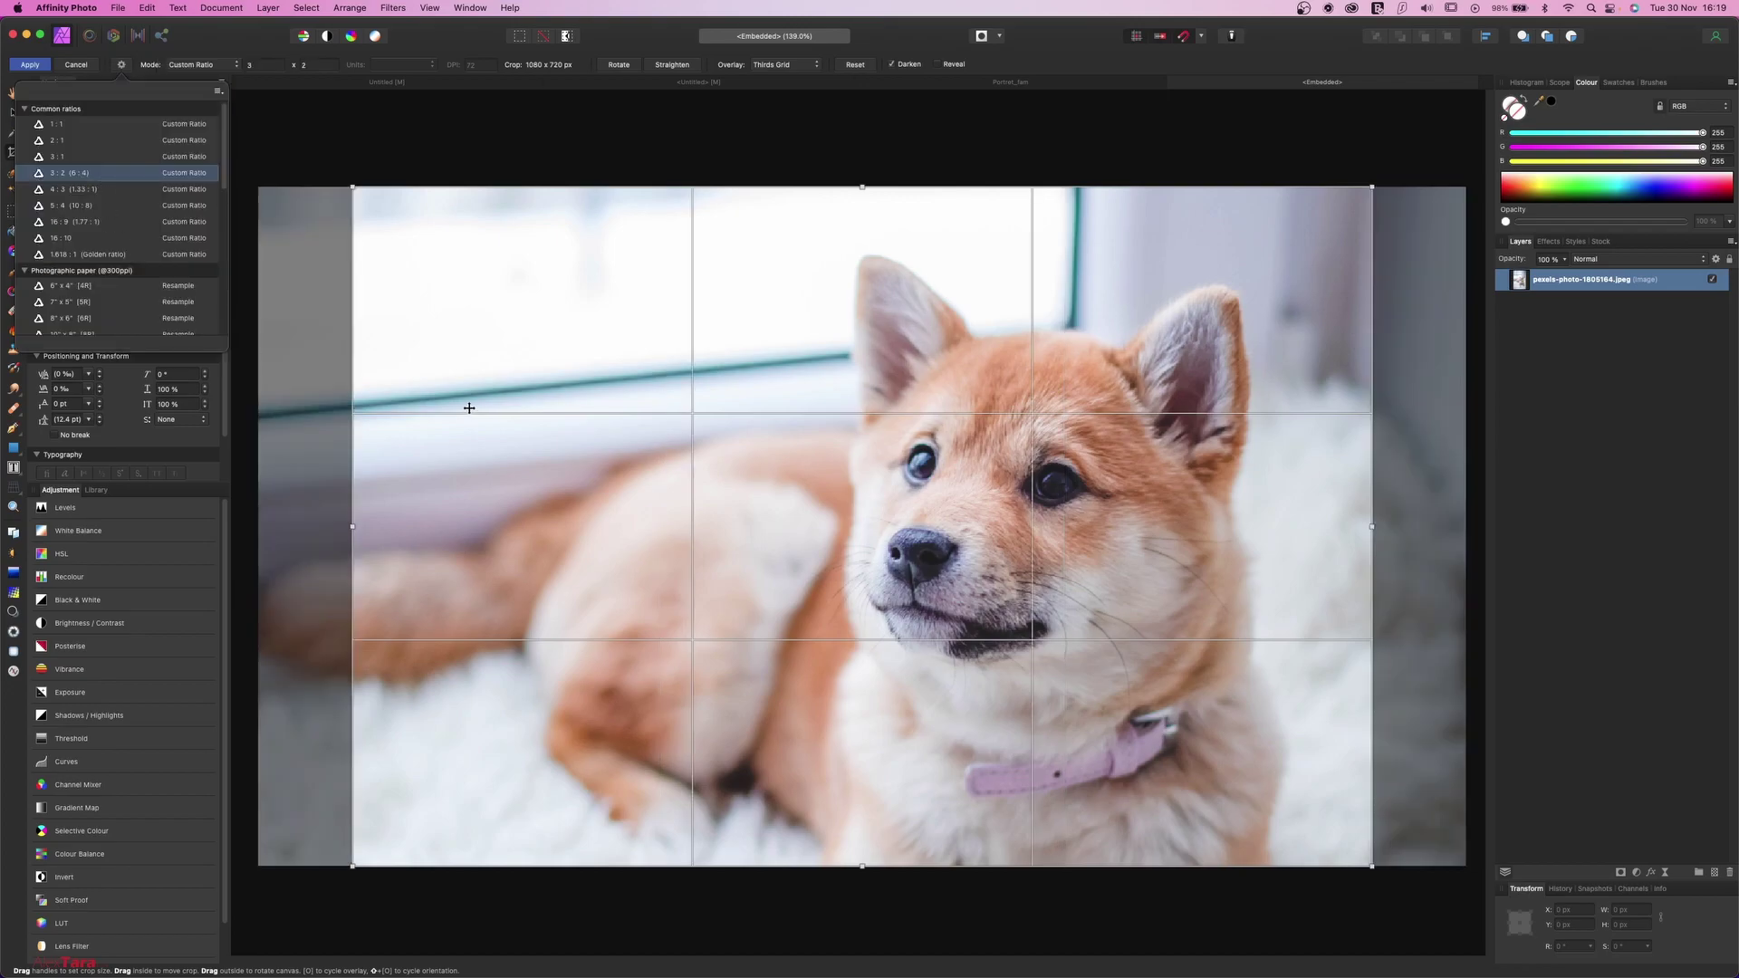
key("Return")
key("h")
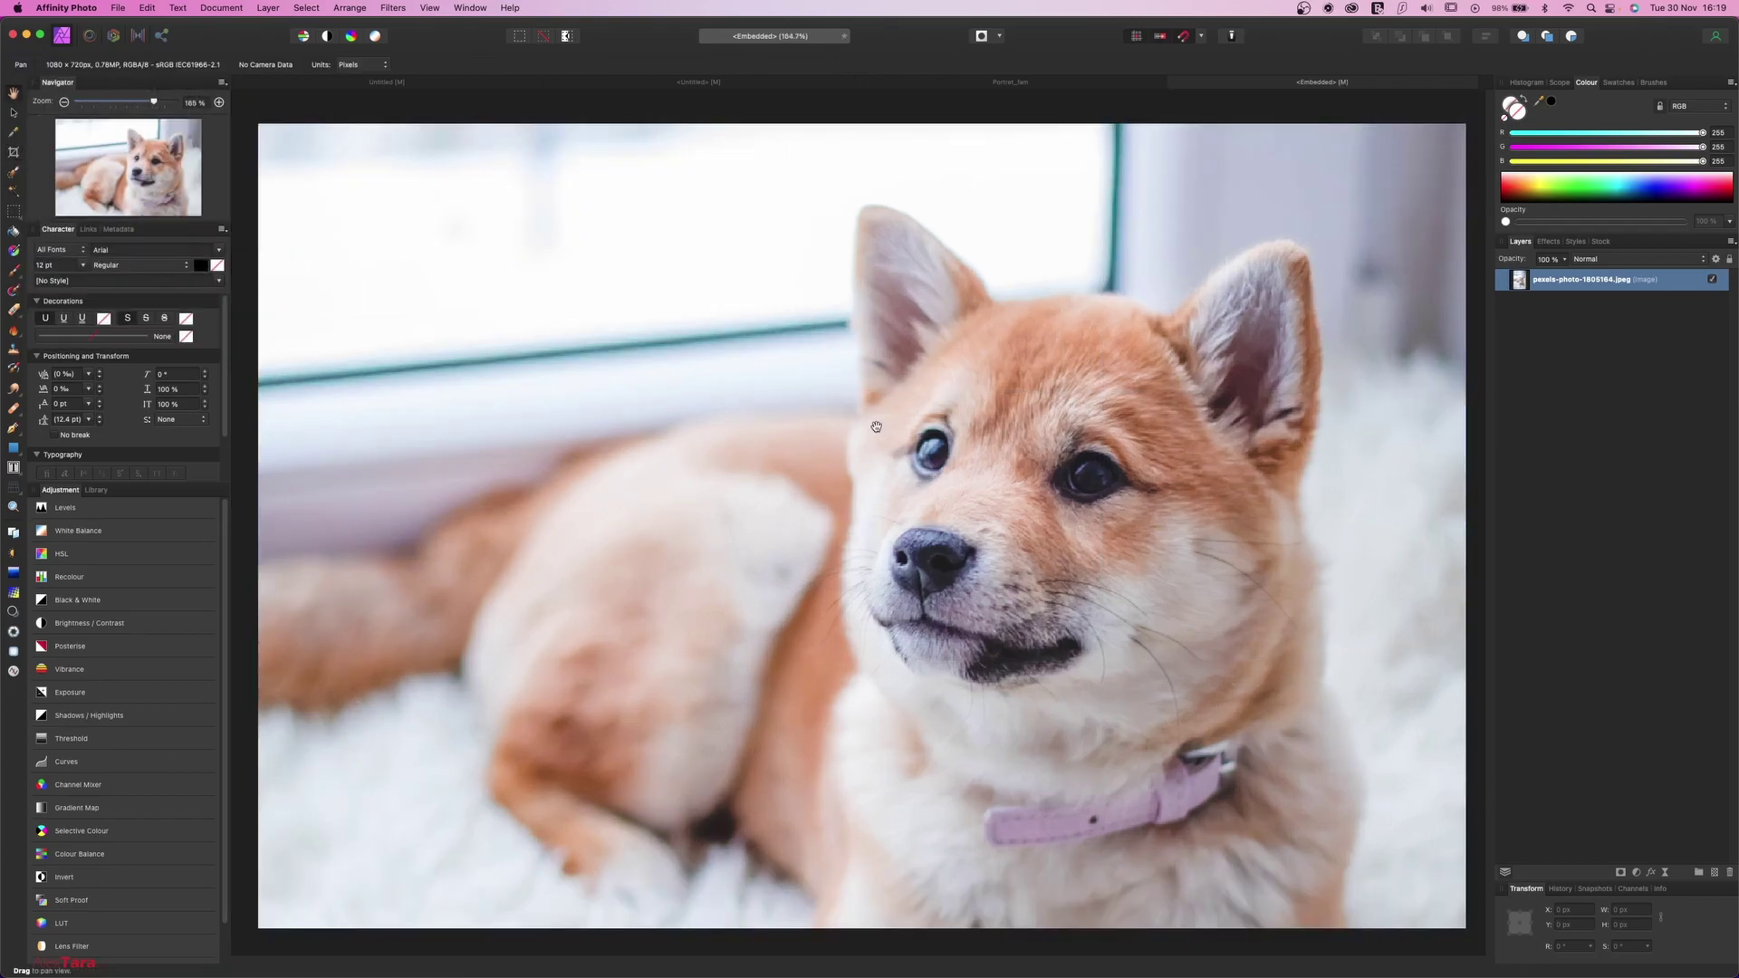
Close the embedded document and return to the mockup through the Portret_fam tab.
left_click(1175, 86)
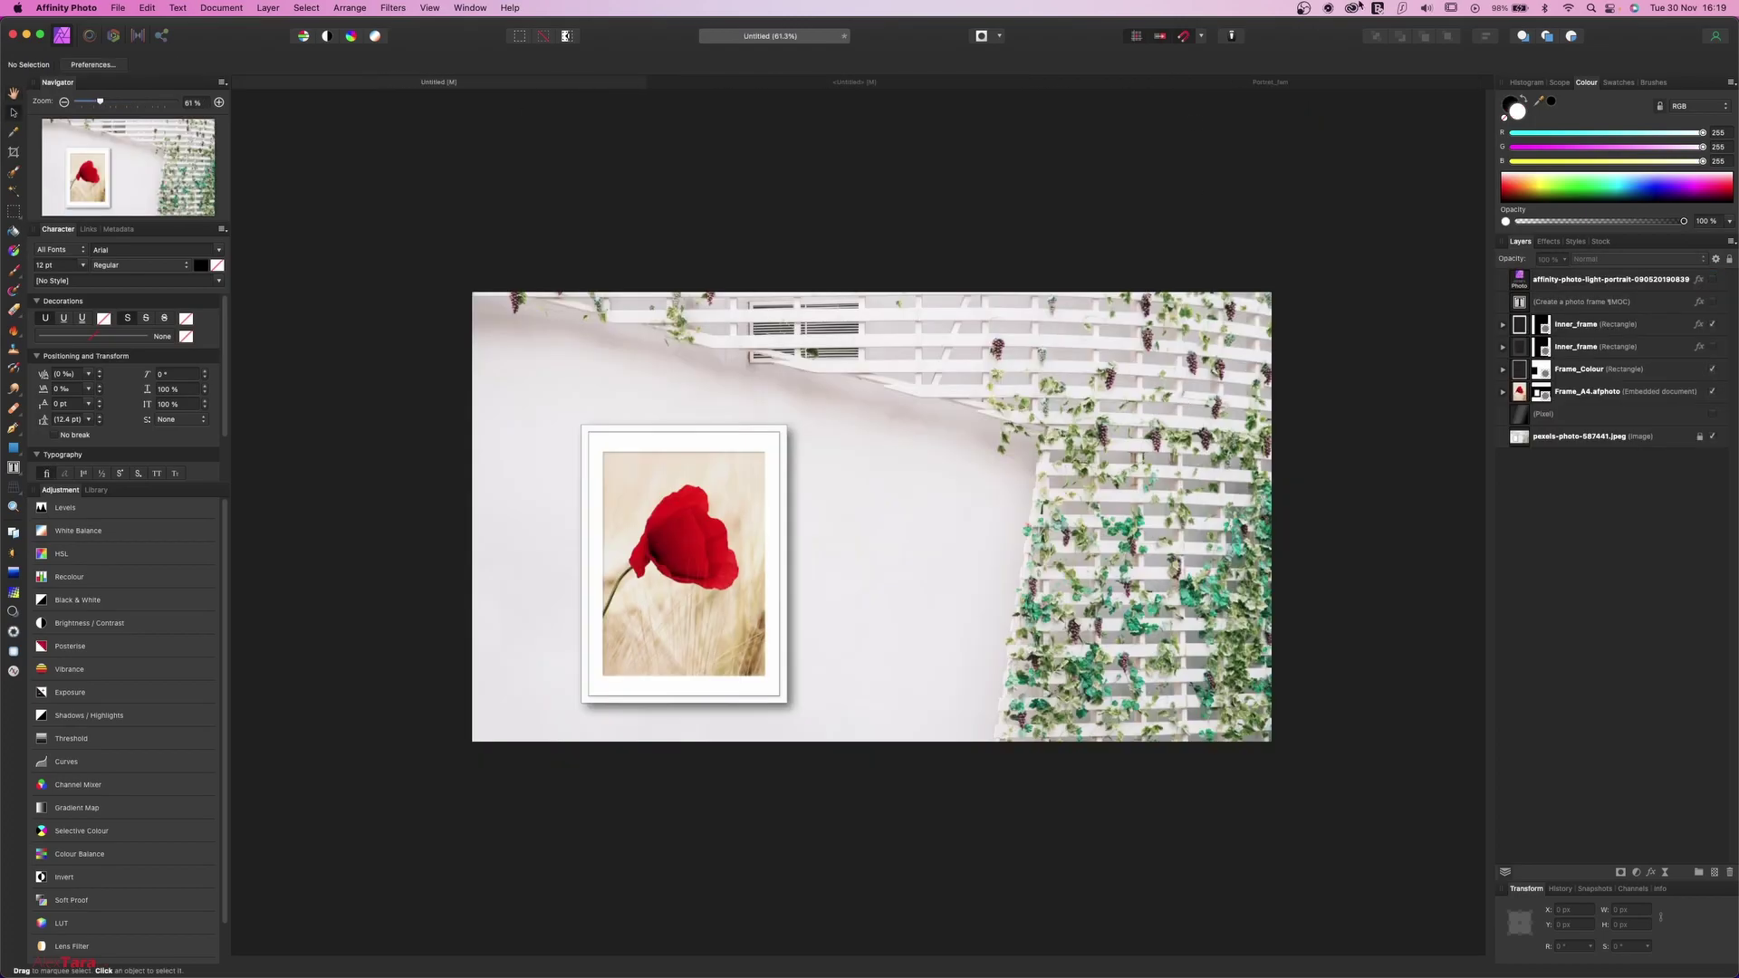
left_click(1311, 87)
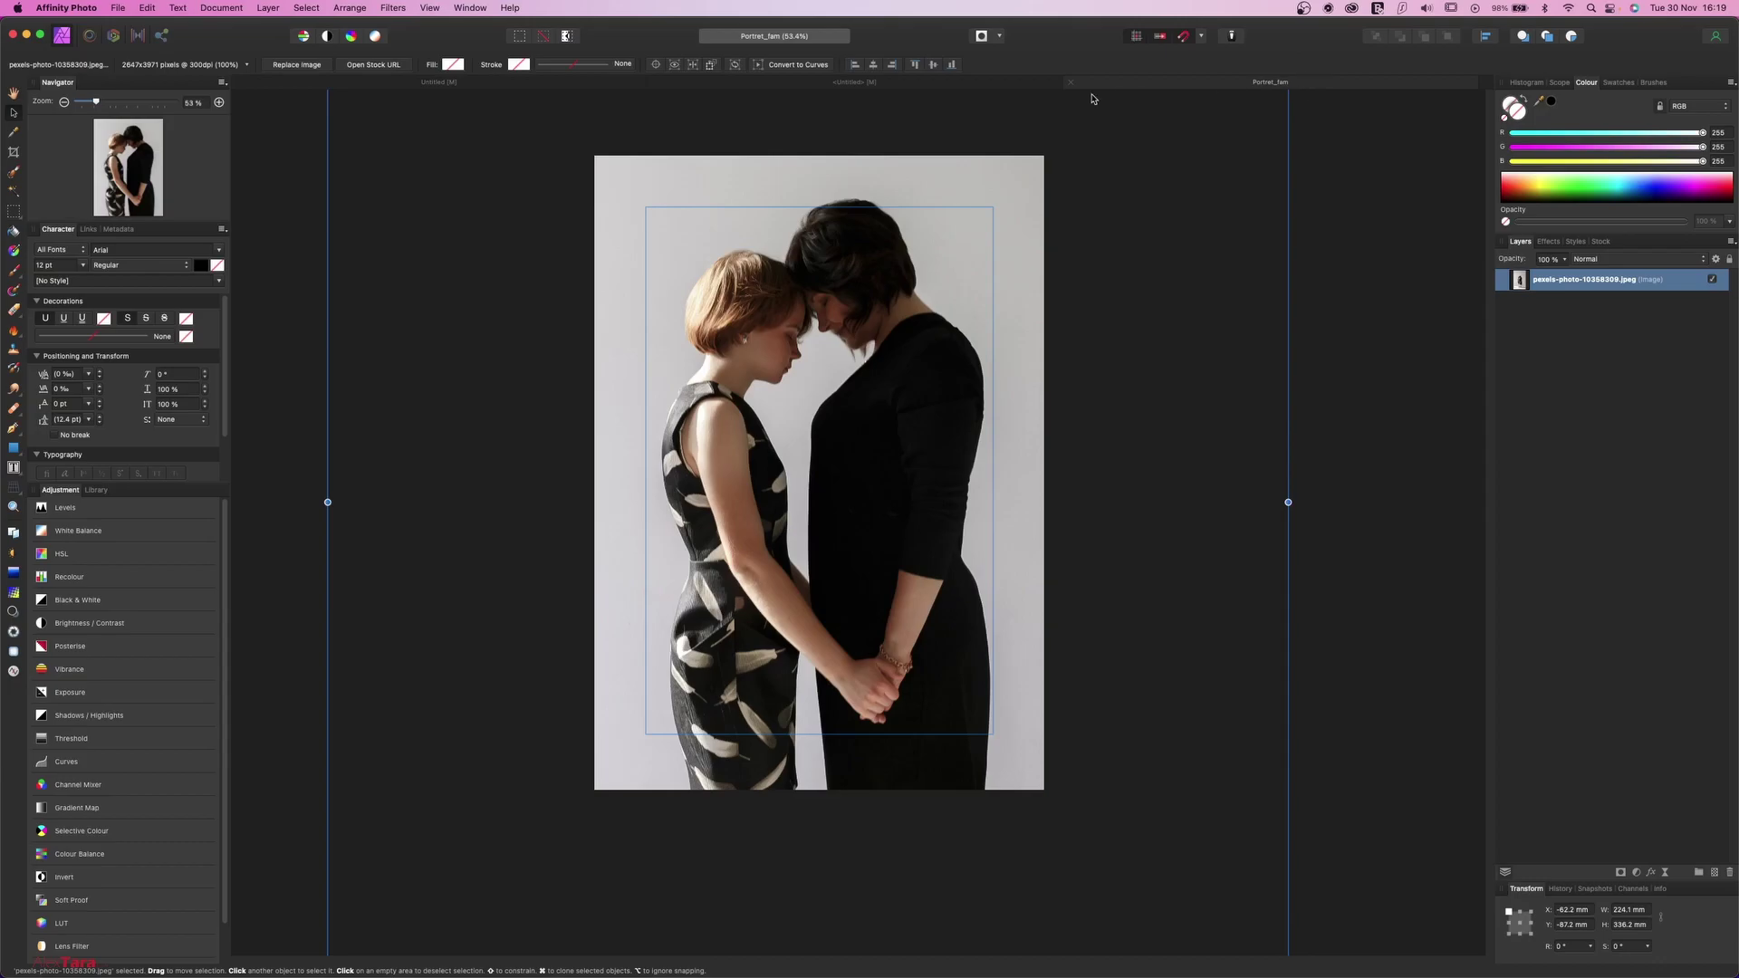
left_click(942, 89)
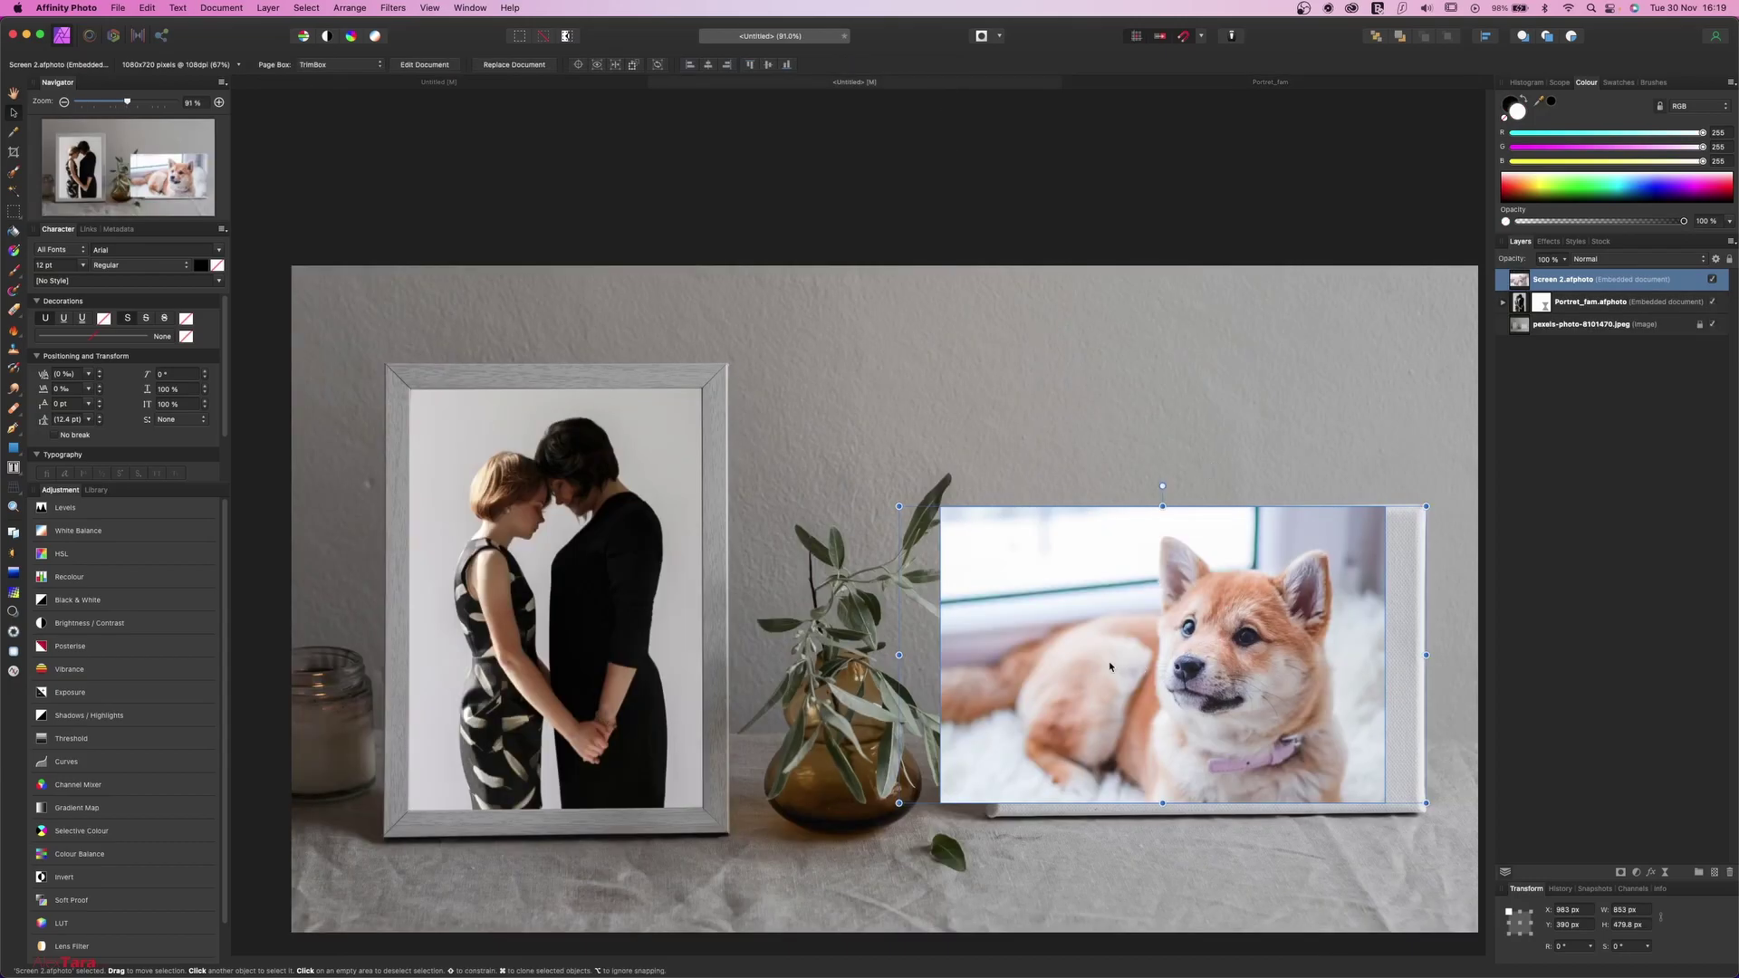
Nudge the dog picture, add a Live Perspective filter, and tilt its top corners to the frame.
left_click_drag(1109, 666, 1159, 681)
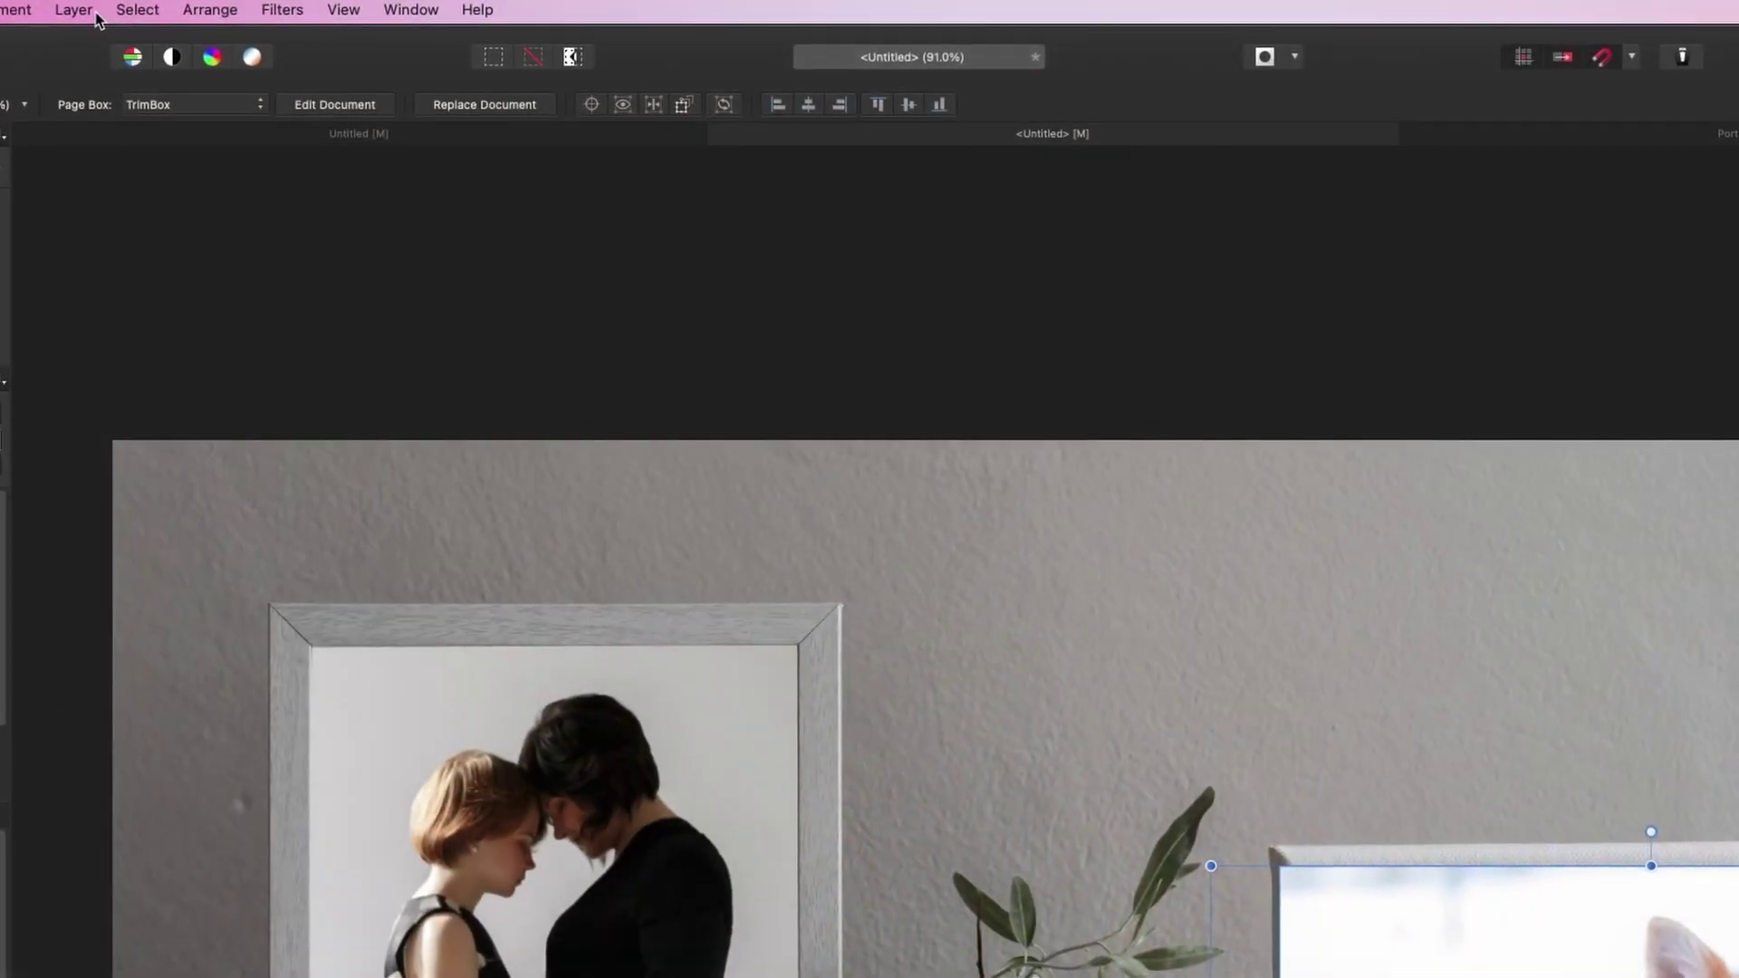
left_click(274, 9)
mouse_move(400, 211)
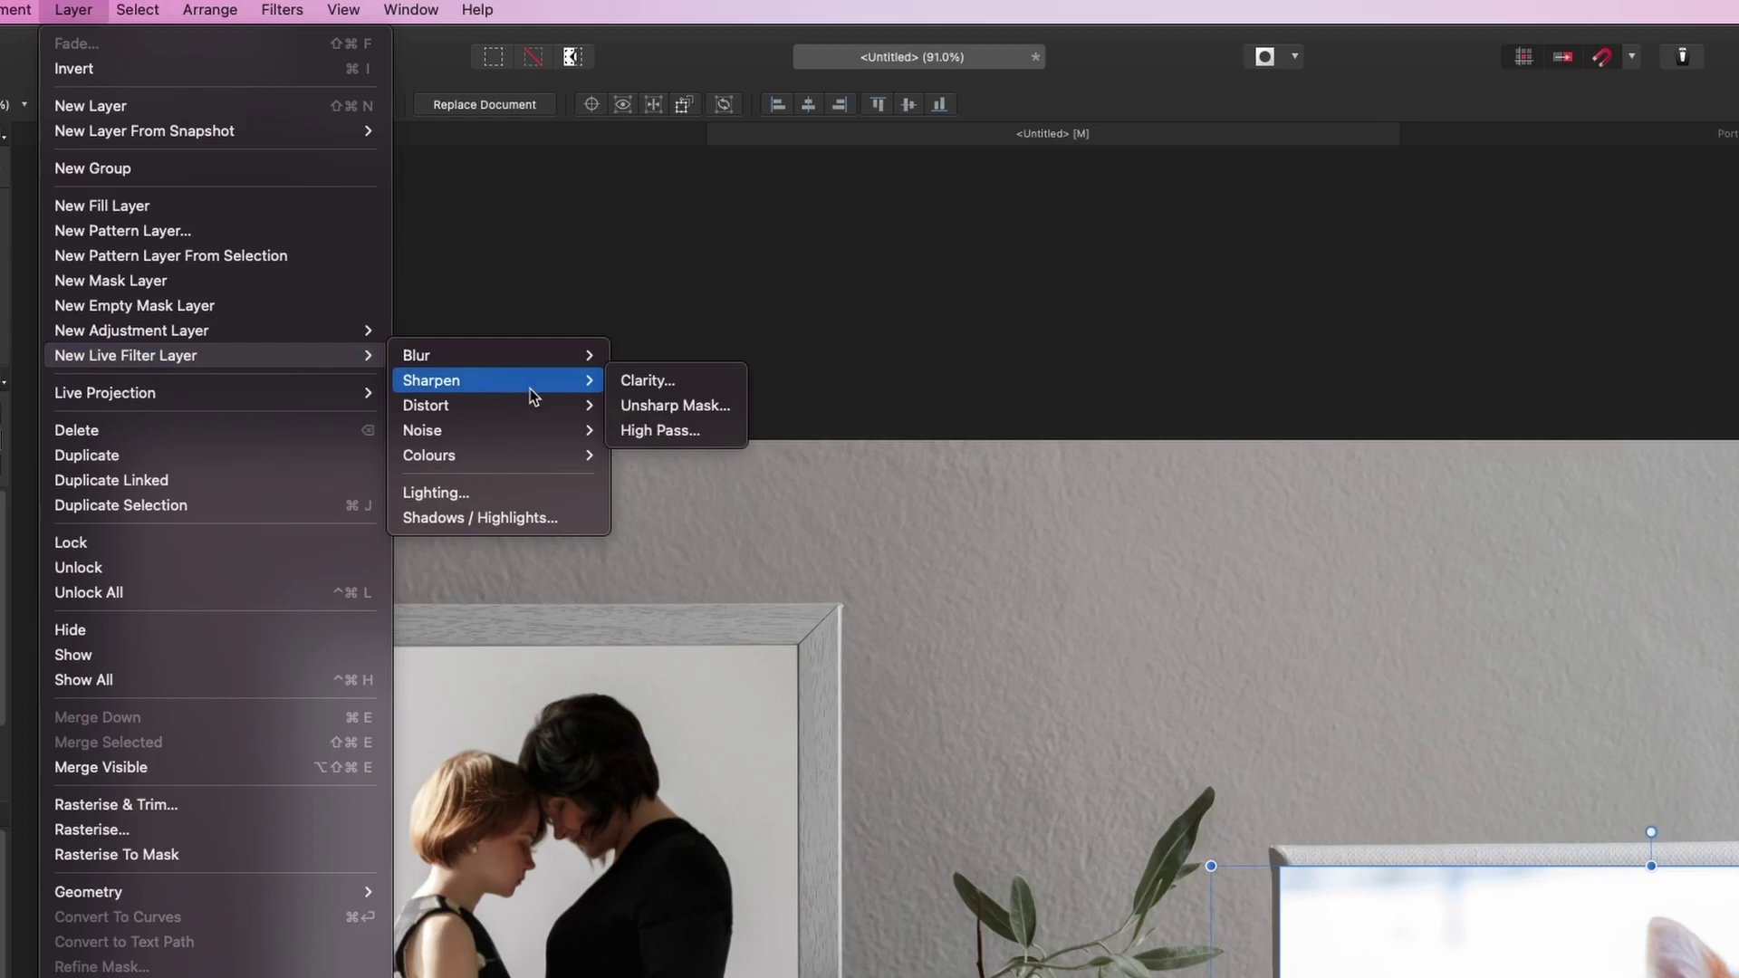
mouse_move(539, 405)
left_click(694, 566)
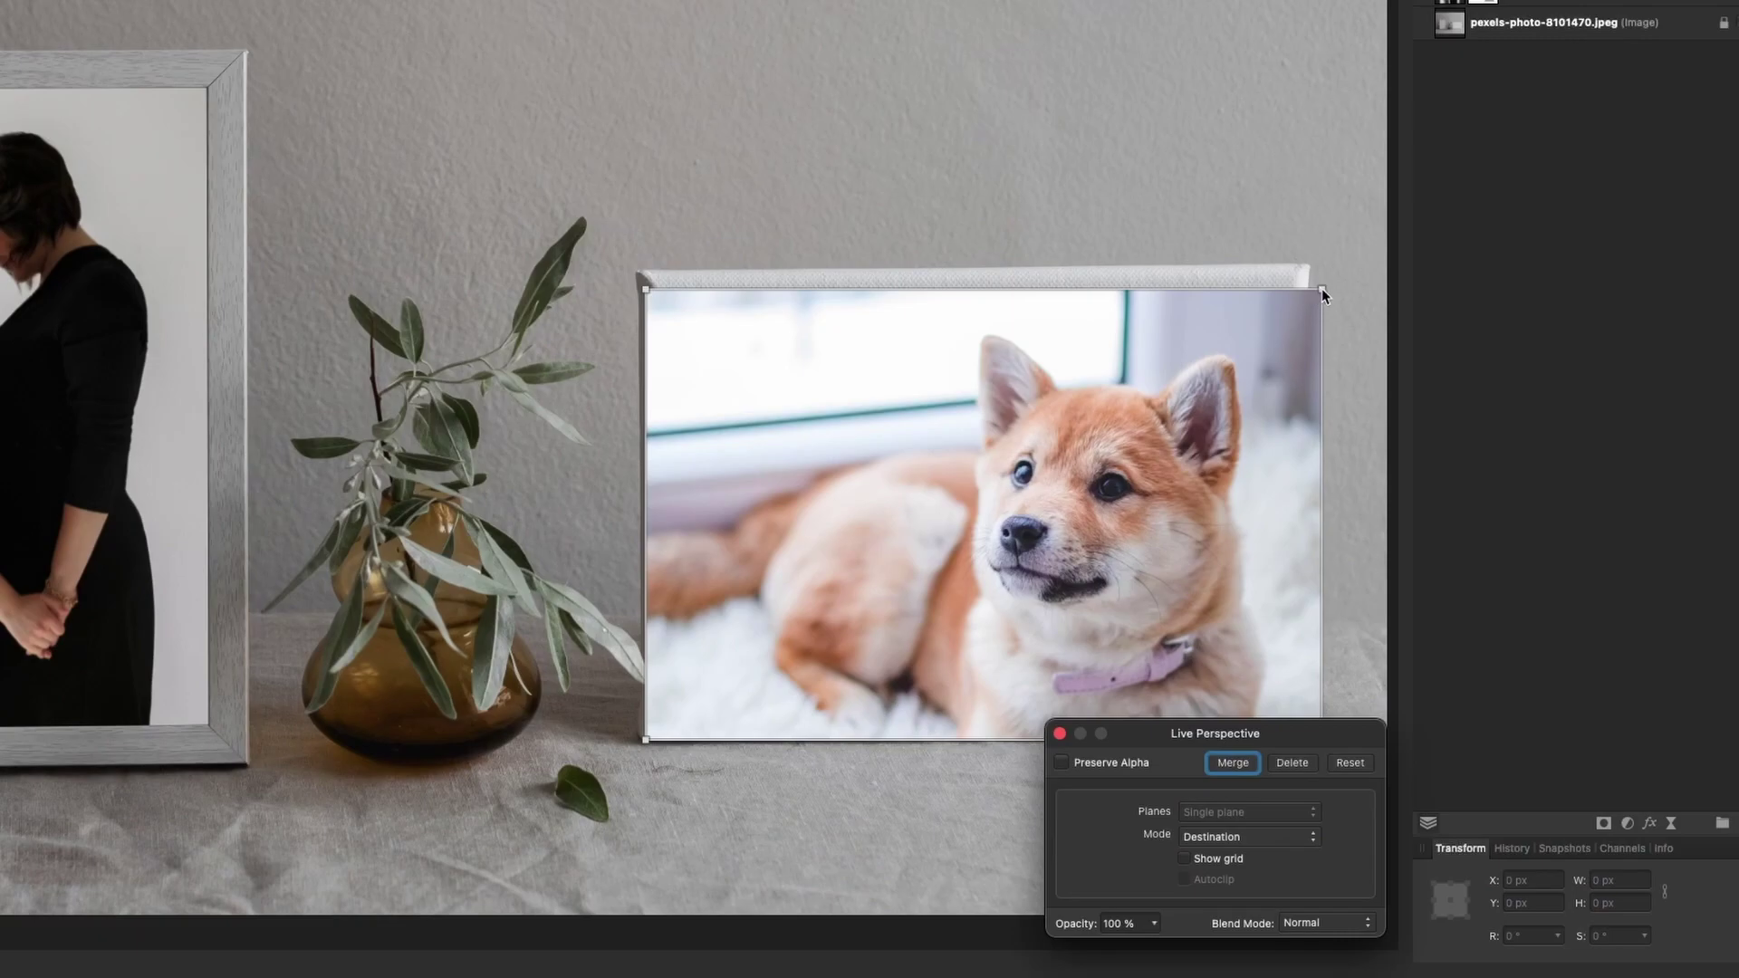
left_click_drag(1321, 290, 1306, 274)
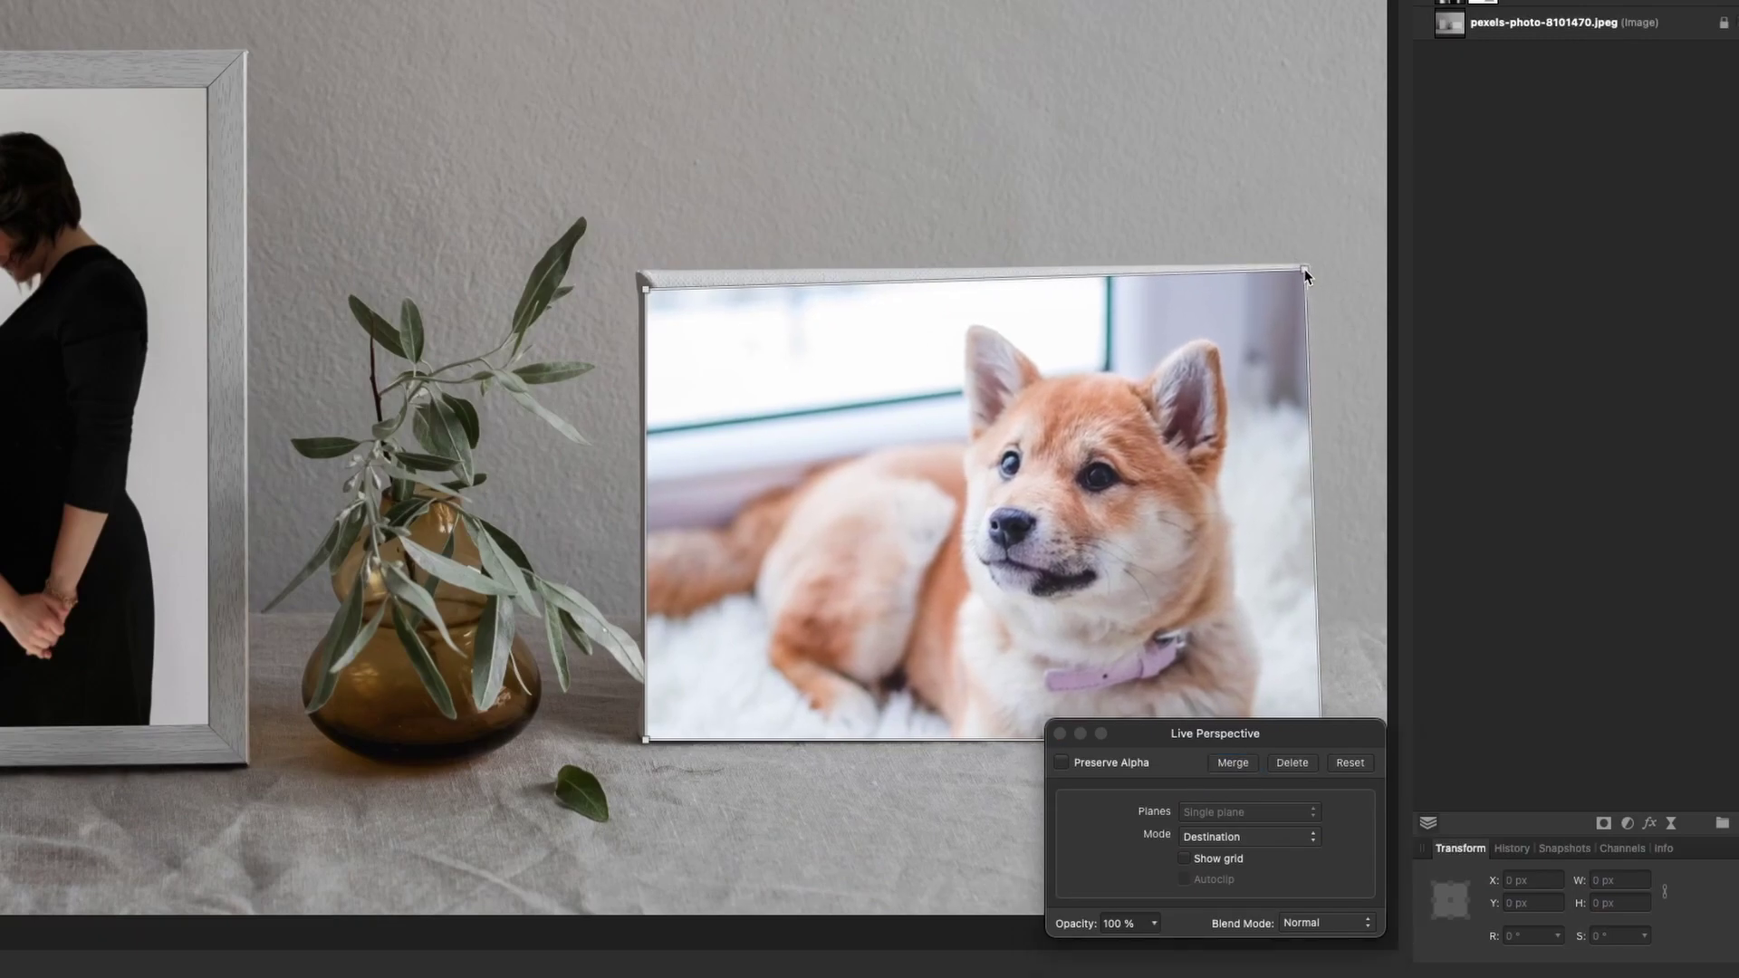
mouse_move(646, 292)
left_mouse_down()
mouse_move(665, 283)
mouse_move(648, 280)
left_mouse_up()
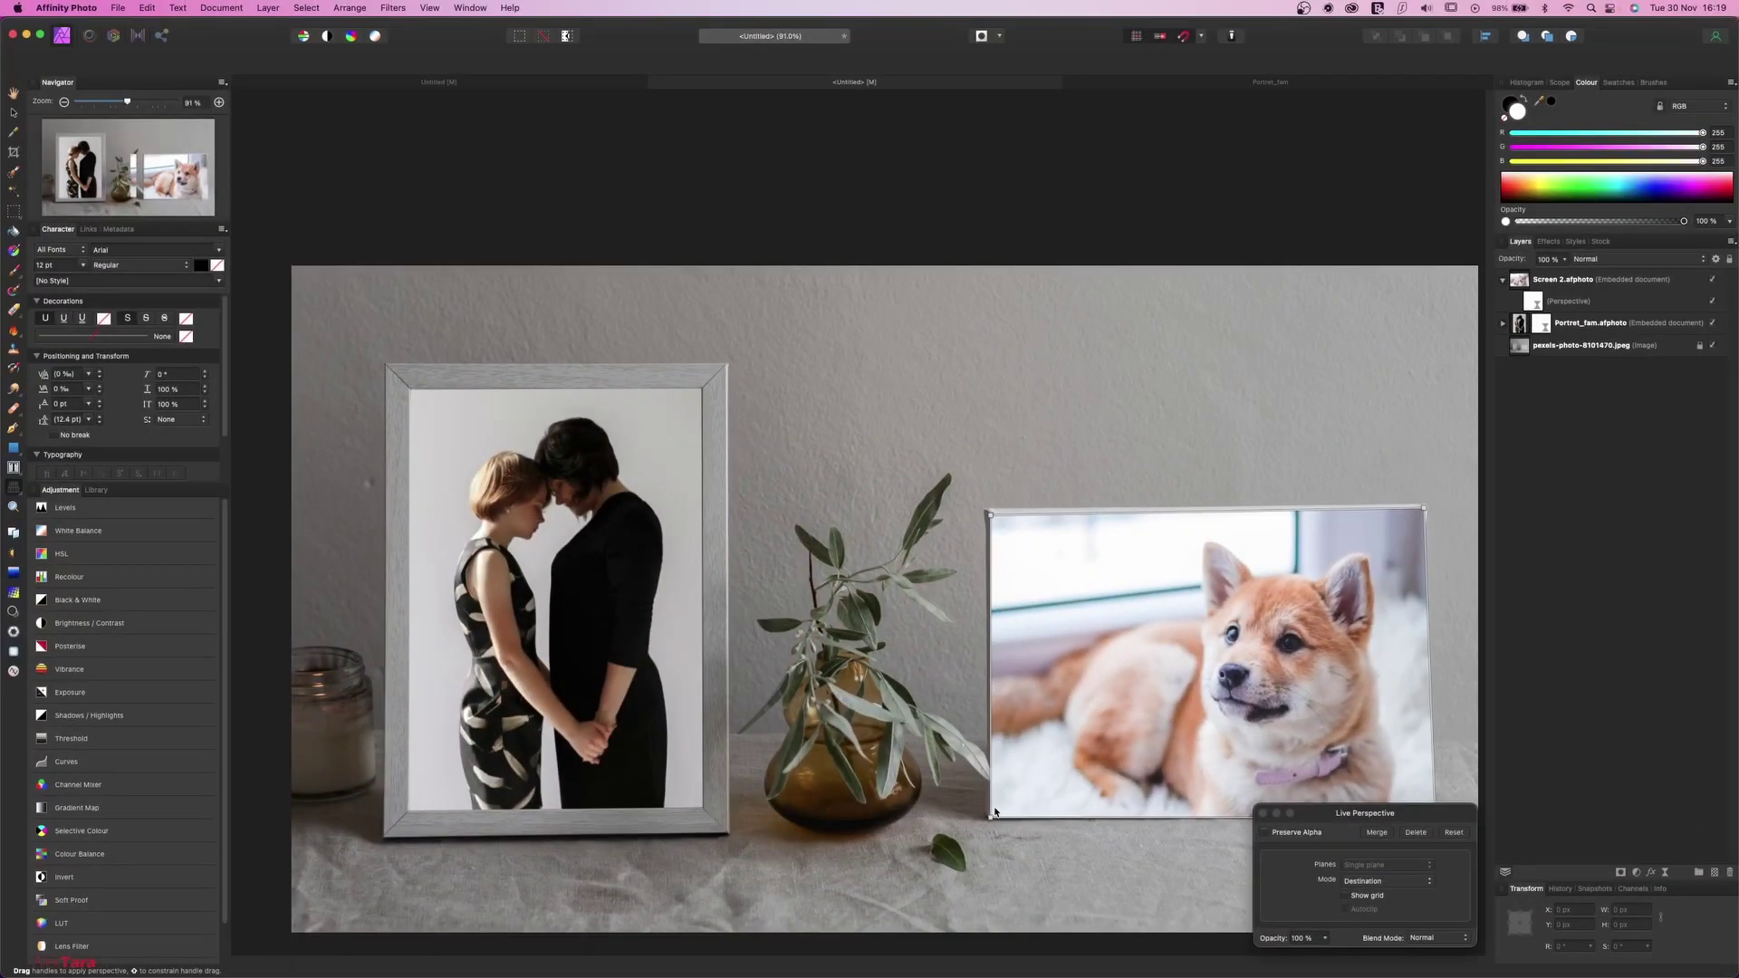
Fit the dog picture's bottom-left and top-left corners onto the canvas edges.
scroll(994, 812, "up", 10)
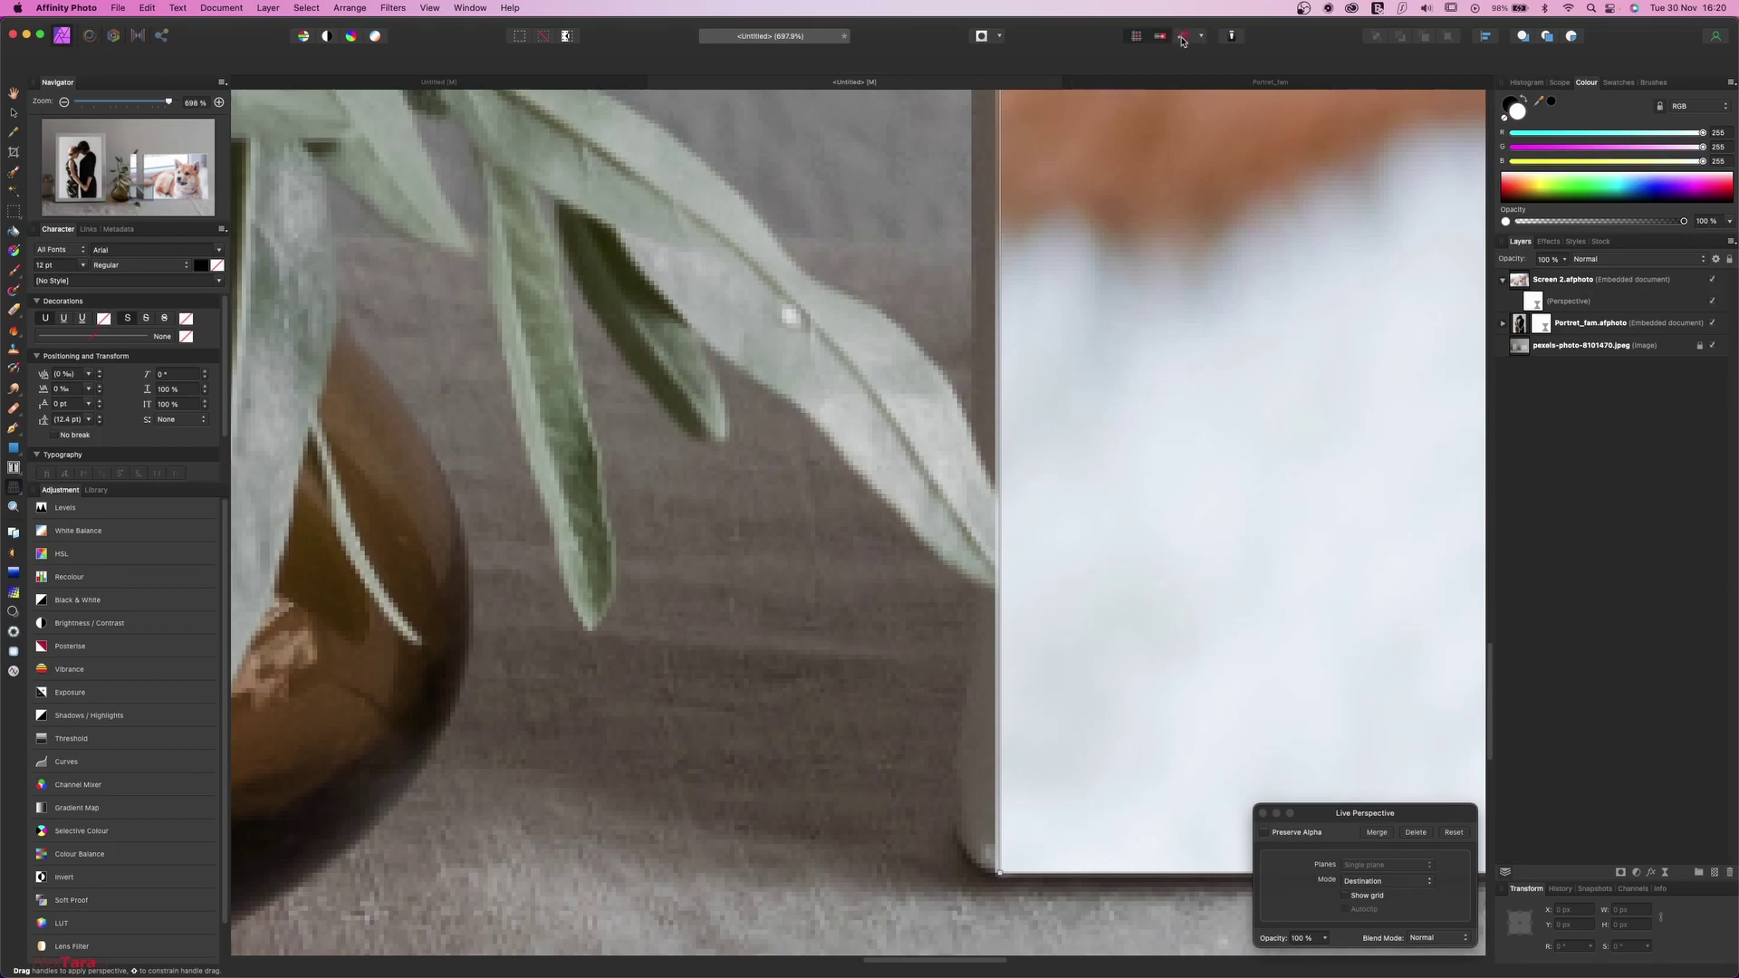
left_click_drag(1002, 876, 1050, 844)
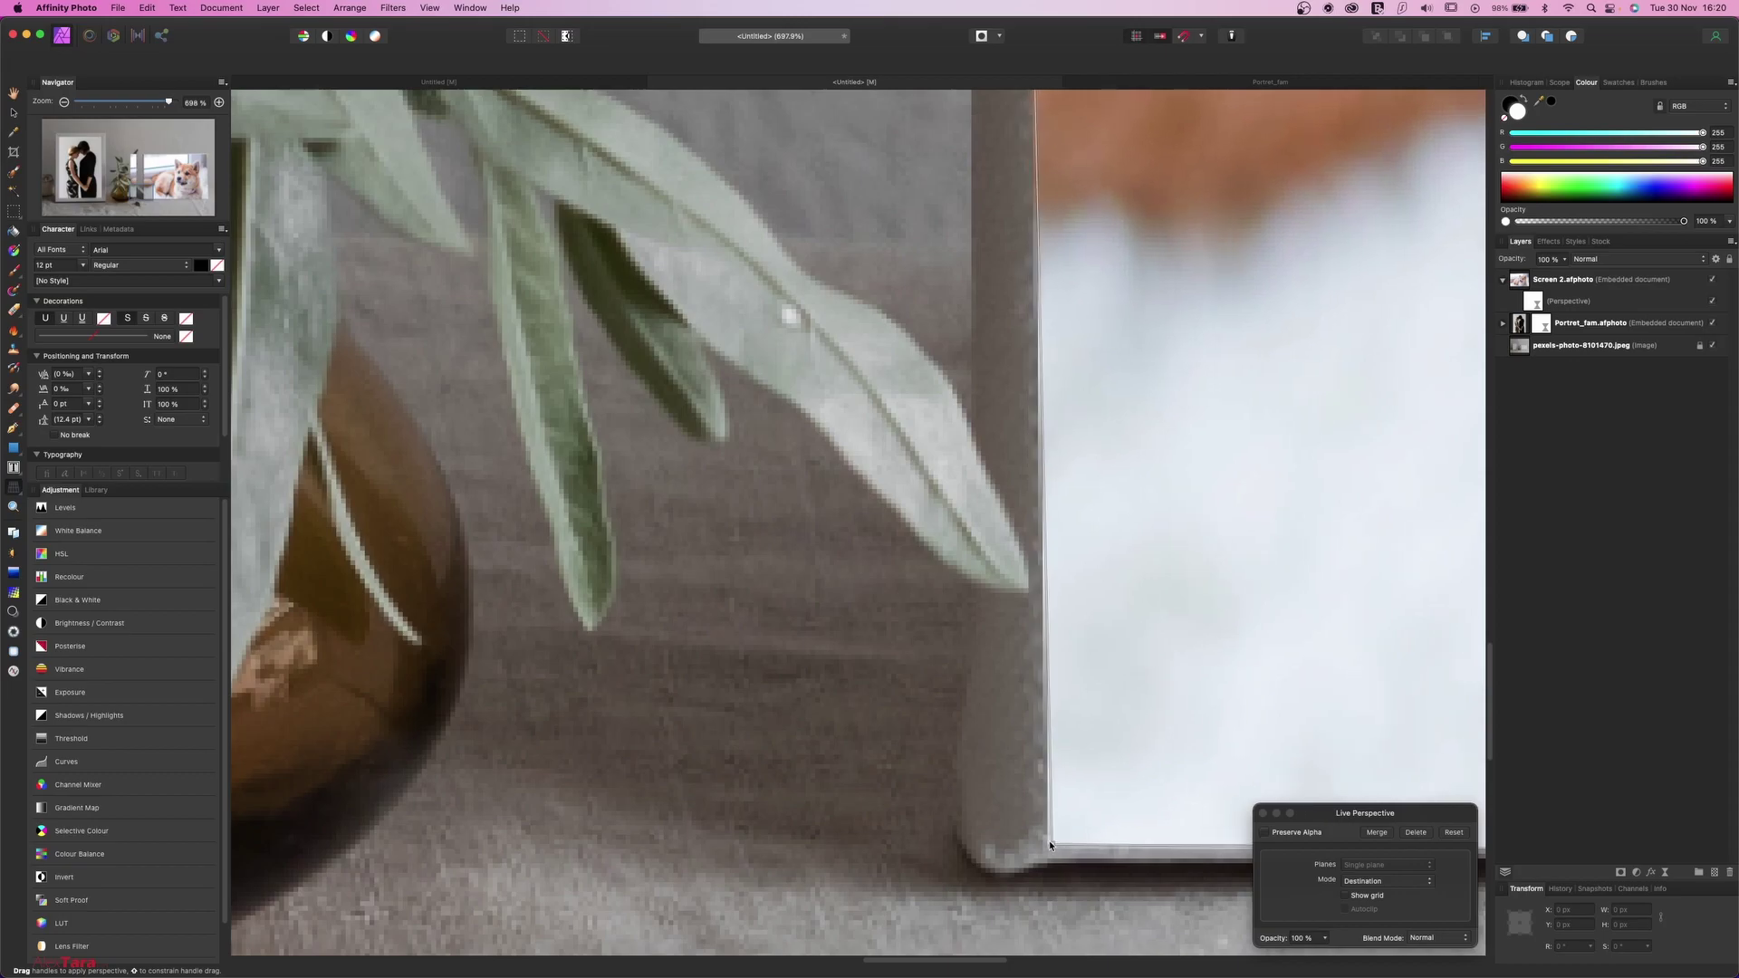
scroll(1050, 842, "up", 15)
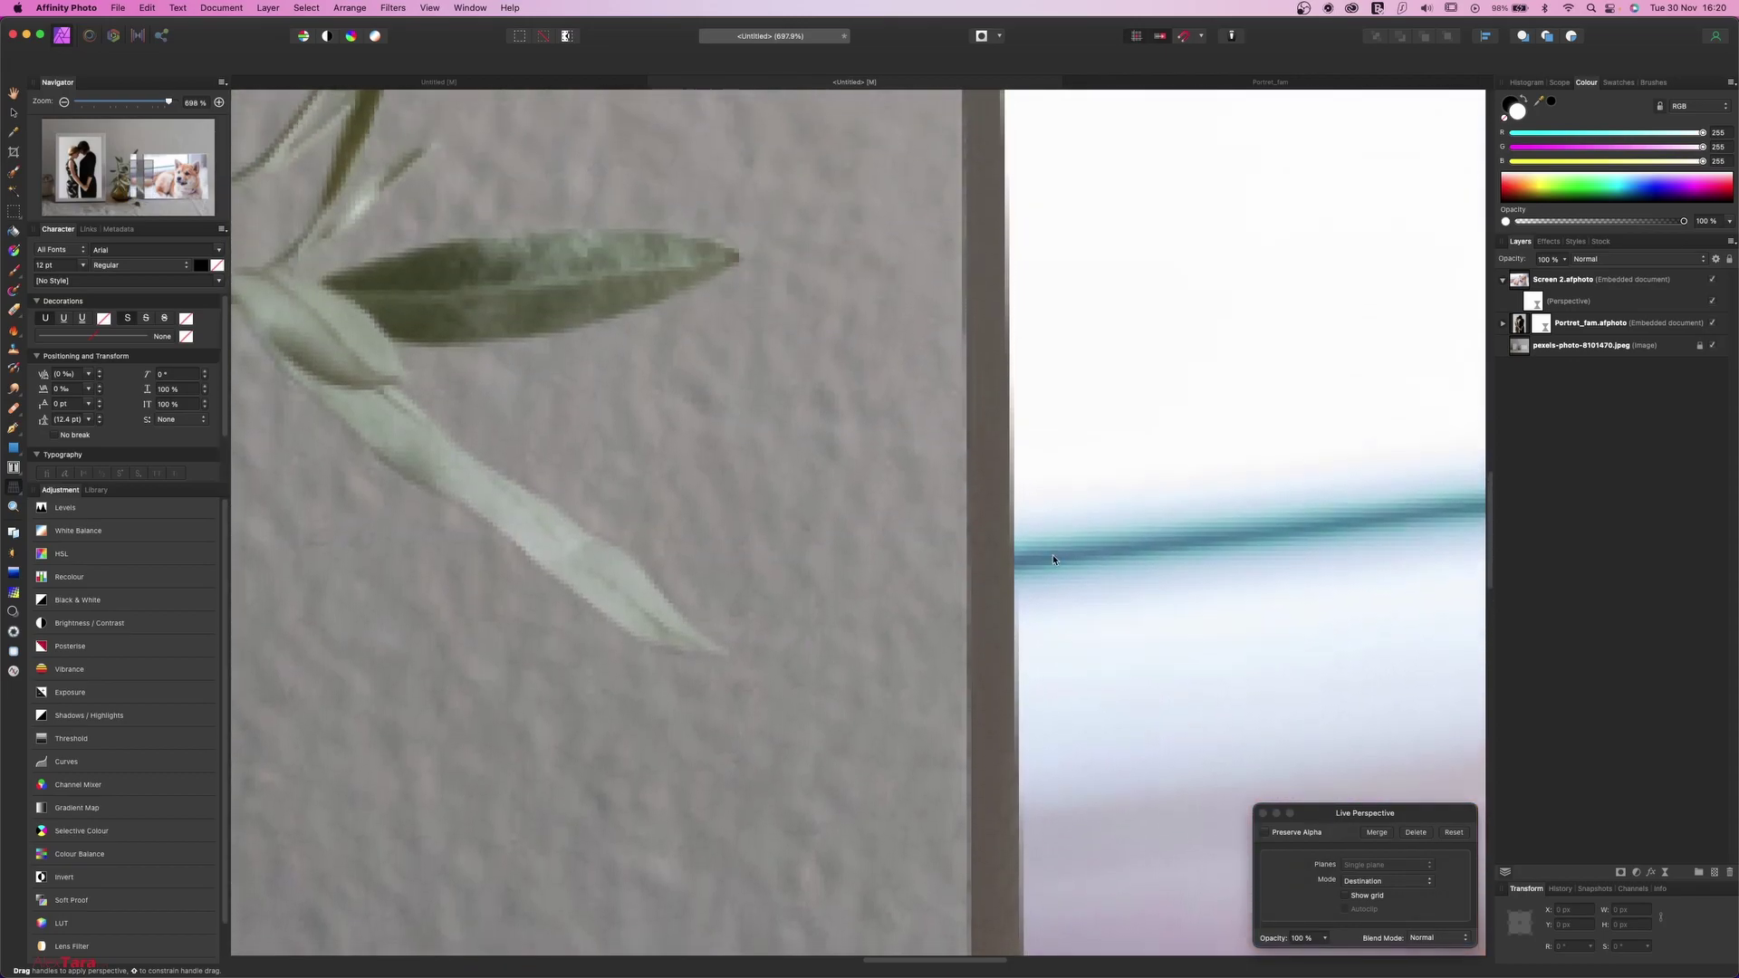
scroll(1037, 540, "up", 6)
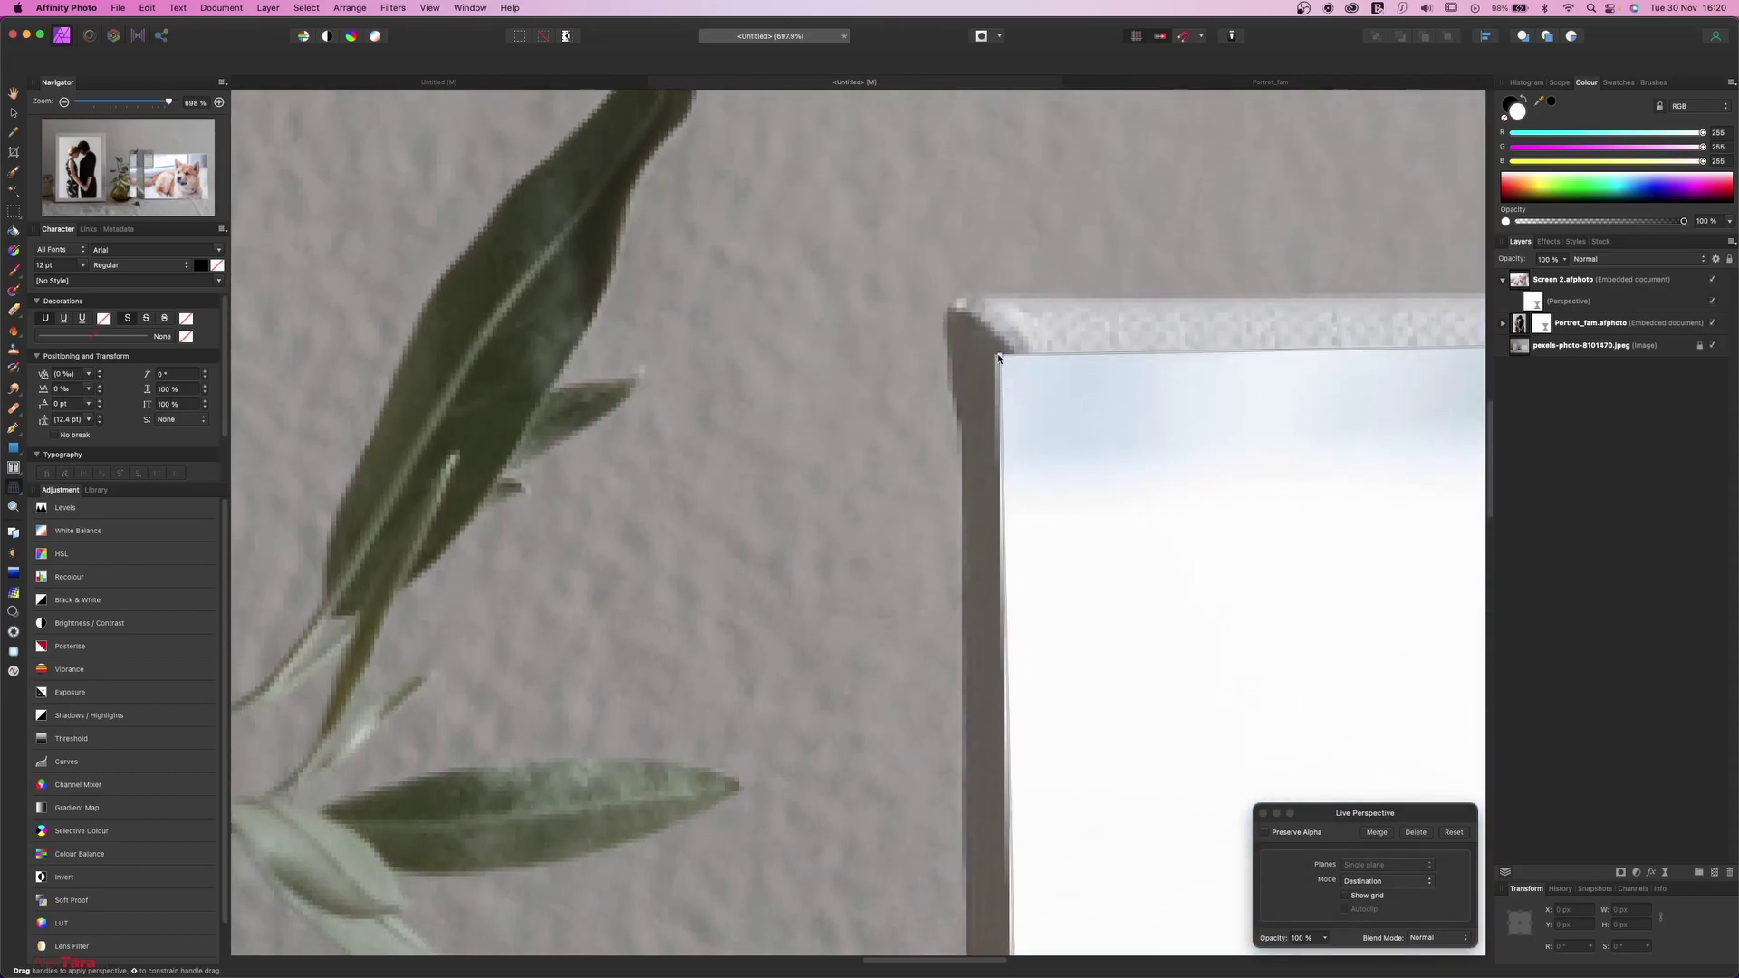
mouse_move(998, 357)
left_mouse_down()
mouse_move(1068, 375)
mouse_move(1026, 357)
left_mouse_up()
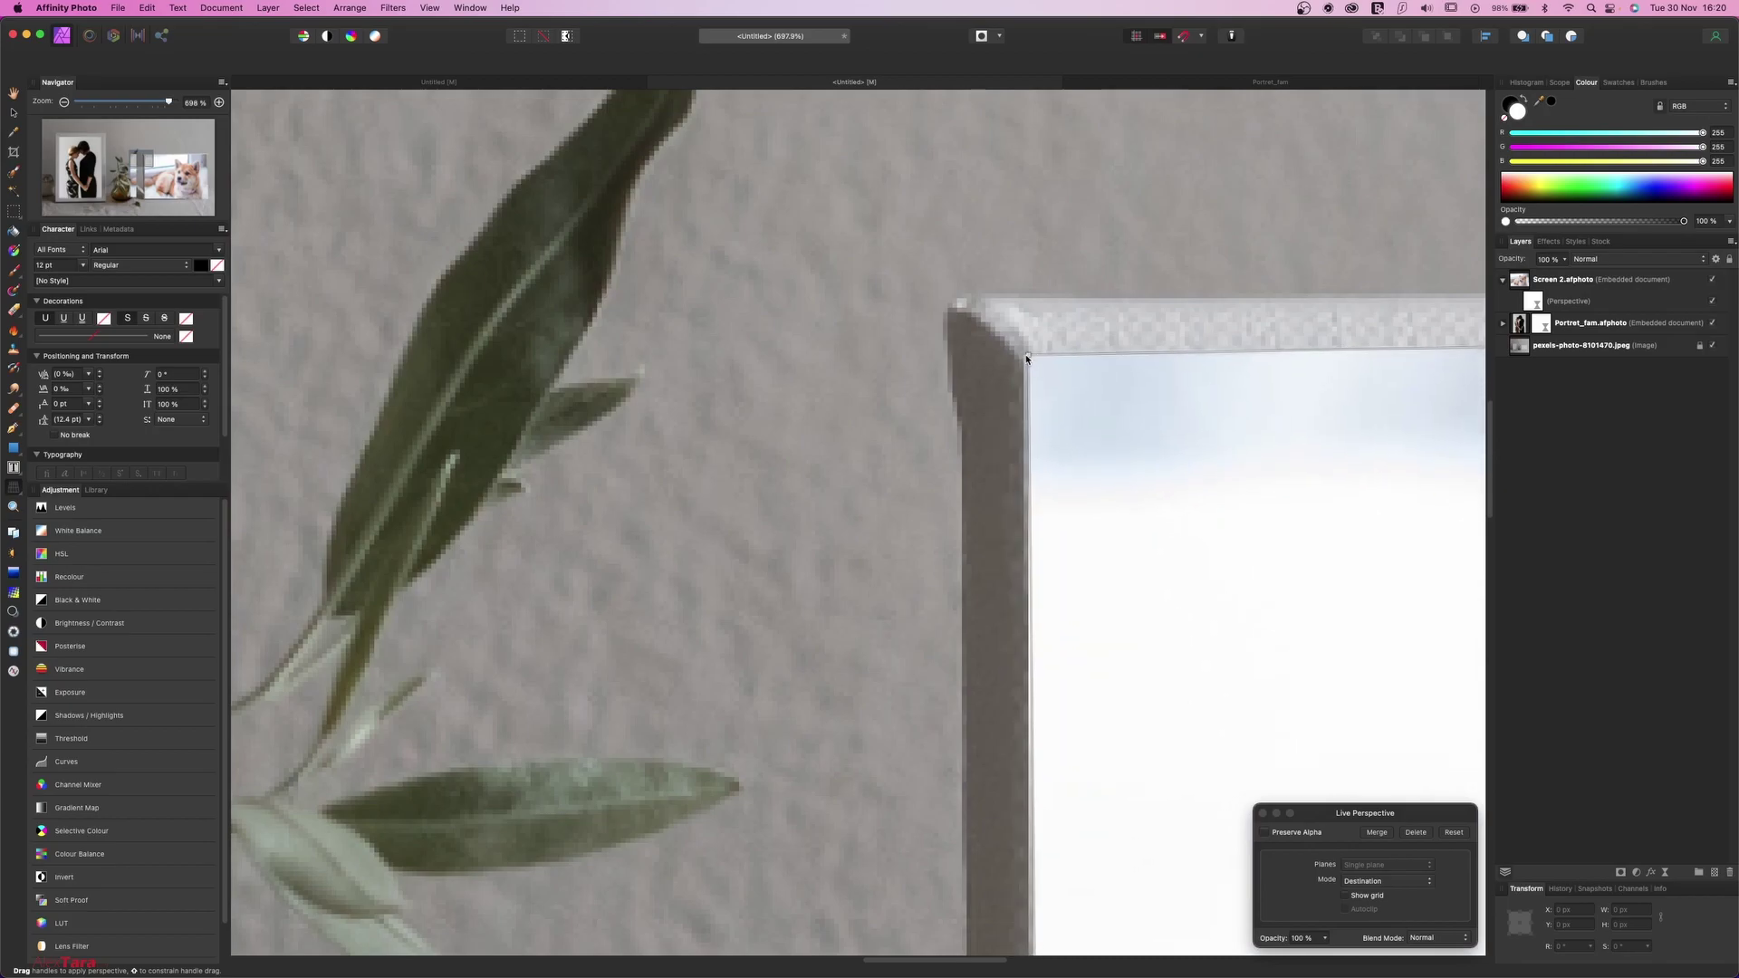
Pull the top-right and bottom-right corners onto the canvas, then zoom back out.
scroll(1026, 361, "right", 15)
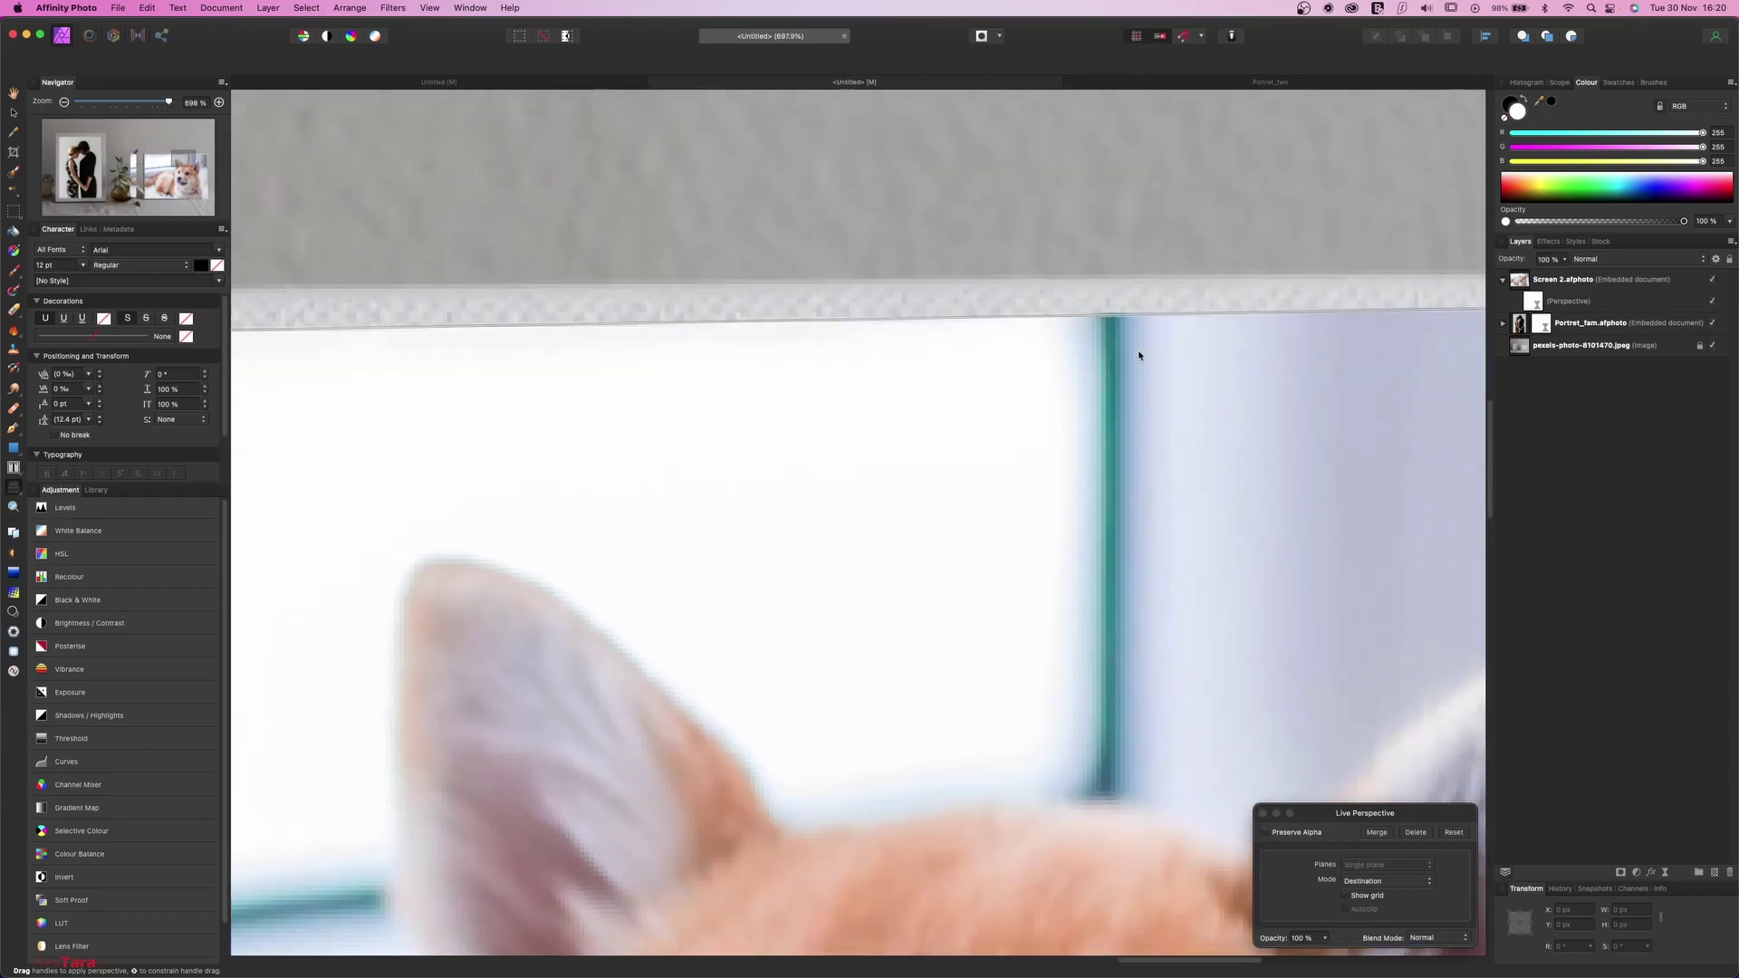
scroll(1138, 350, "right", 10)
left_click_drag(1046, 300, 1011, 317)
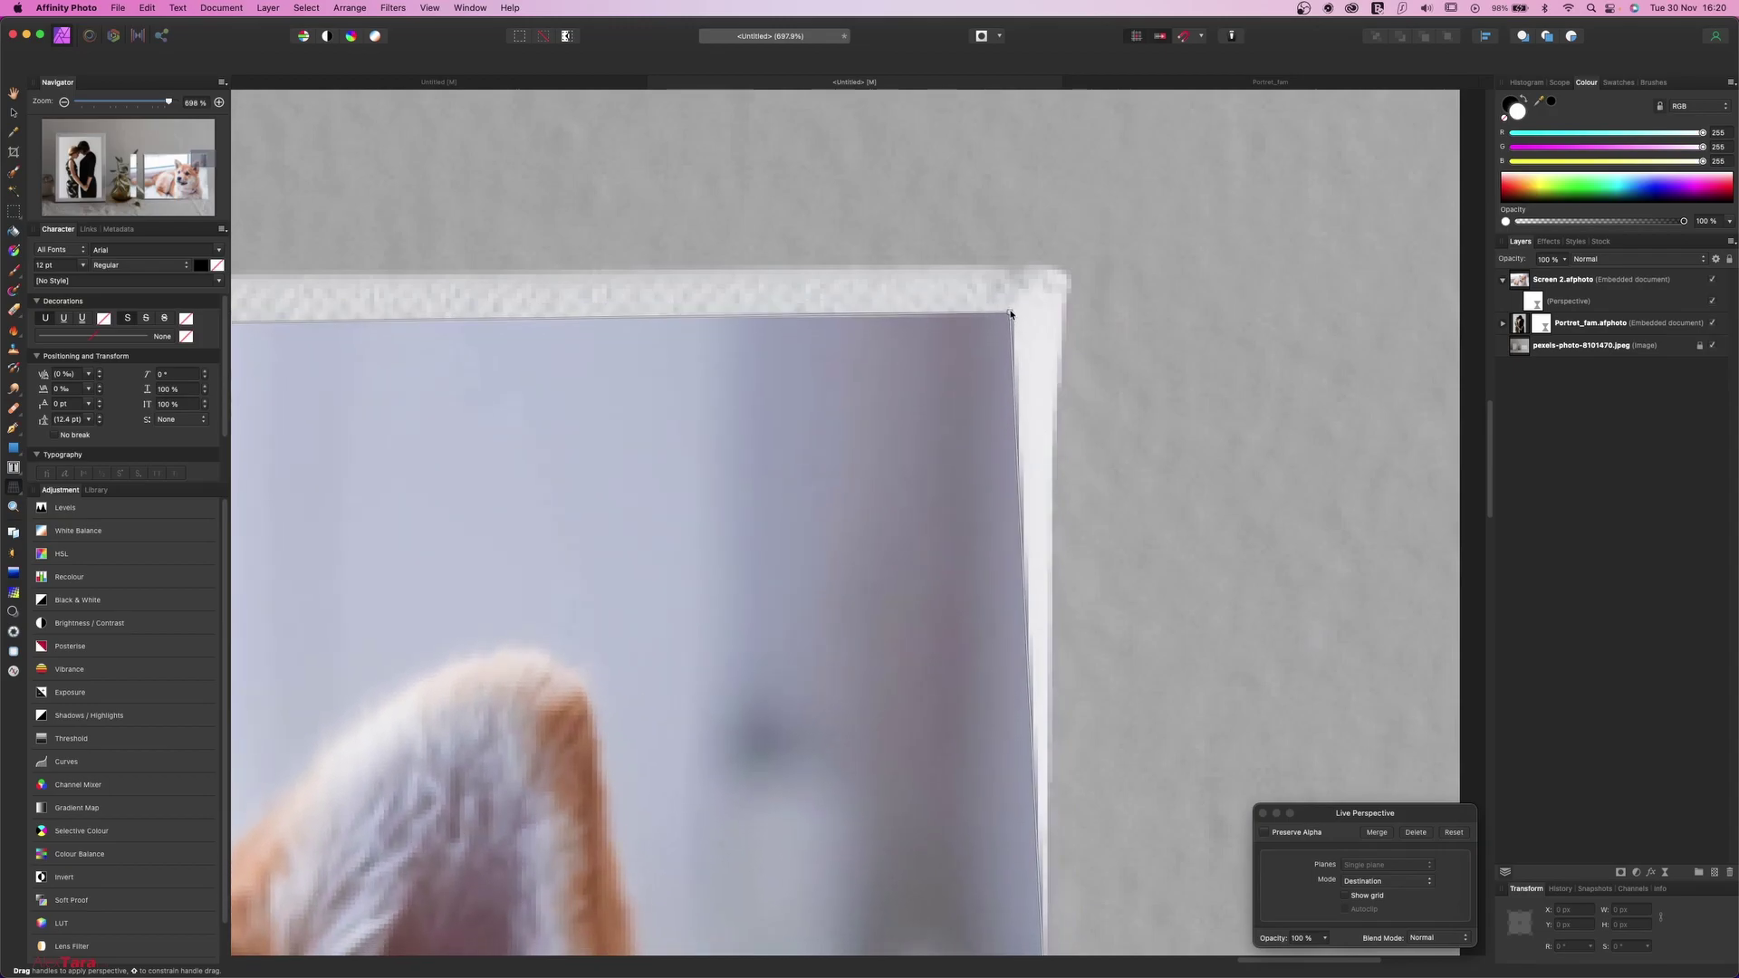
scroll(1008, 326, "down", 10)
scroll(1008, 332, "down", 15)
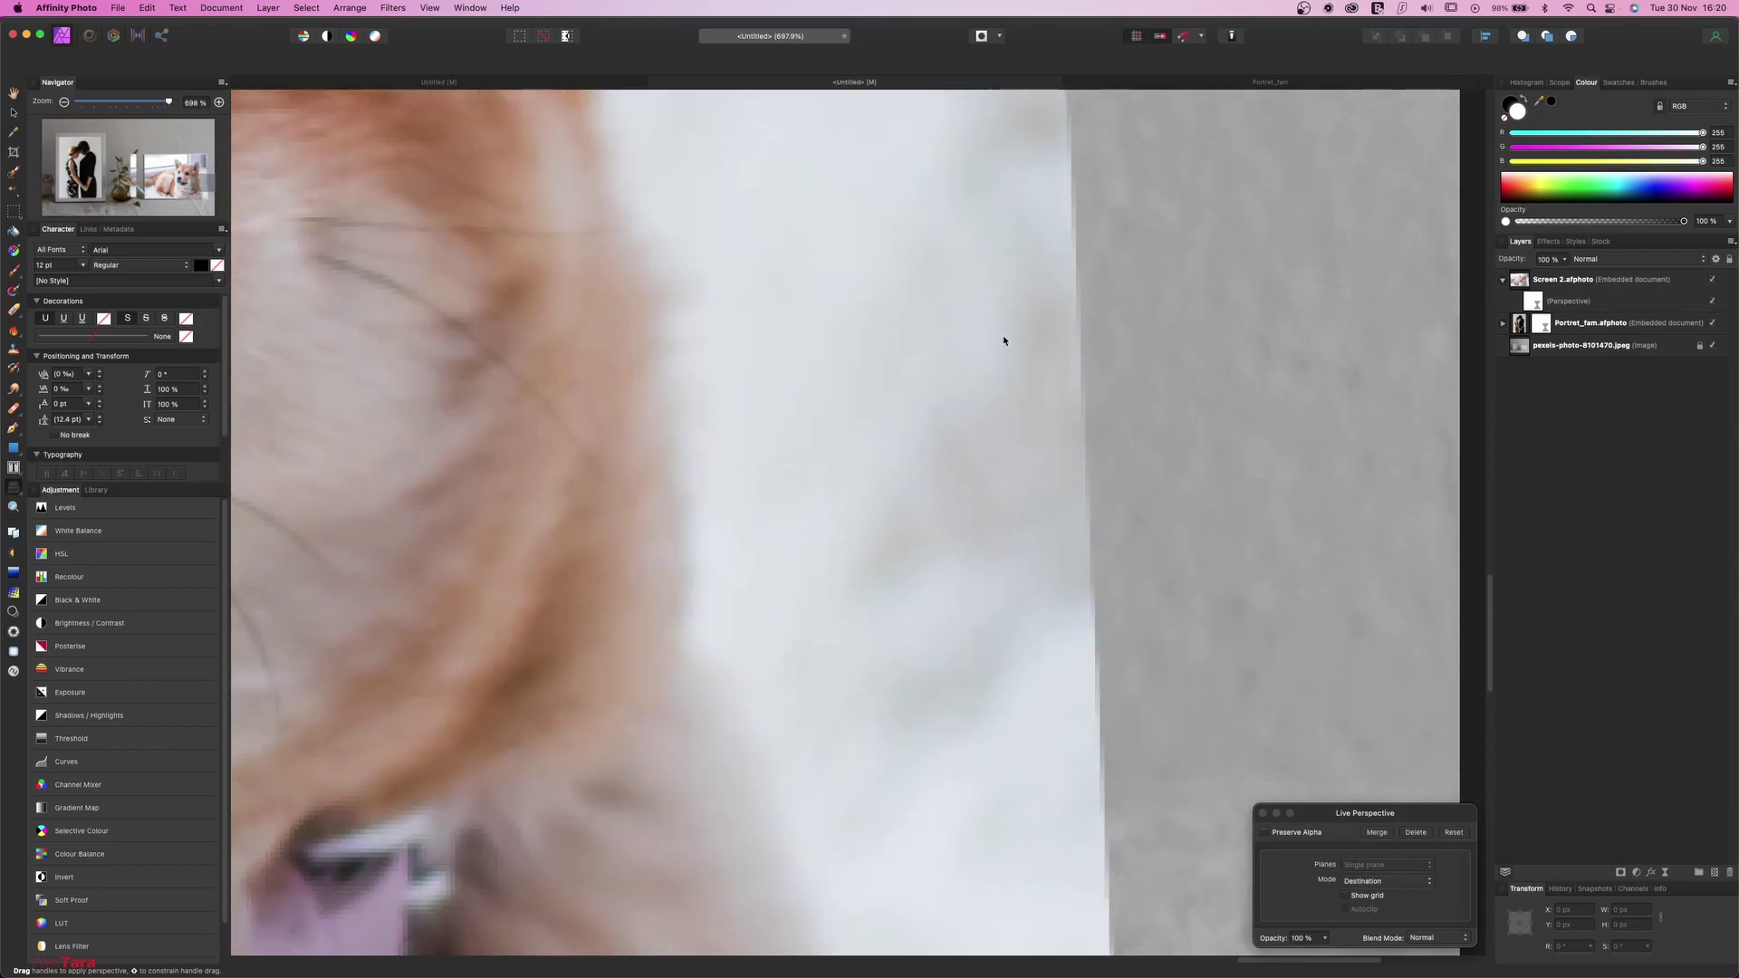
scroll(1133, 374, "down", 3)
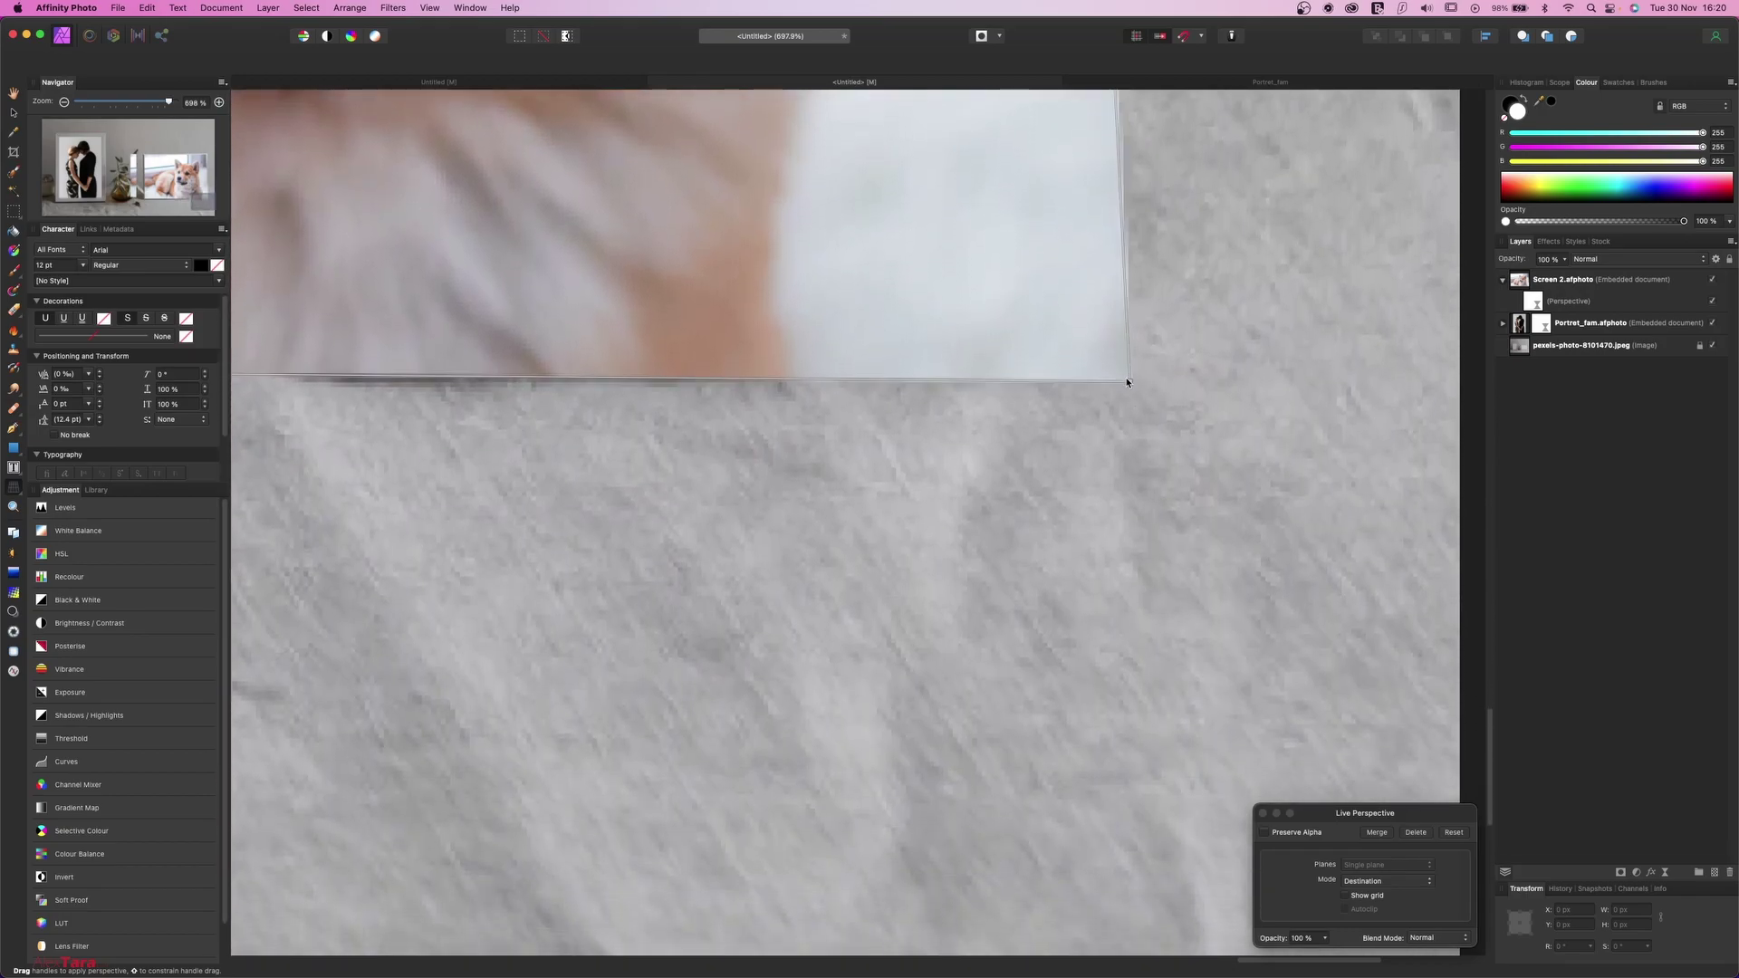
left_click_drag(1129, 384, 1010, 320)
scroll(1000, 315, "down", 10)
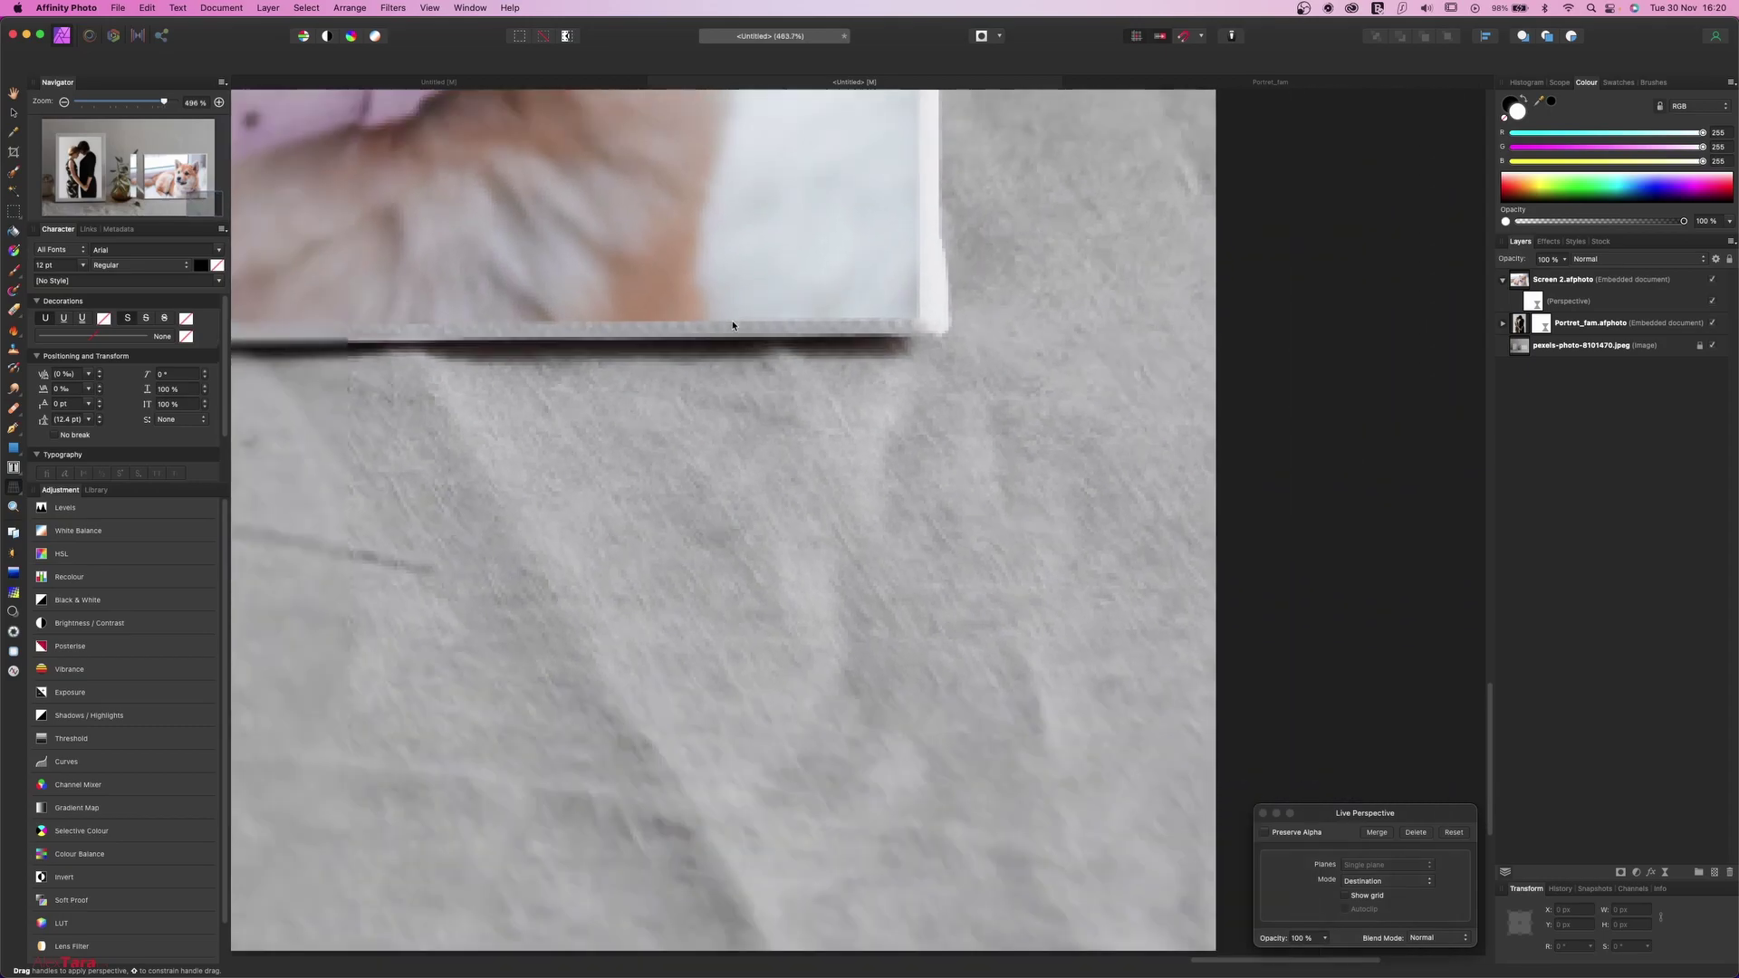
scroll(733, 326, "up", 5)
scroll(733, 326, "left", 6)
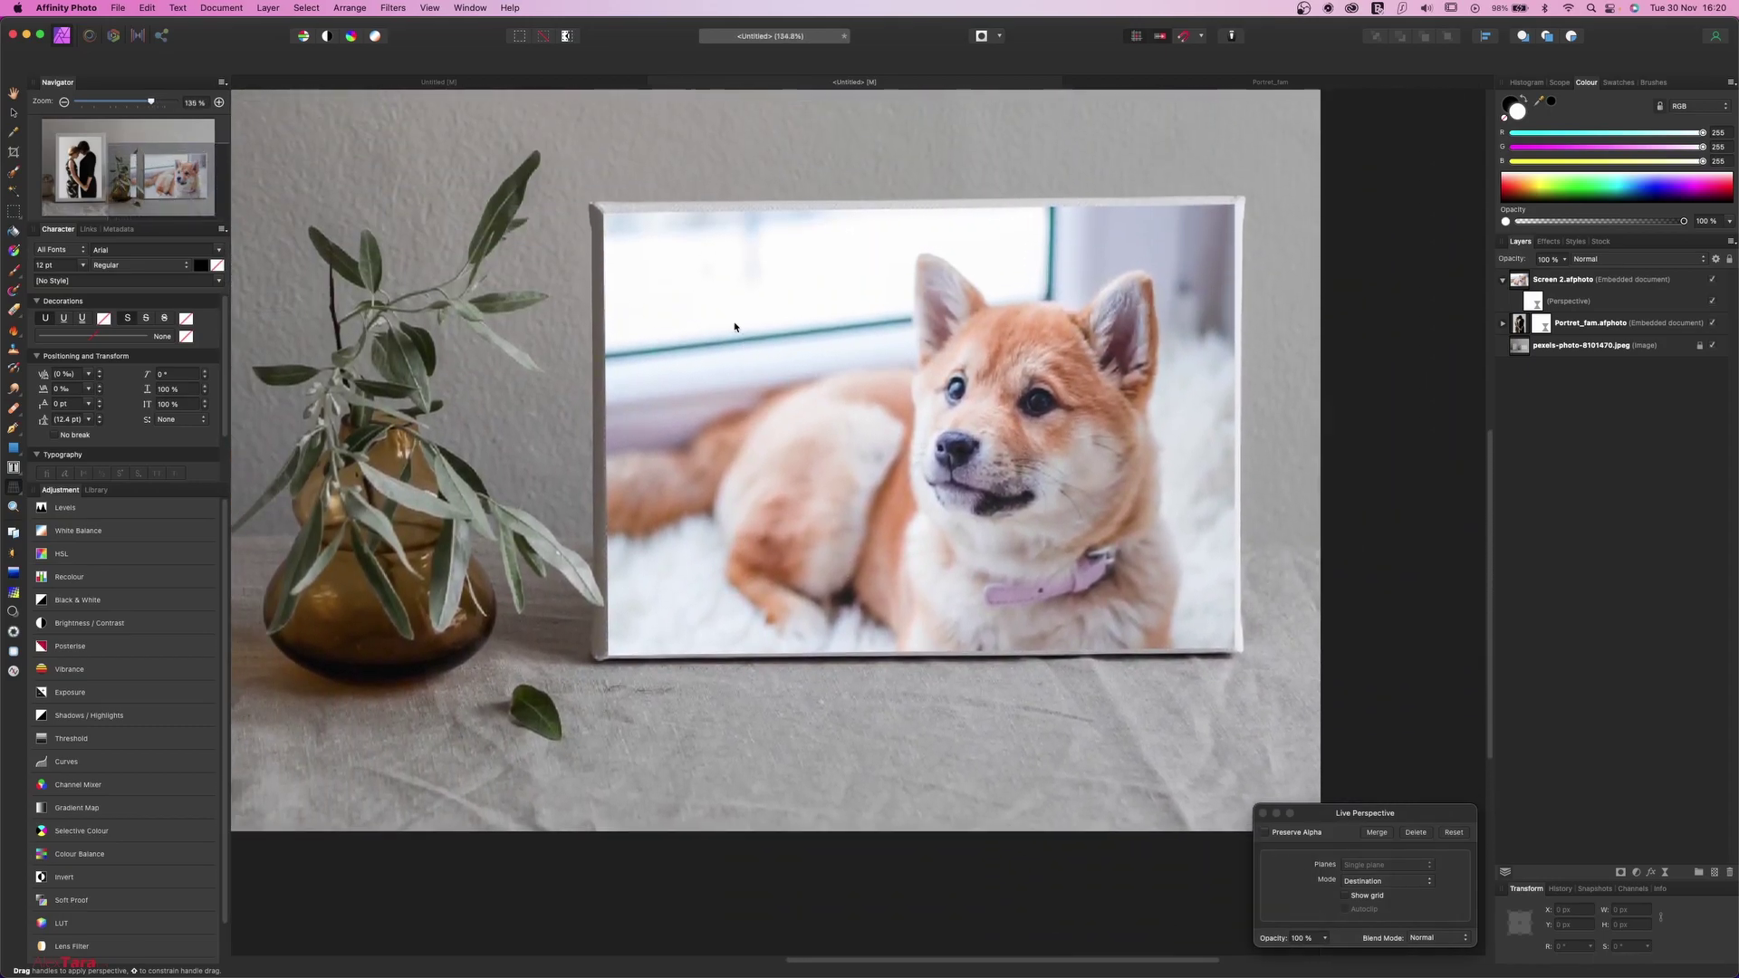
scroll(735, 326, "down", 5)
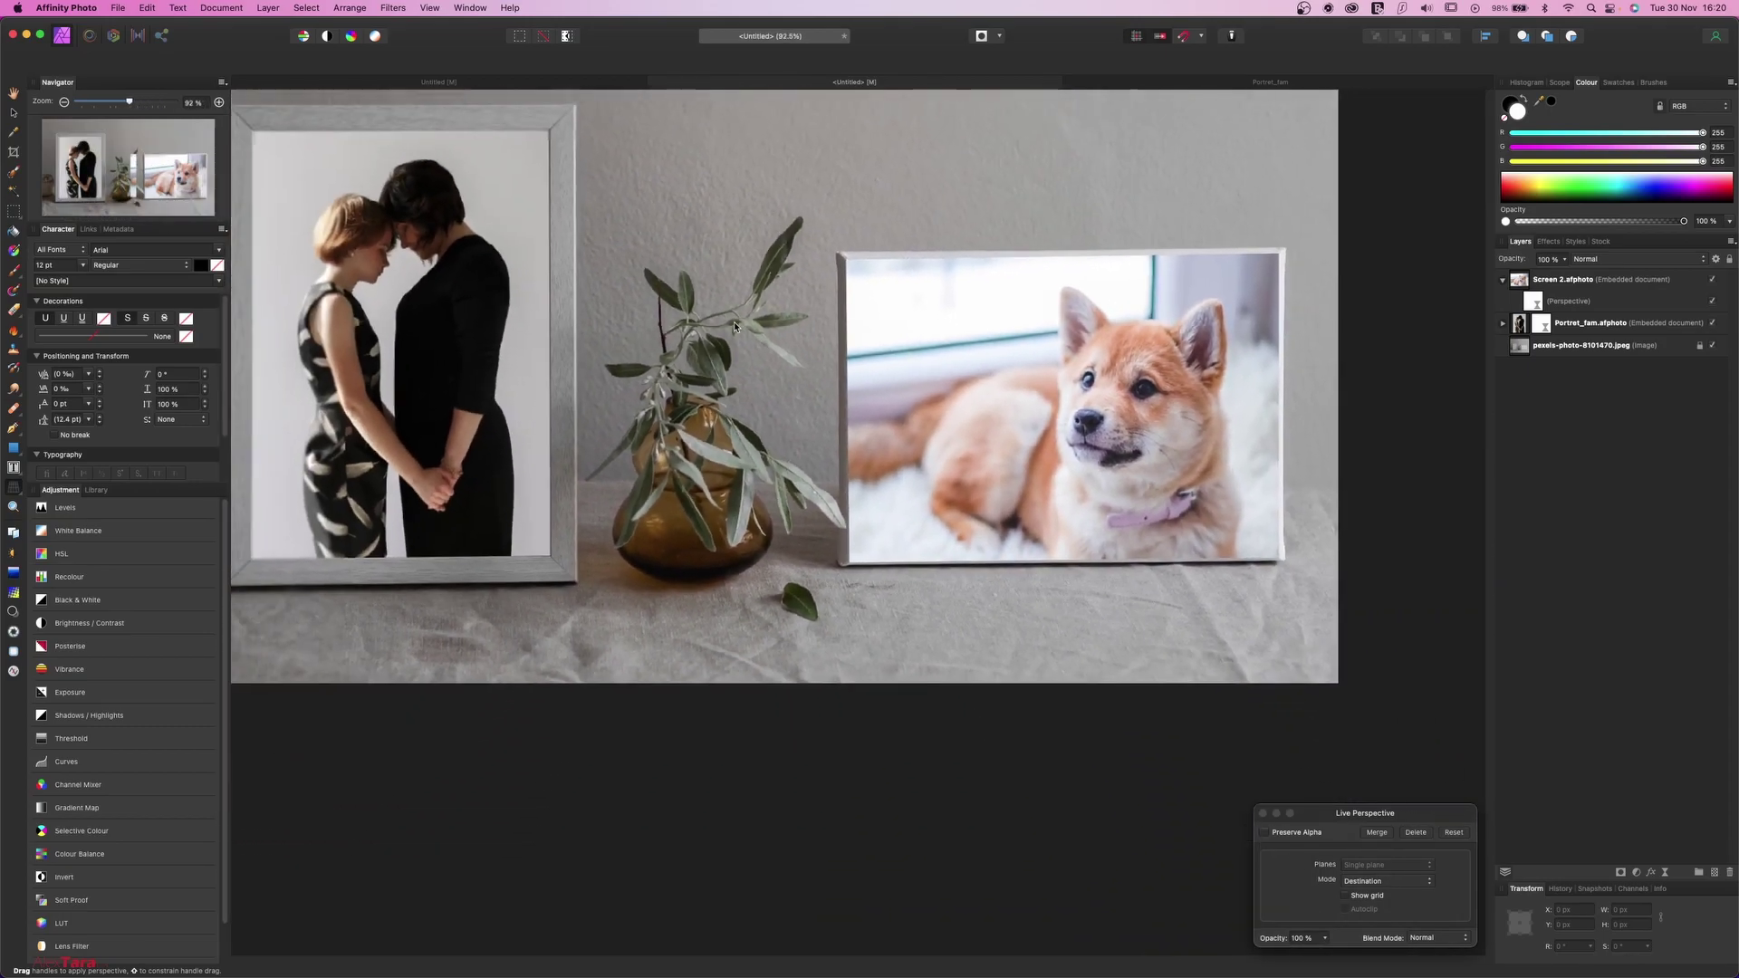
scroll(734, 326, "left", 3)
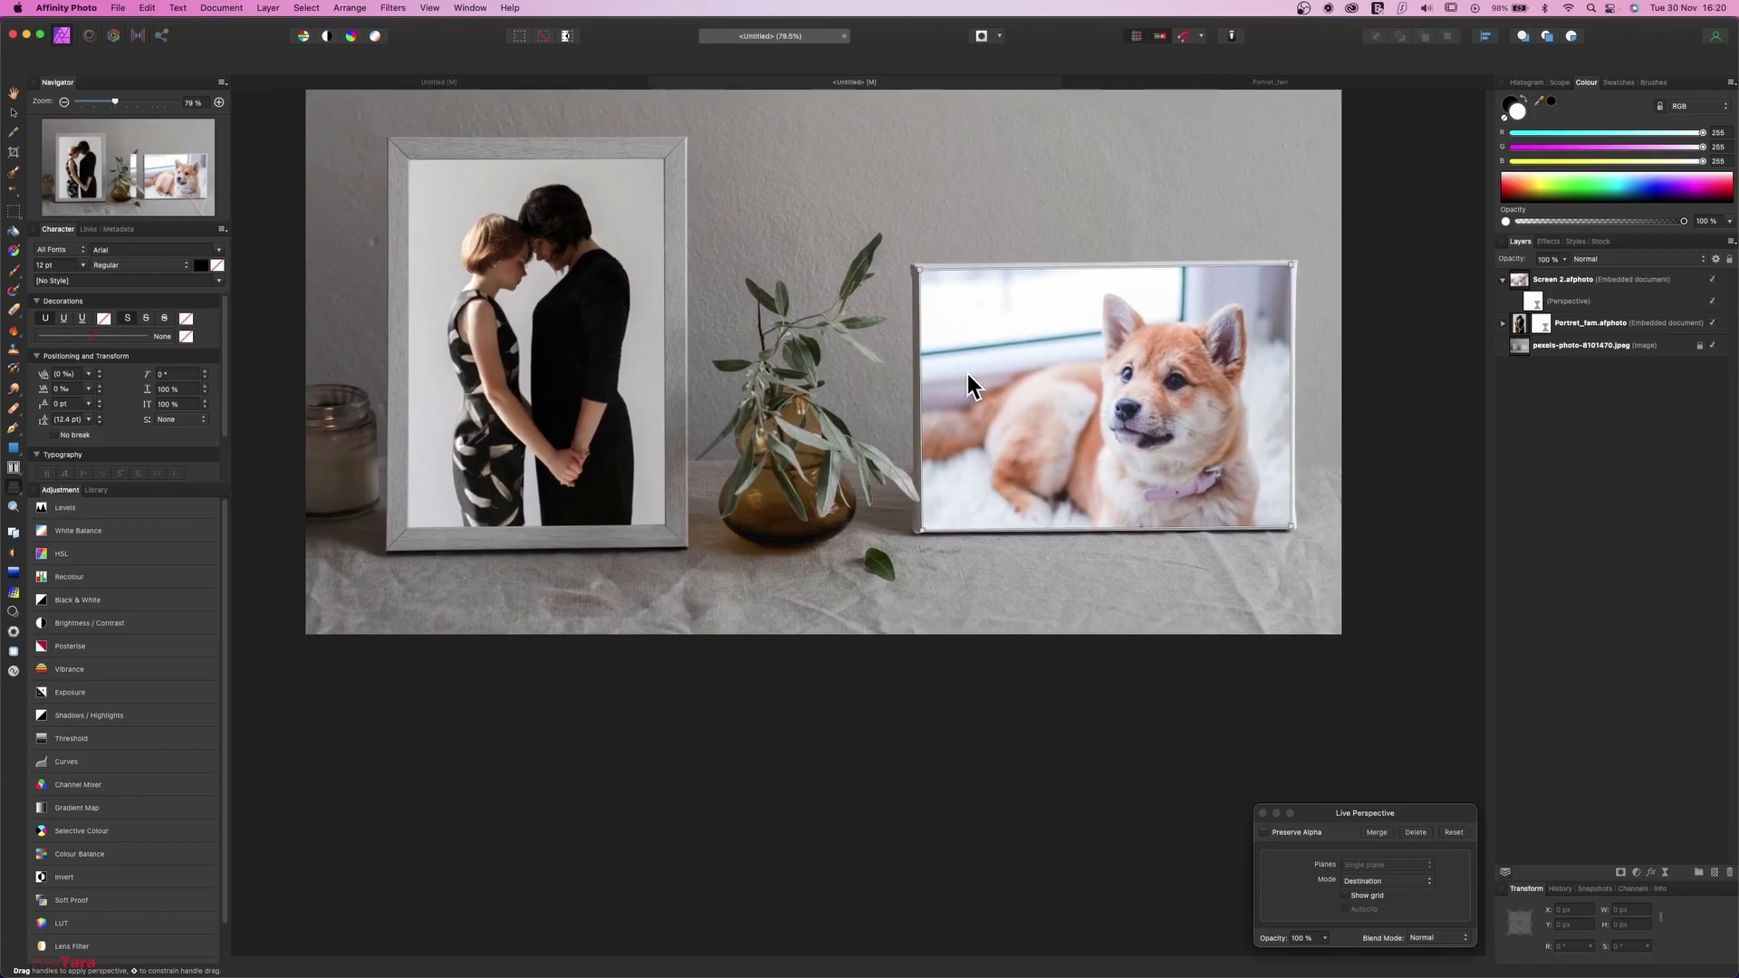
Add an empty mask to the Screen 2 dog picture and load a black Inks paint brush.
left_click(1629, 282)
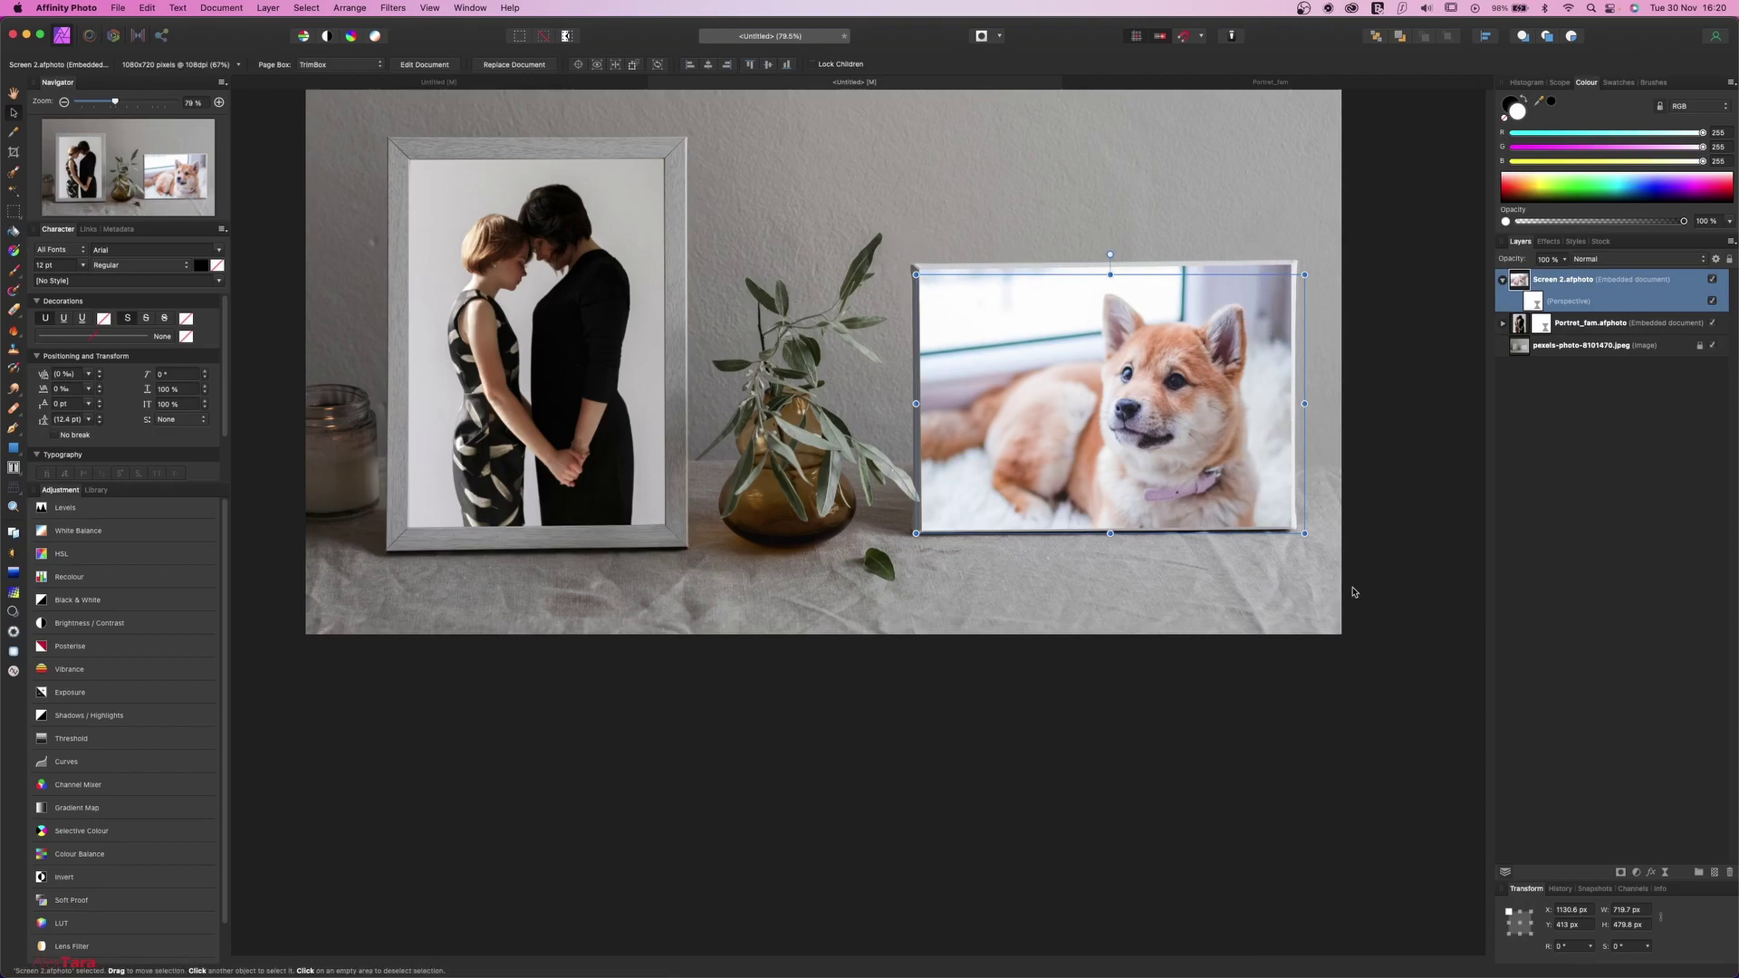
left_click(1621, 872)
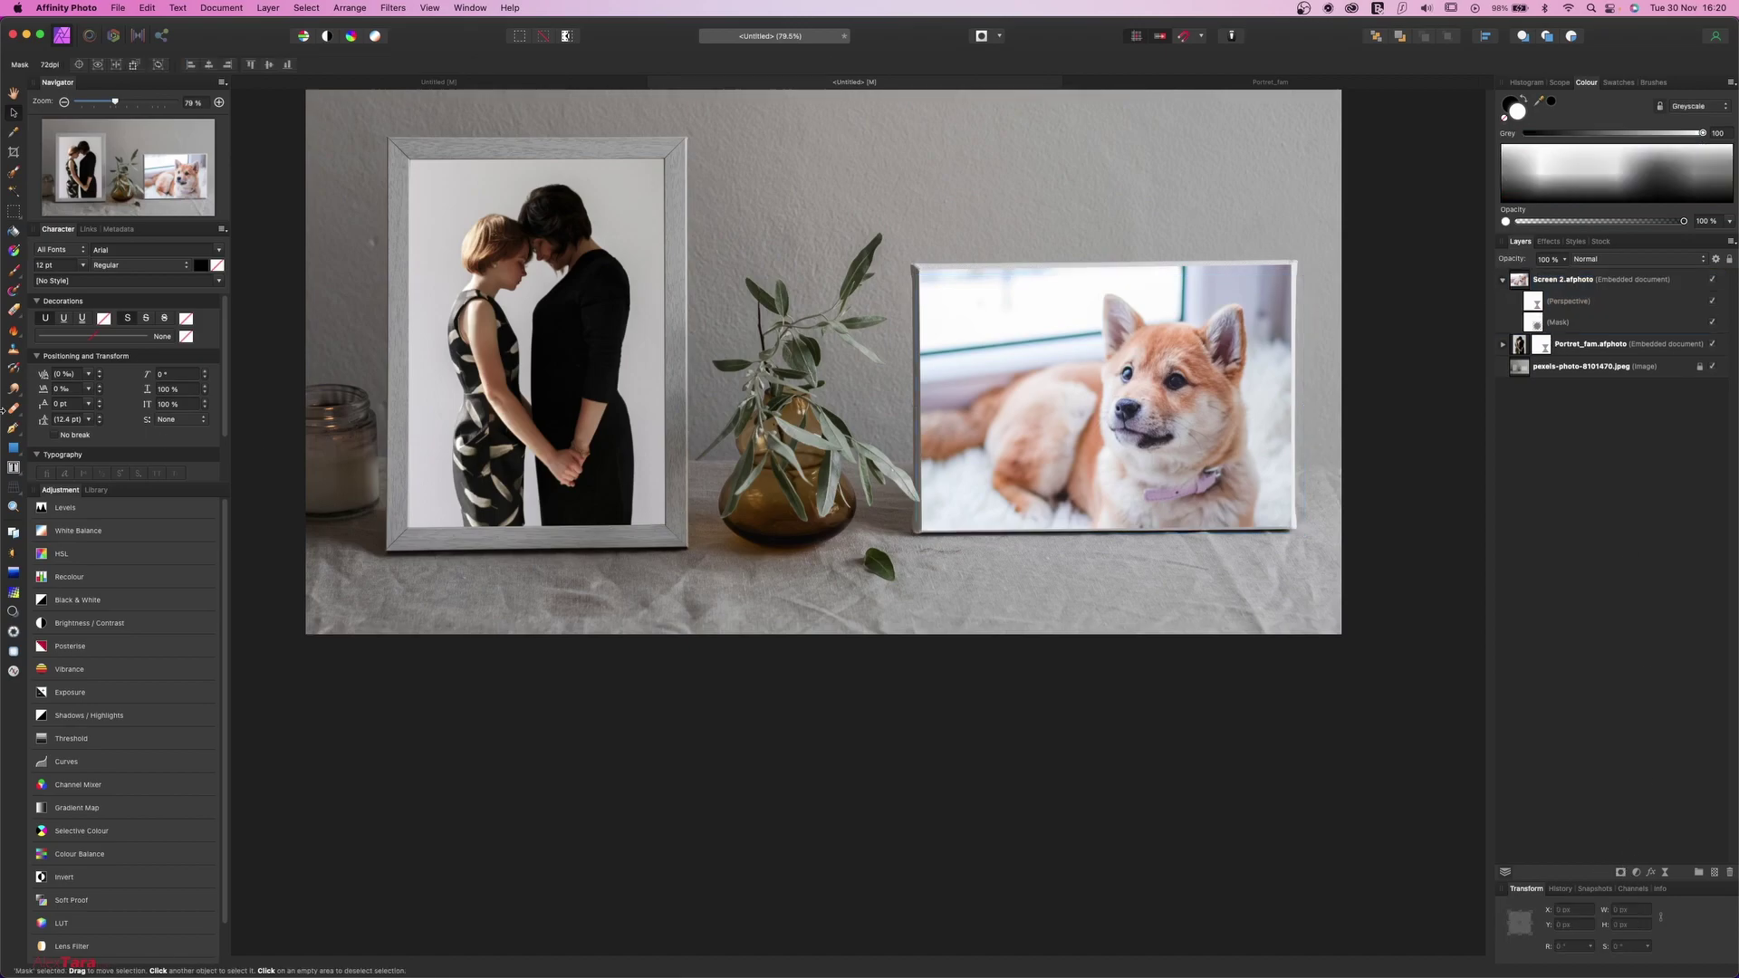
left_click(14, 270)
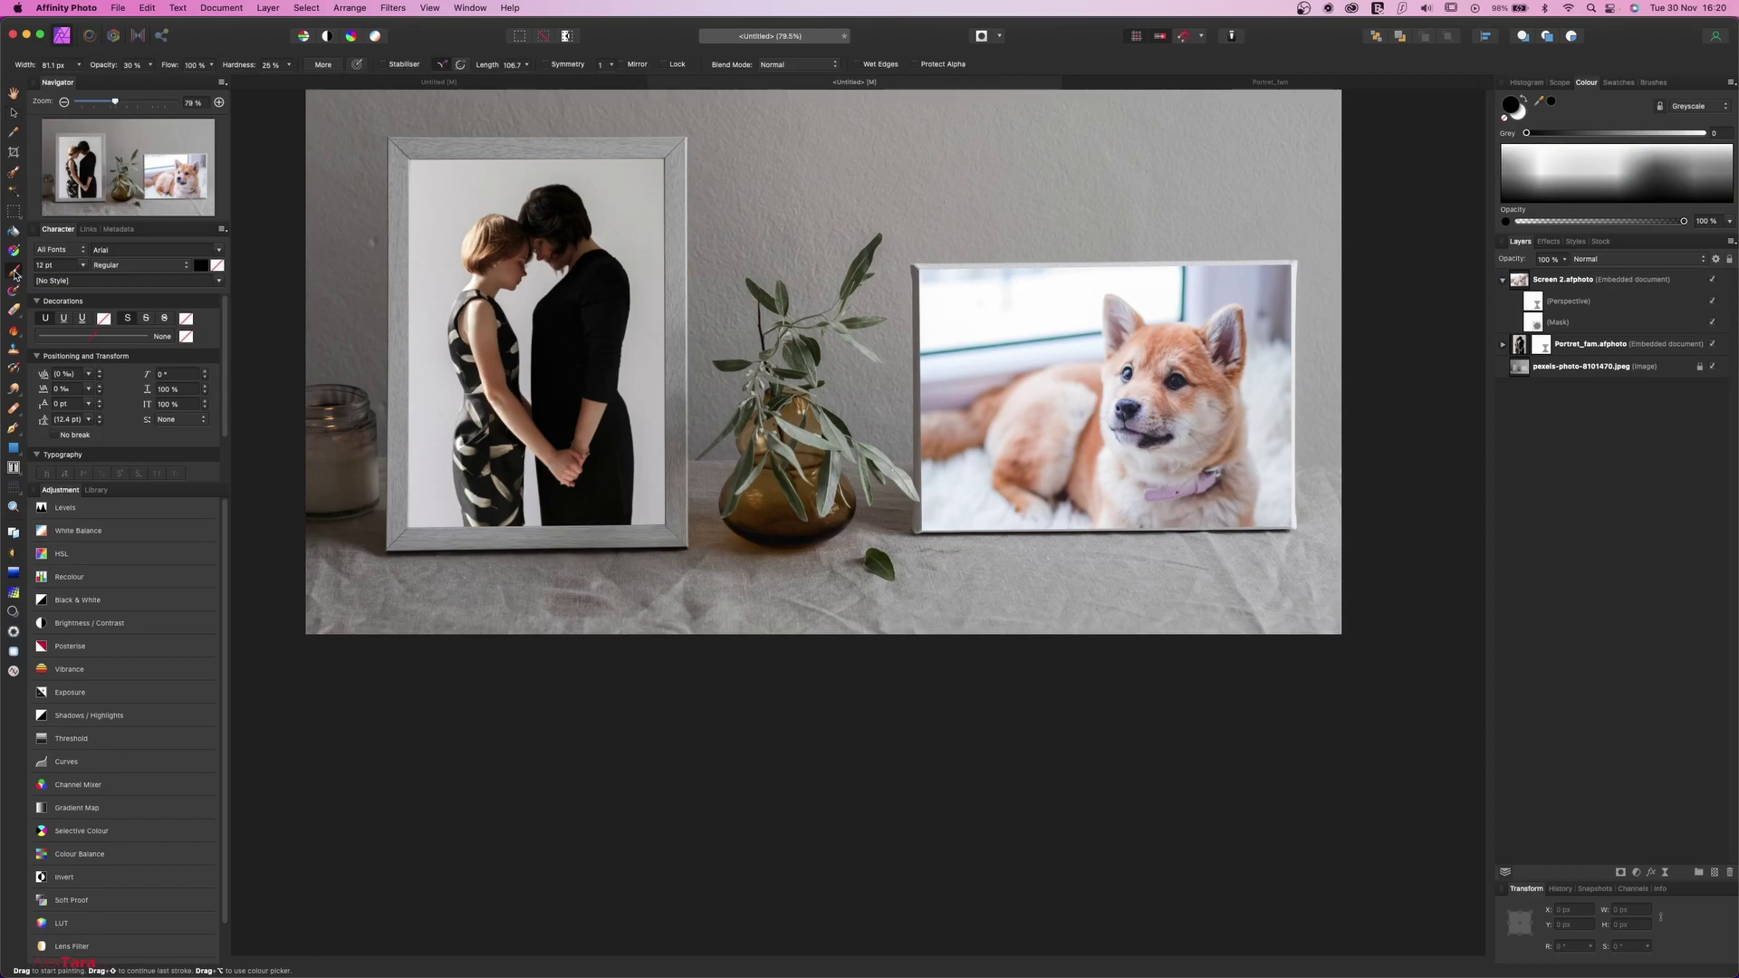
key("x")
left_click(1654, 83)
left_click(1603, 100)
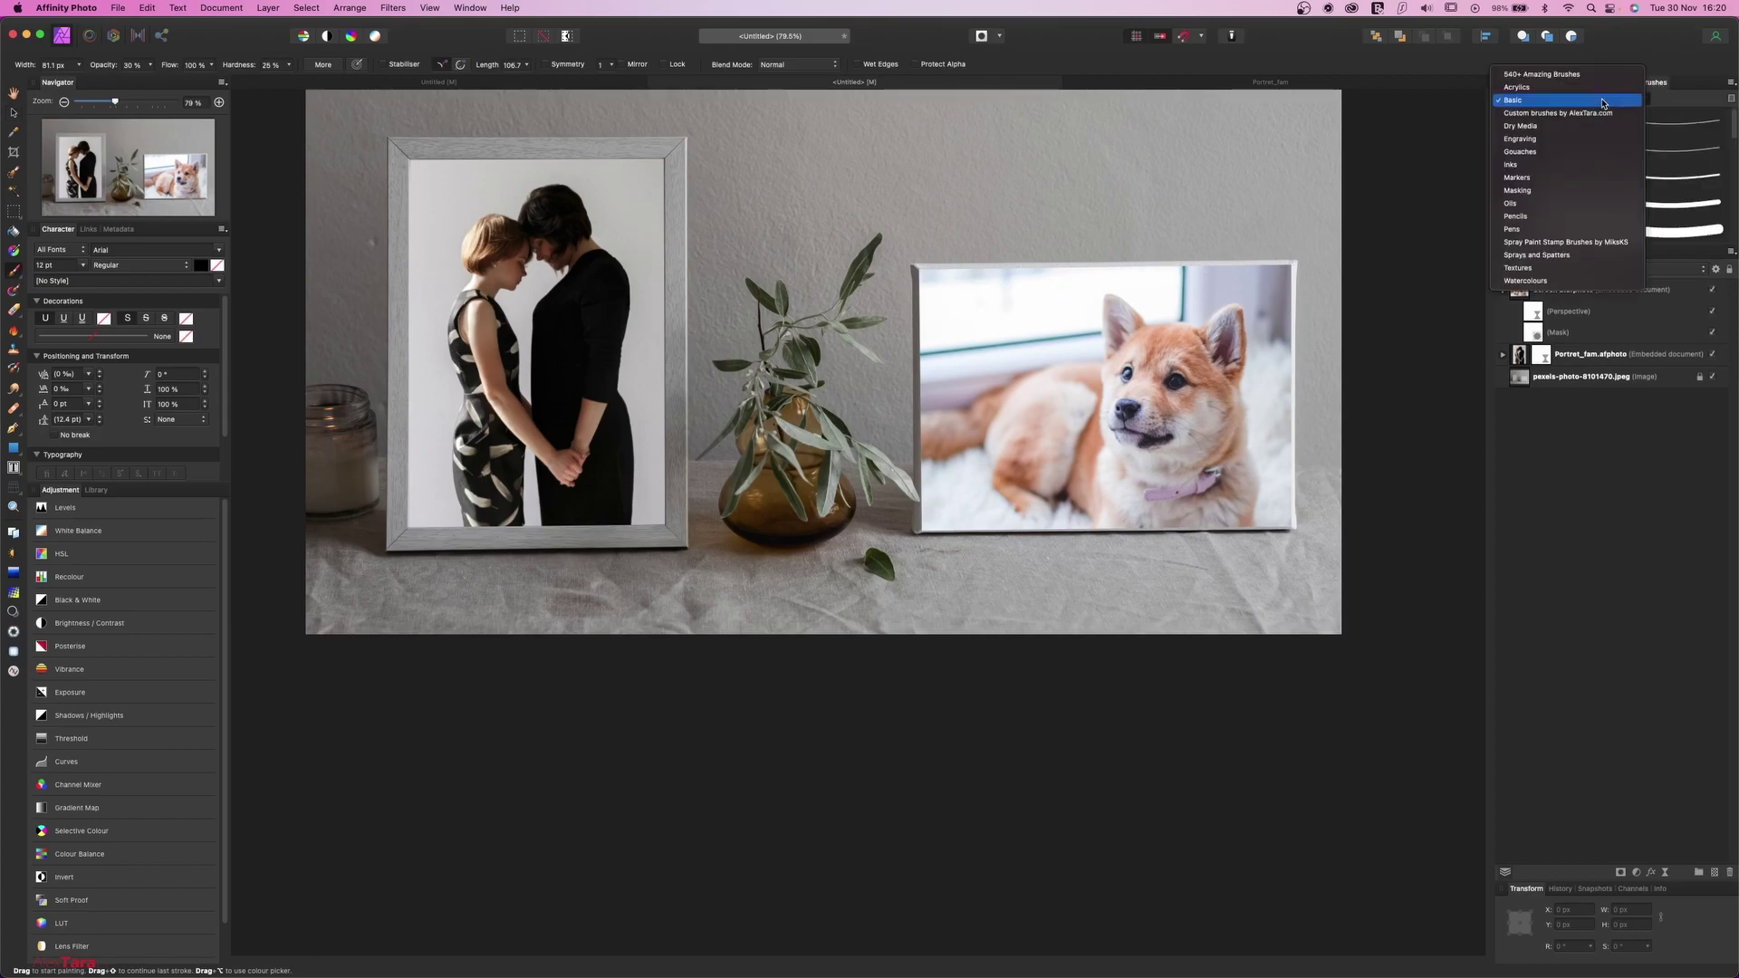
left_click(1569, 166)
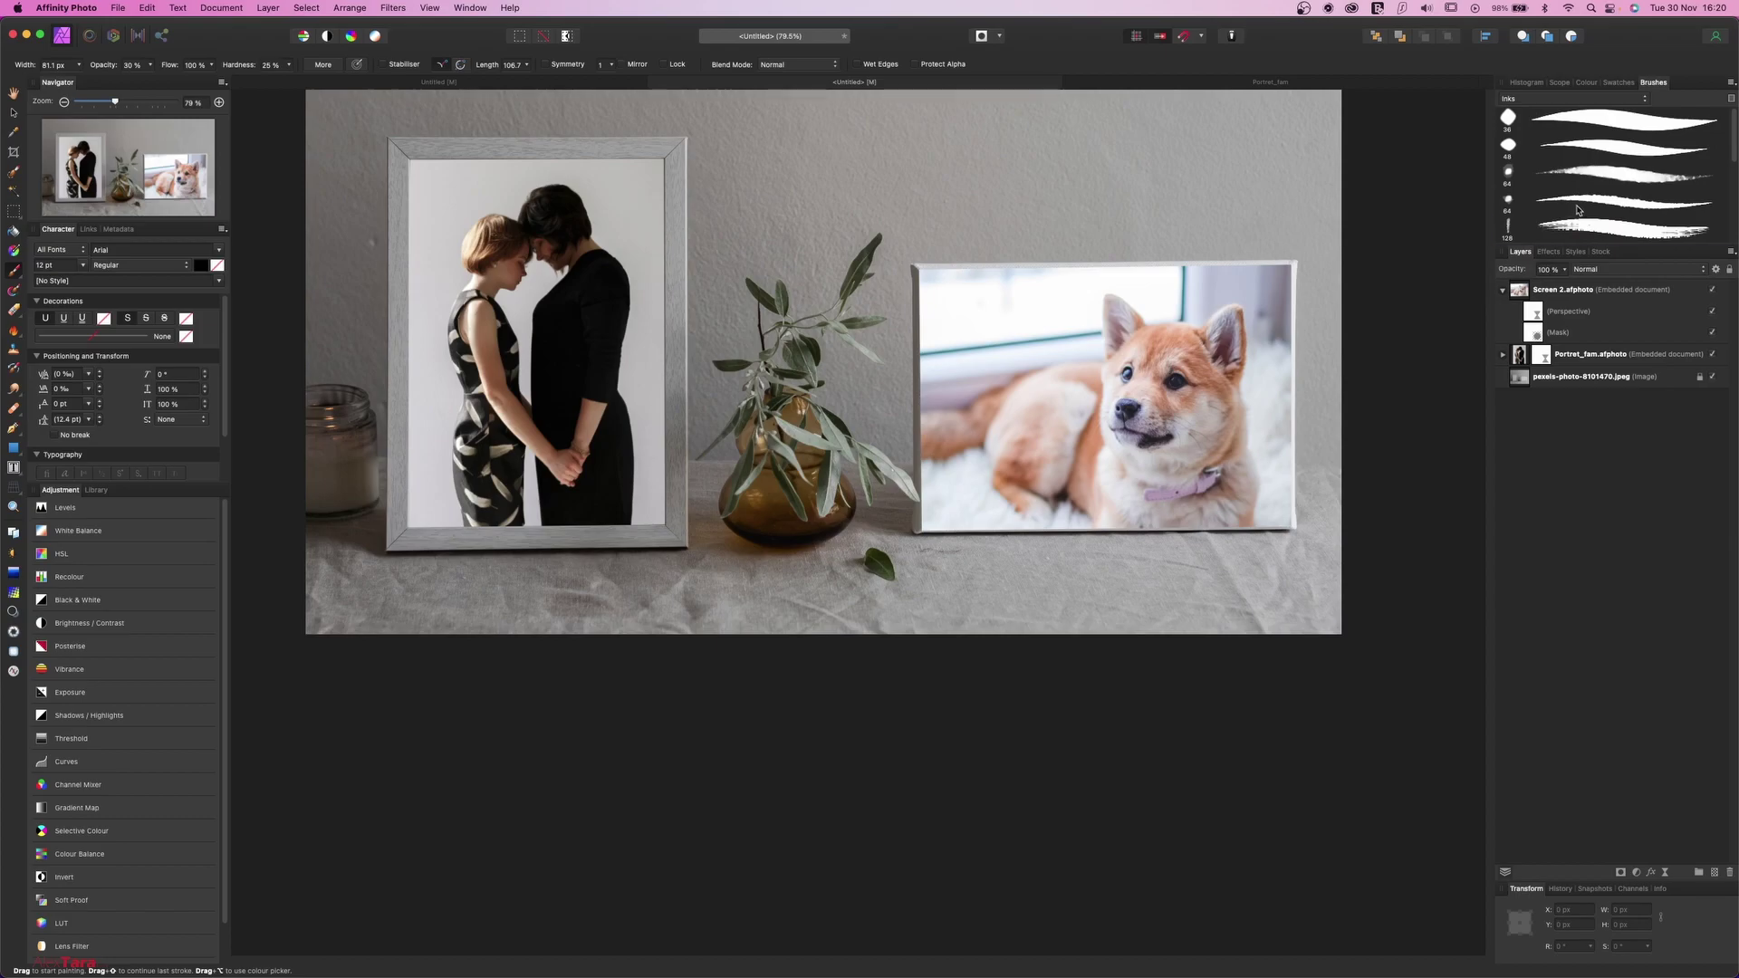
Try the wide 128 Inks brush along the dog photo's top edge, then undo the torn strokes.
left_click(1612, 227)
left_click_drag(1104, 277, 939, 264)
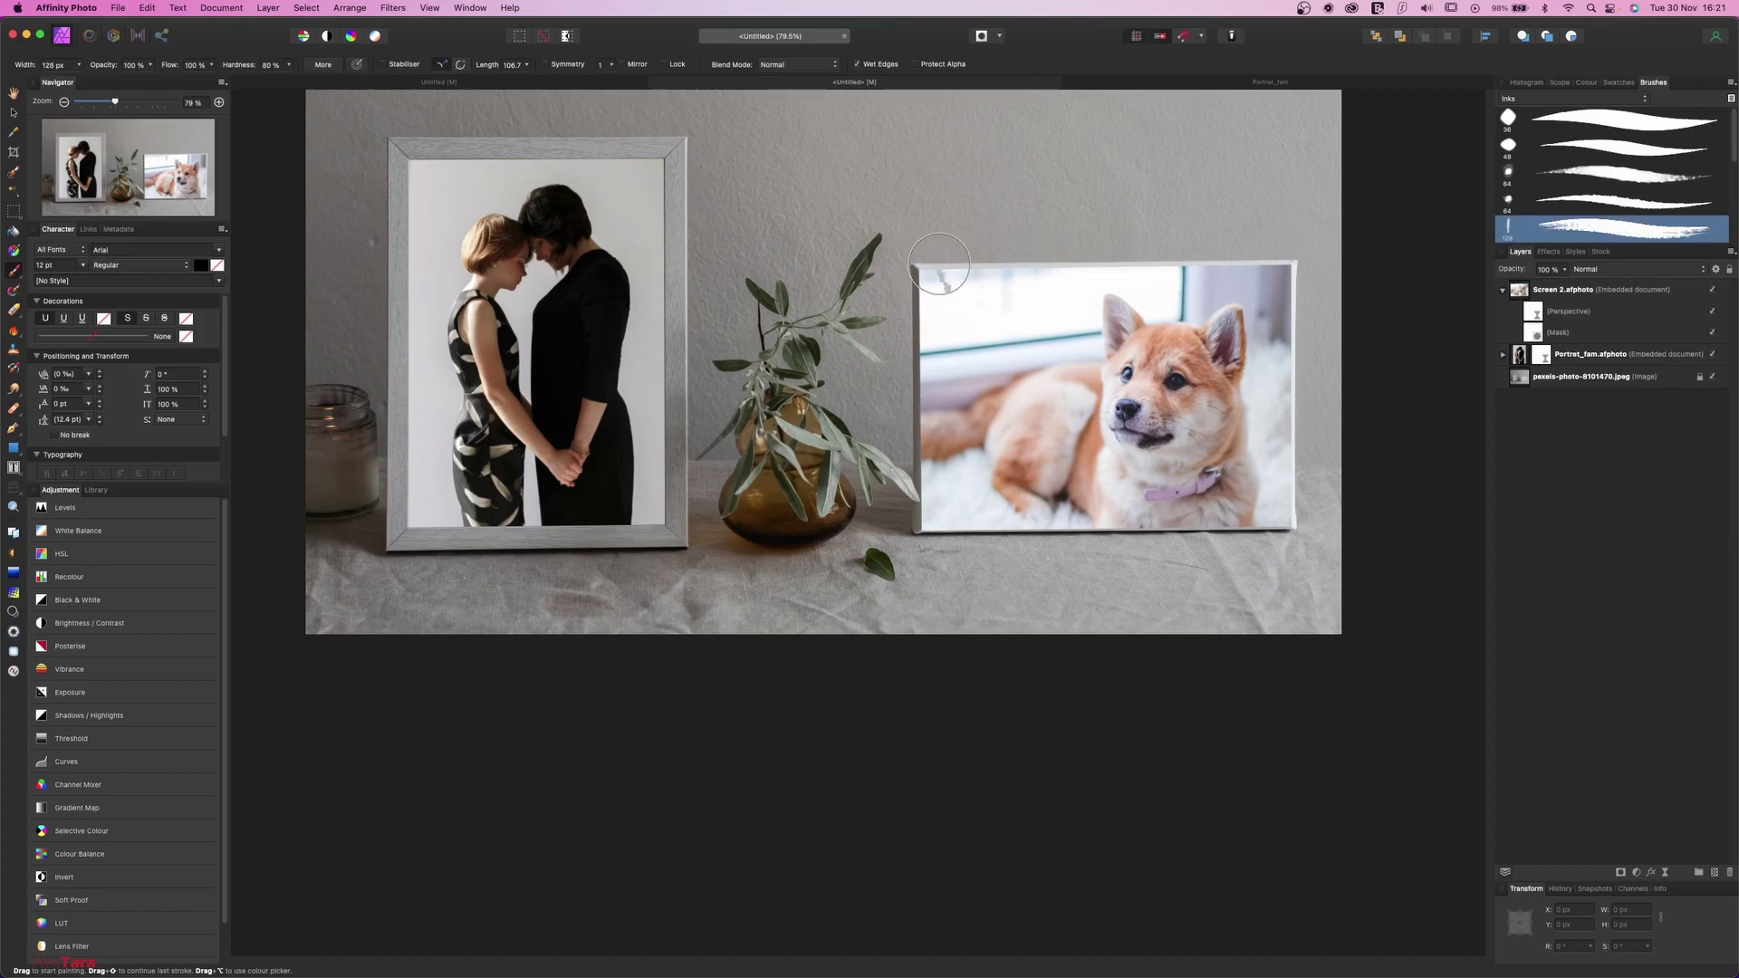
scroll(939, 263, "up", 5)
scroll(939, 263, "up", 3)
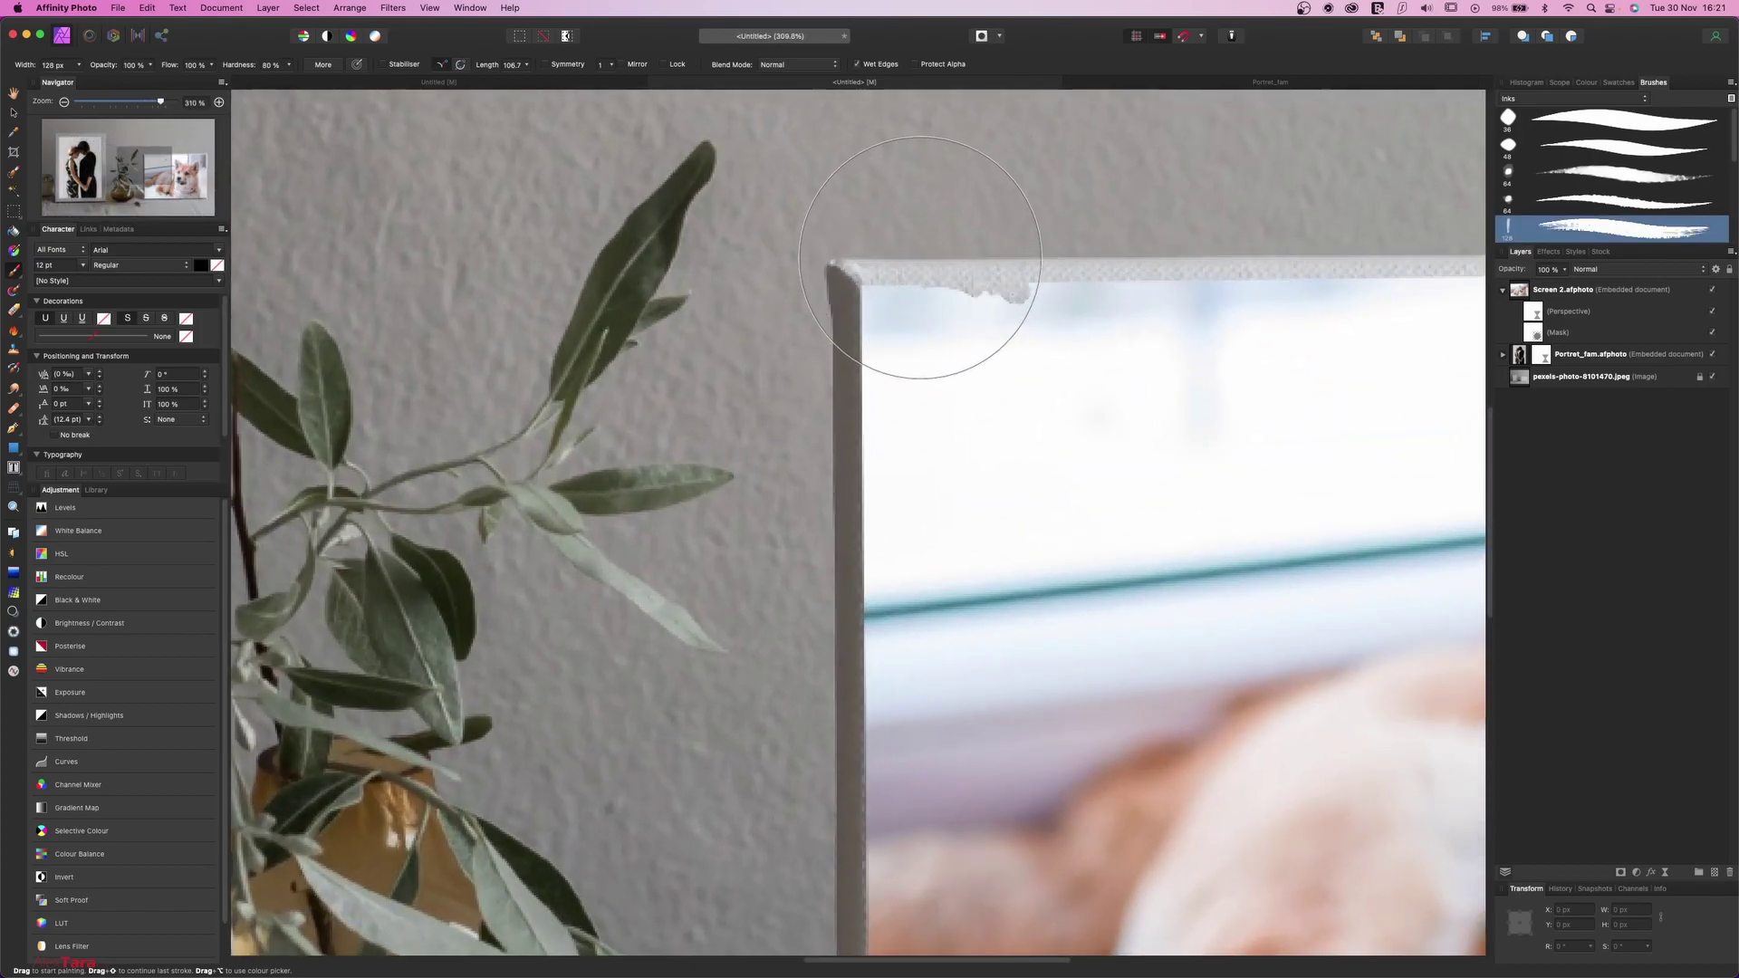
key("super+z")
Make the brush smaller and softer, with opacity lowered to about half.
key("bracketleft")
key("bracketleft")
key("bracketleft")
key("bracketleft")
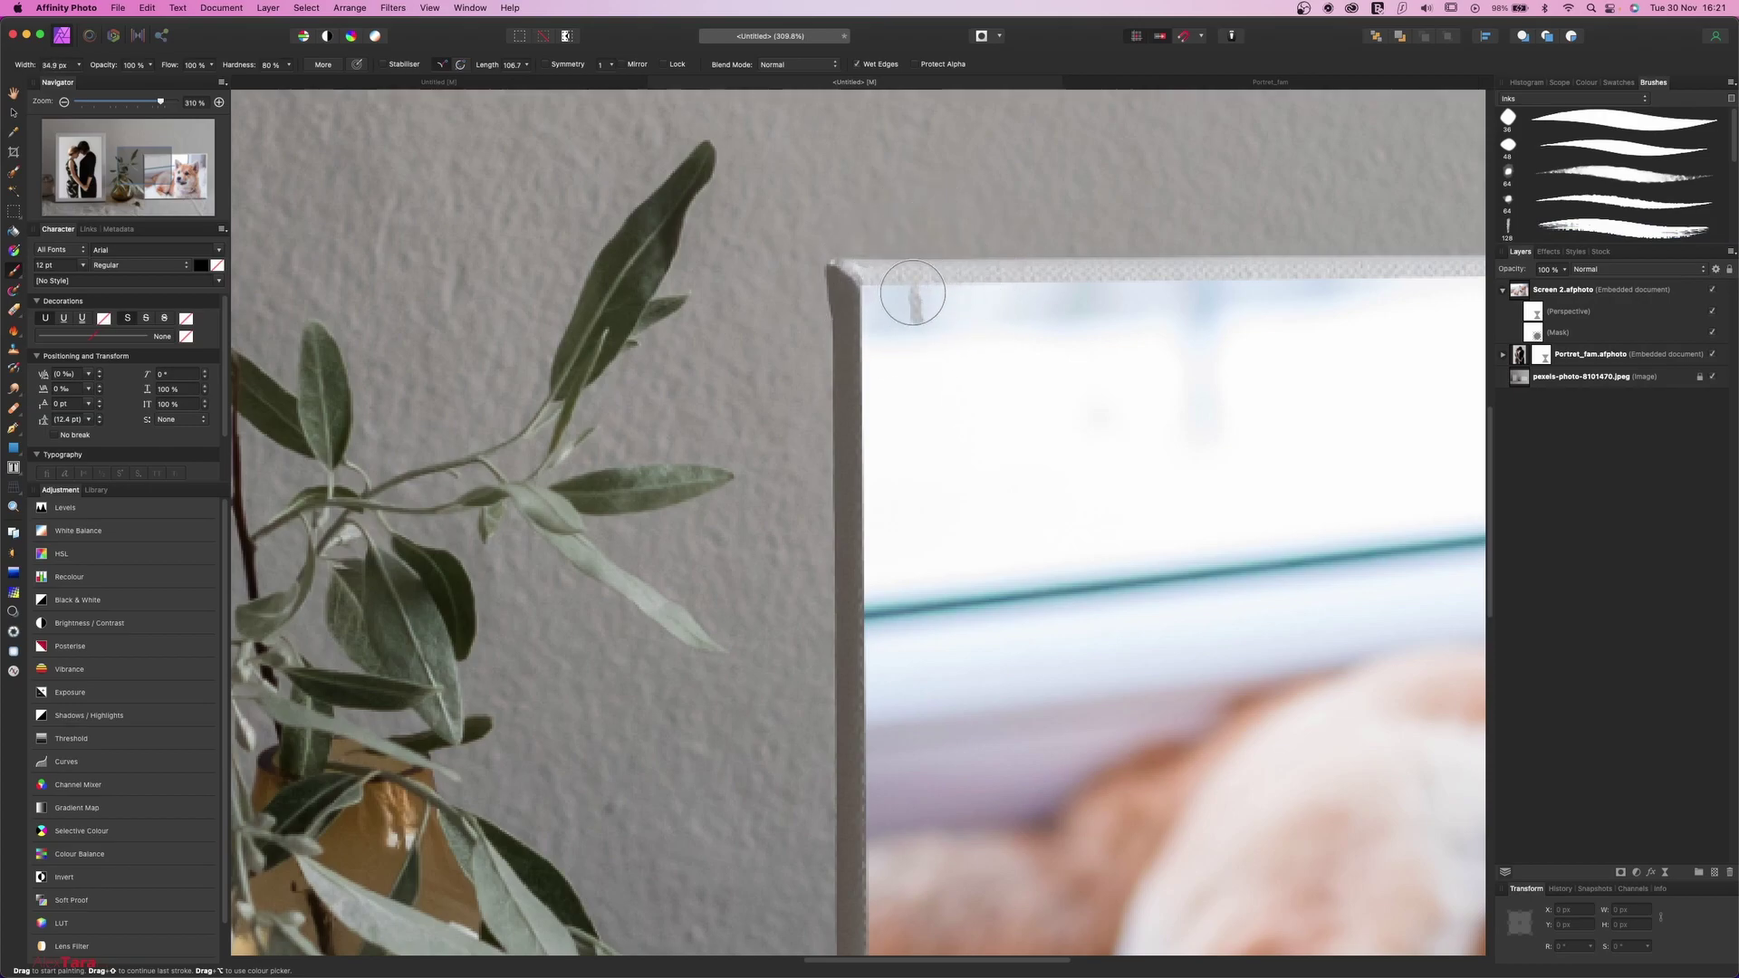
key("bracketleft")
left_click(289, 65)
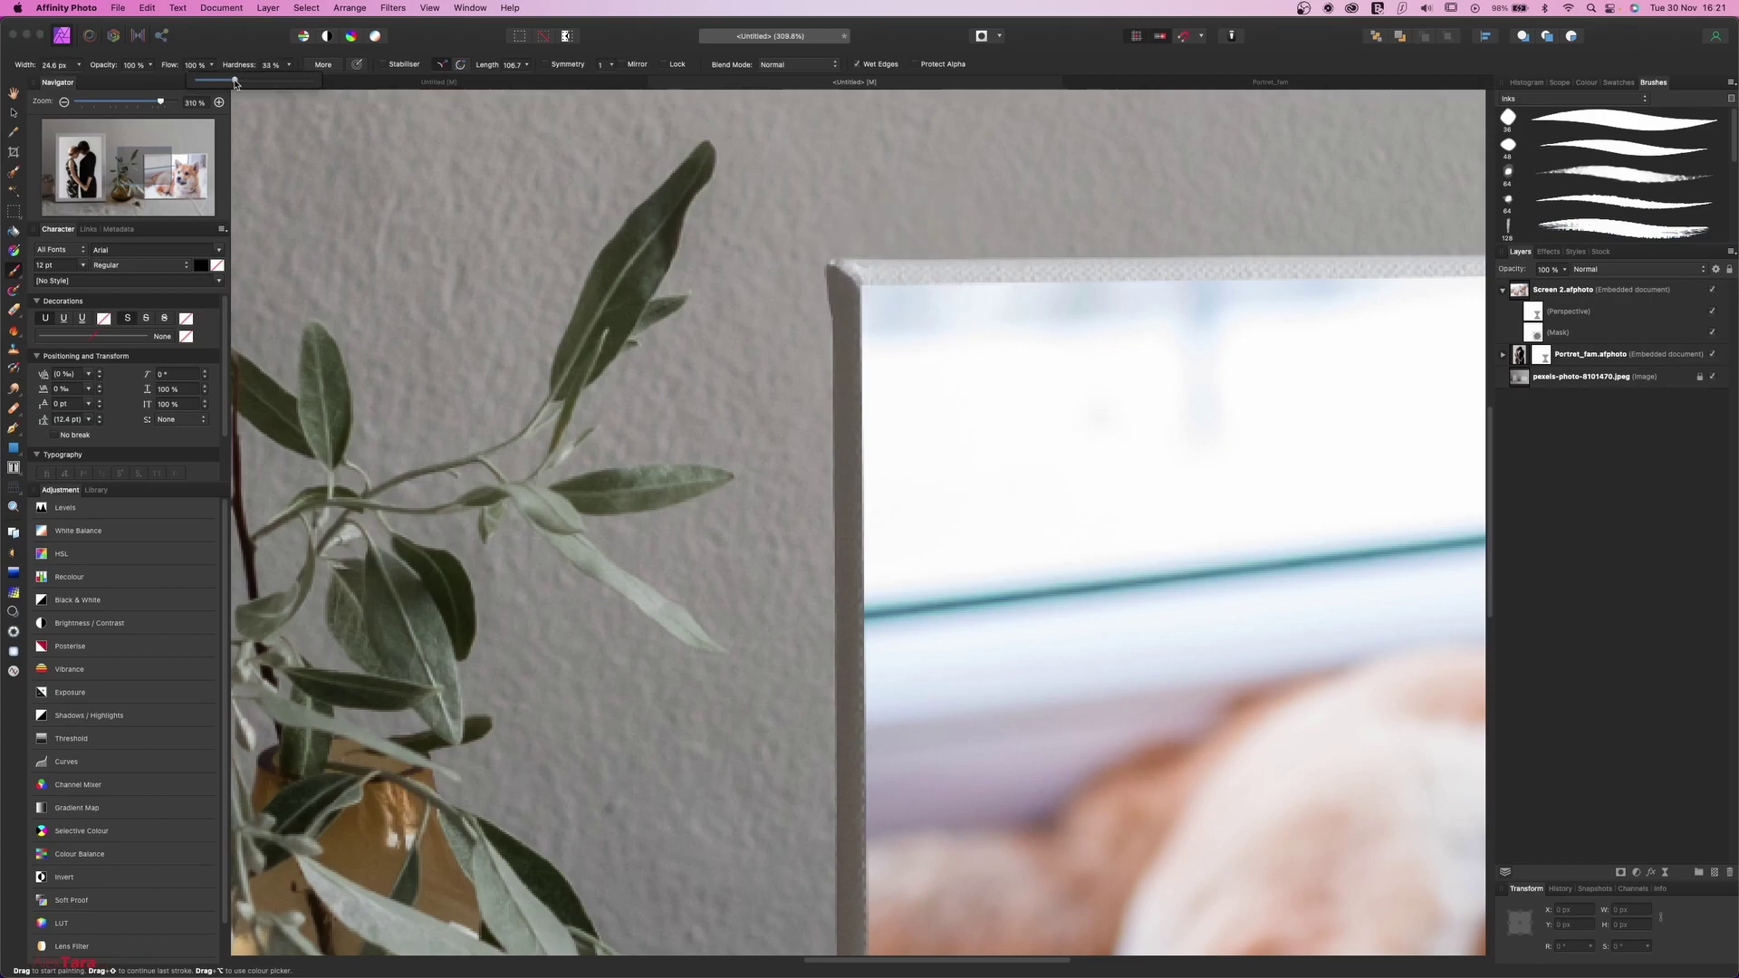
left_click(151, 64)
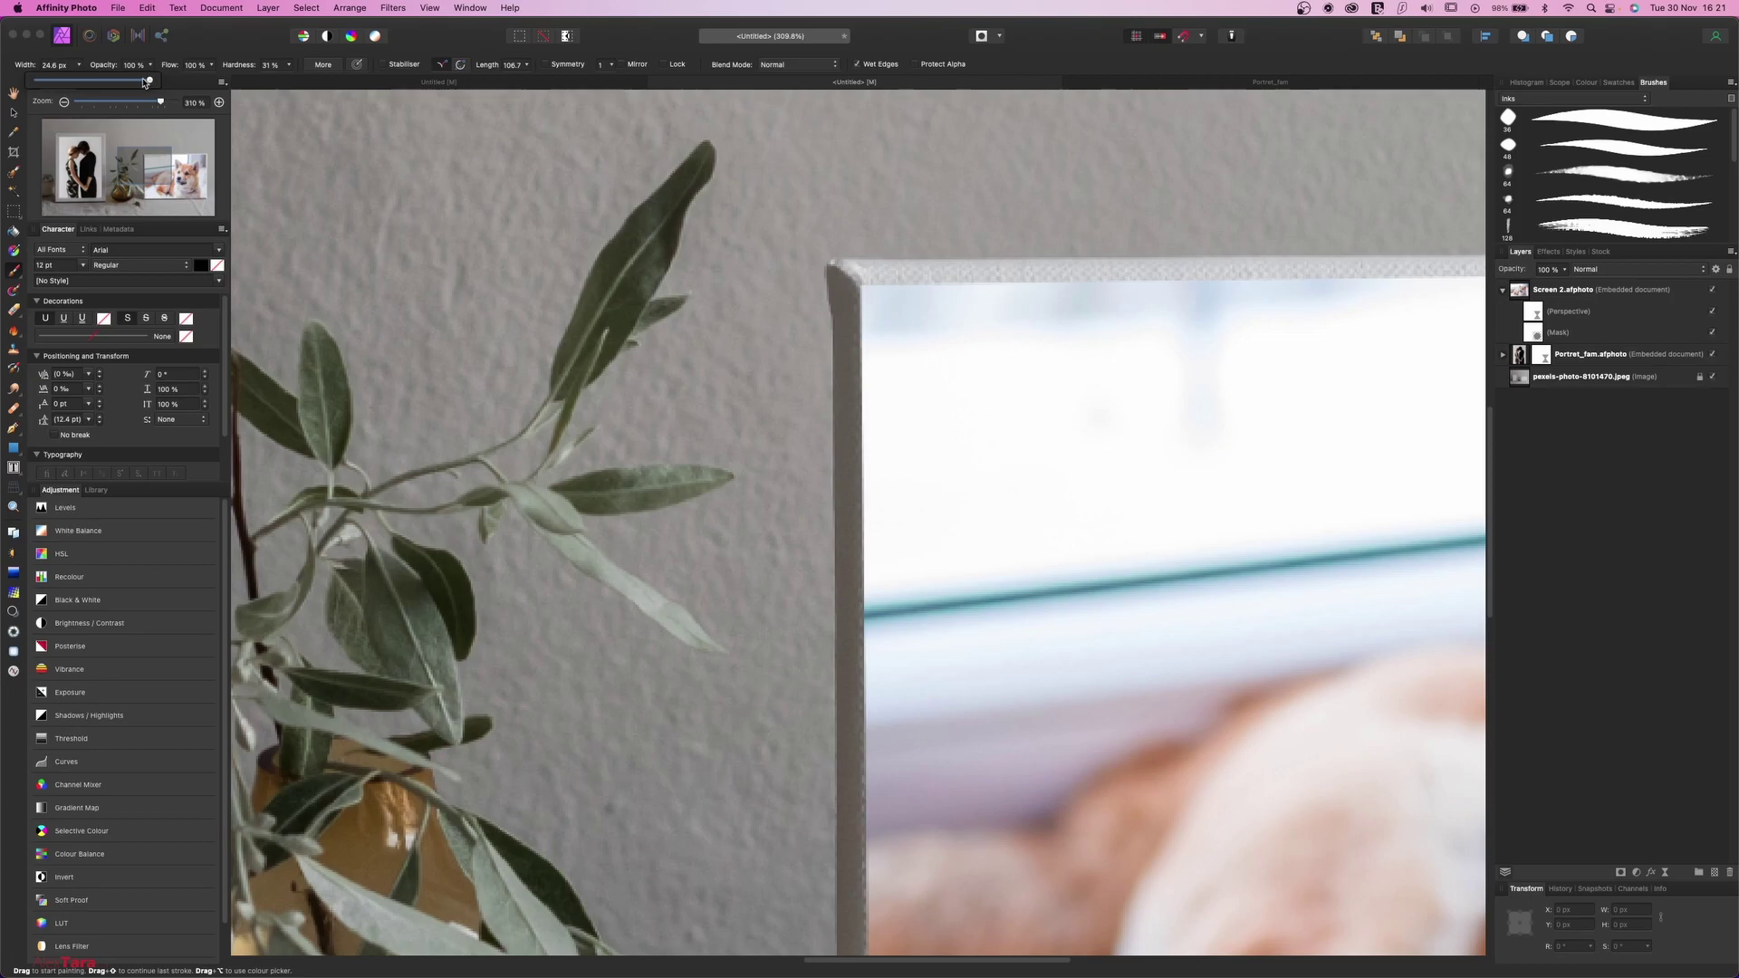
left_click_drag(150, 82, 99, 83)
key("bracketright")
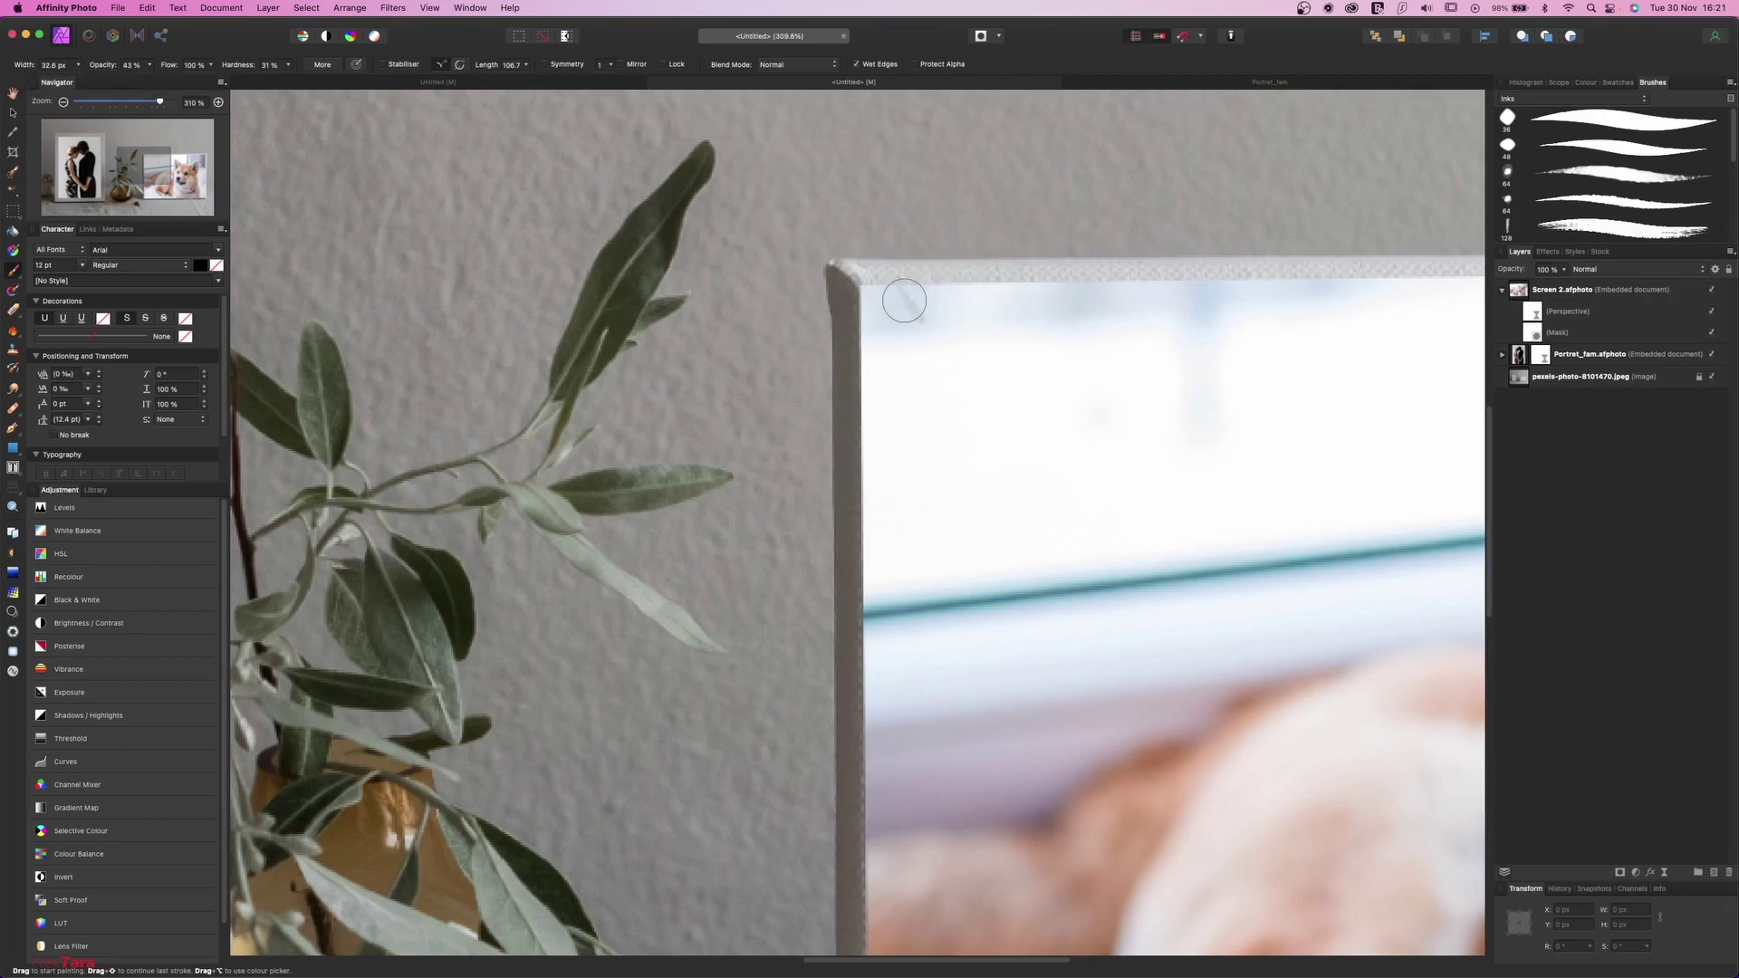
Paint the mask along the dog frame's top edge and both top corners.
left_click_drag(875, 315, 901, 292)
scroll(901, 293, "down", 5)
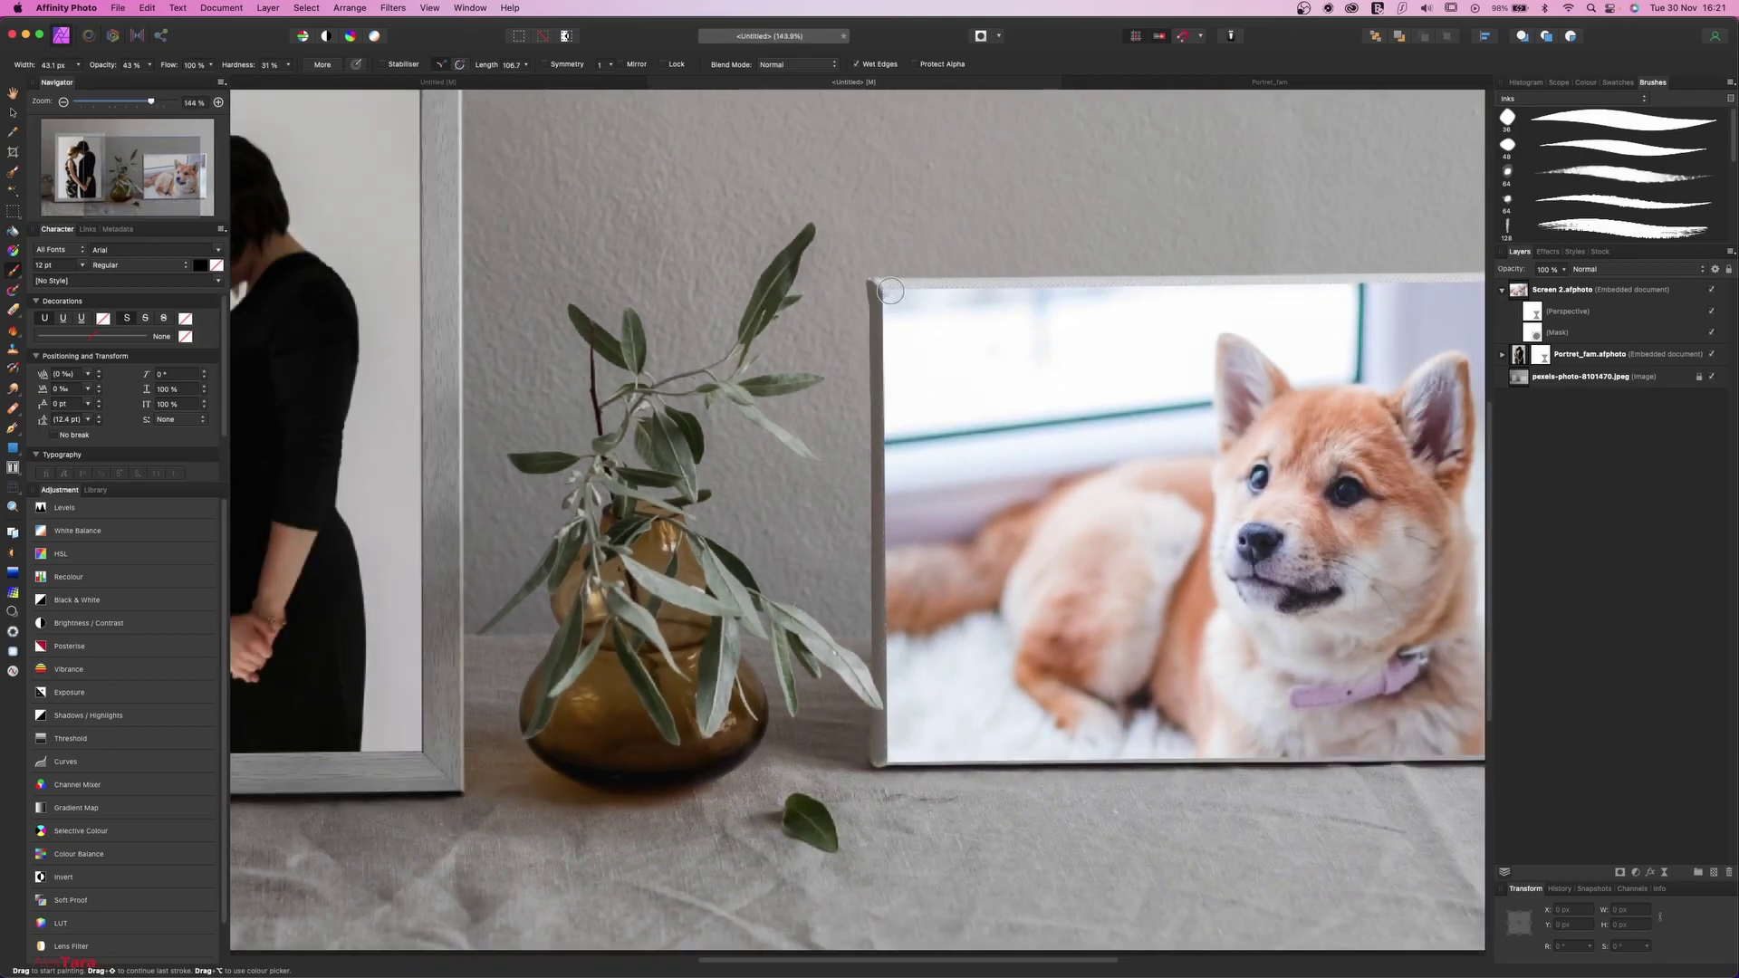
left_click_drag(890, 291, 1225, 279)
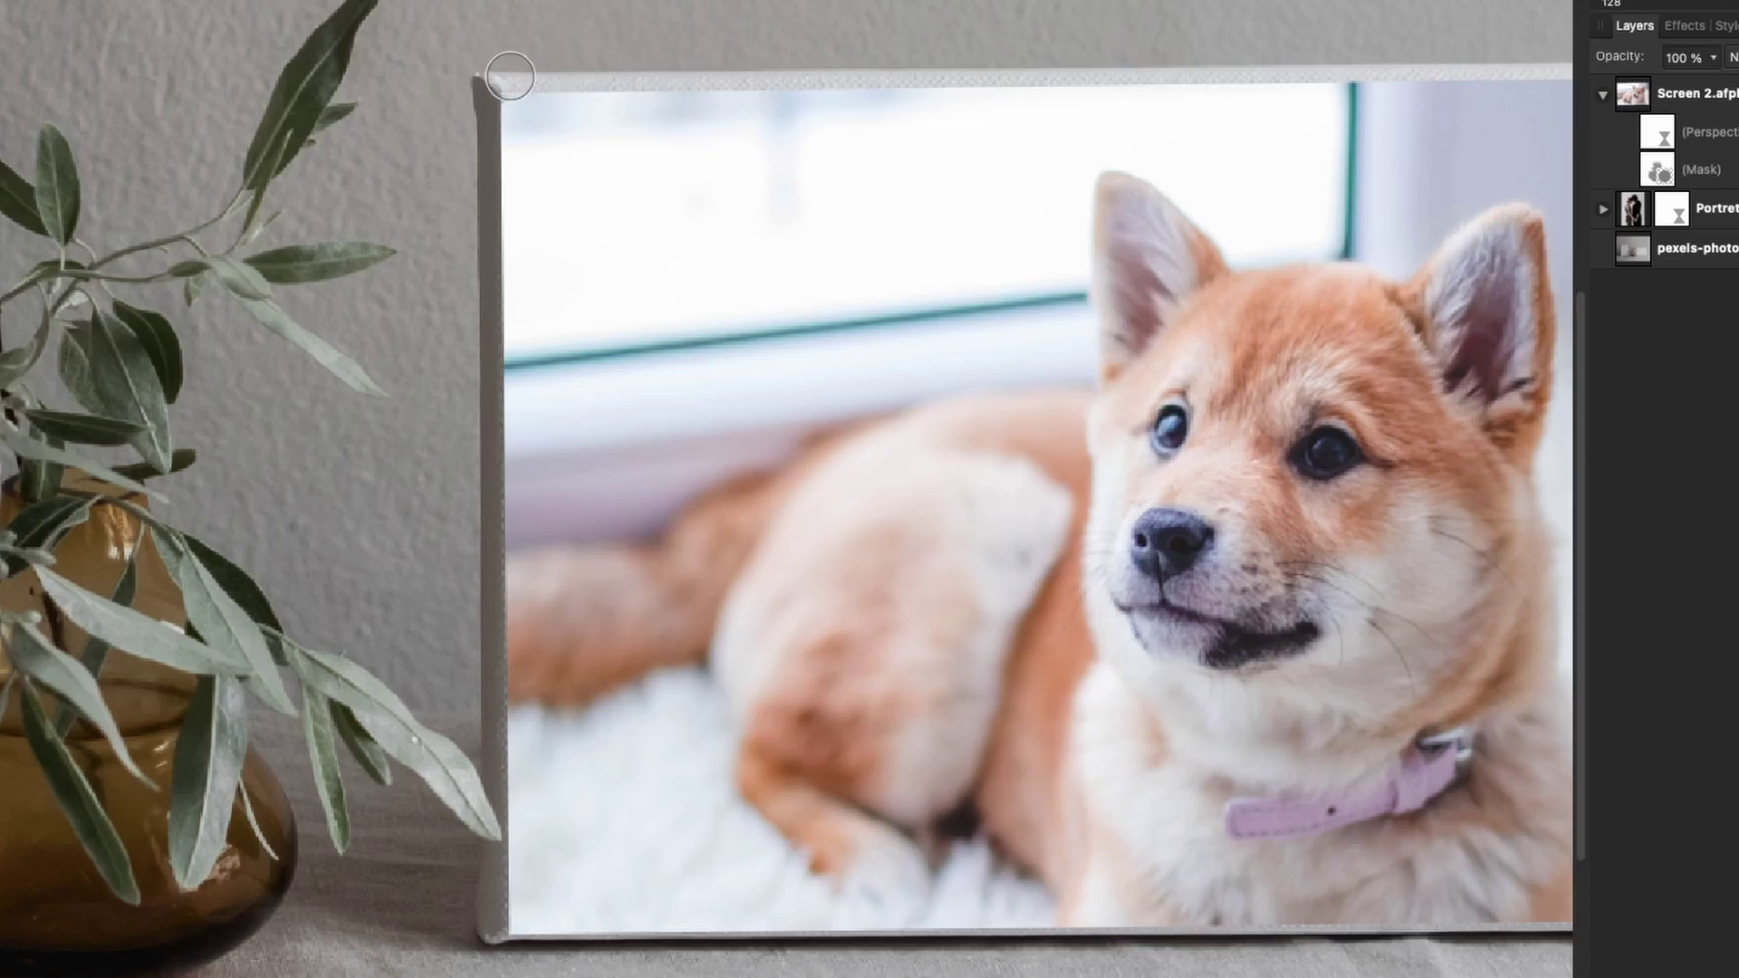
left_click_drag(510, 76, 515, 74)
scroll(1530, 72, "right", 5)
scroll(1527, 73, "right", 3)
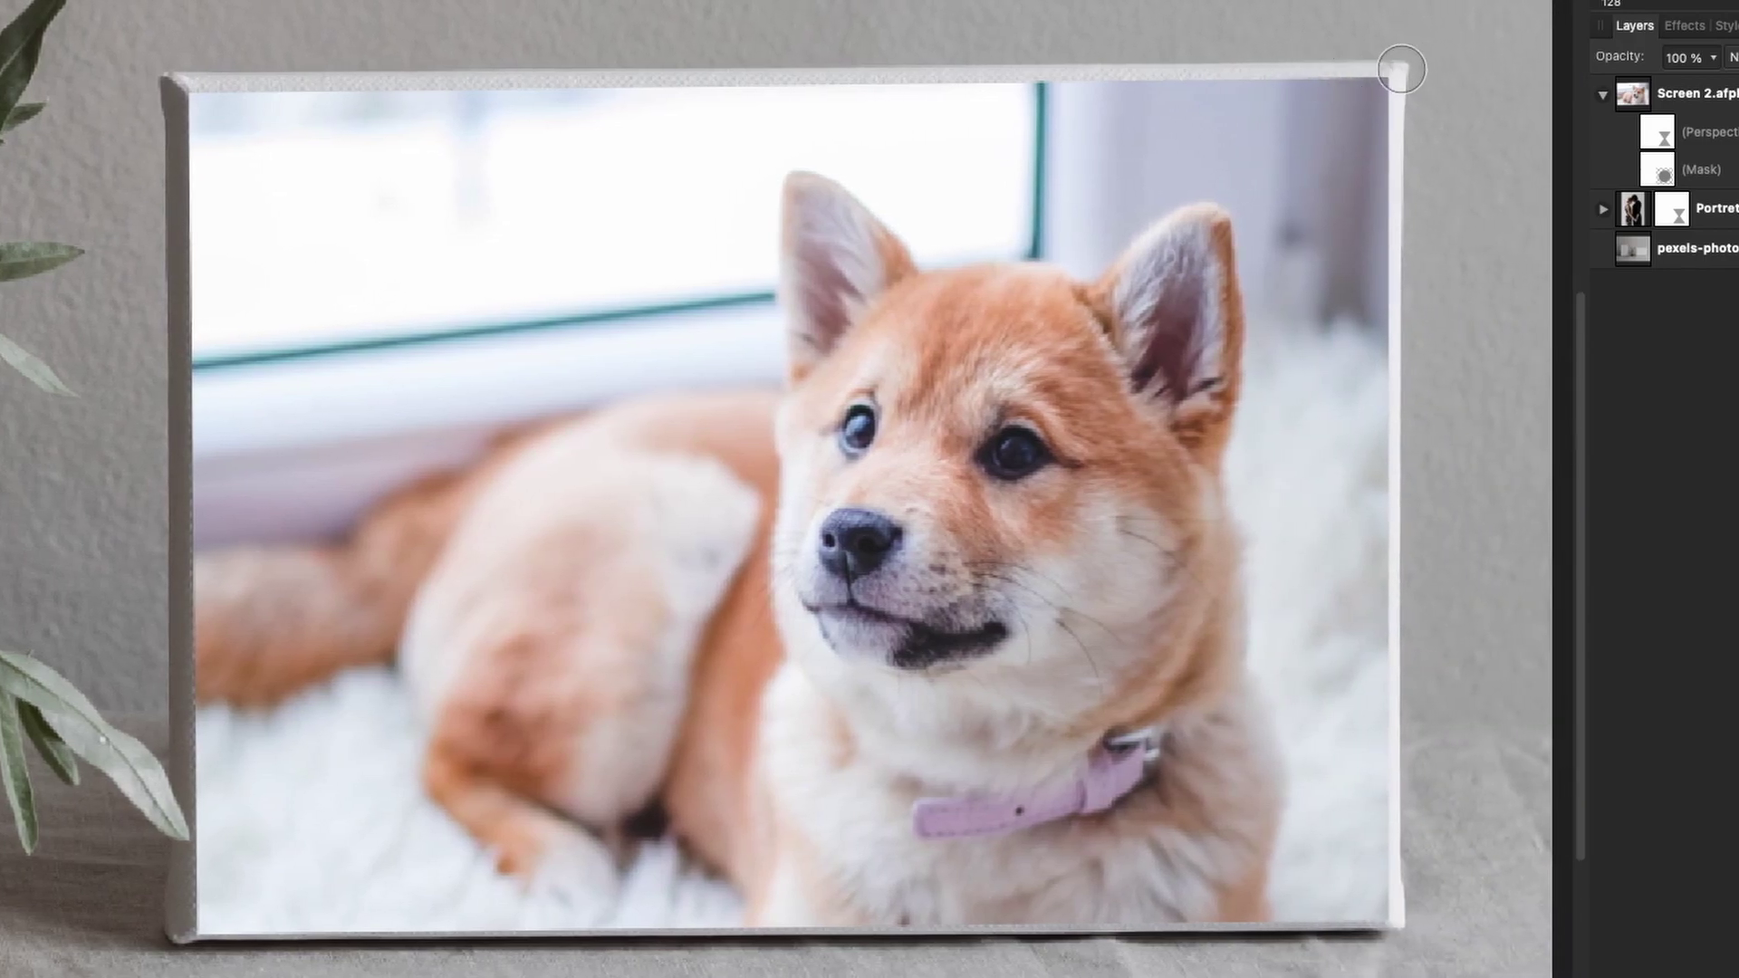
mouse_move(1286, 86)
left_mouse_down()
mouse_move(1399, 71)
mouse_move(1387, 93)
left_mouse_up()
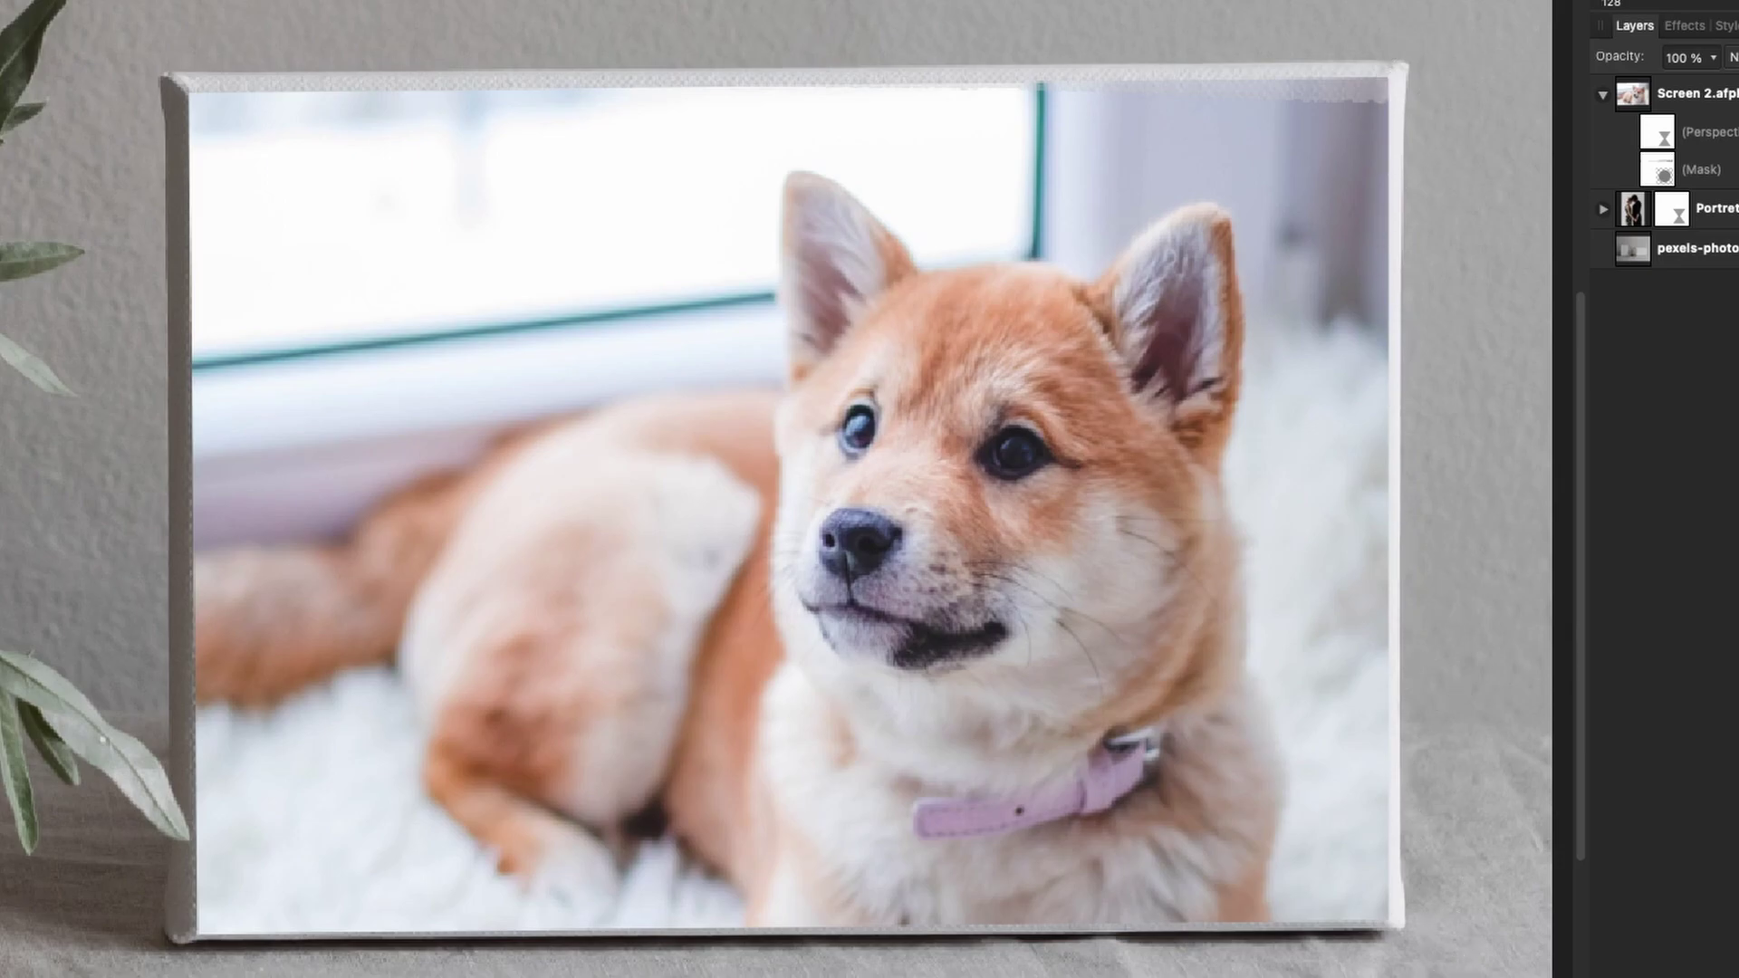
Paint straight mask strips down the right edge, along the bottom and up the left edge.
left_click(1391, 926, "shift")
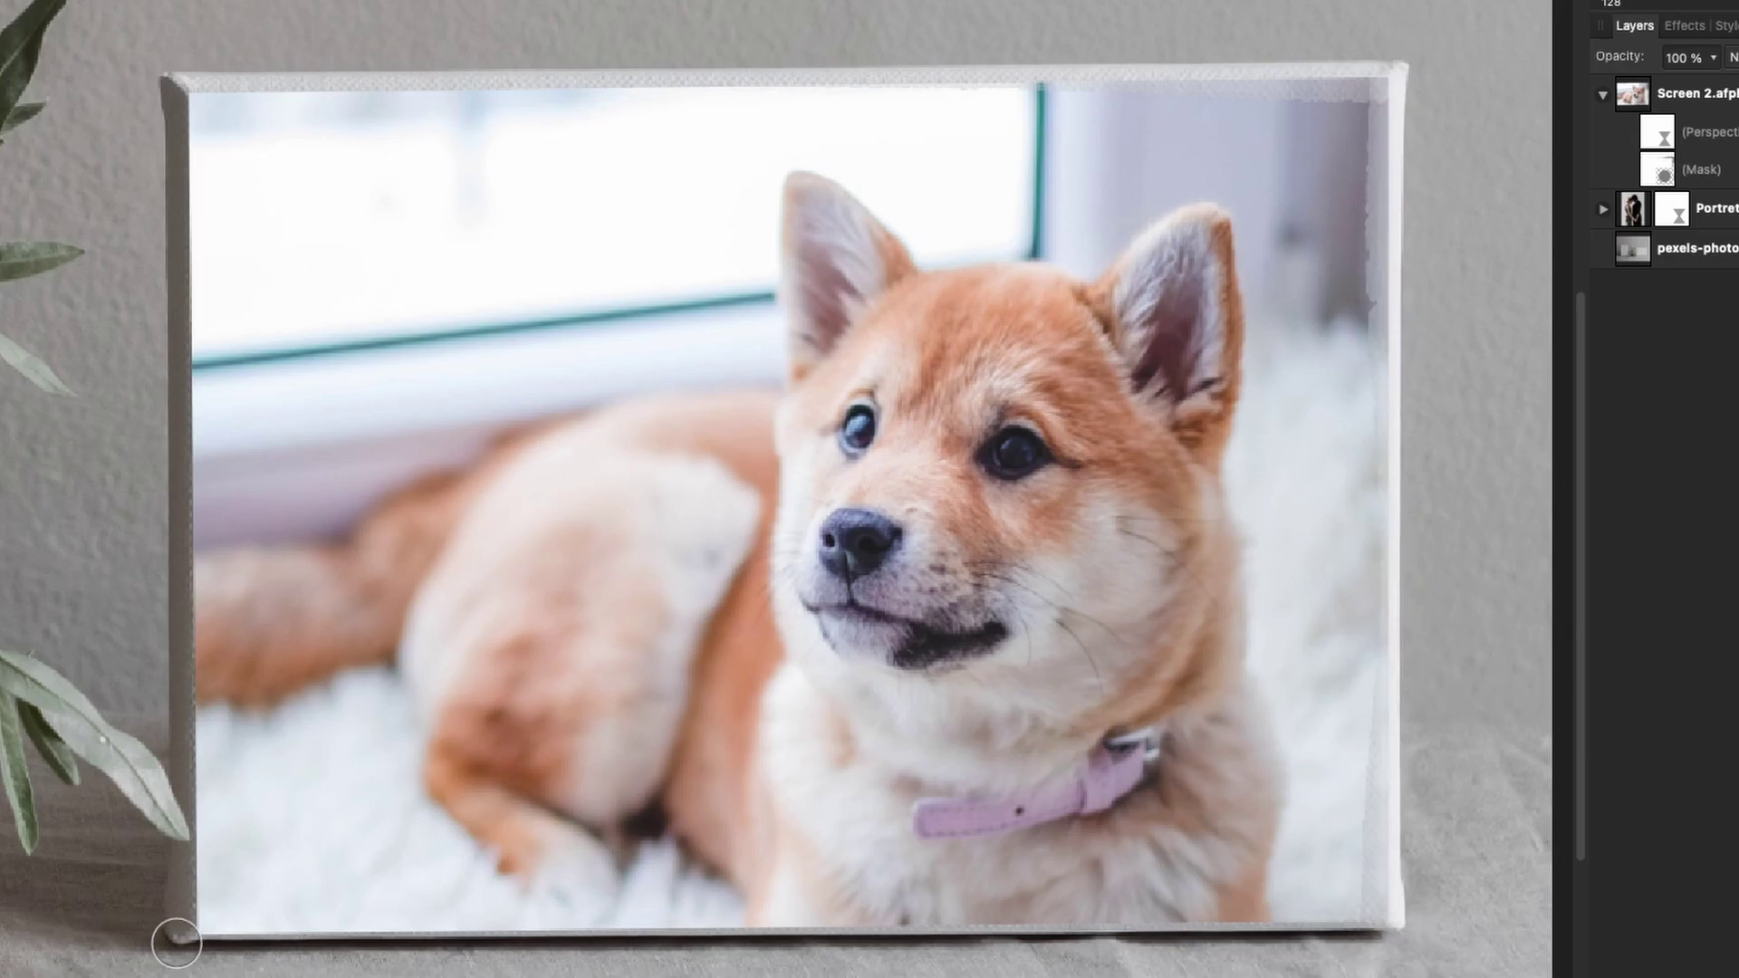
left_click(188, 927, "shift")
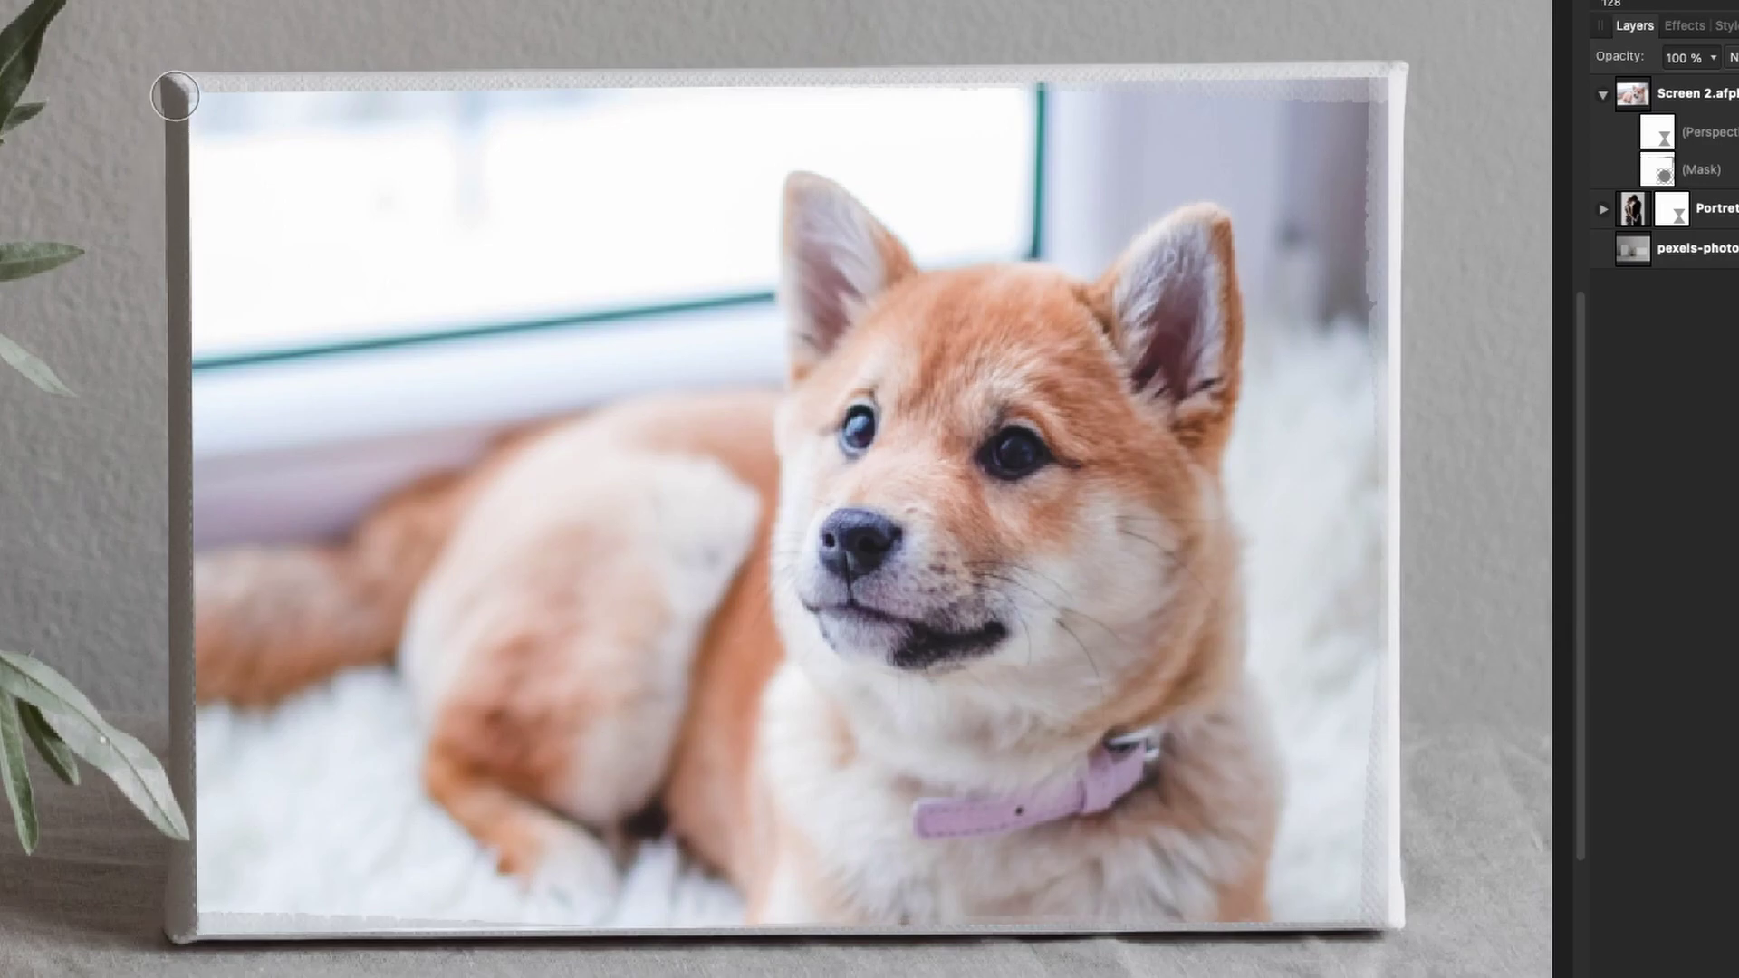
left_click(175, 93, "shift")
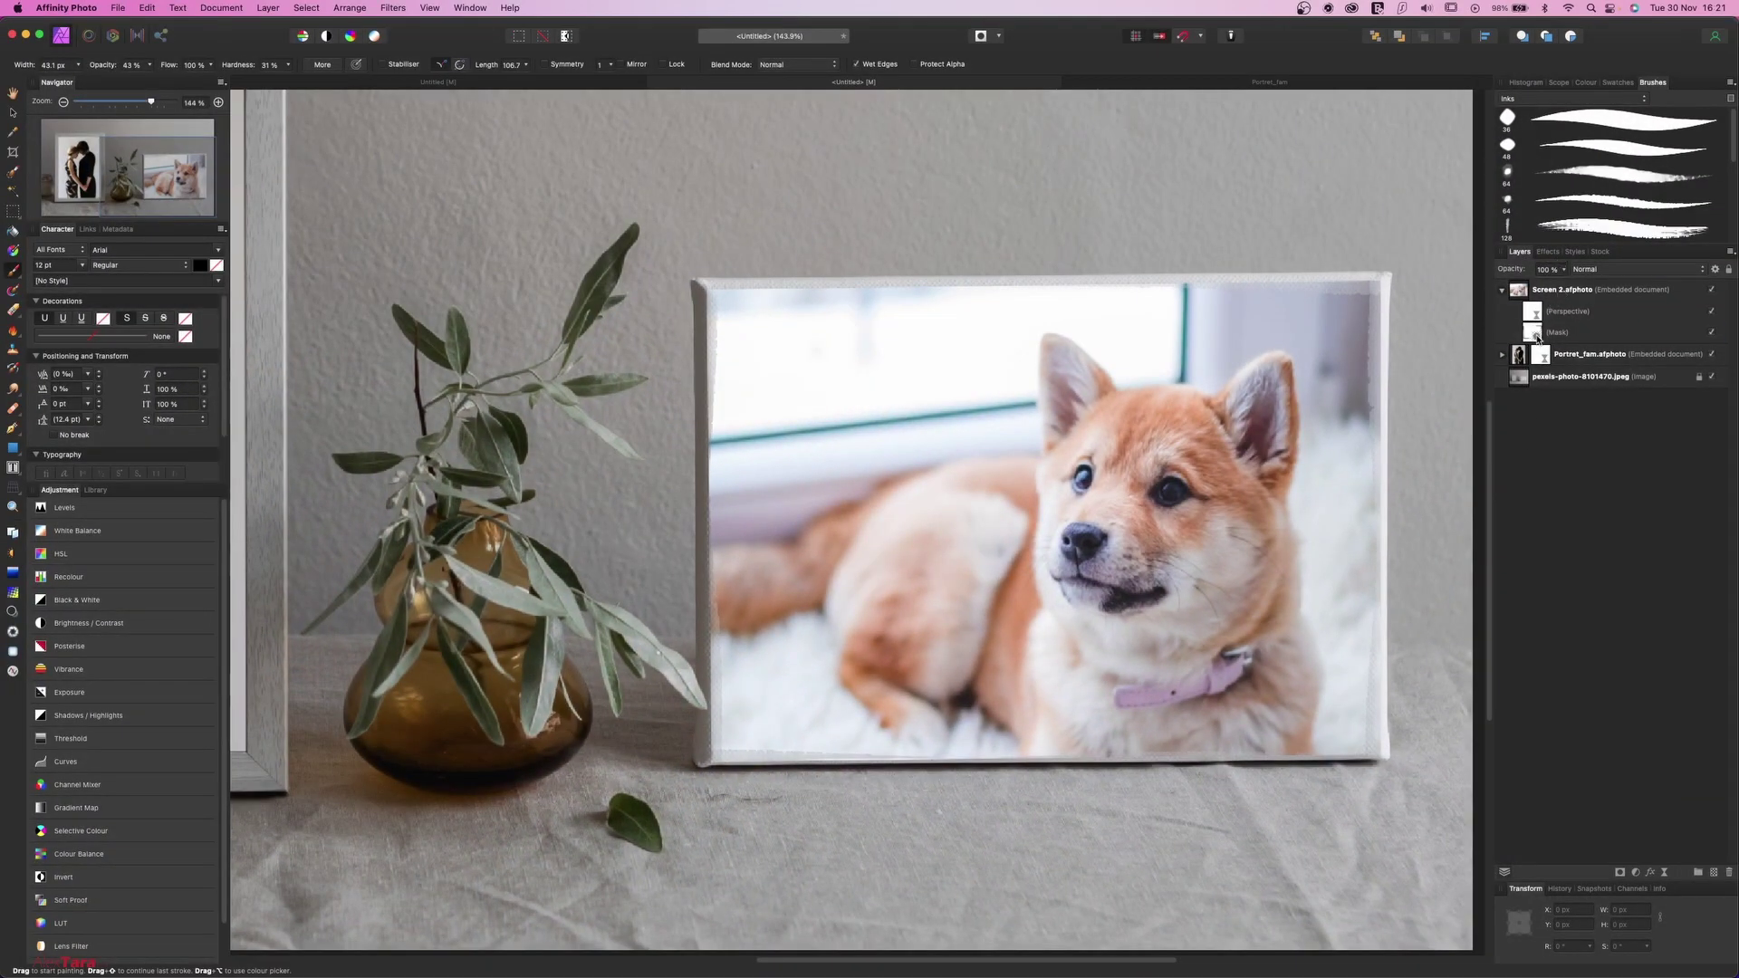
left_click(1537, 339)
Pick an Inks brush preset, switch to the Smudge Brush Tool and target the dog frame's mask.
left_click(1571, 137)
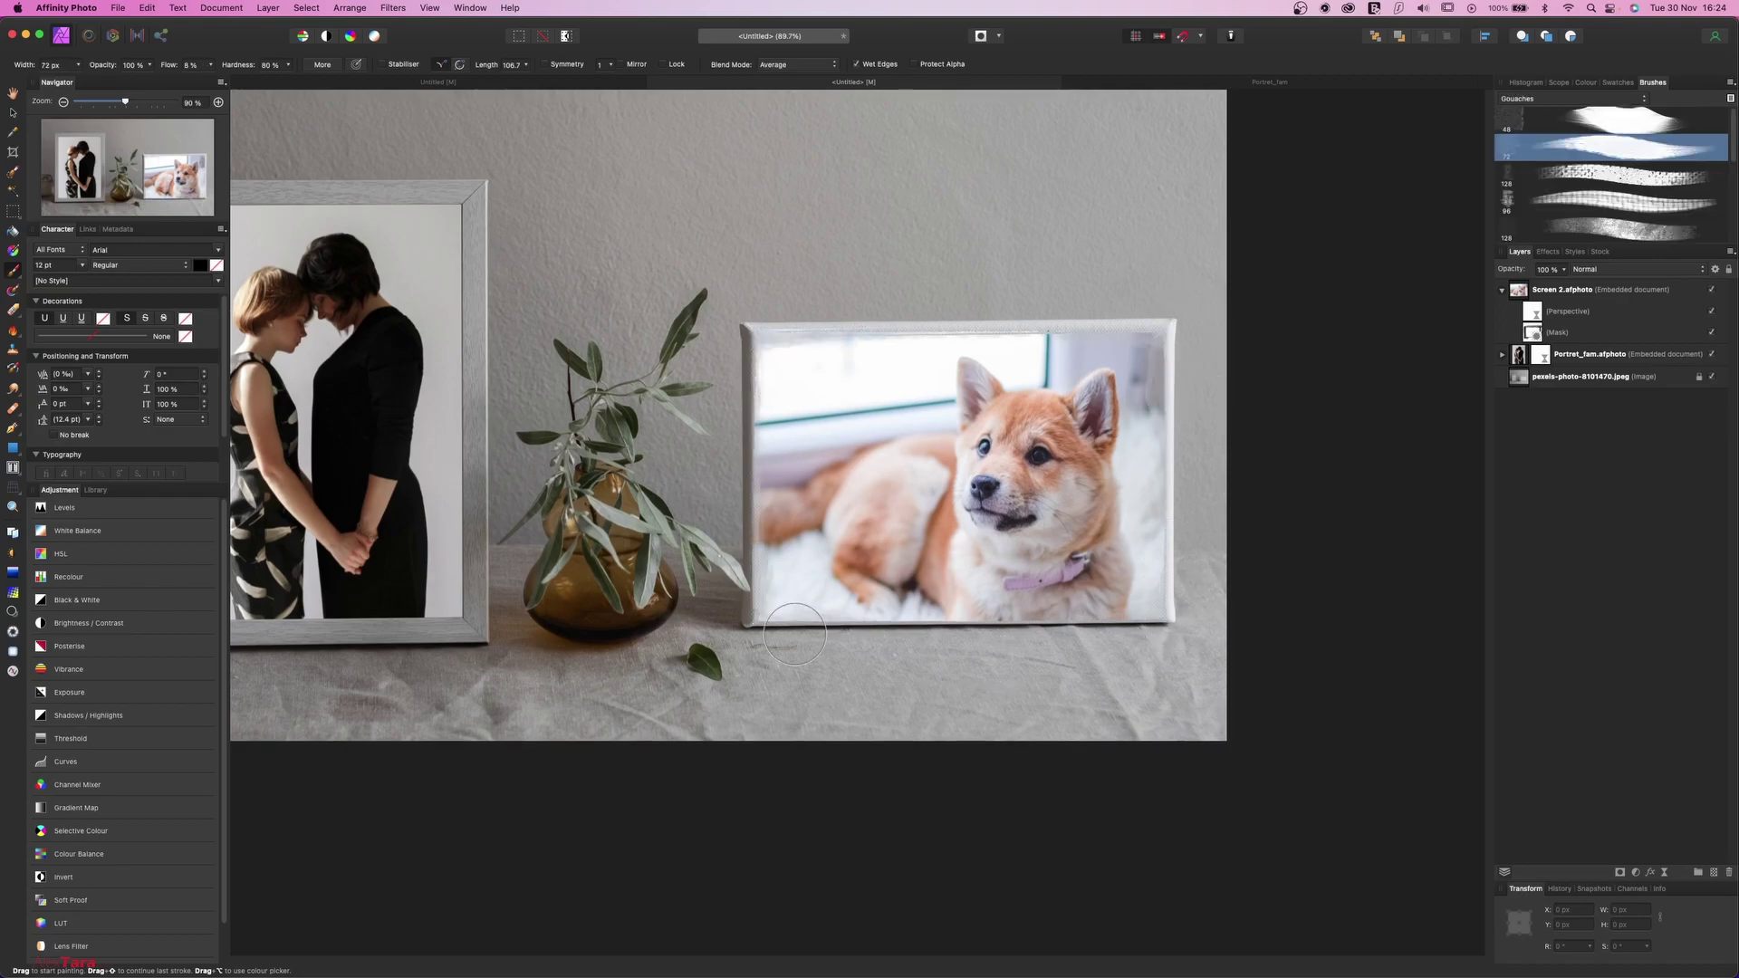
left_click(13, 395)
left_click(83, 441)
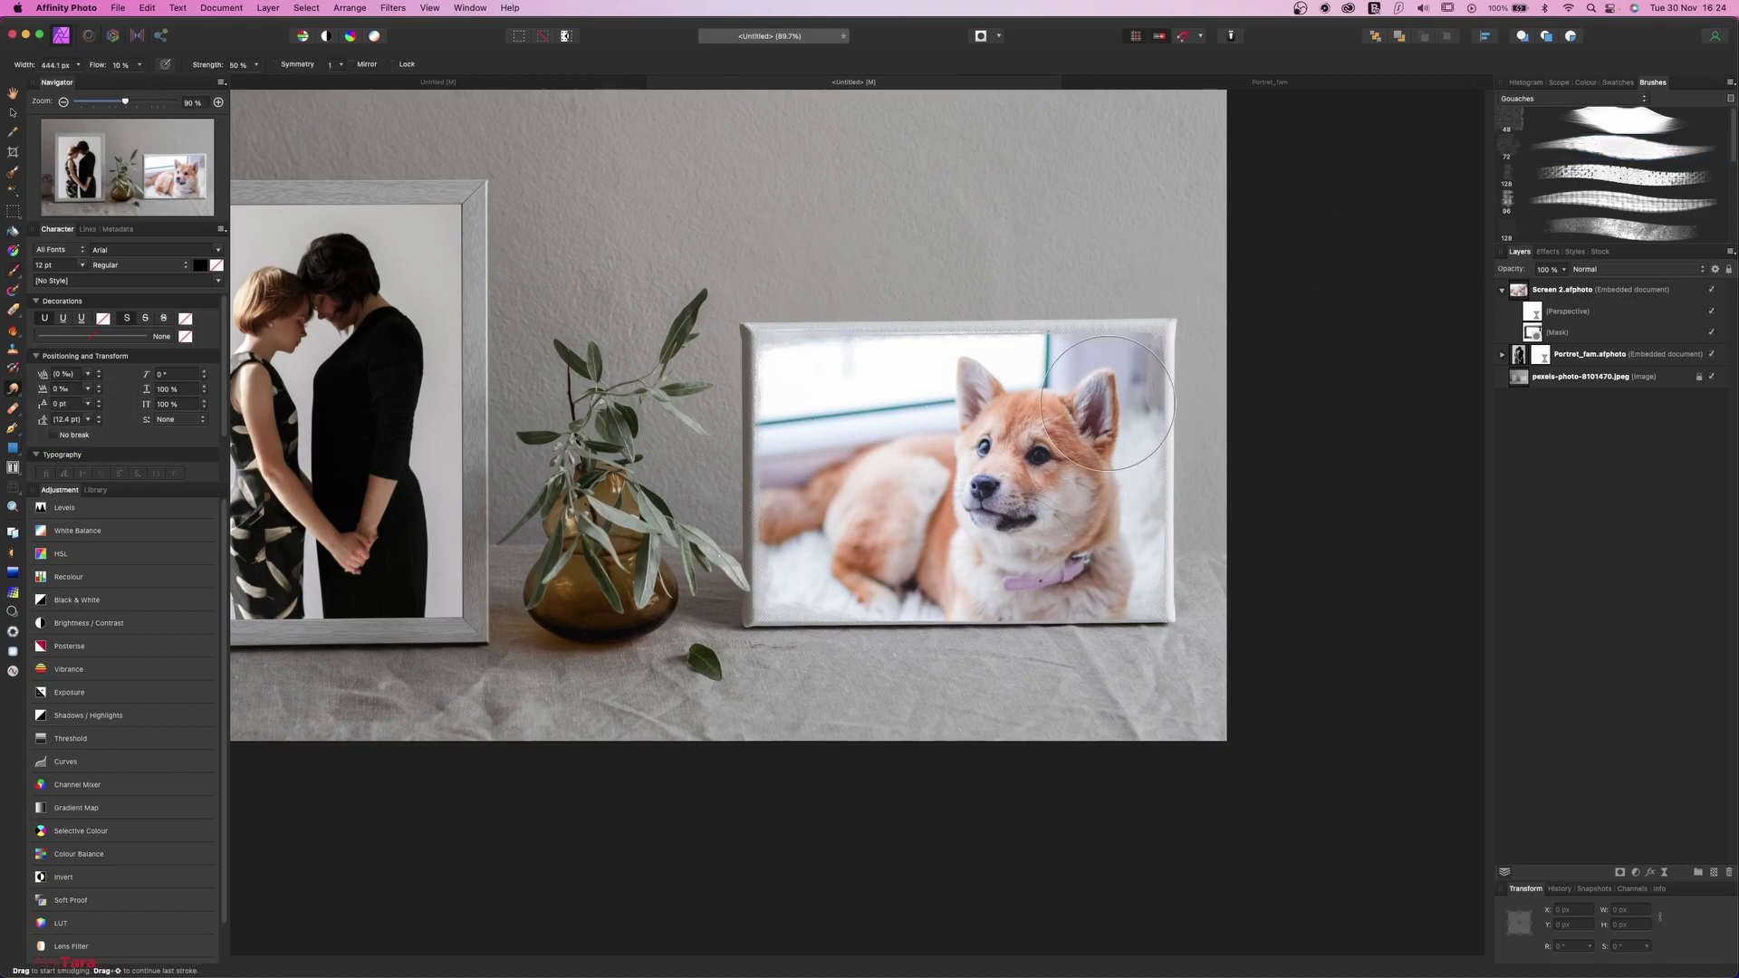
left_click(1536, 332)
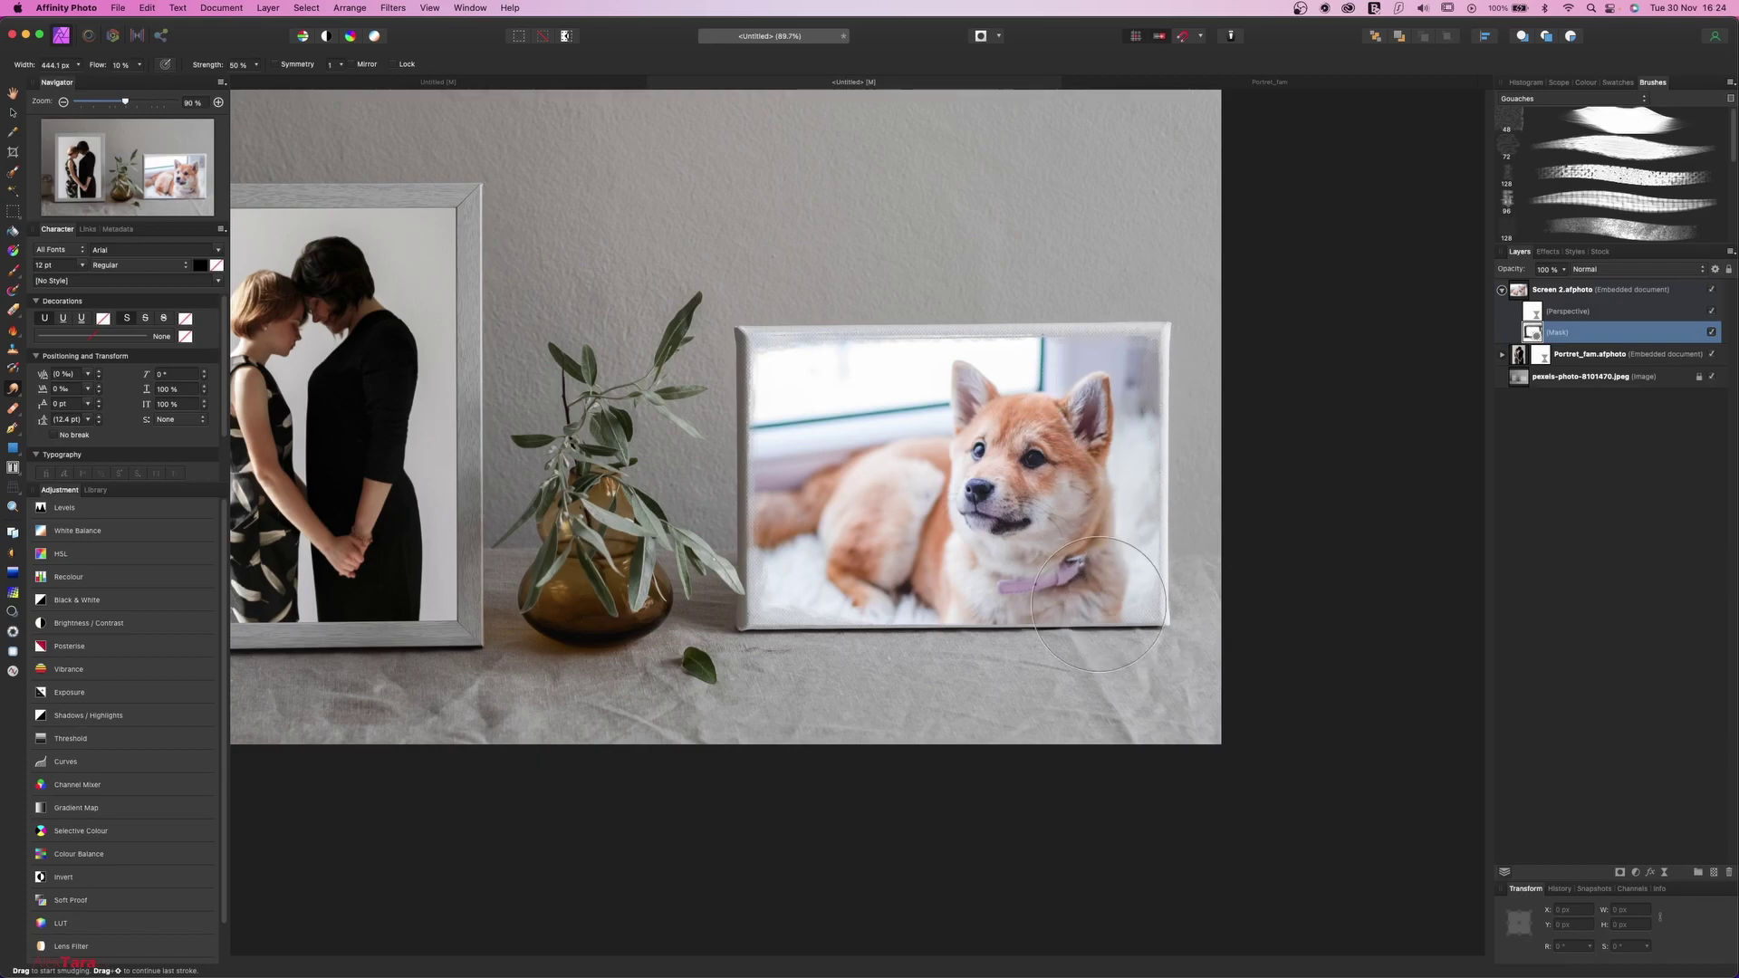
scroll(738, 507, "up", 3)
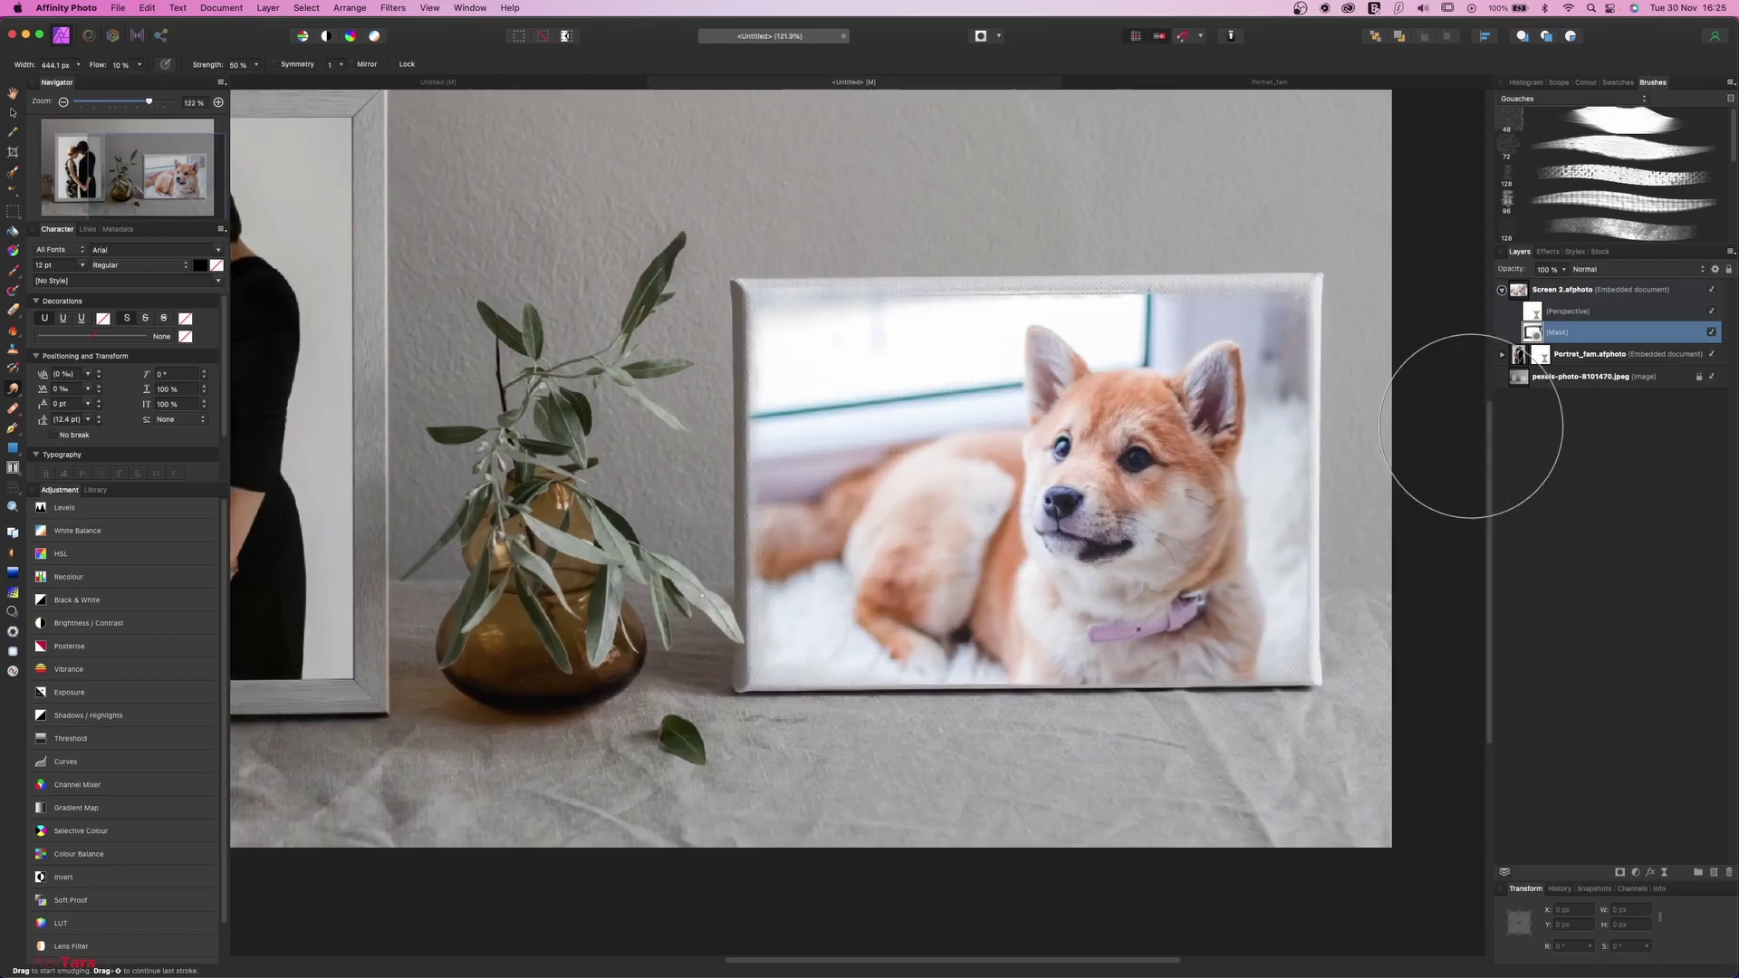
Place a Pexels stock photo of a mother and toddler by a sofa into the embedded Screen 2 document.
left_click(1502, 290)
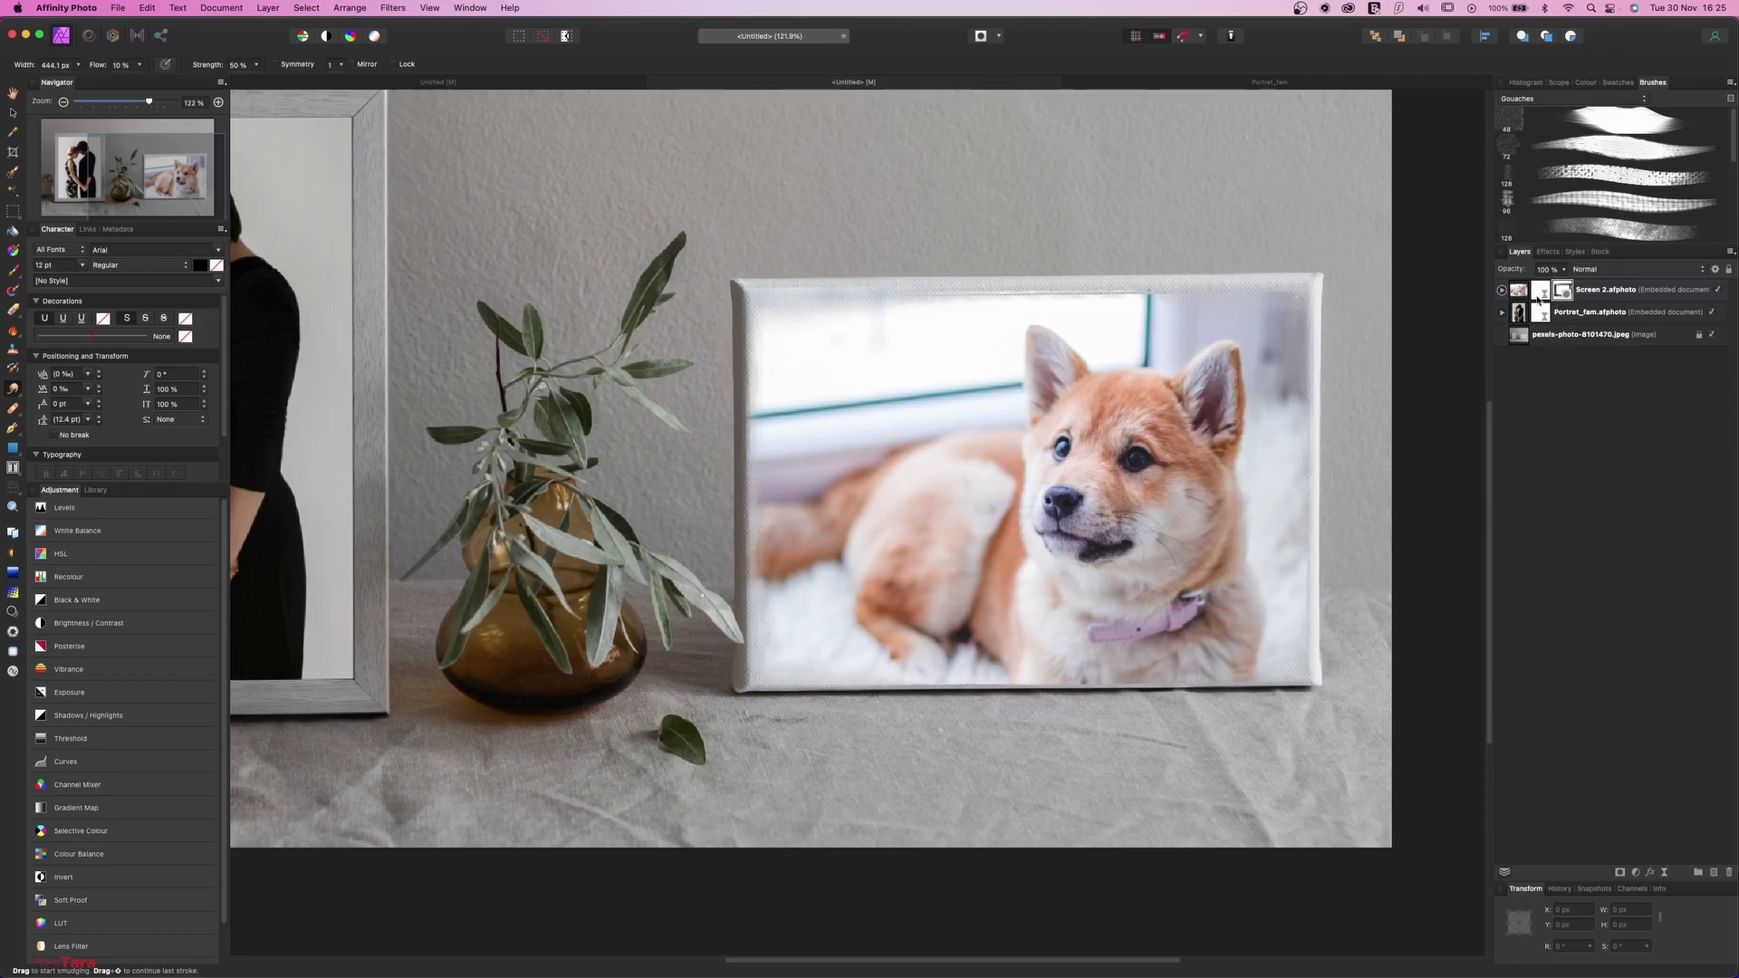
double_click(1522, 292)
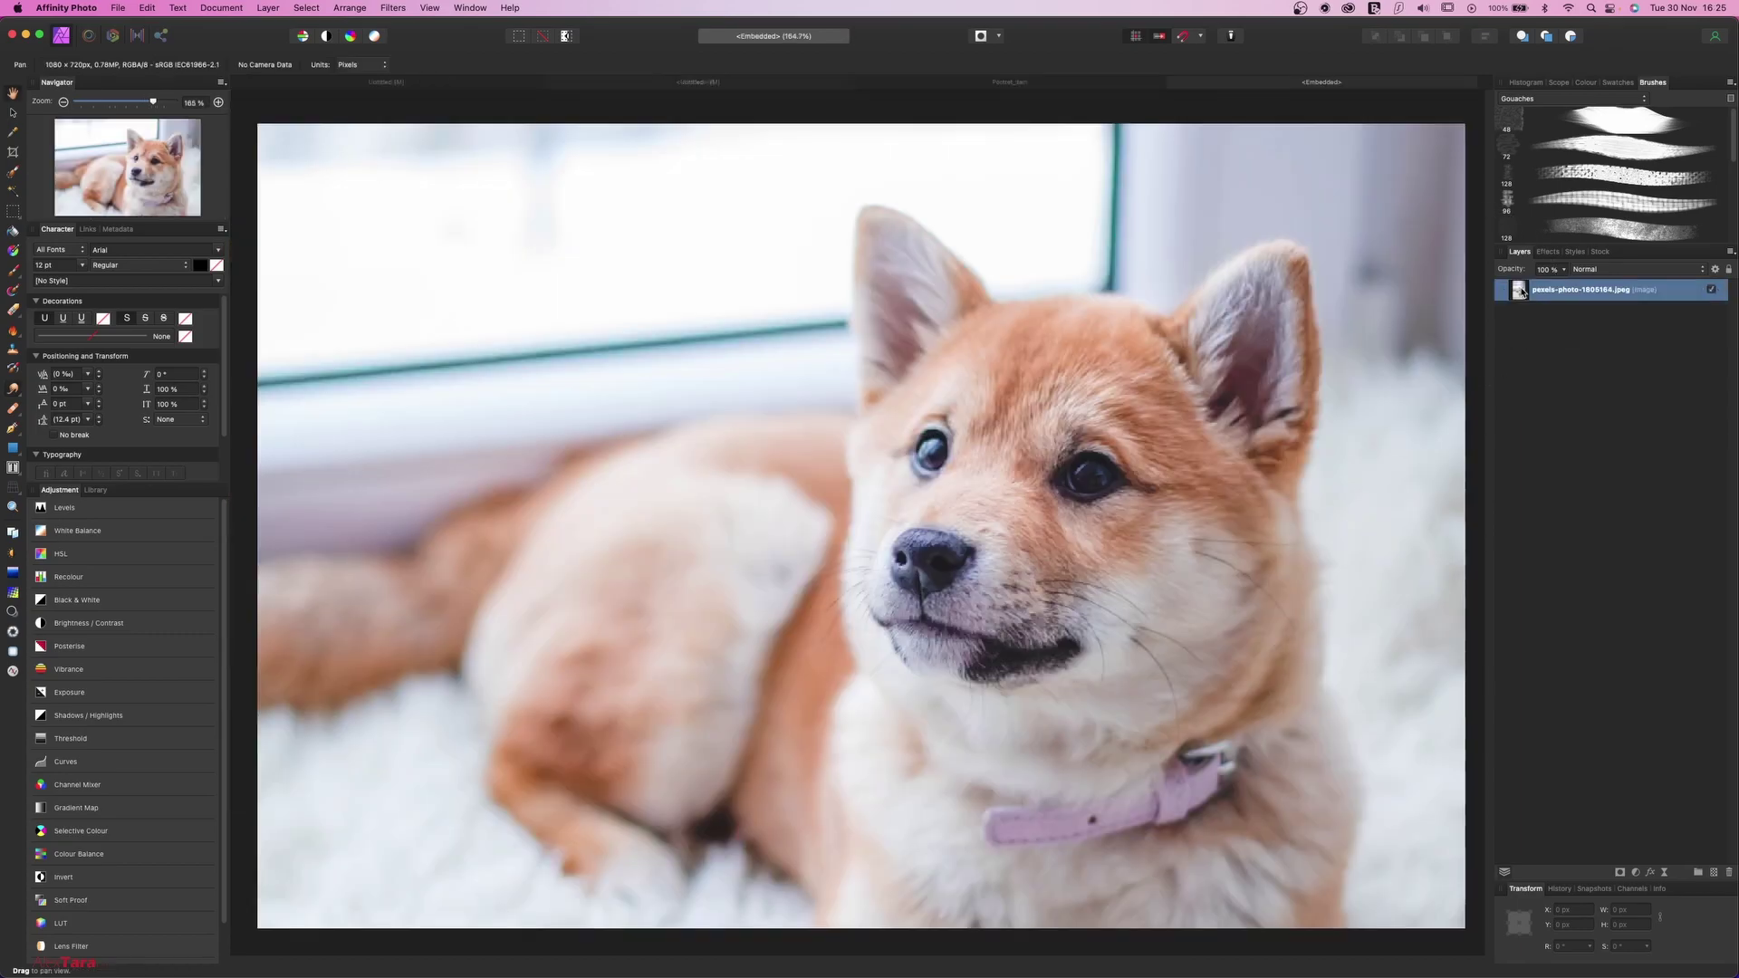
left_click(1600, 252)
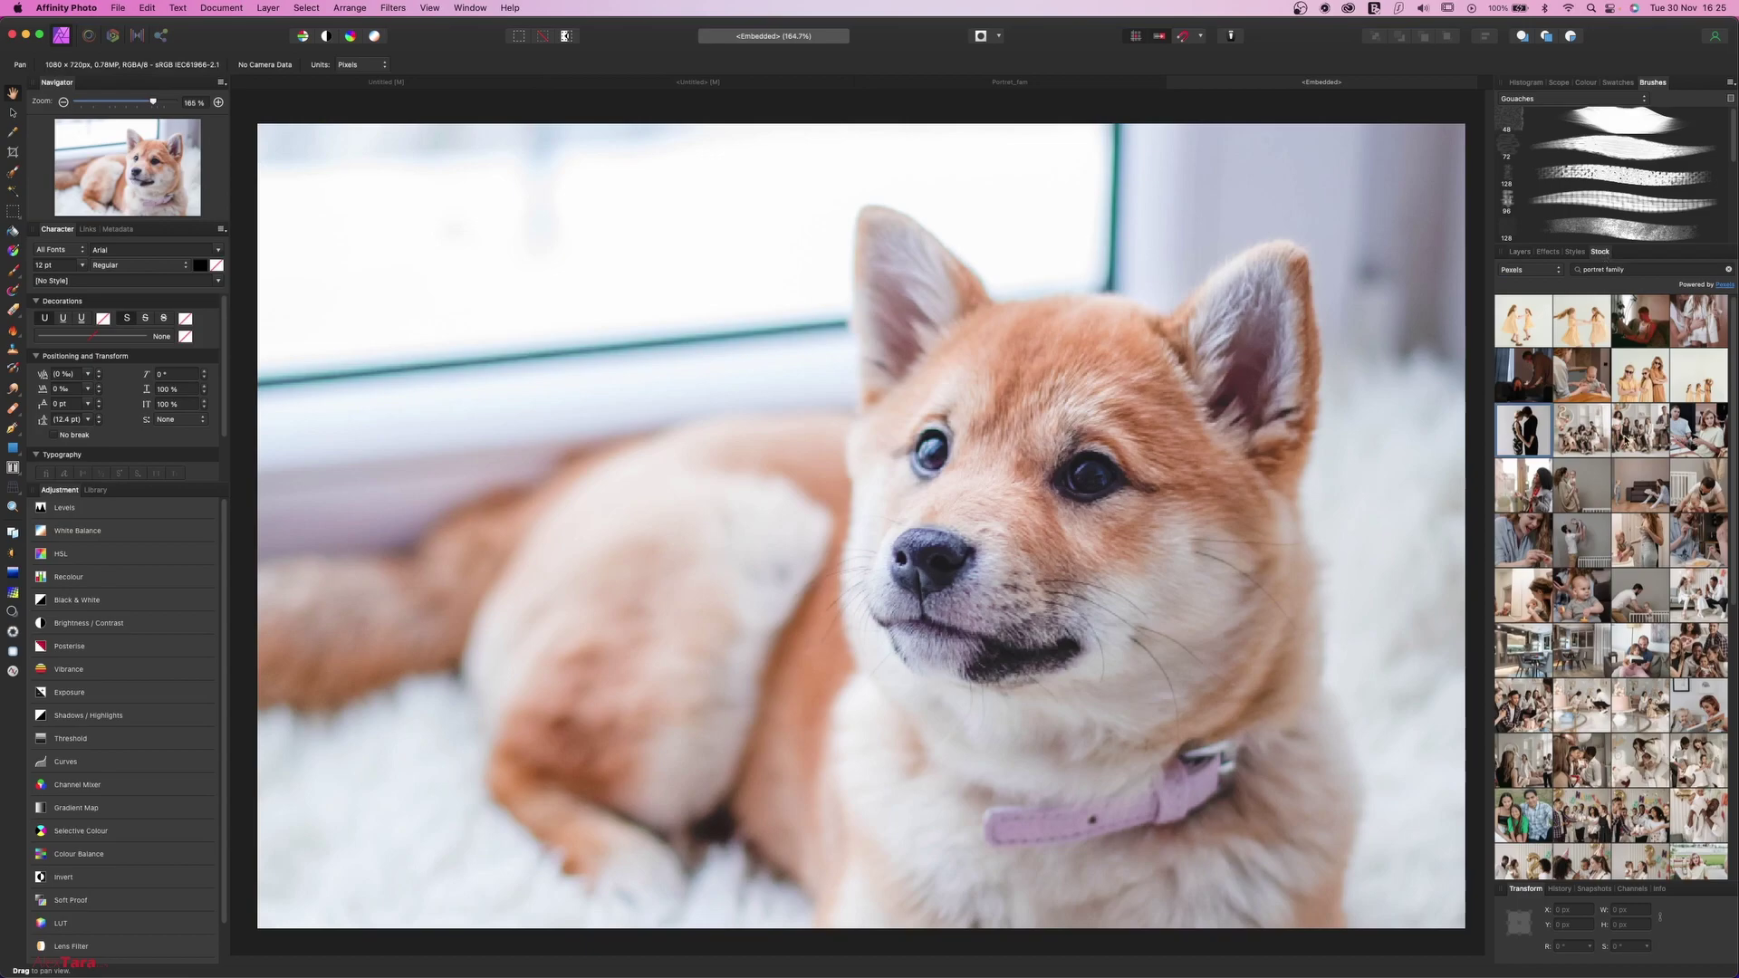
scroll(1641, 461, "down", 2)
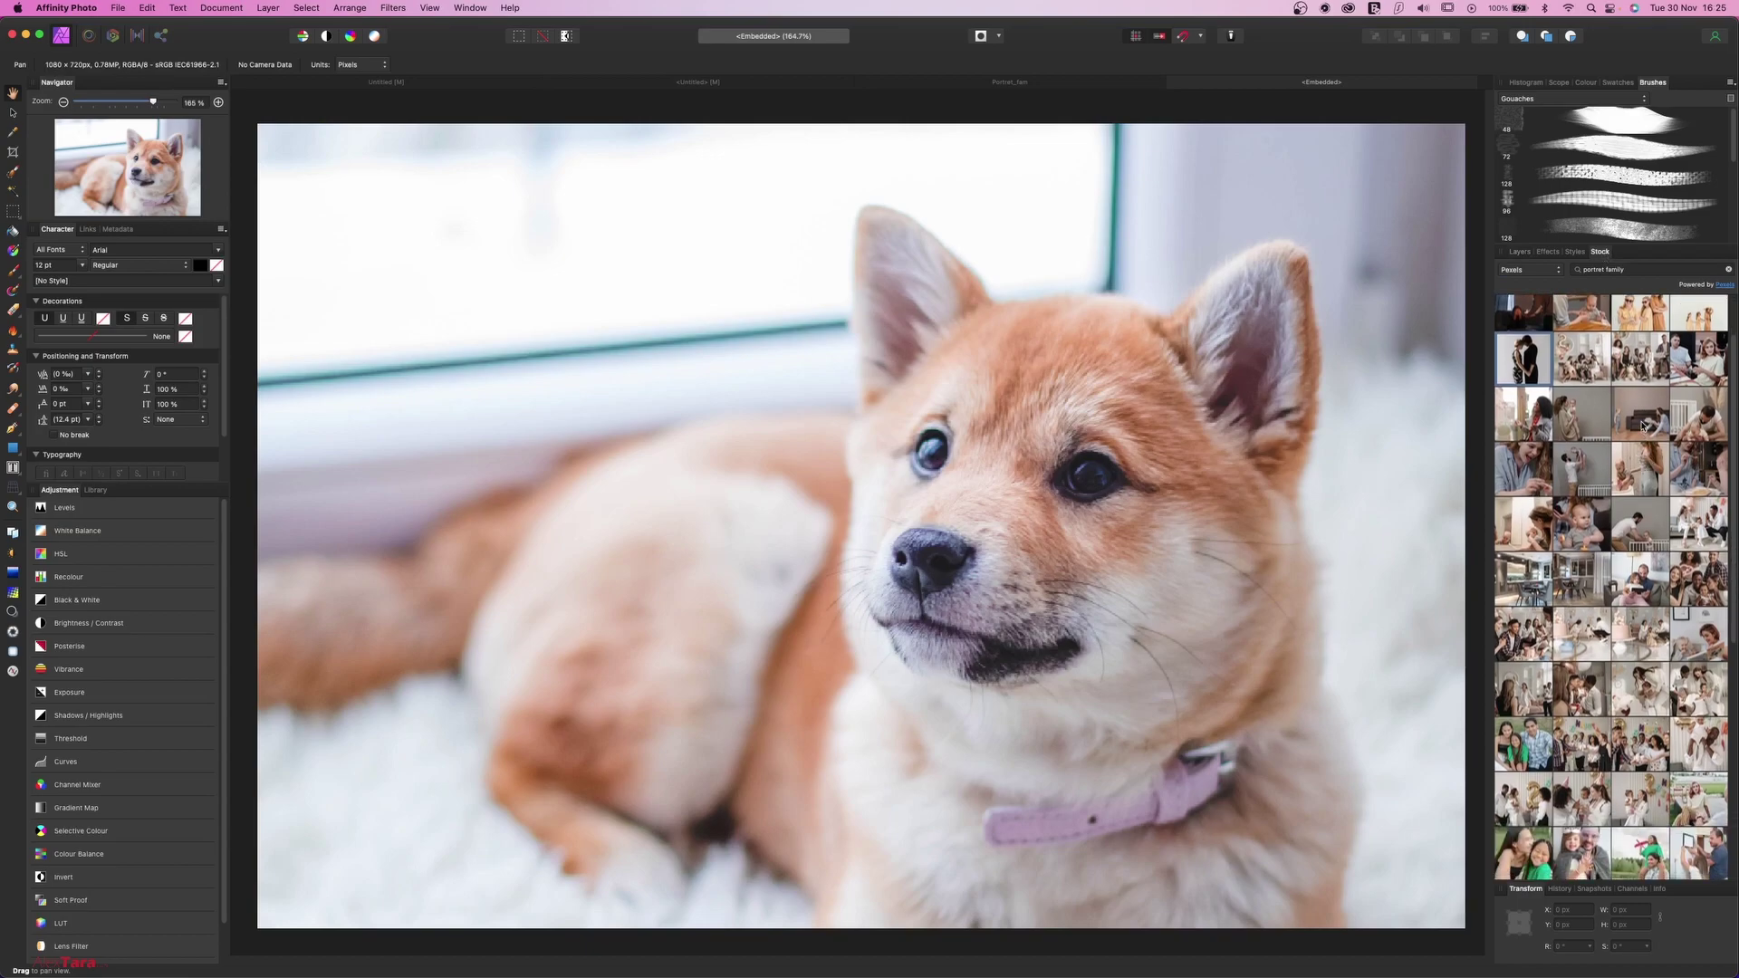
left_click_drag(1643, 424, 871, 505)
scroll(870, 503, "down", 6)
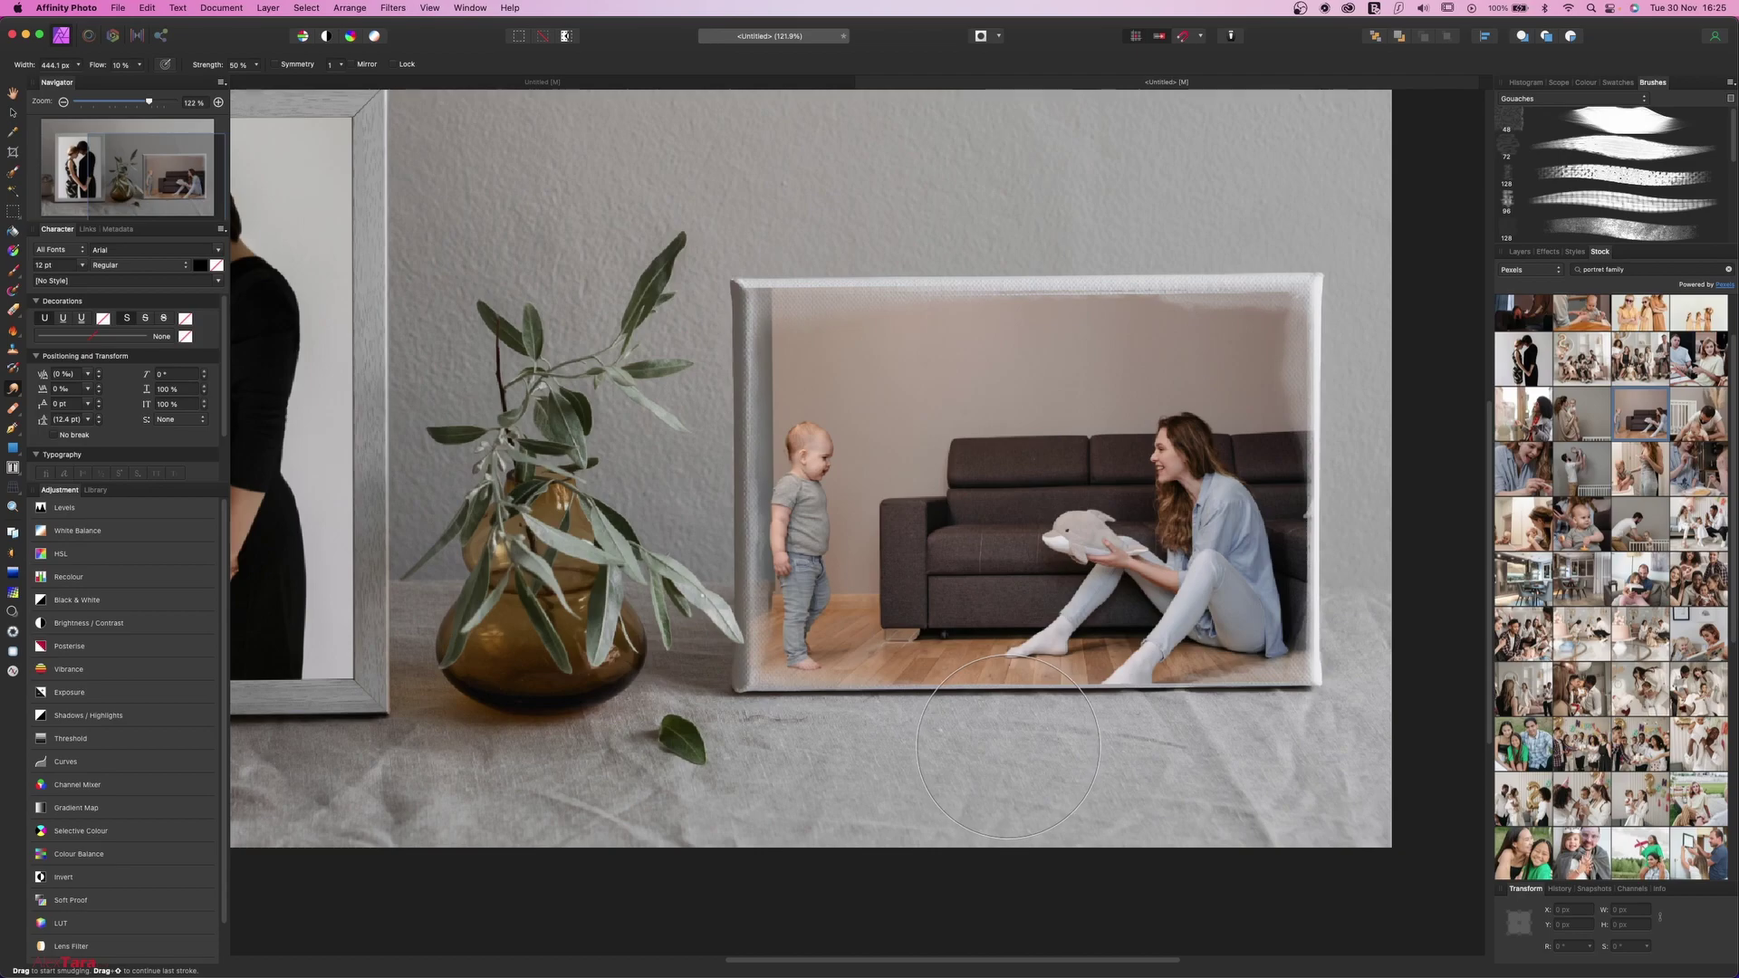
Return to the Layers list and target the Screen 2 frame group's mask.
scroll(1008, 745, "down", 3)
scroll(1089, 607, "up", 1)
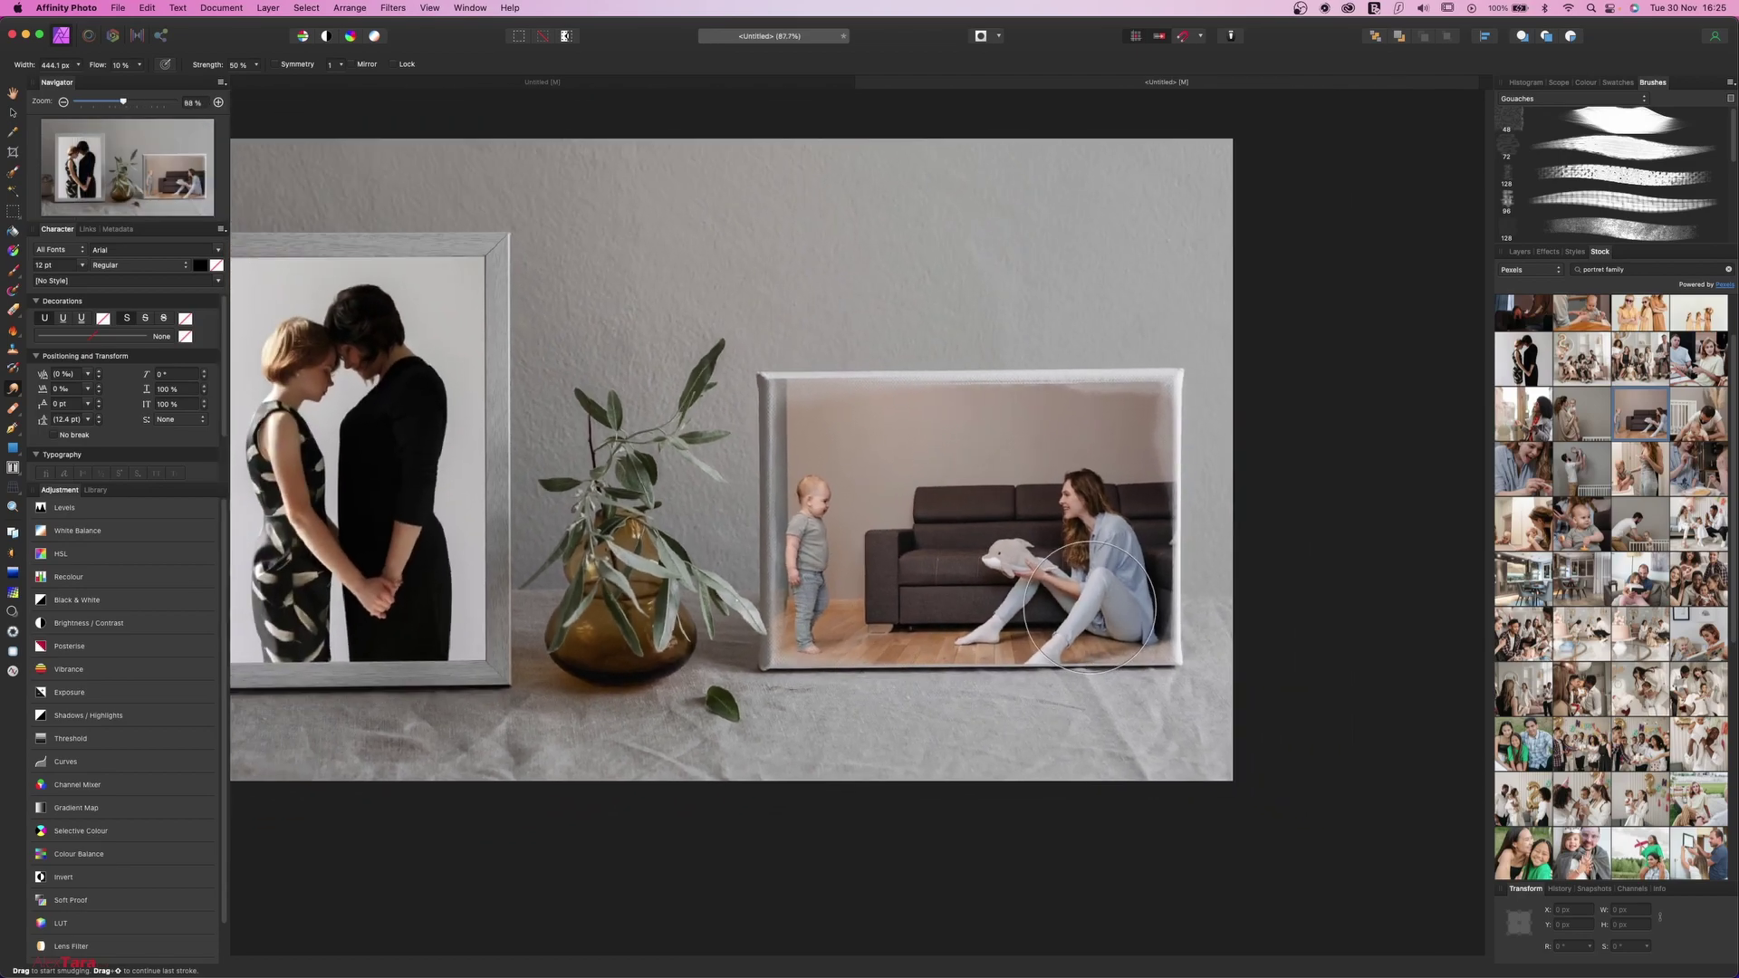
scroll(1090, 606, "up", 4)
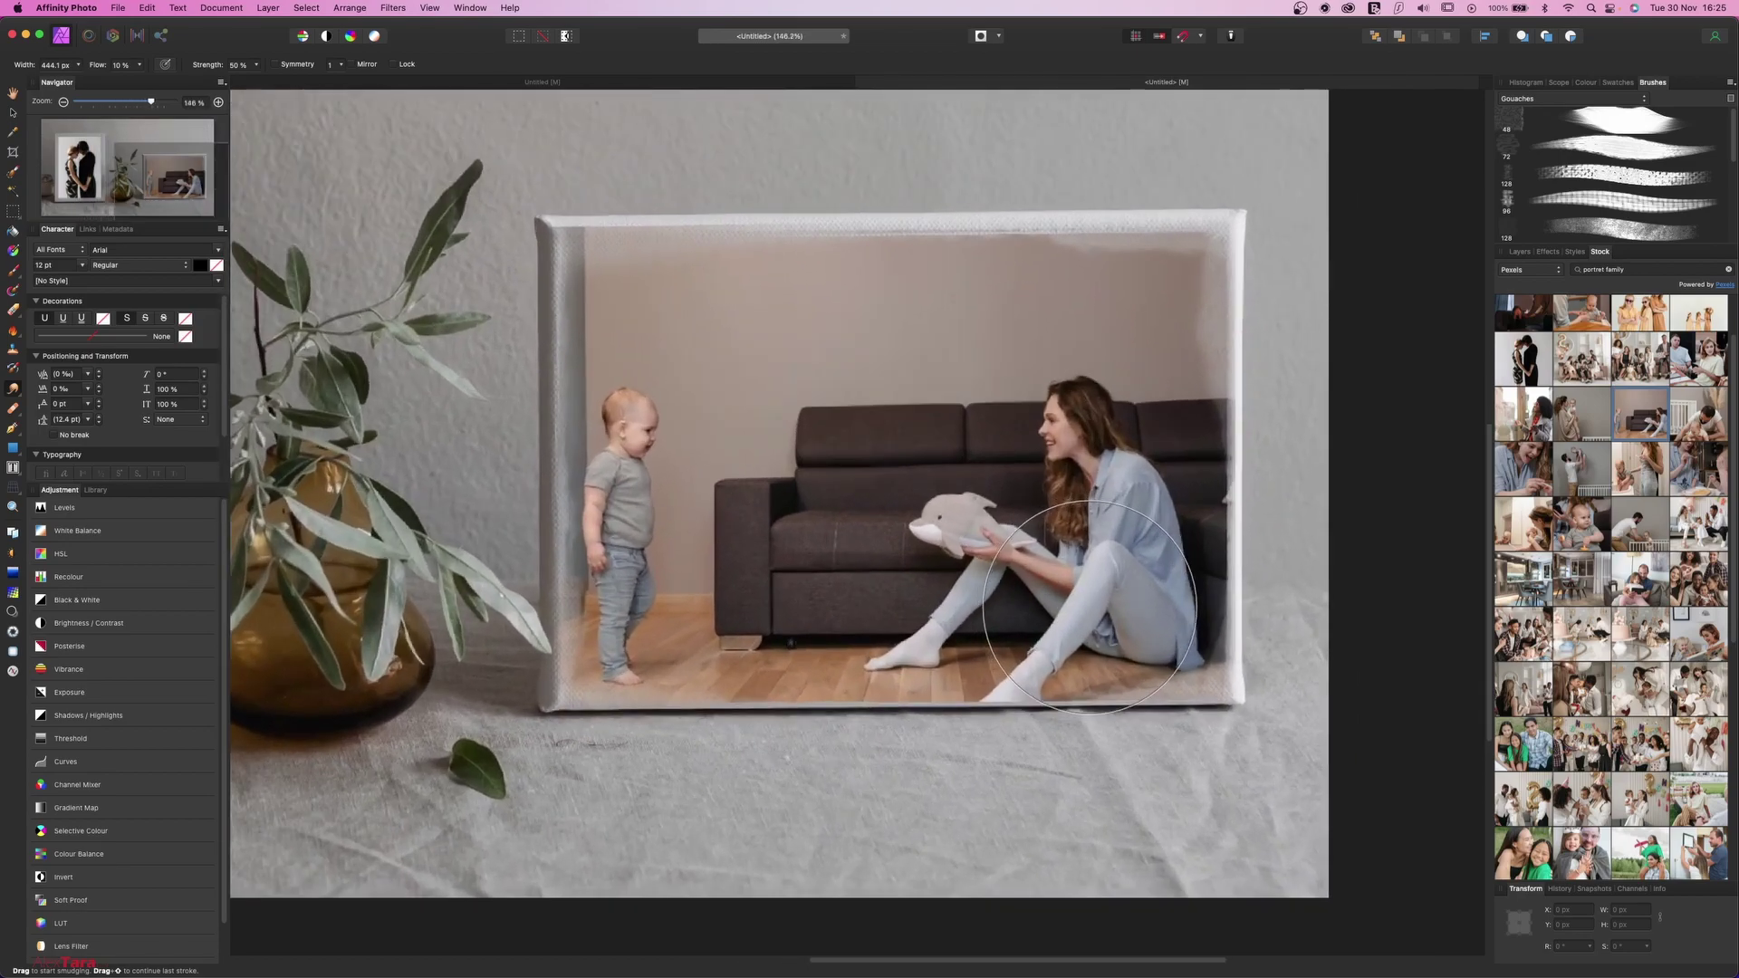
left_click(1519, 252)
left_click(1564, 289)
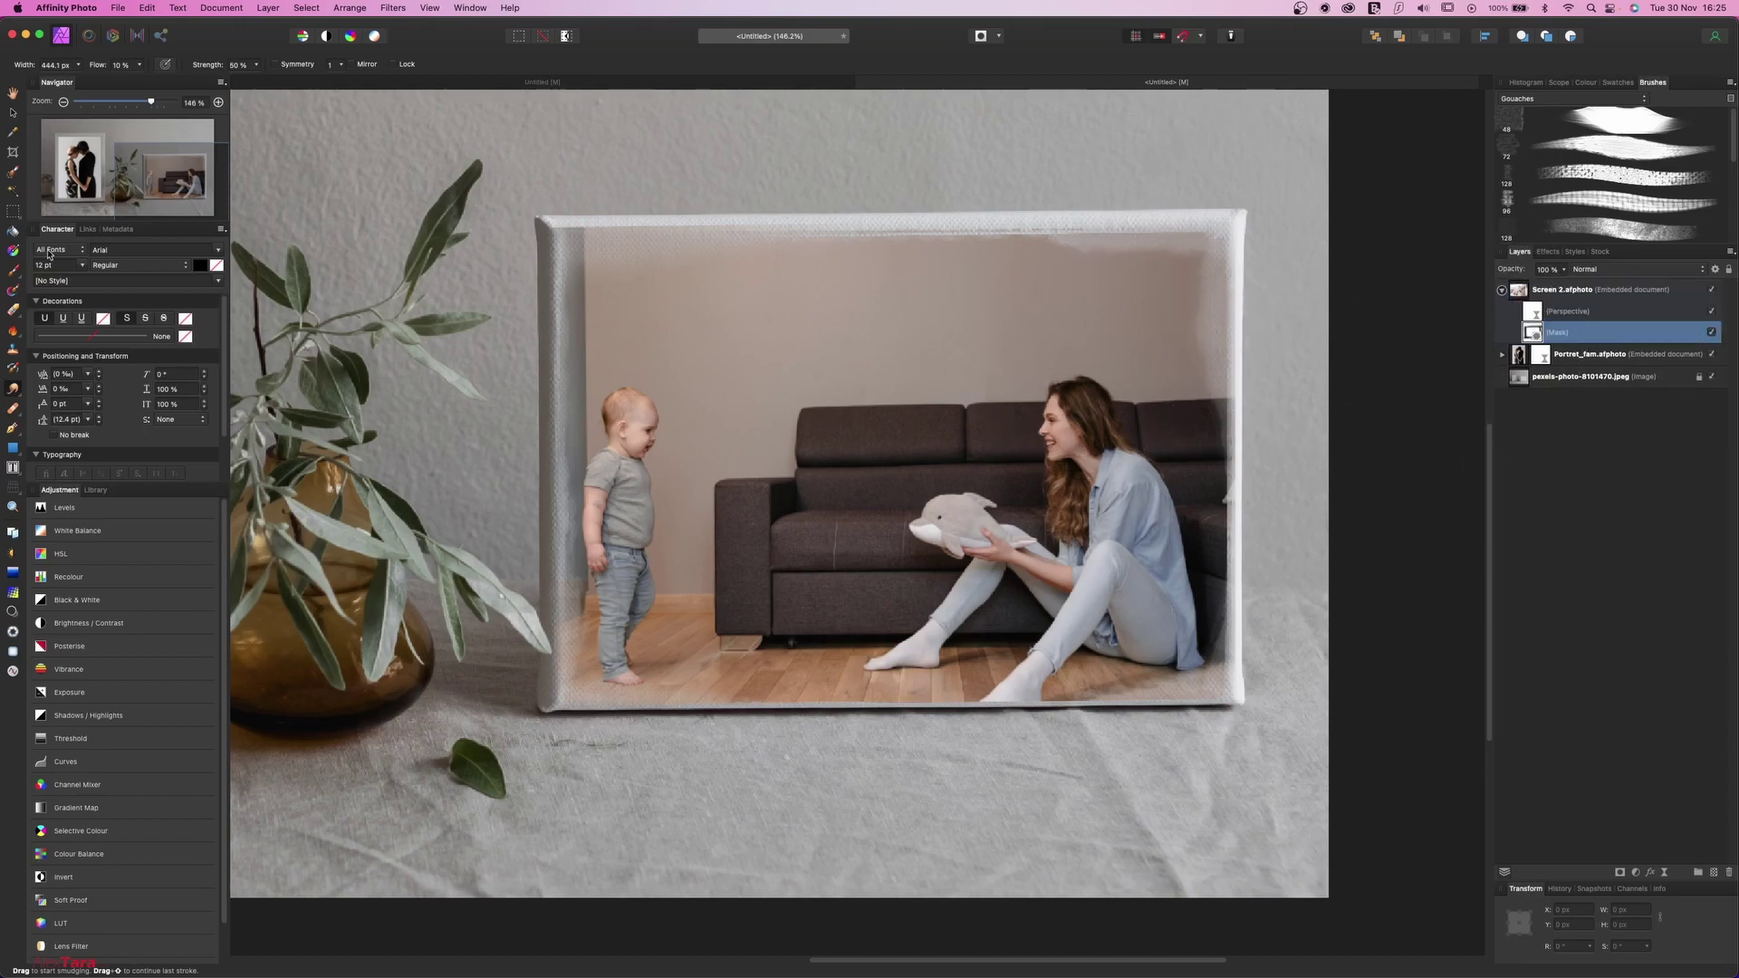
Brush the mask along the sofa photo's right edge and top-right corner, then select the left portrait.
key("b")
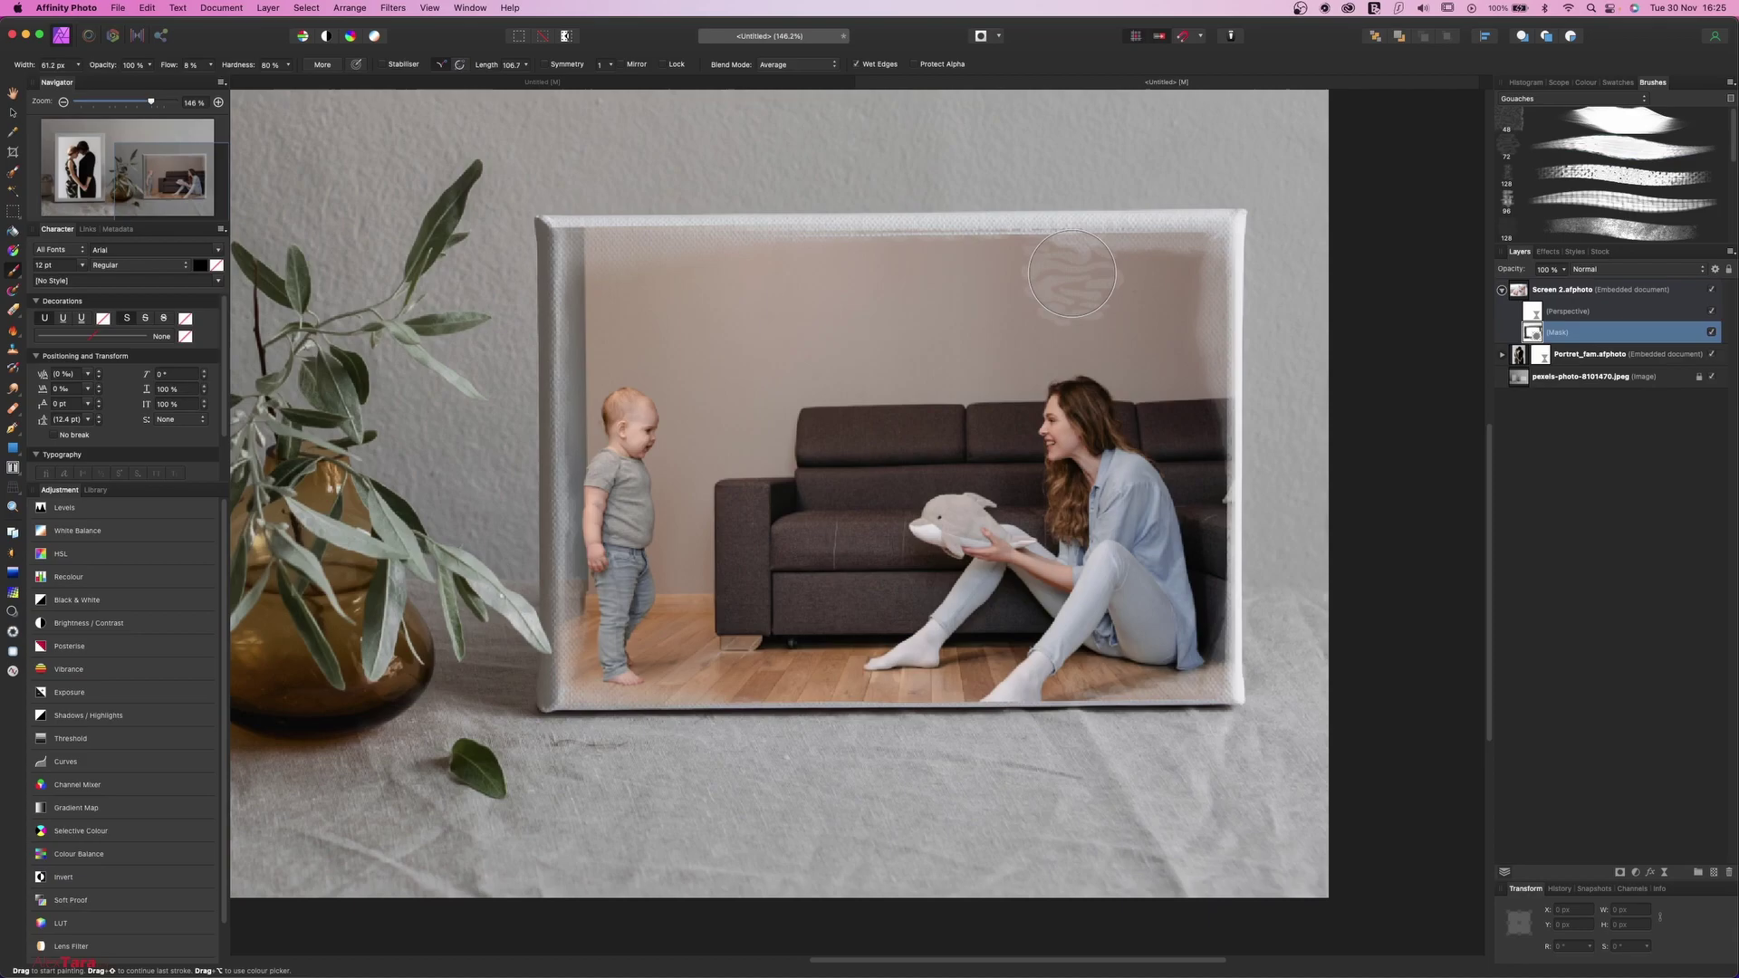
mouse_move(1202, 354)
left_mouse_down()
mouse_move(1204, 407)
mouse_move(1215, 290)
mouse_move(1196, 282)
left_mouse_up()
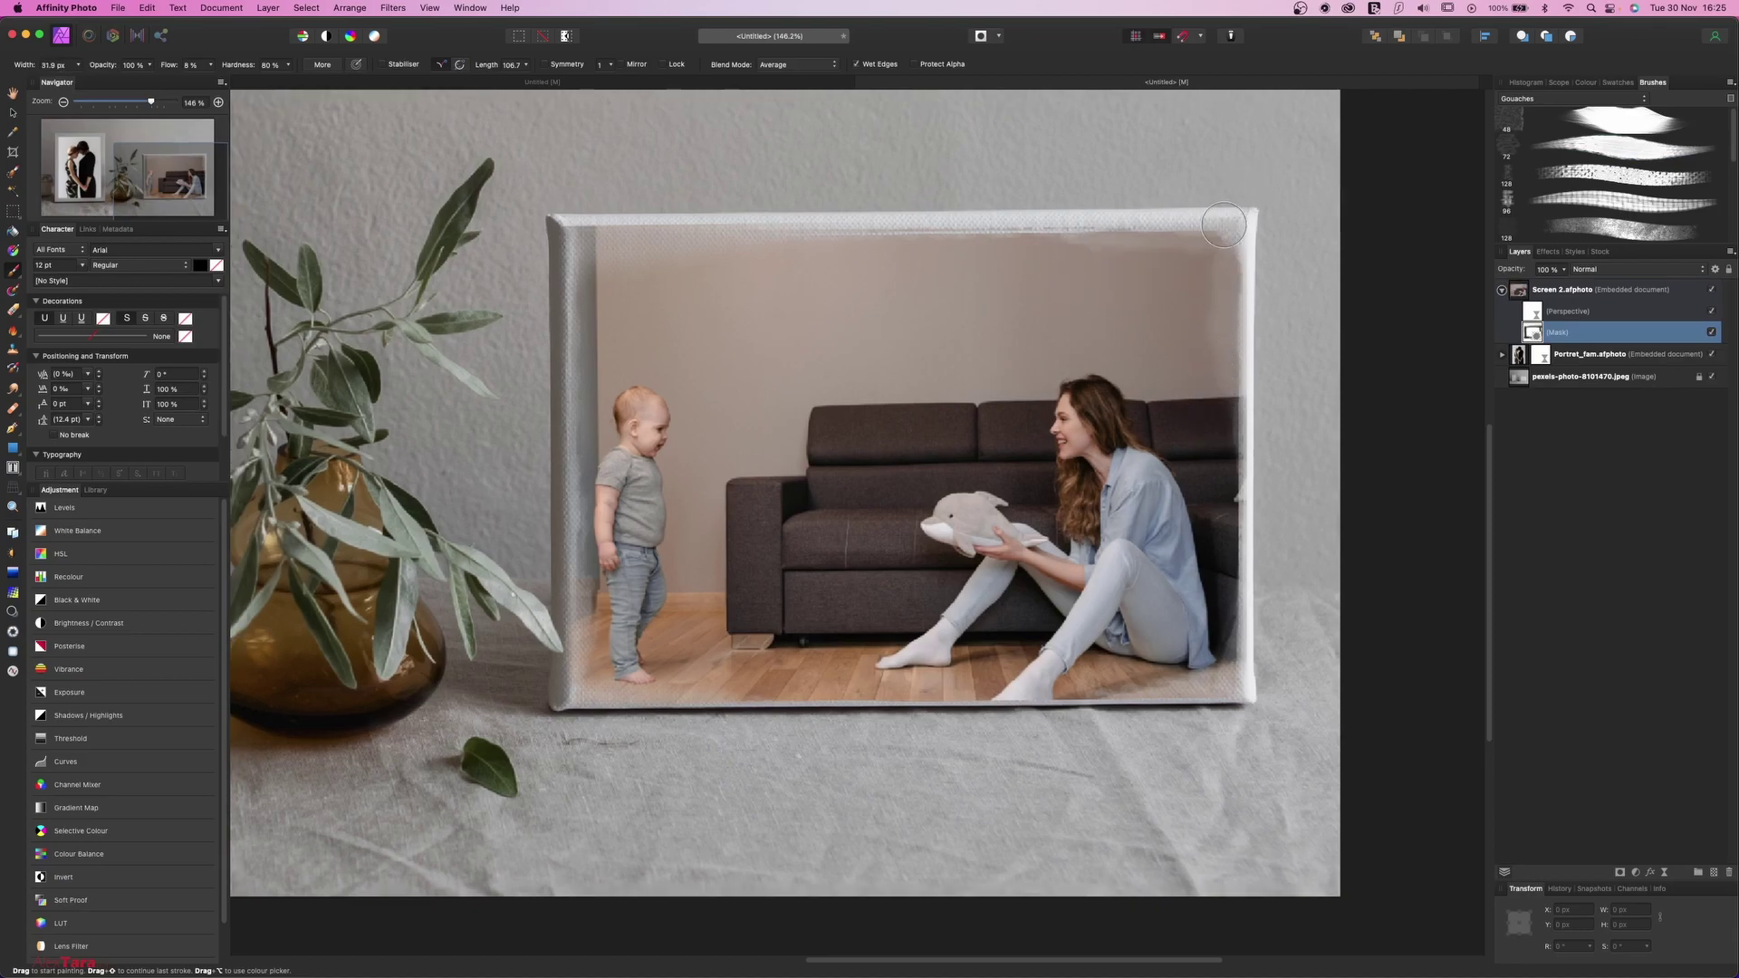
mouse_move(1225, 220)
left_mouse_down()
mouse_move(1115, 207)
mouse_move(1245, 215)
left_mouse_up()
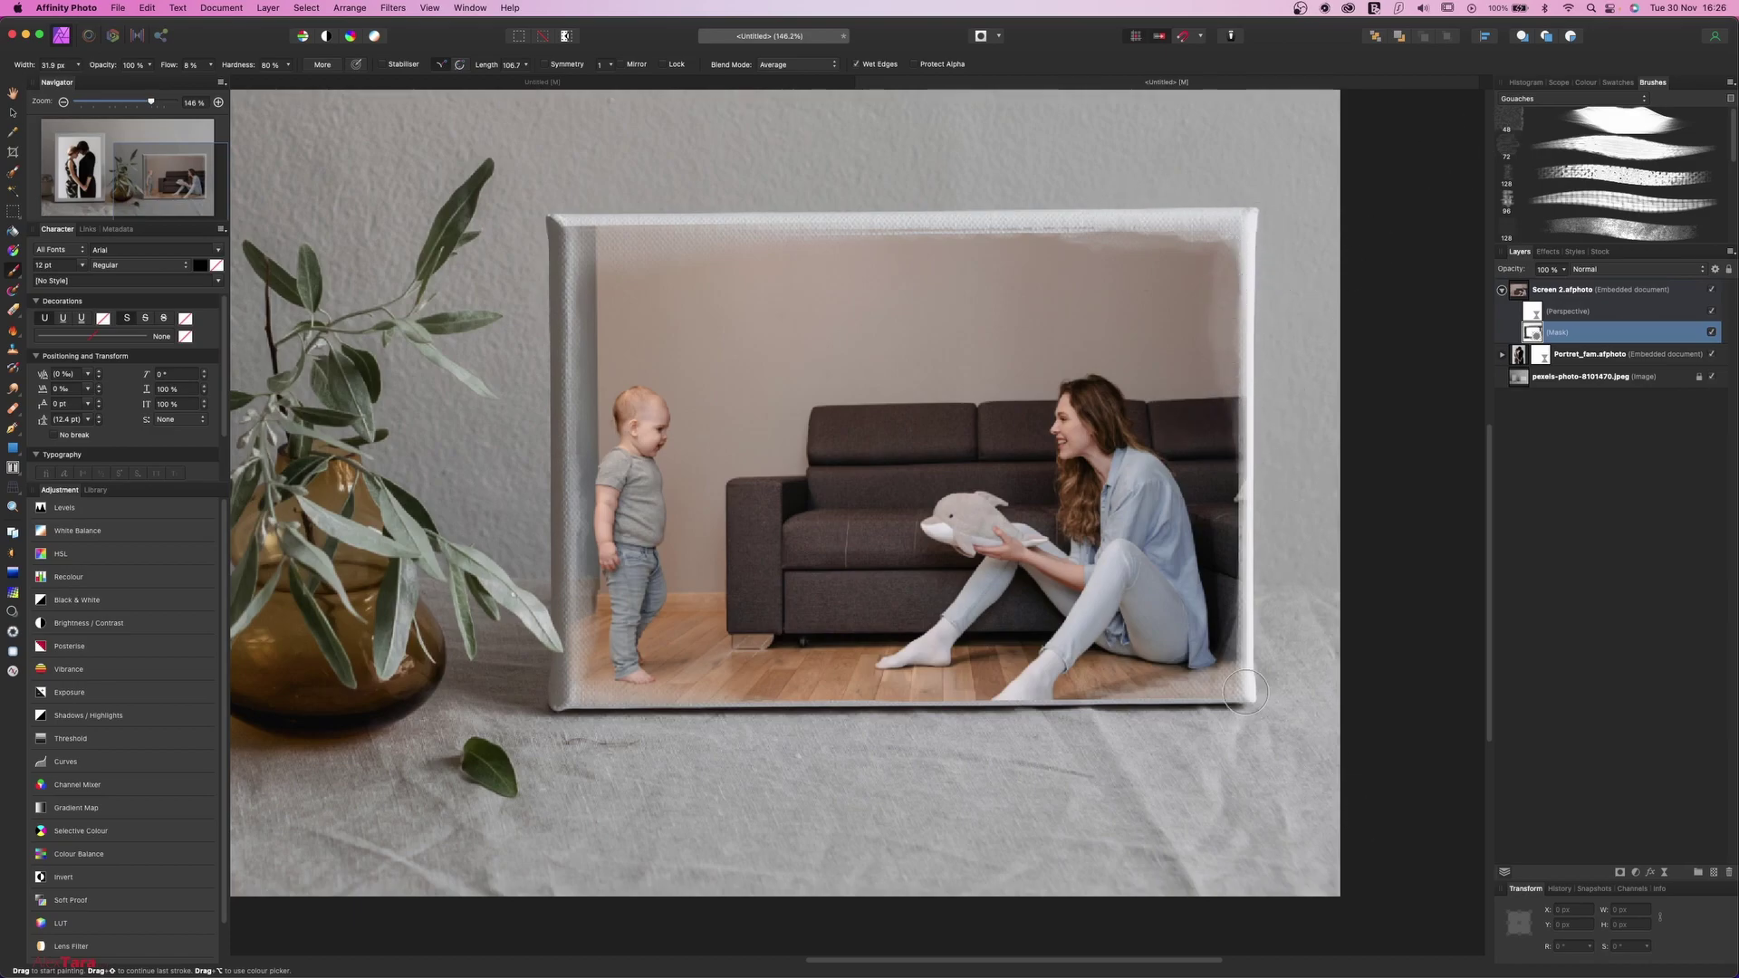
scroll(1213, 717, "down", 10)
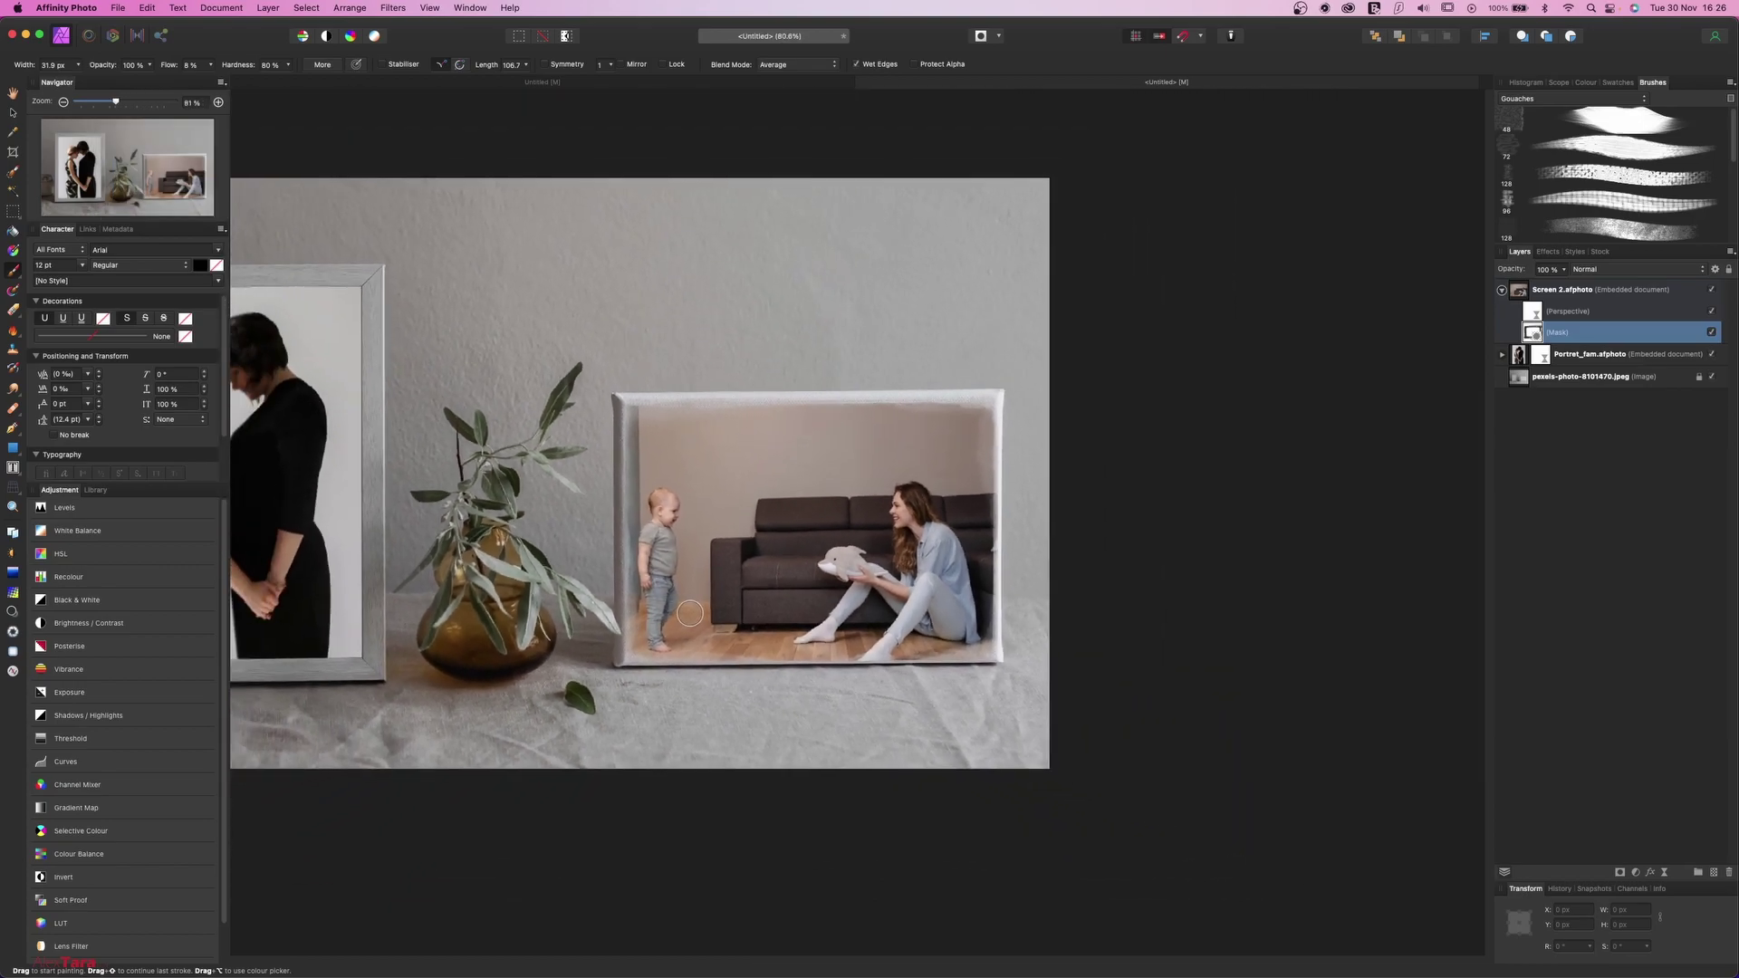
scroll(690, 613, "left", 3)
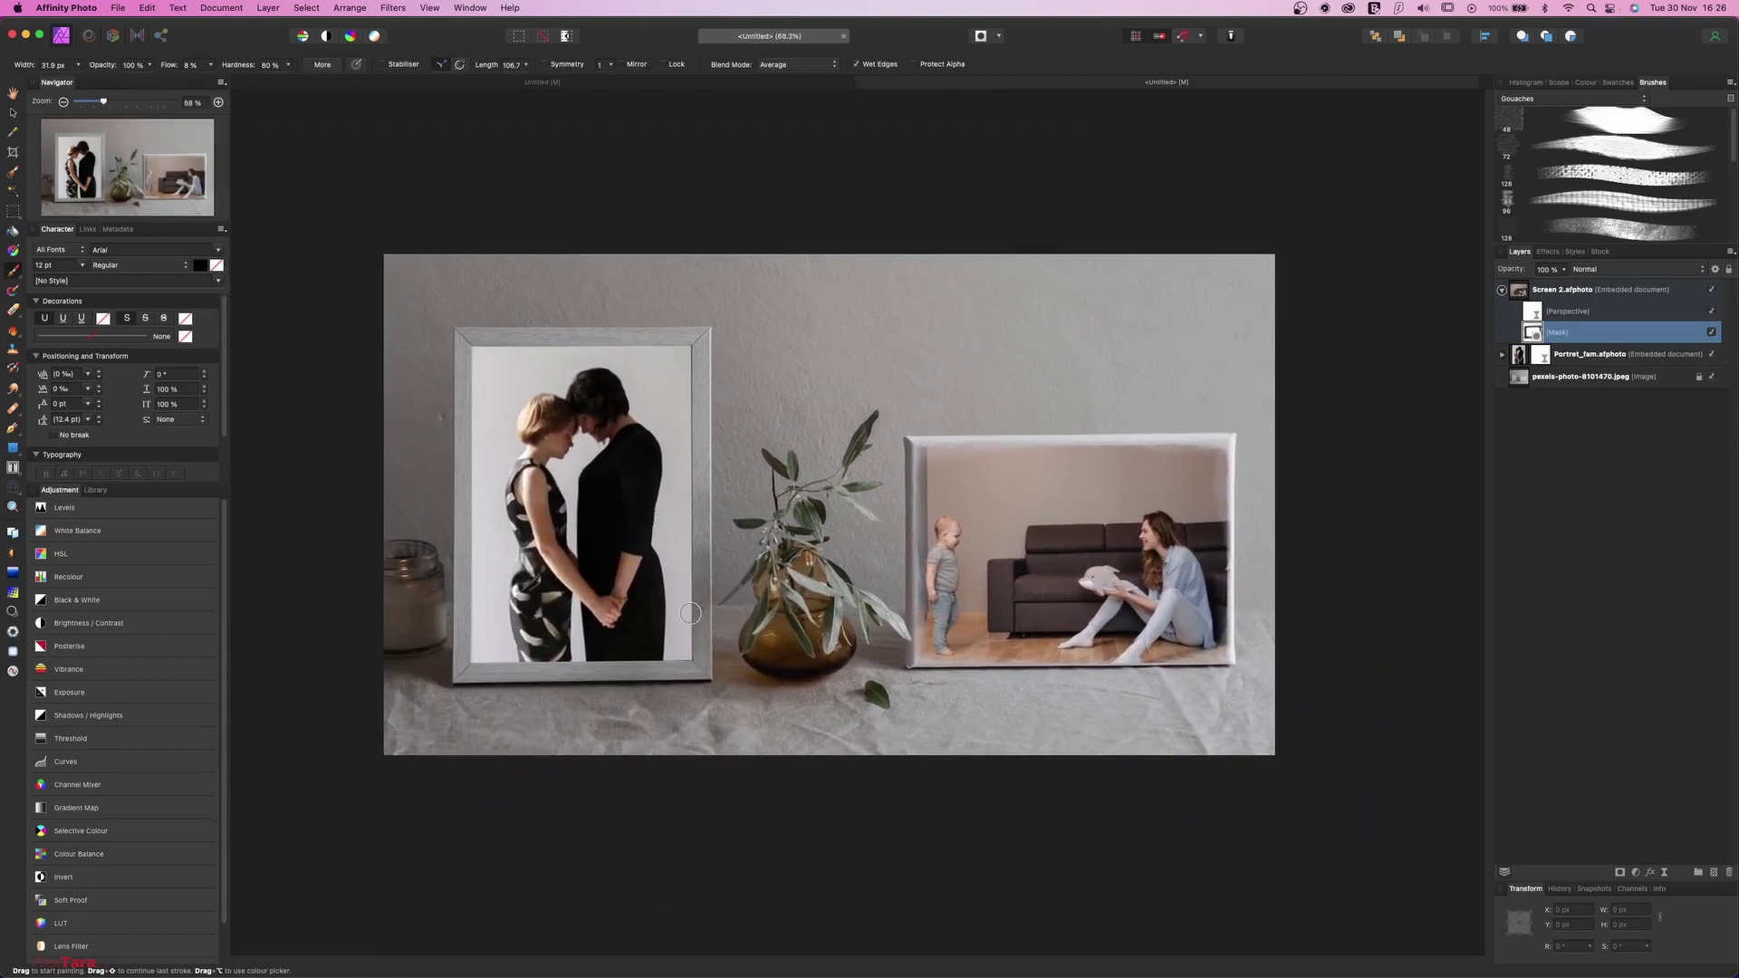
scroll(499, 459, "up", 6)
key("v")
left_click(500, 459)
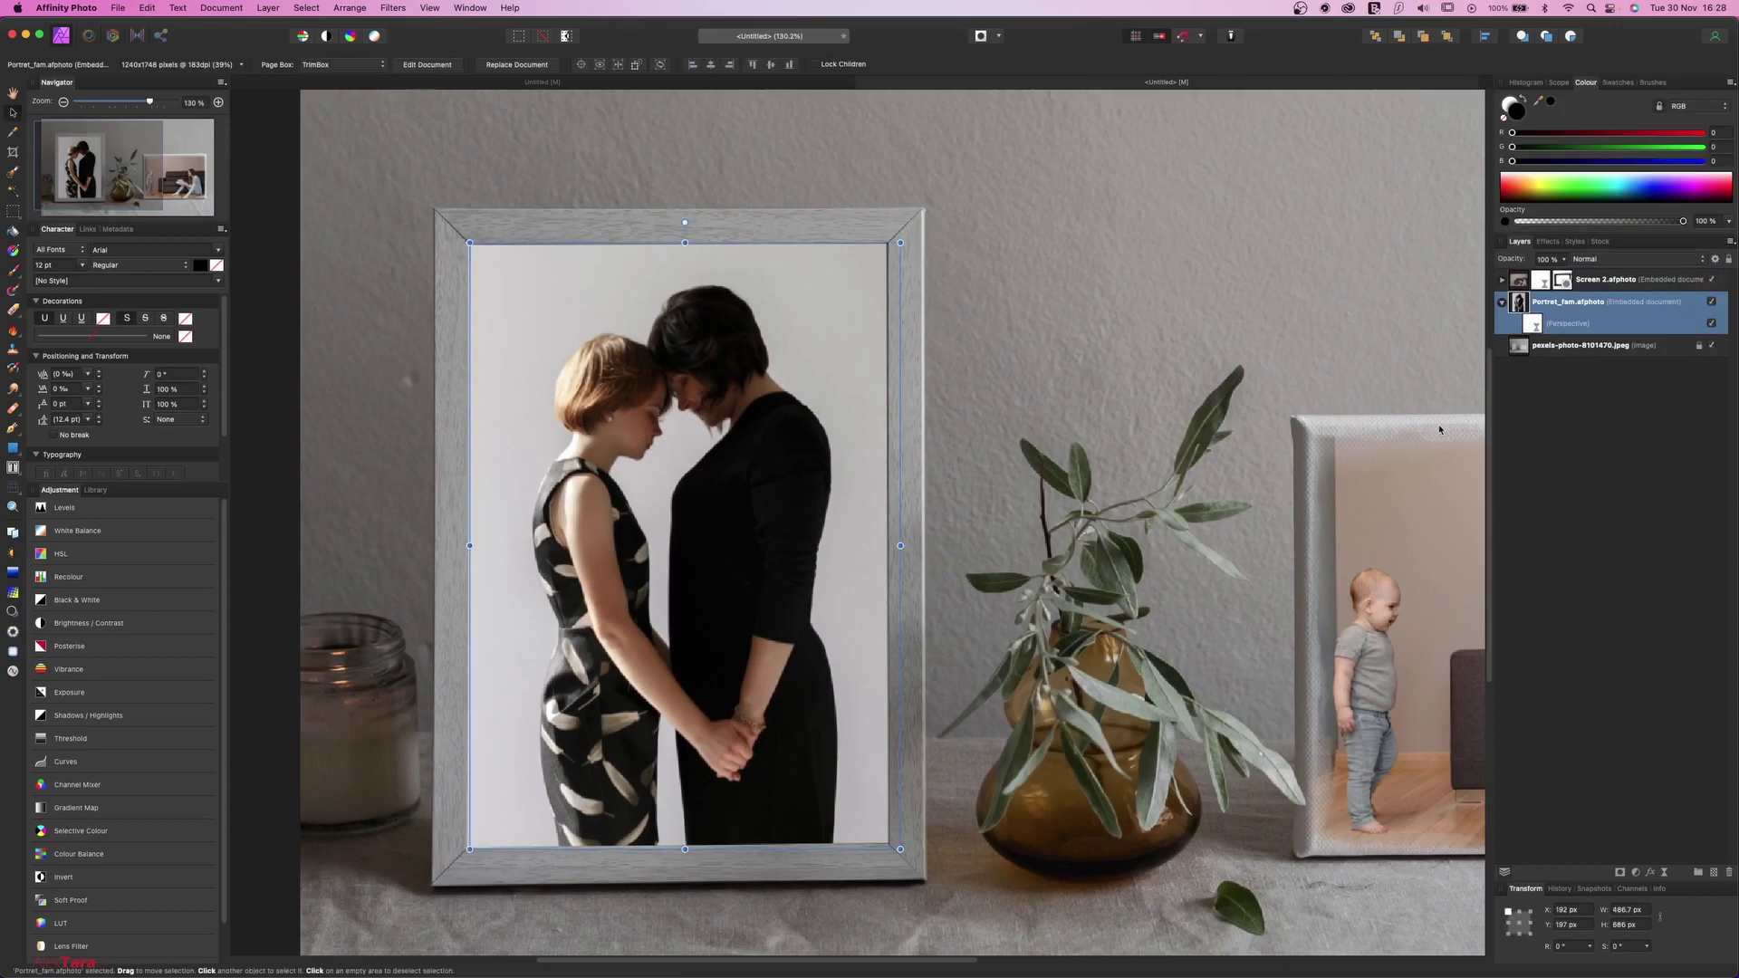
Give the left portrait an Inner Shadow with a 17.1 px radius and adjusted offset and angle.
left_click(1649, 872)
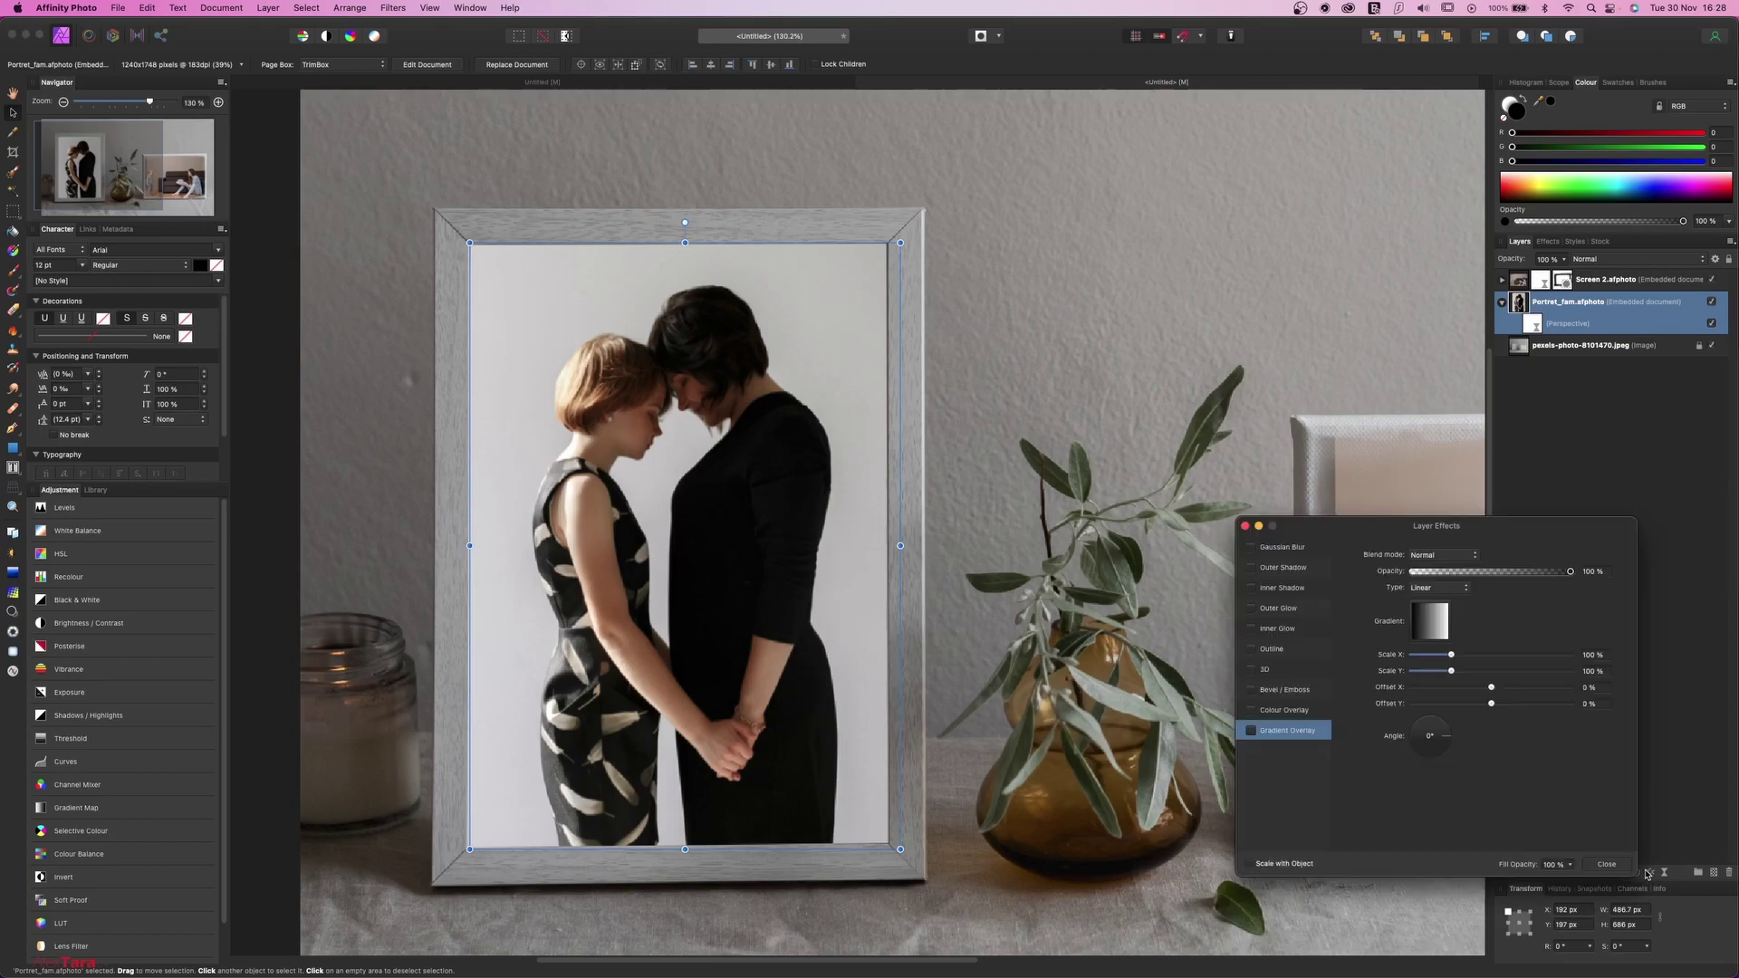
left_click(1286, 593)
mouse_move(1428, 588)
left_mouse_down()
mouse_move(1448, 605)
mouse_move(1411, 622)
mouse_move(1425, 627)
mouse_move(1445, 587)
mouse_move(1496, 591)
mouse_move(1454, 604)
left_mouse_up()
left_click(1394, 705)
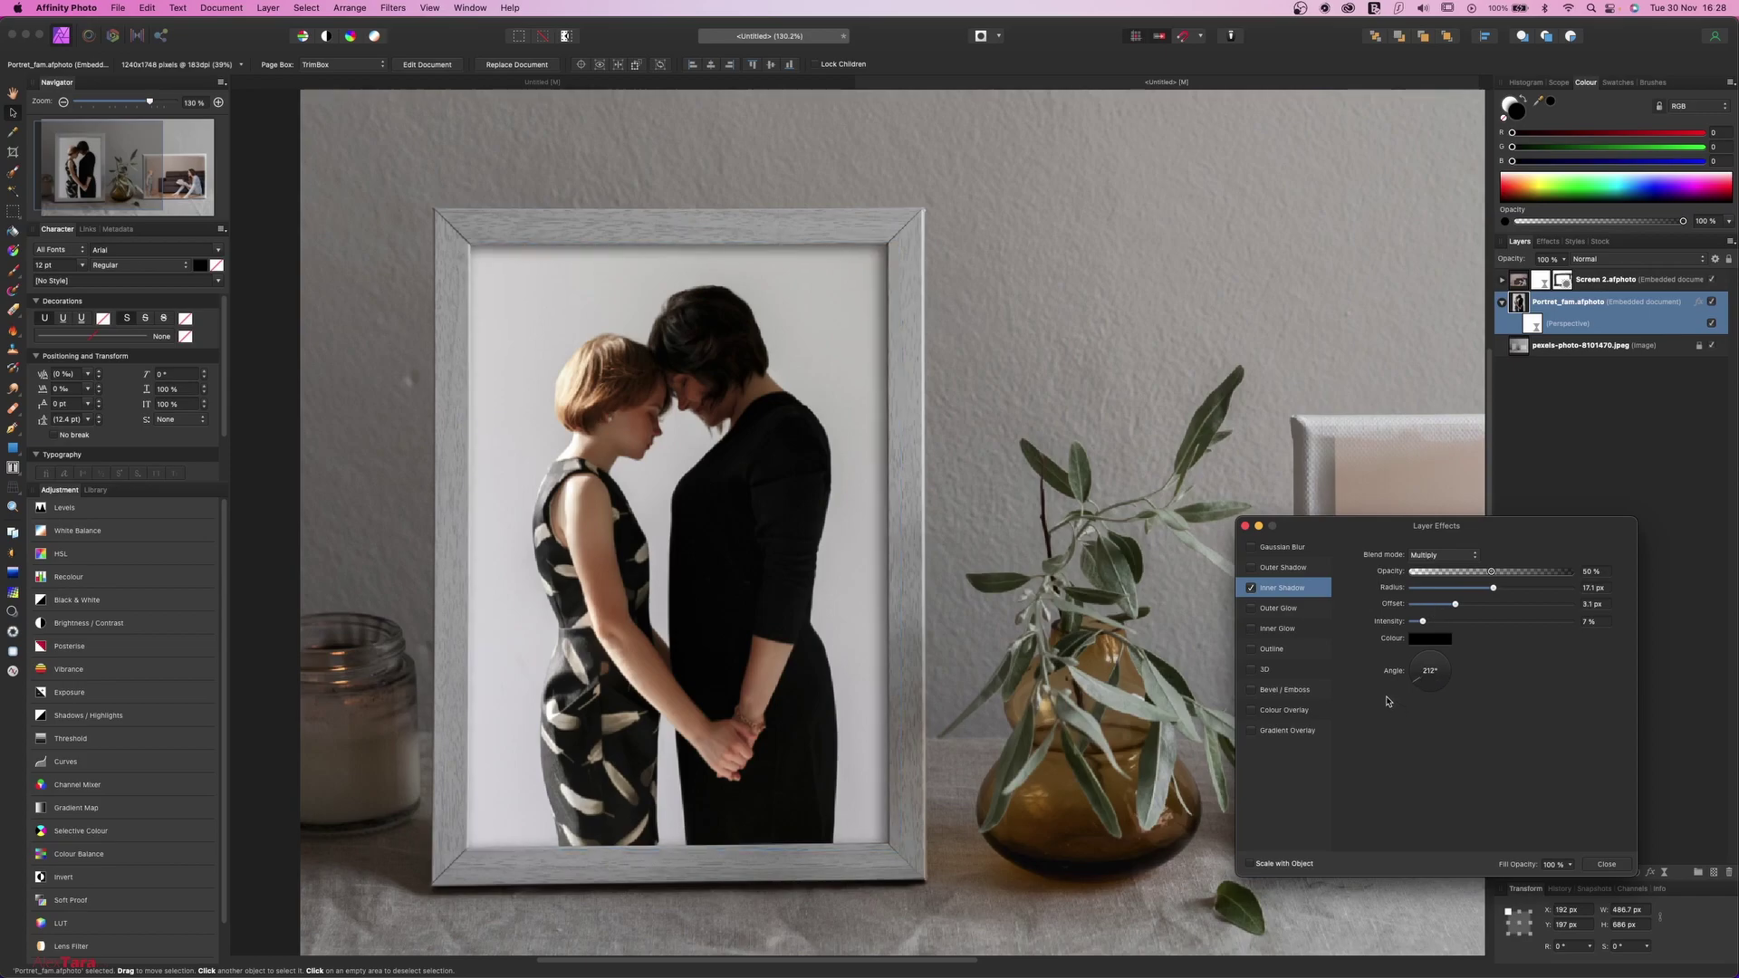
key("Return")
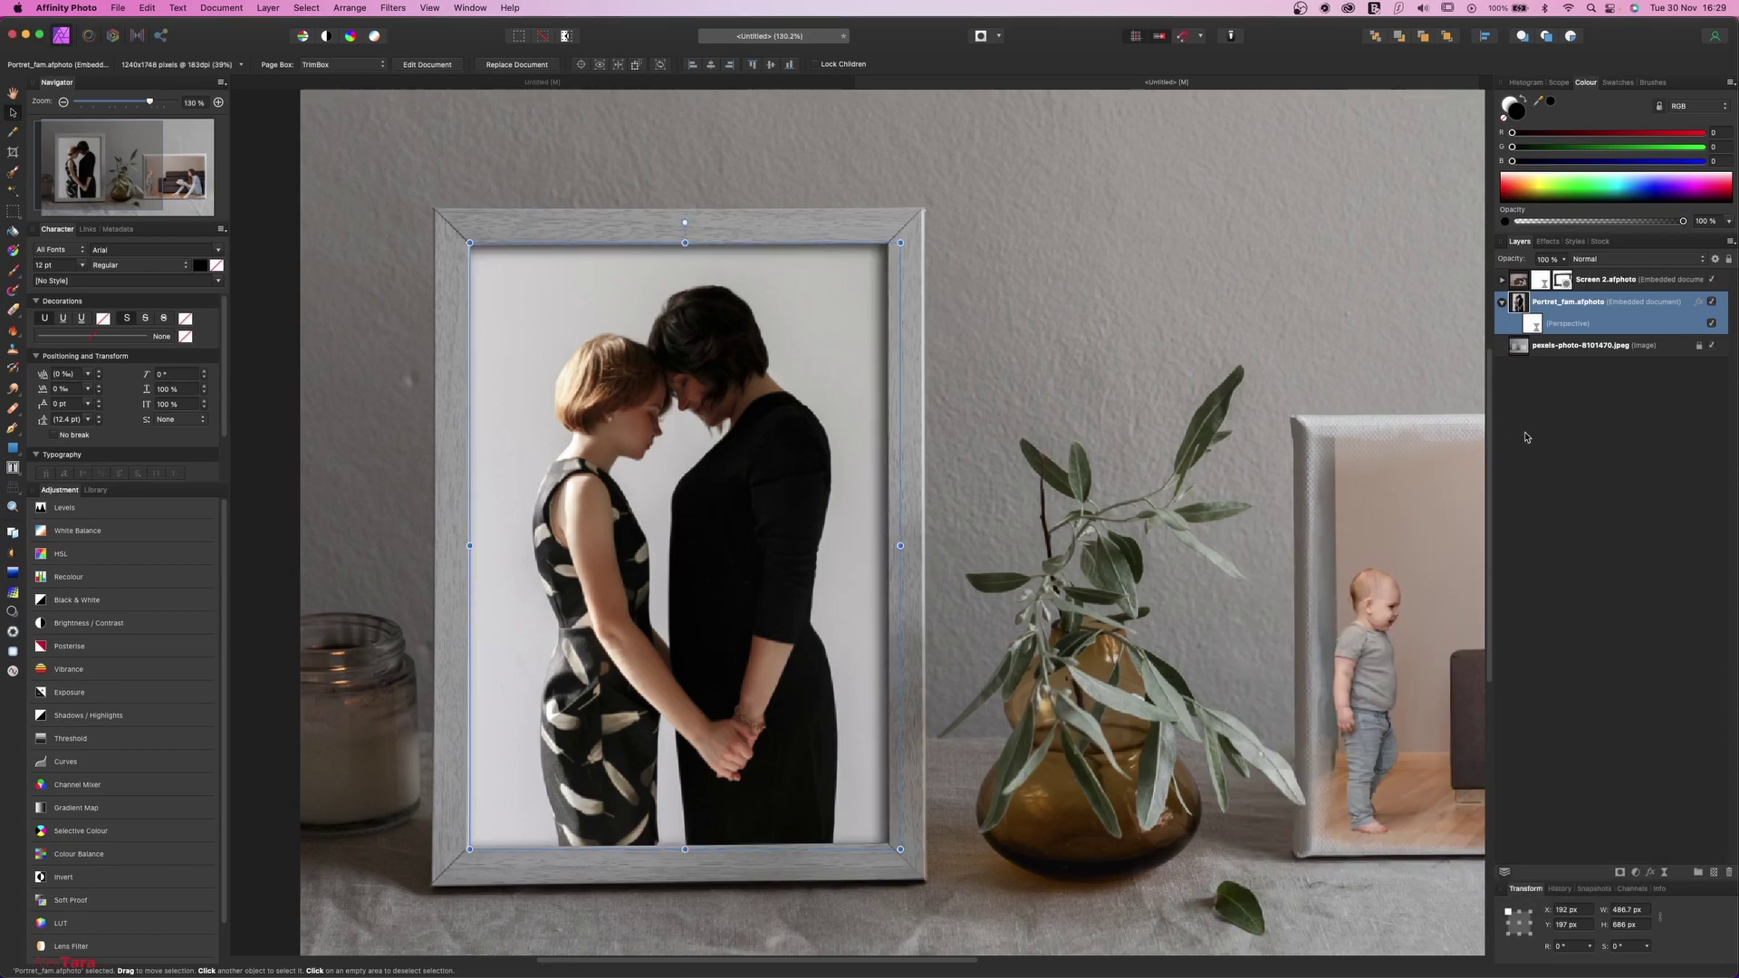
left_click(1573, 415)
scroll(842, 423, "down", 5)
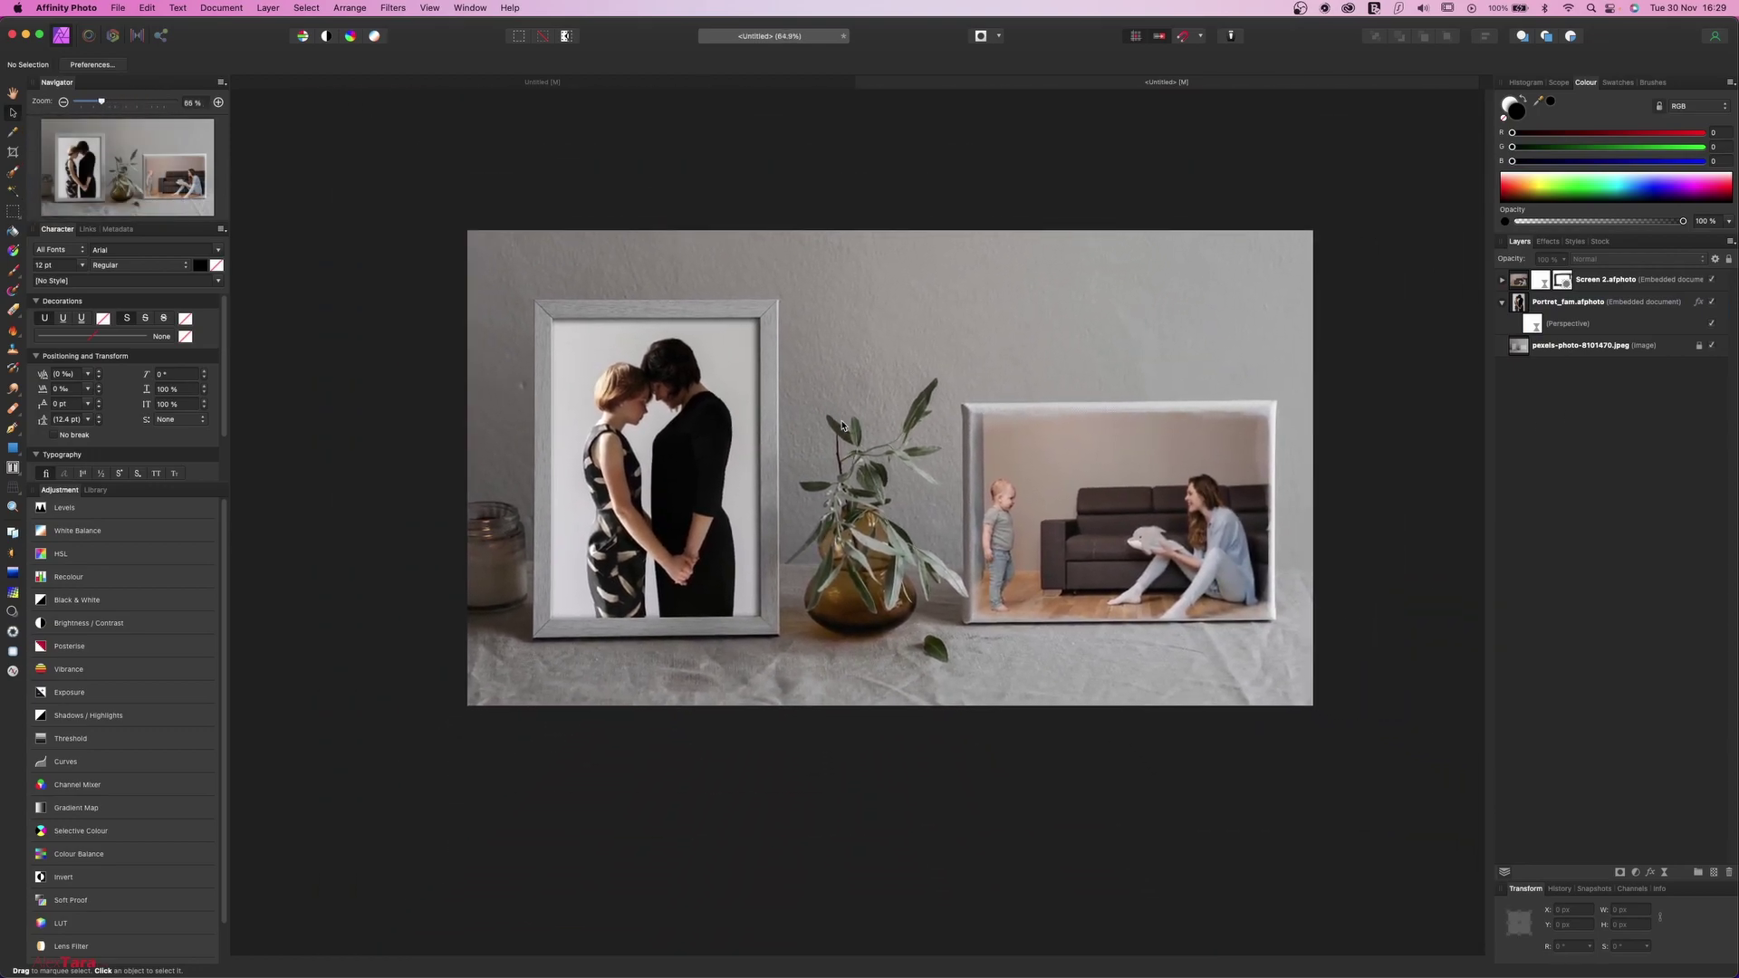
Place a stock photo of a mother holding a baby into Portret_fam, positioned so her face shows.
scroll(842, 423, "right", 2)
scroll(826, 423, "left", 1)
scroll(826, 423, "up", 1)
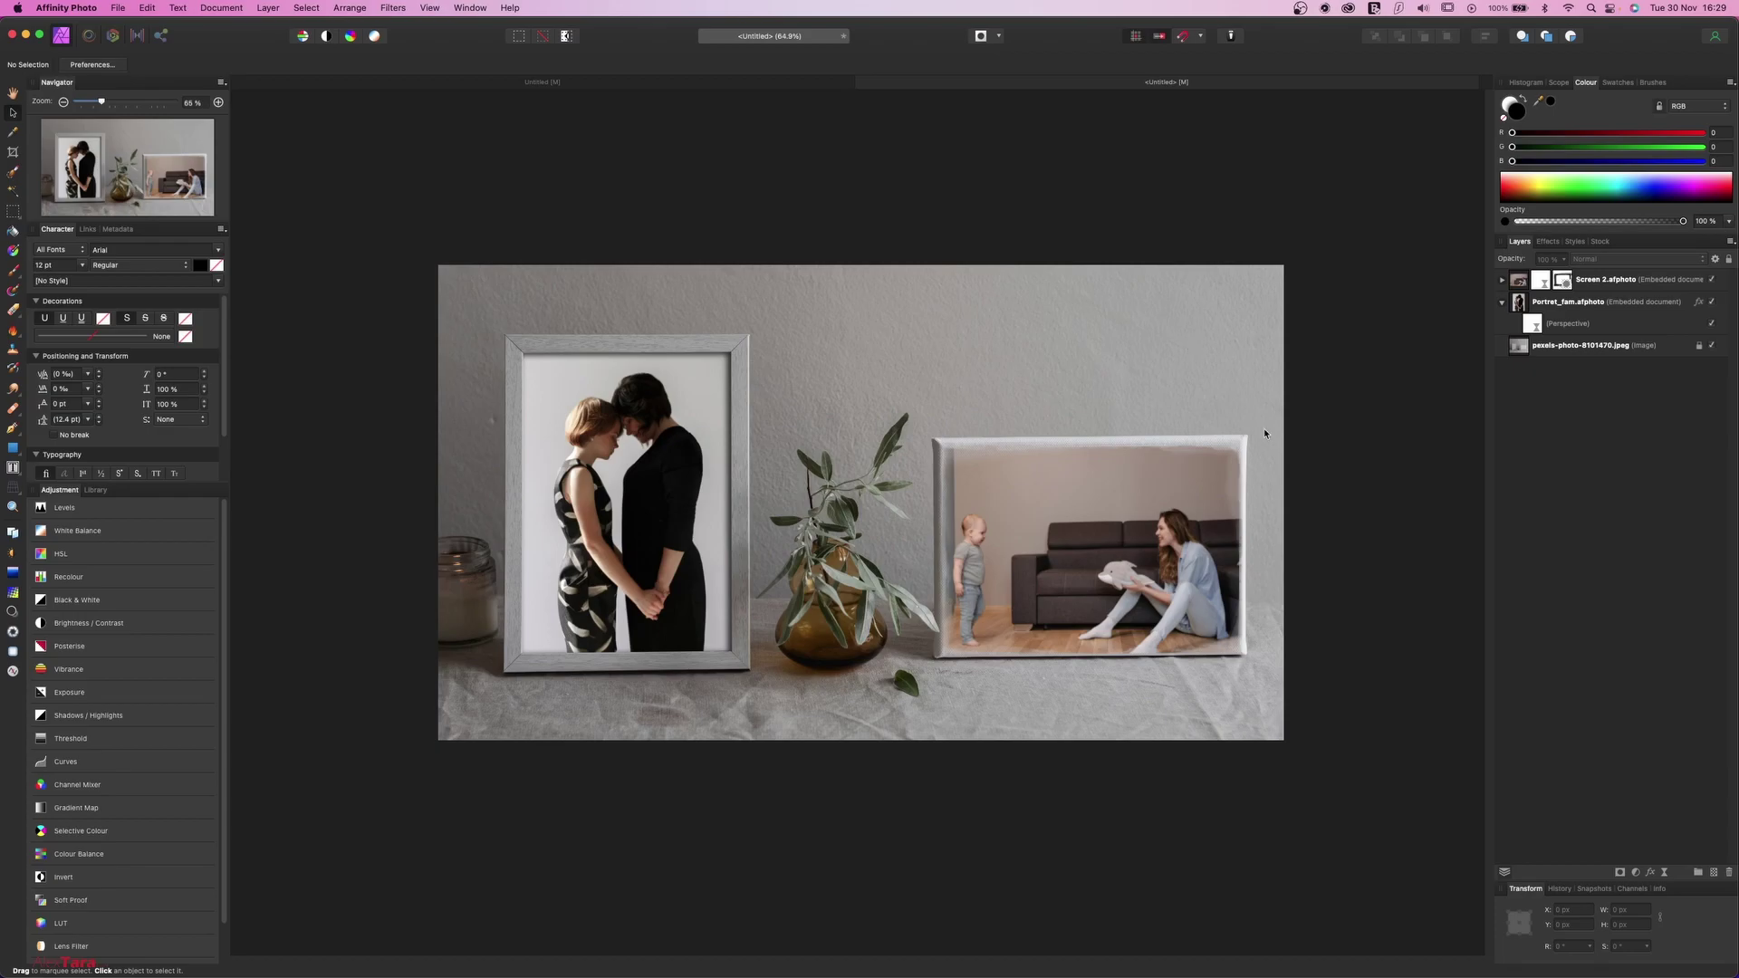
left_click(1518, 302)
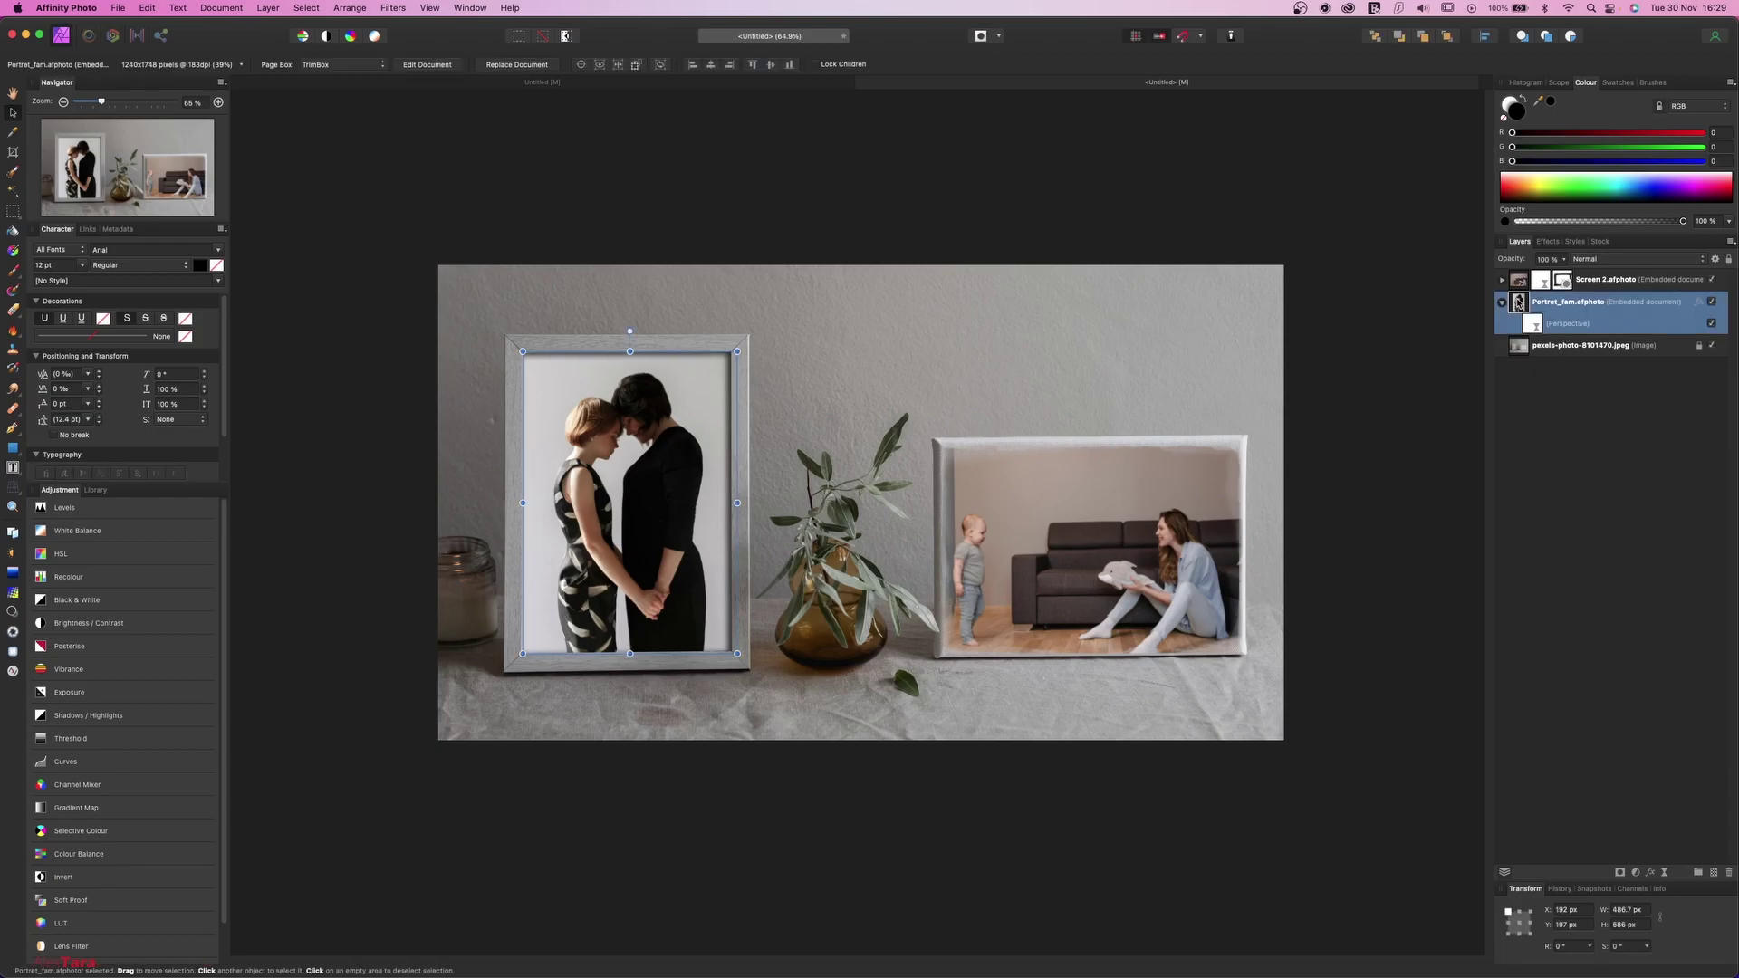
double_click(1518, 303)
left_click(1599, 241)
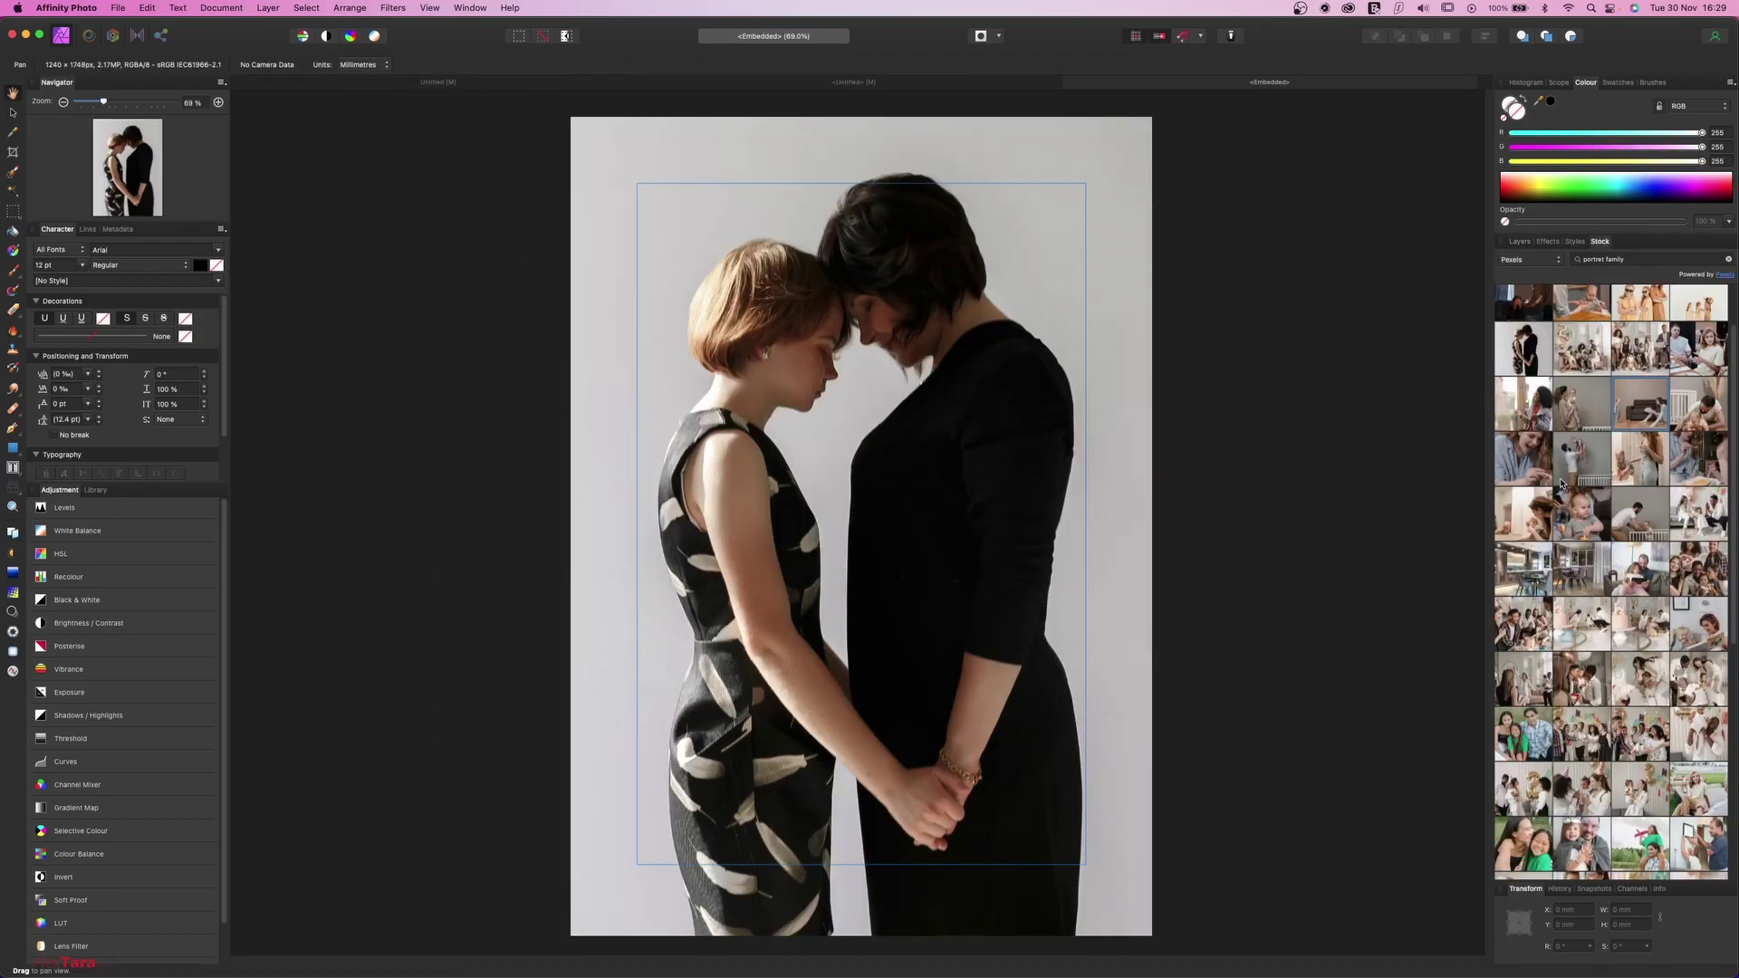
left_click_drag(1584, 407, 909, 543)
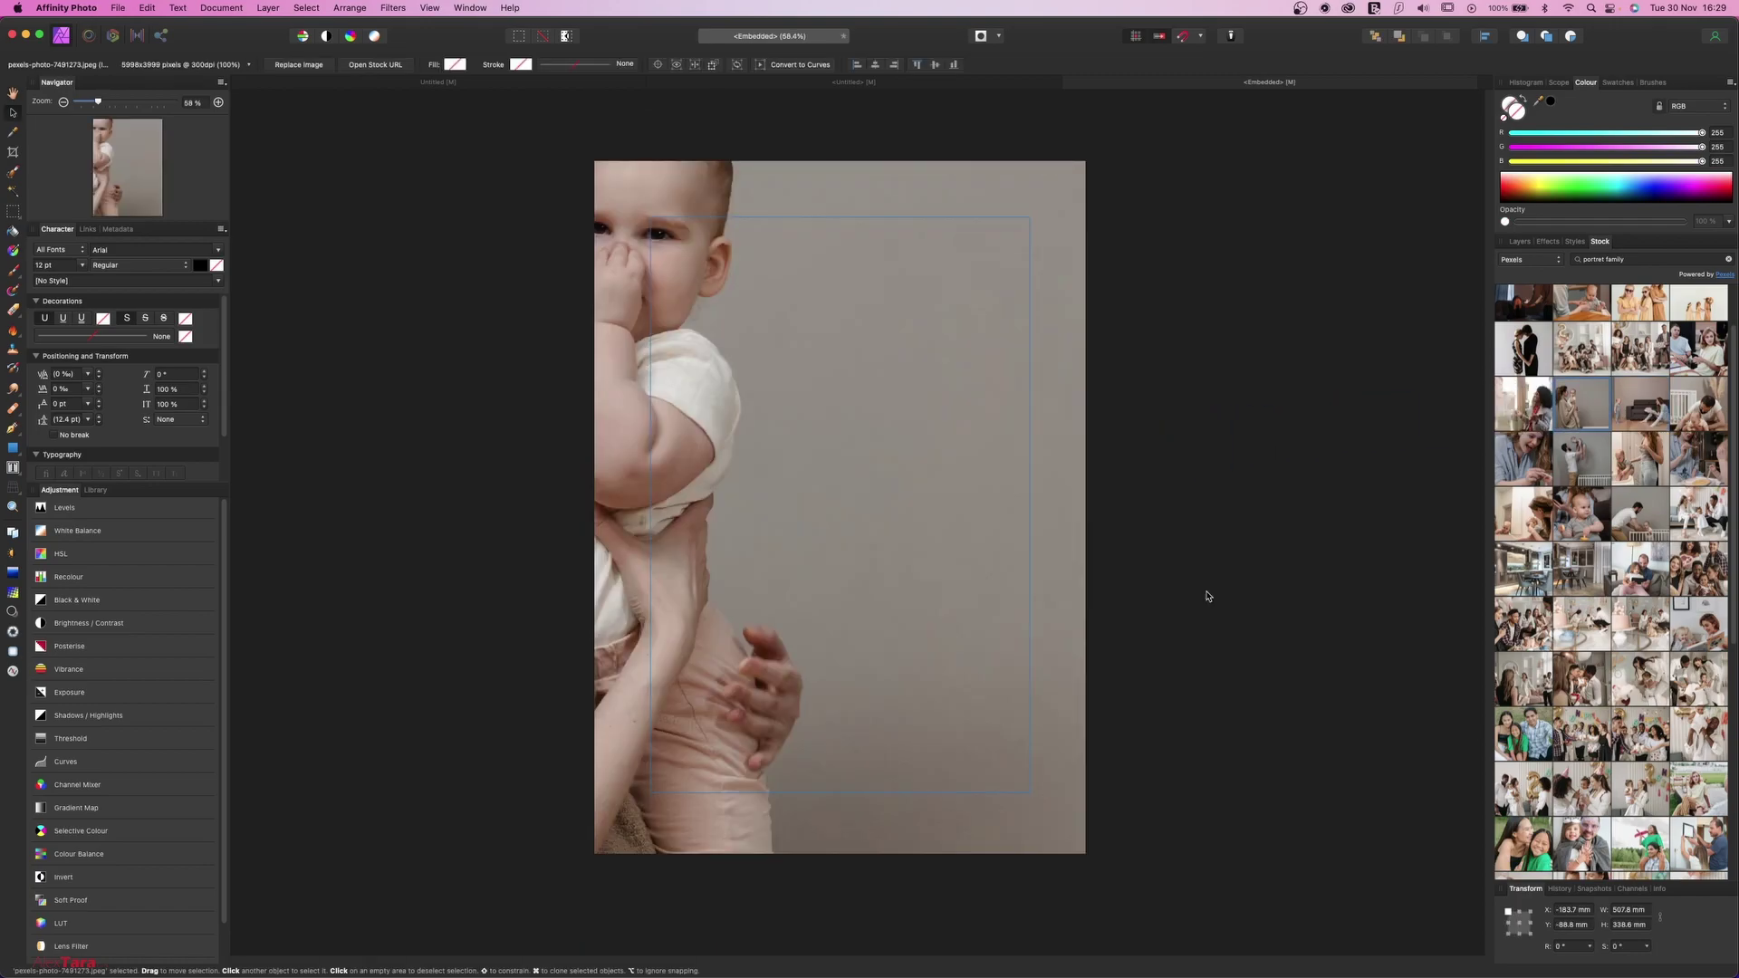
left_click_drag(778, 353, 928, 473)
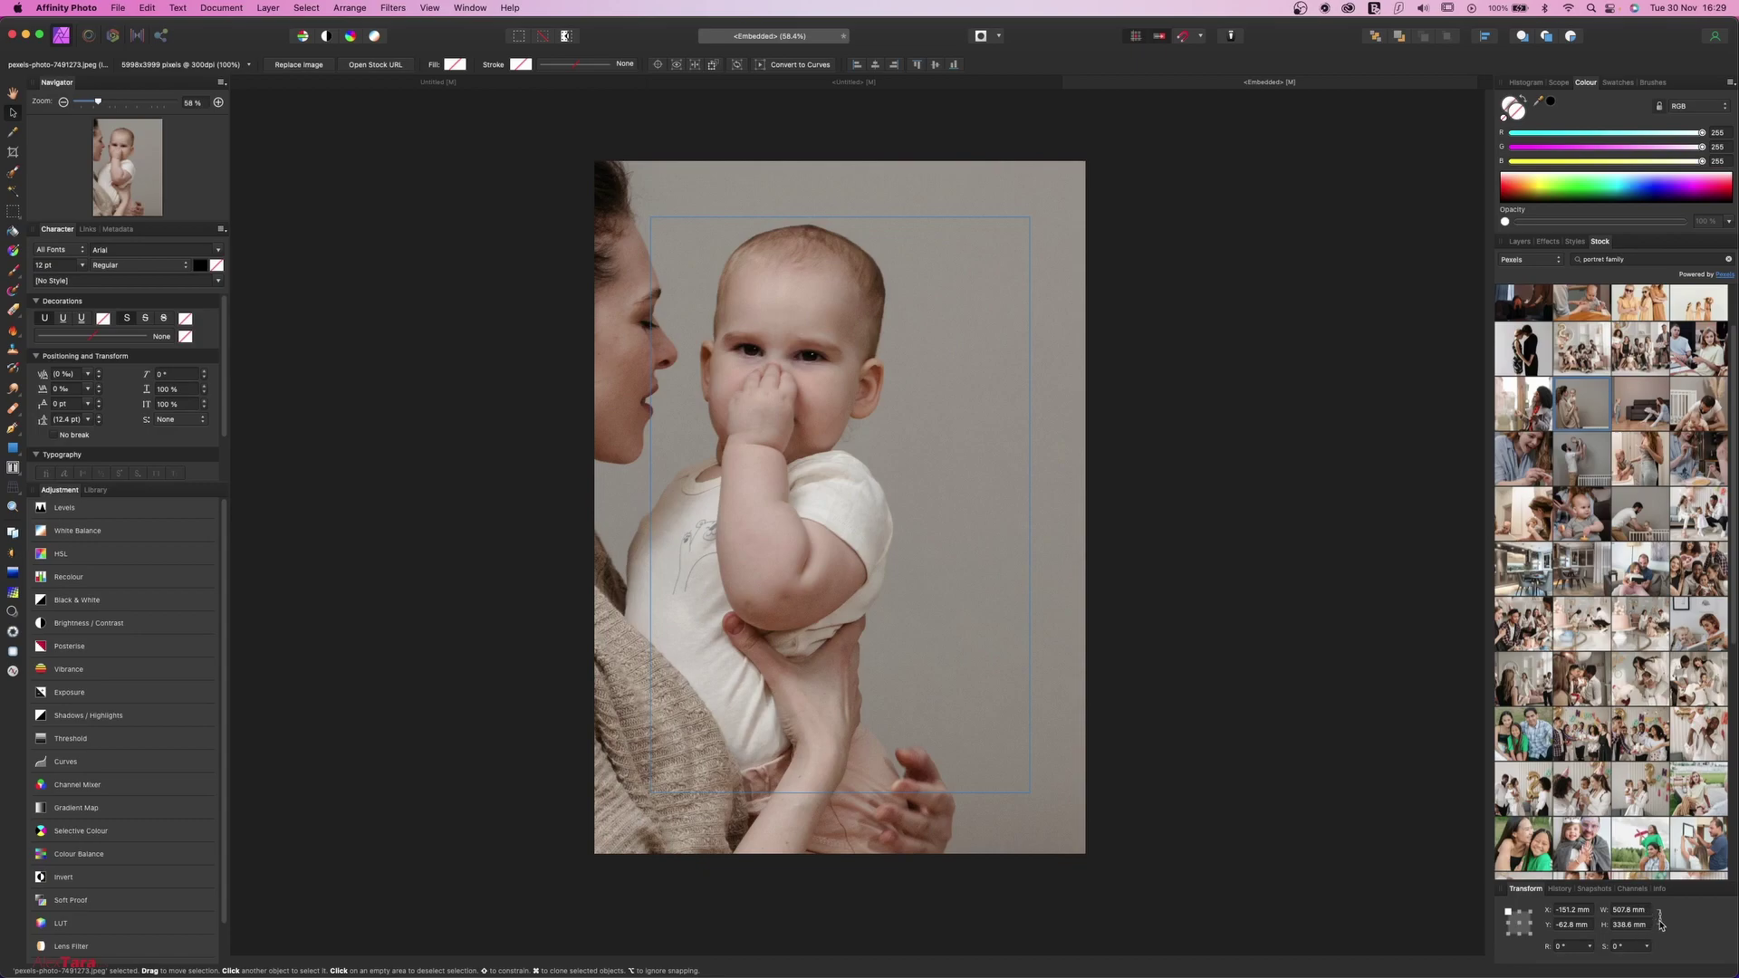
Set the placed photo's width to 250 mm and close the embedded portrait document.
left_click(1630, 911)
type("250")
key("Return")
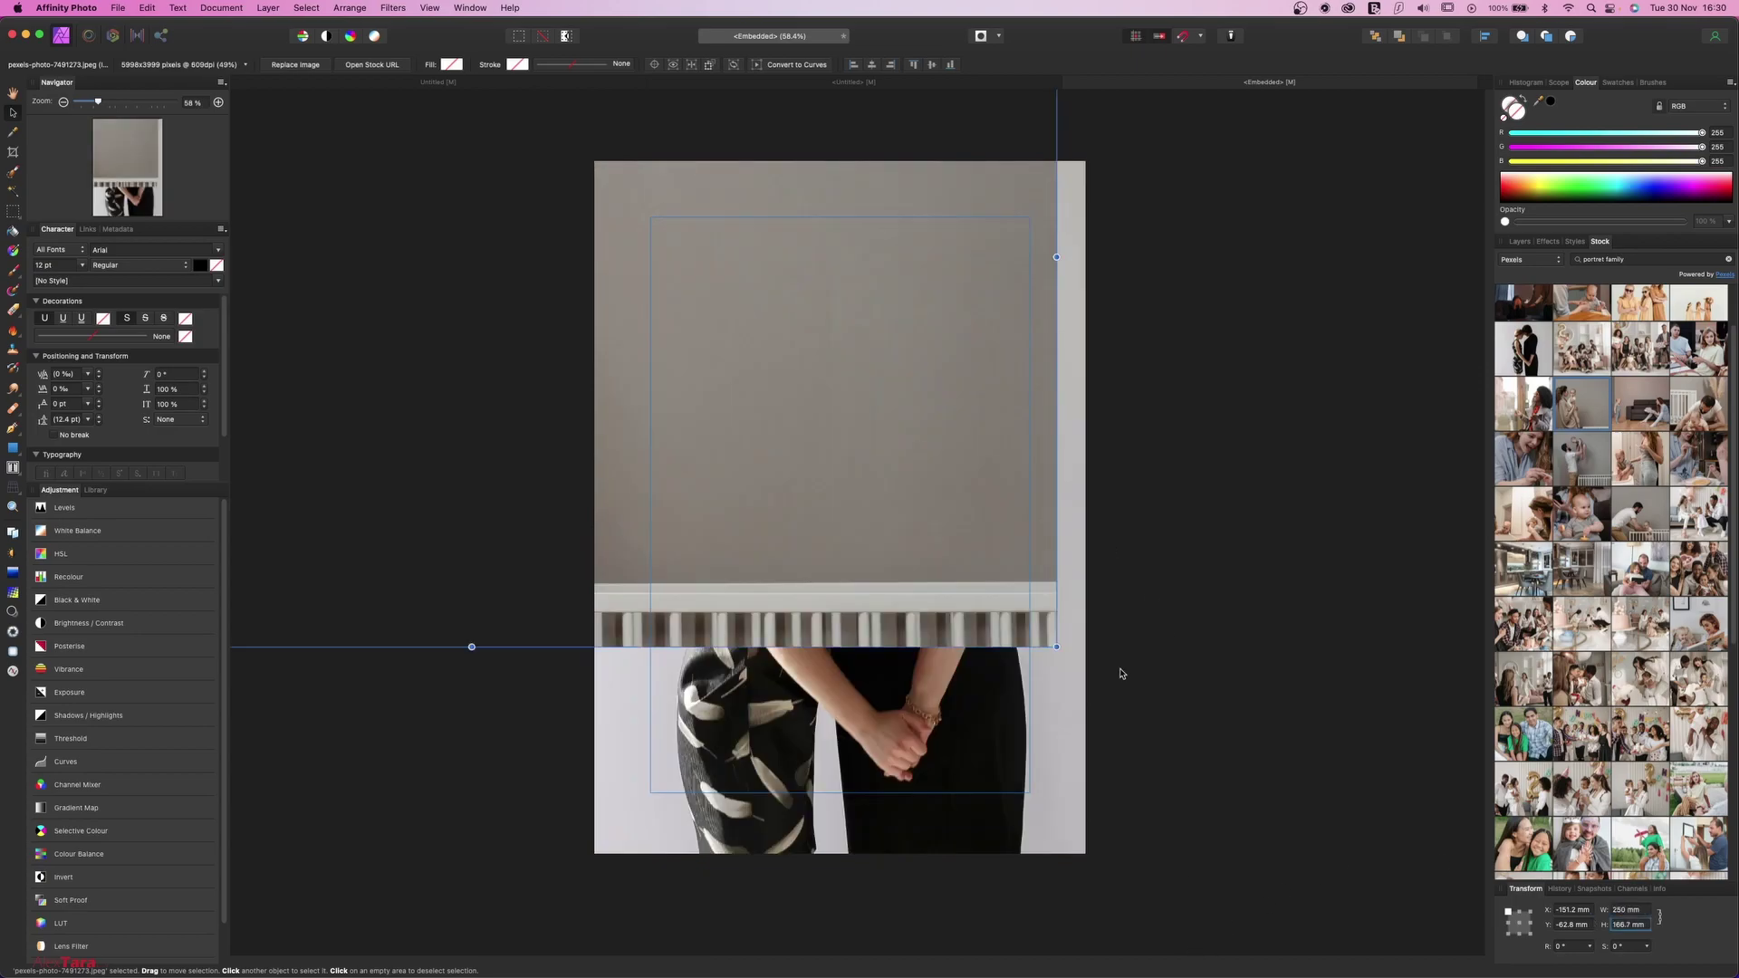
left_click(1071, 83)
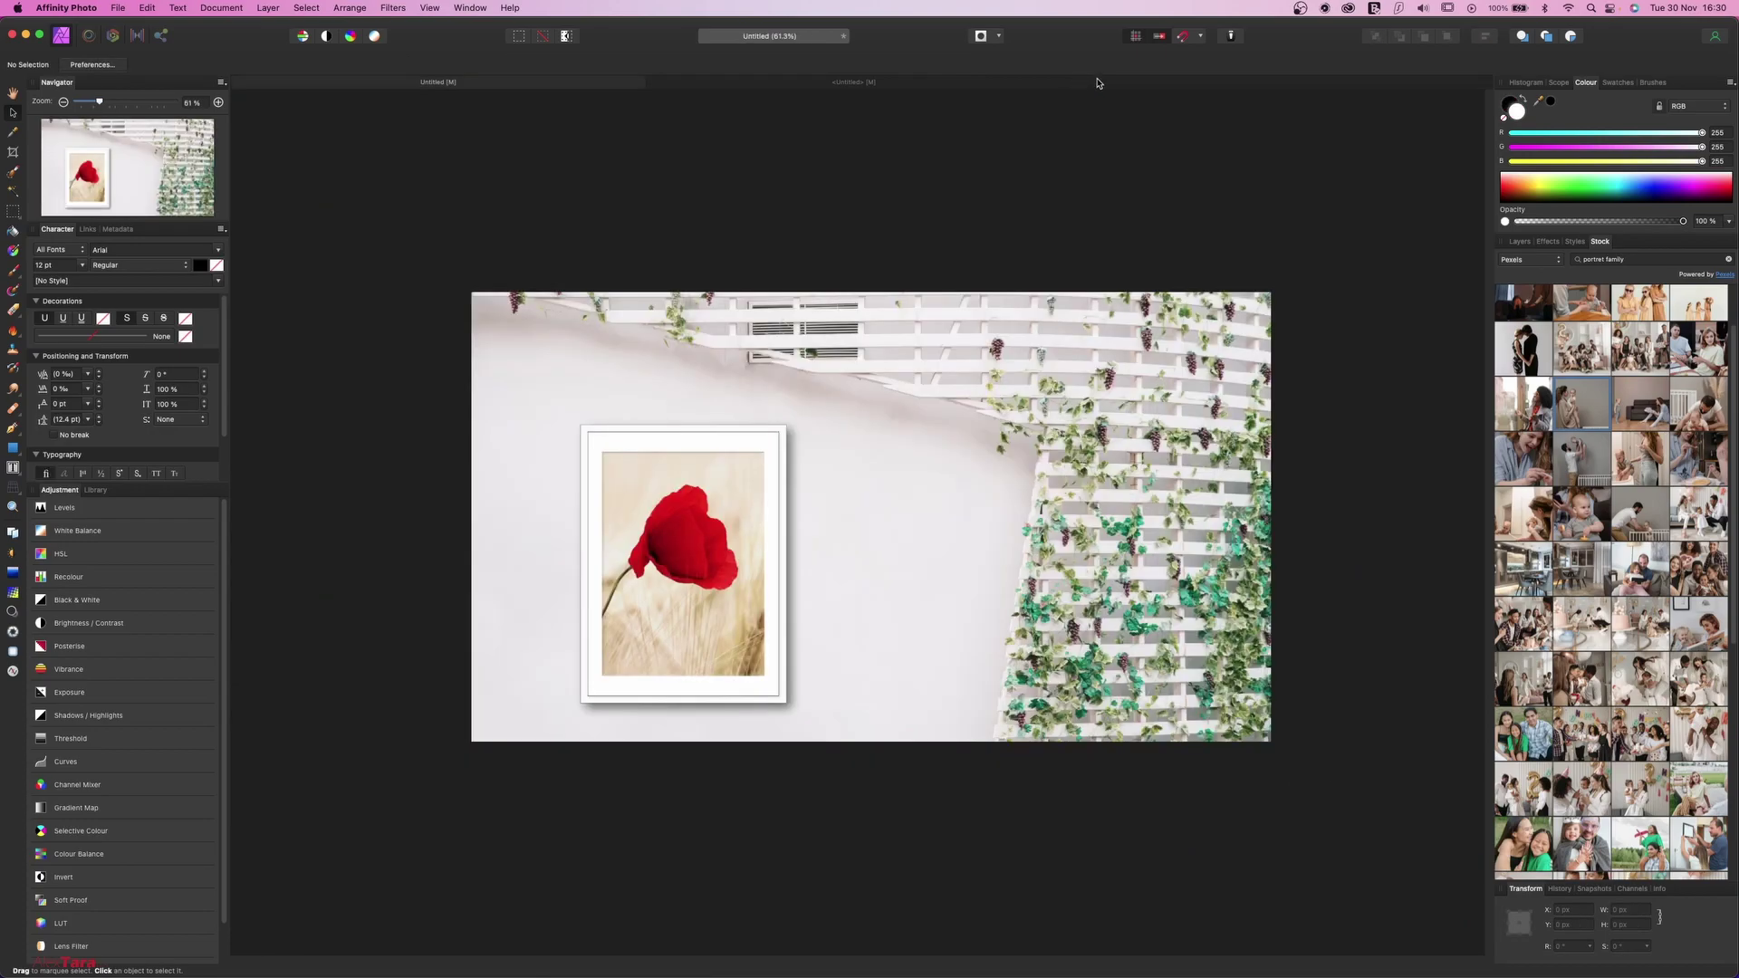
On the poppy mockup, show the Frame_Colour and Inner_frame layers for a black frame with dark matte.
left_click(1086, 86)
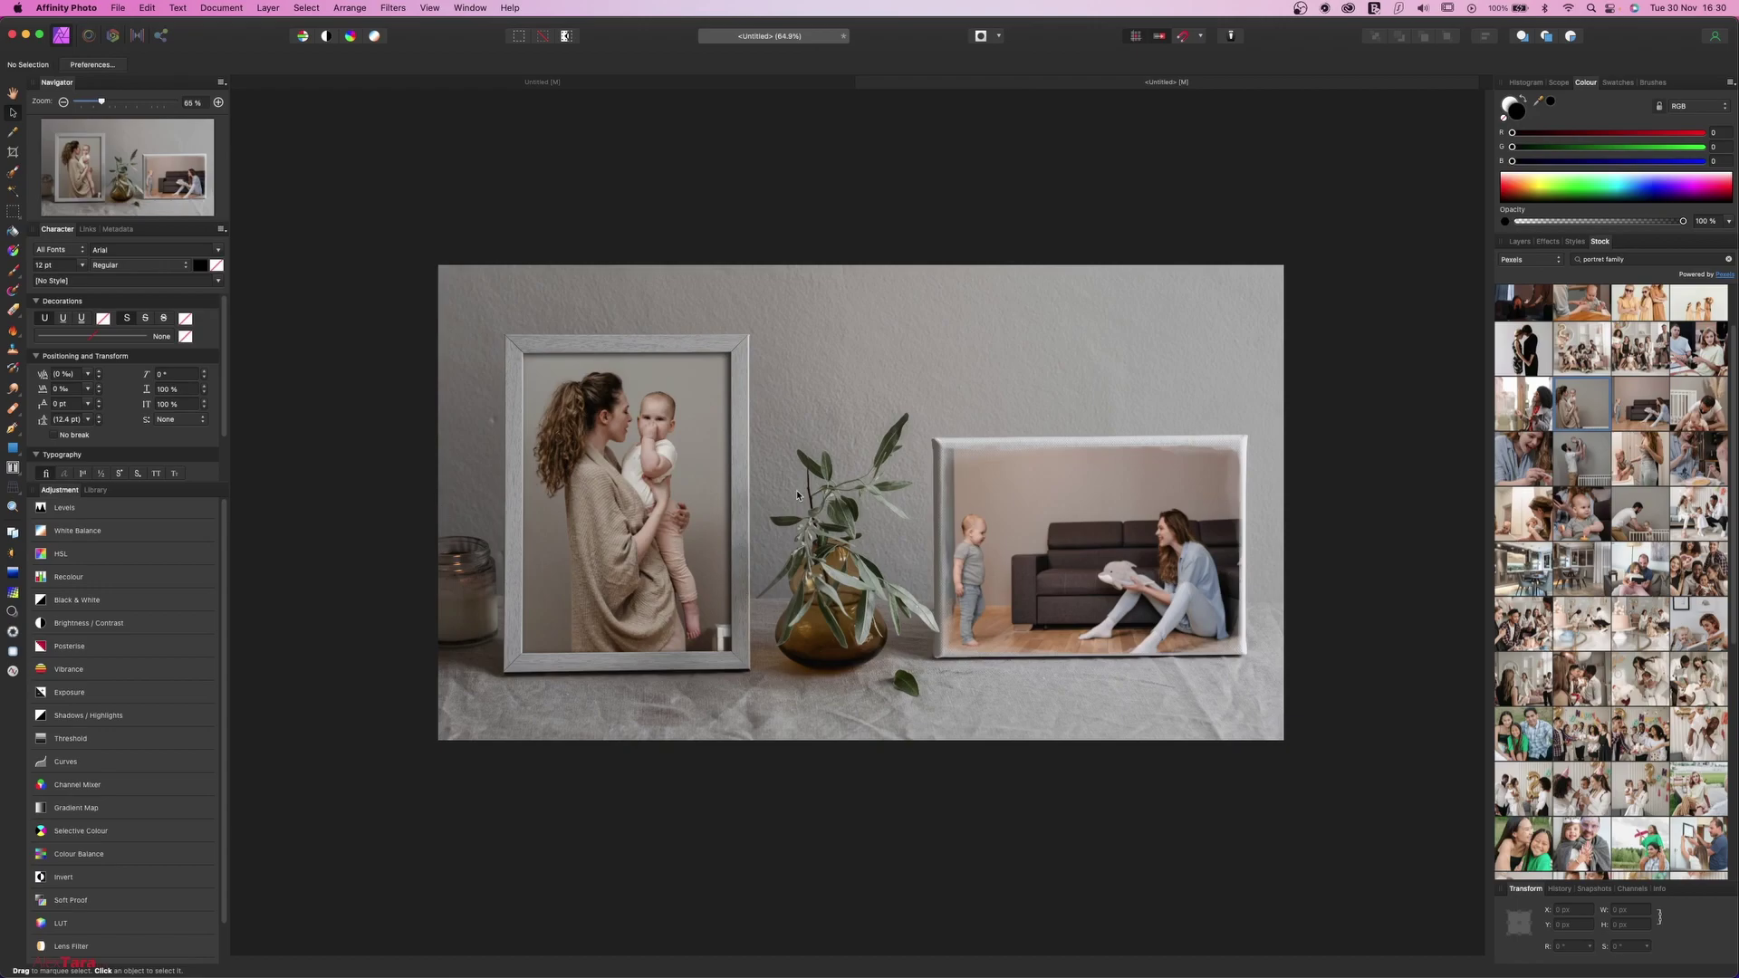
left_click(127, 8)
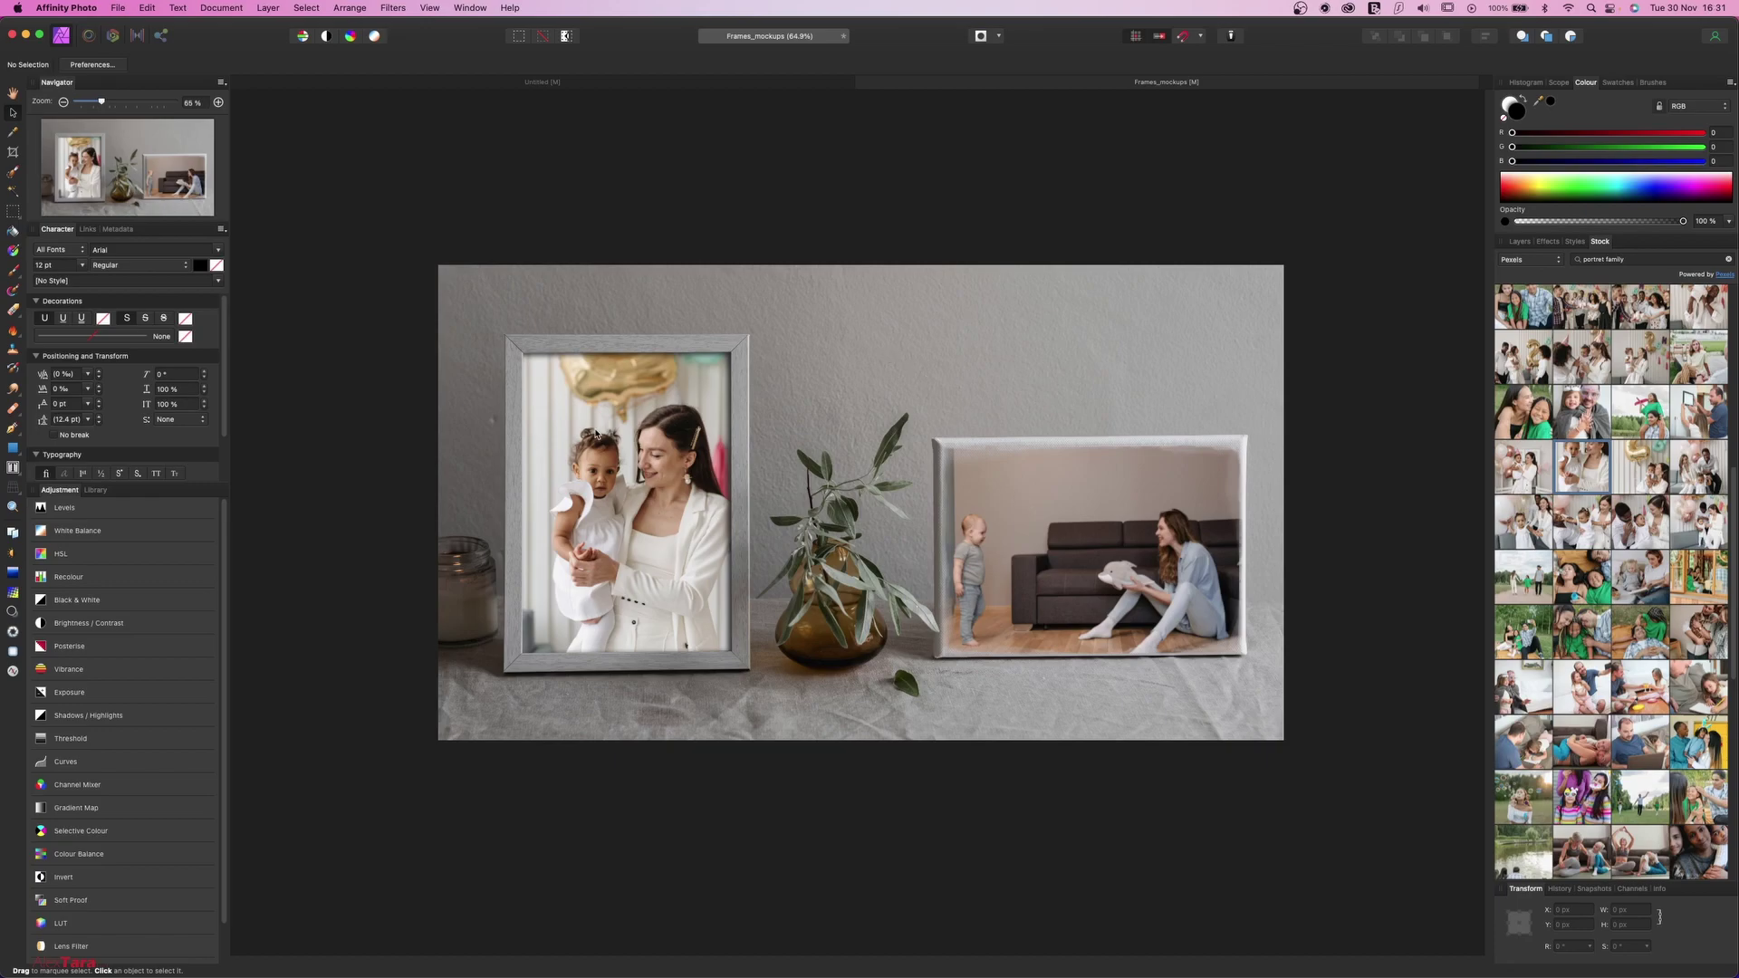
left_click(781, 83)
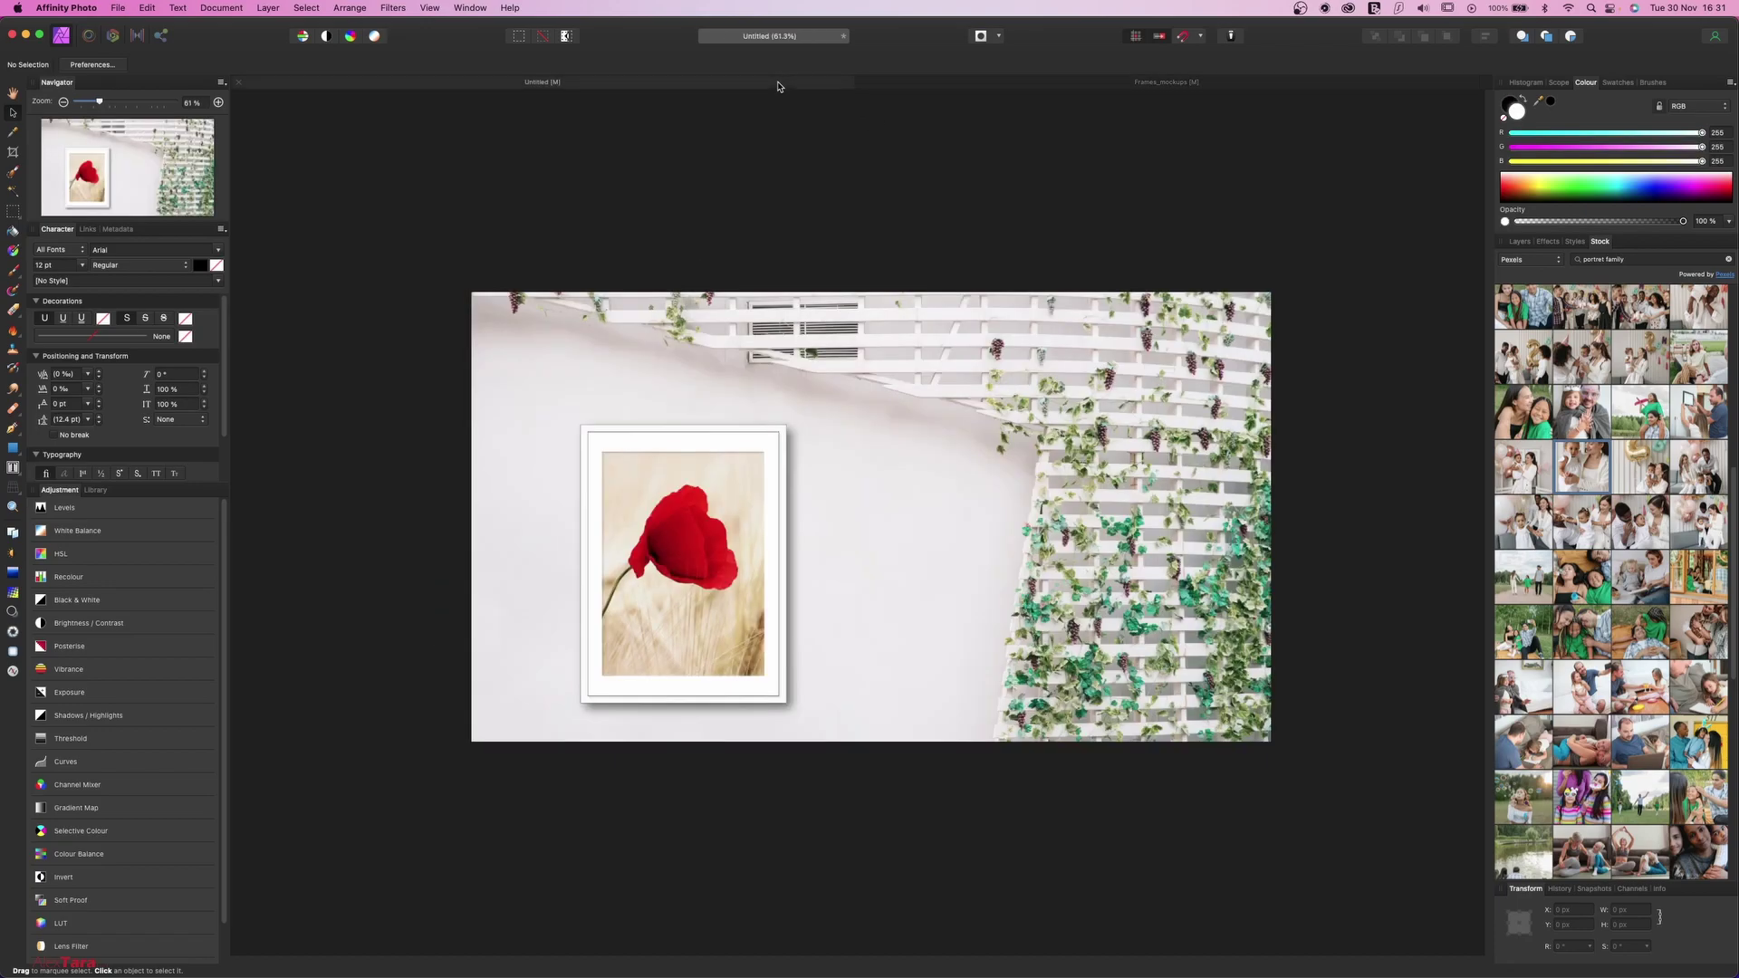
left_click(1520, 242)
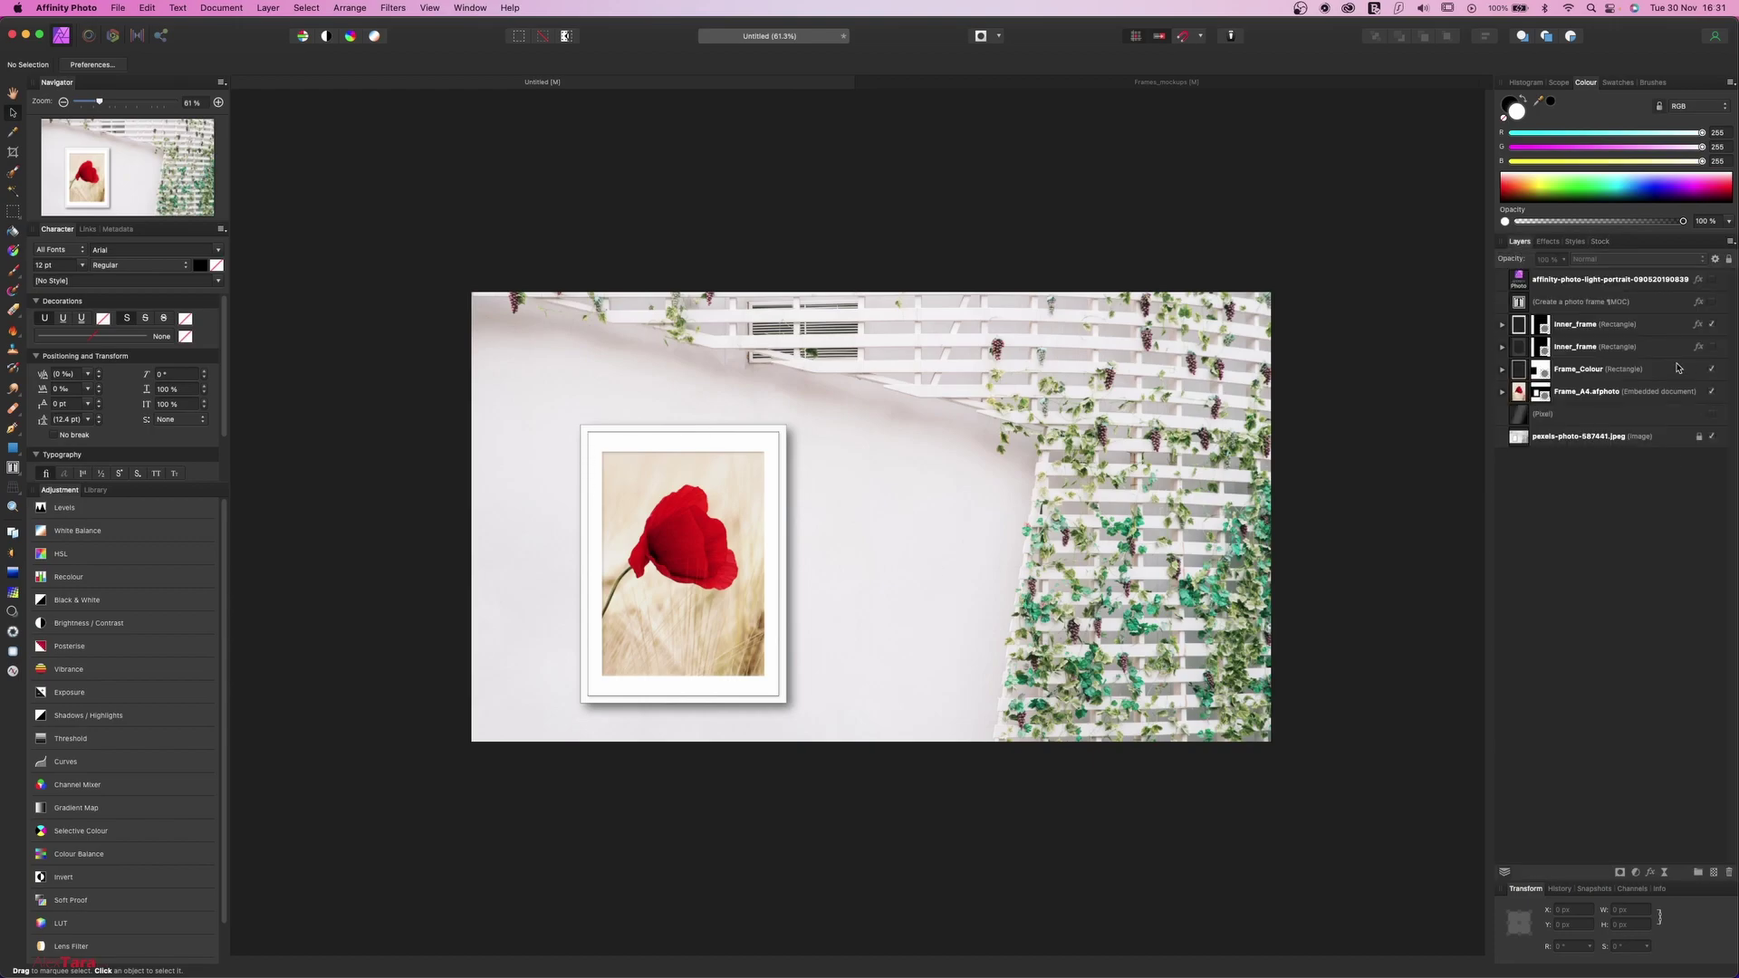
left_click(1710, 368)
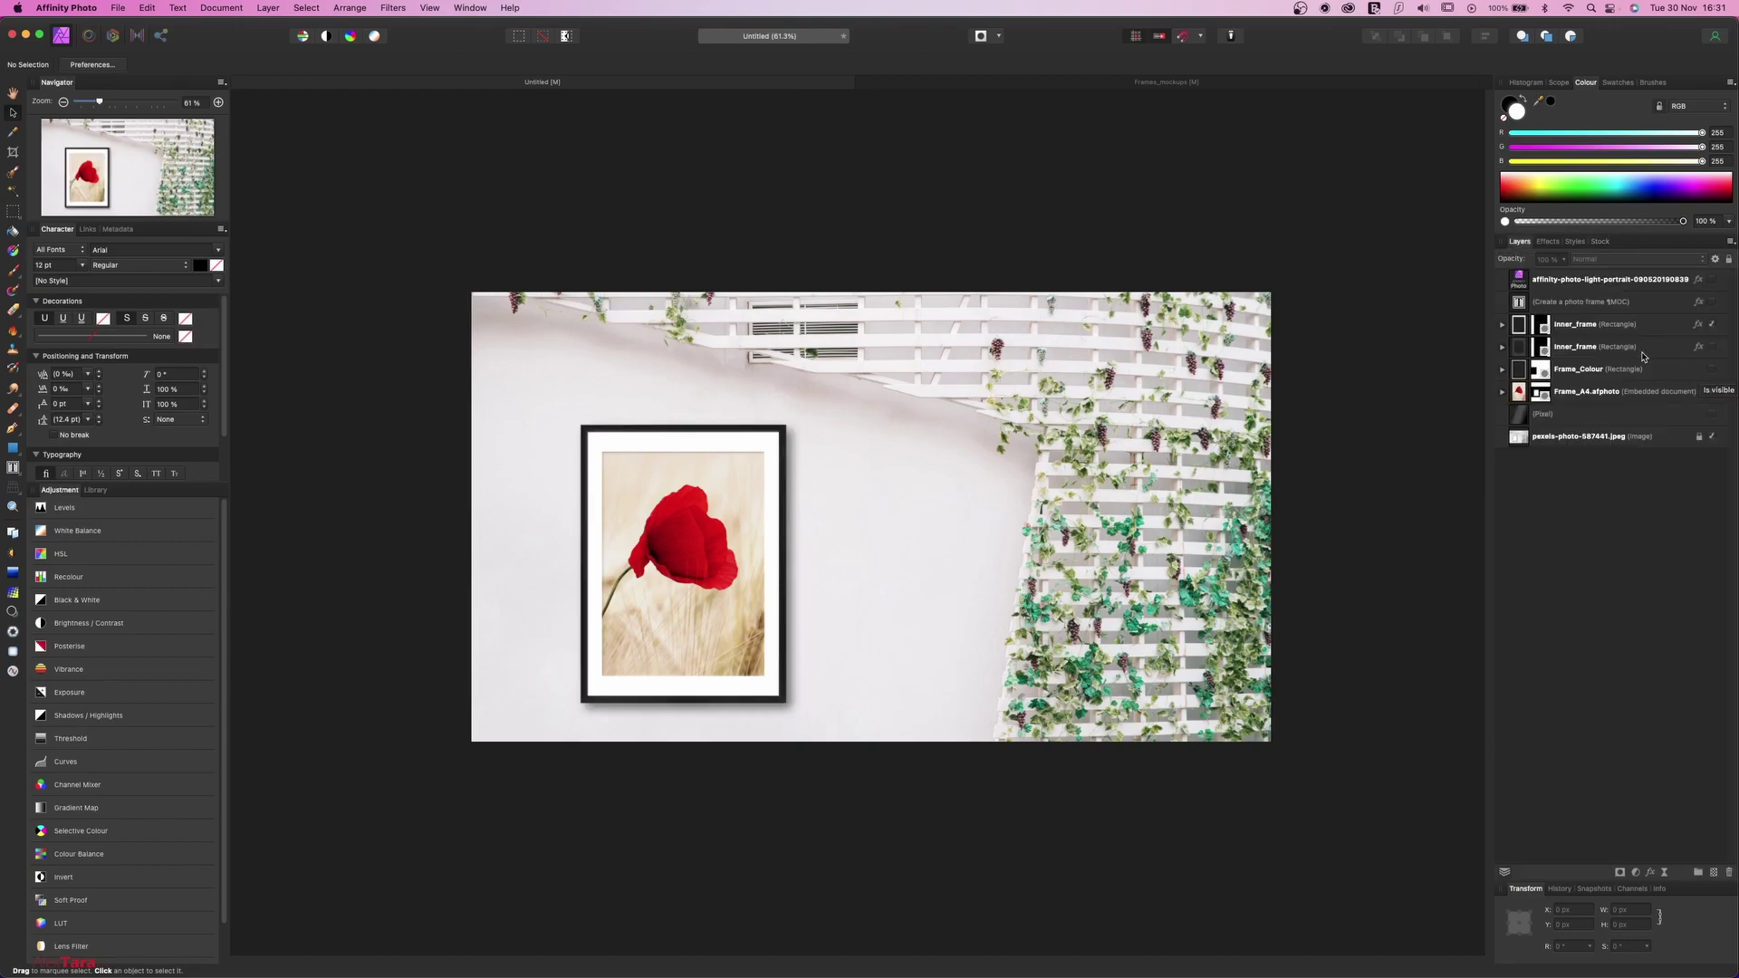
left_click(1712, 347)
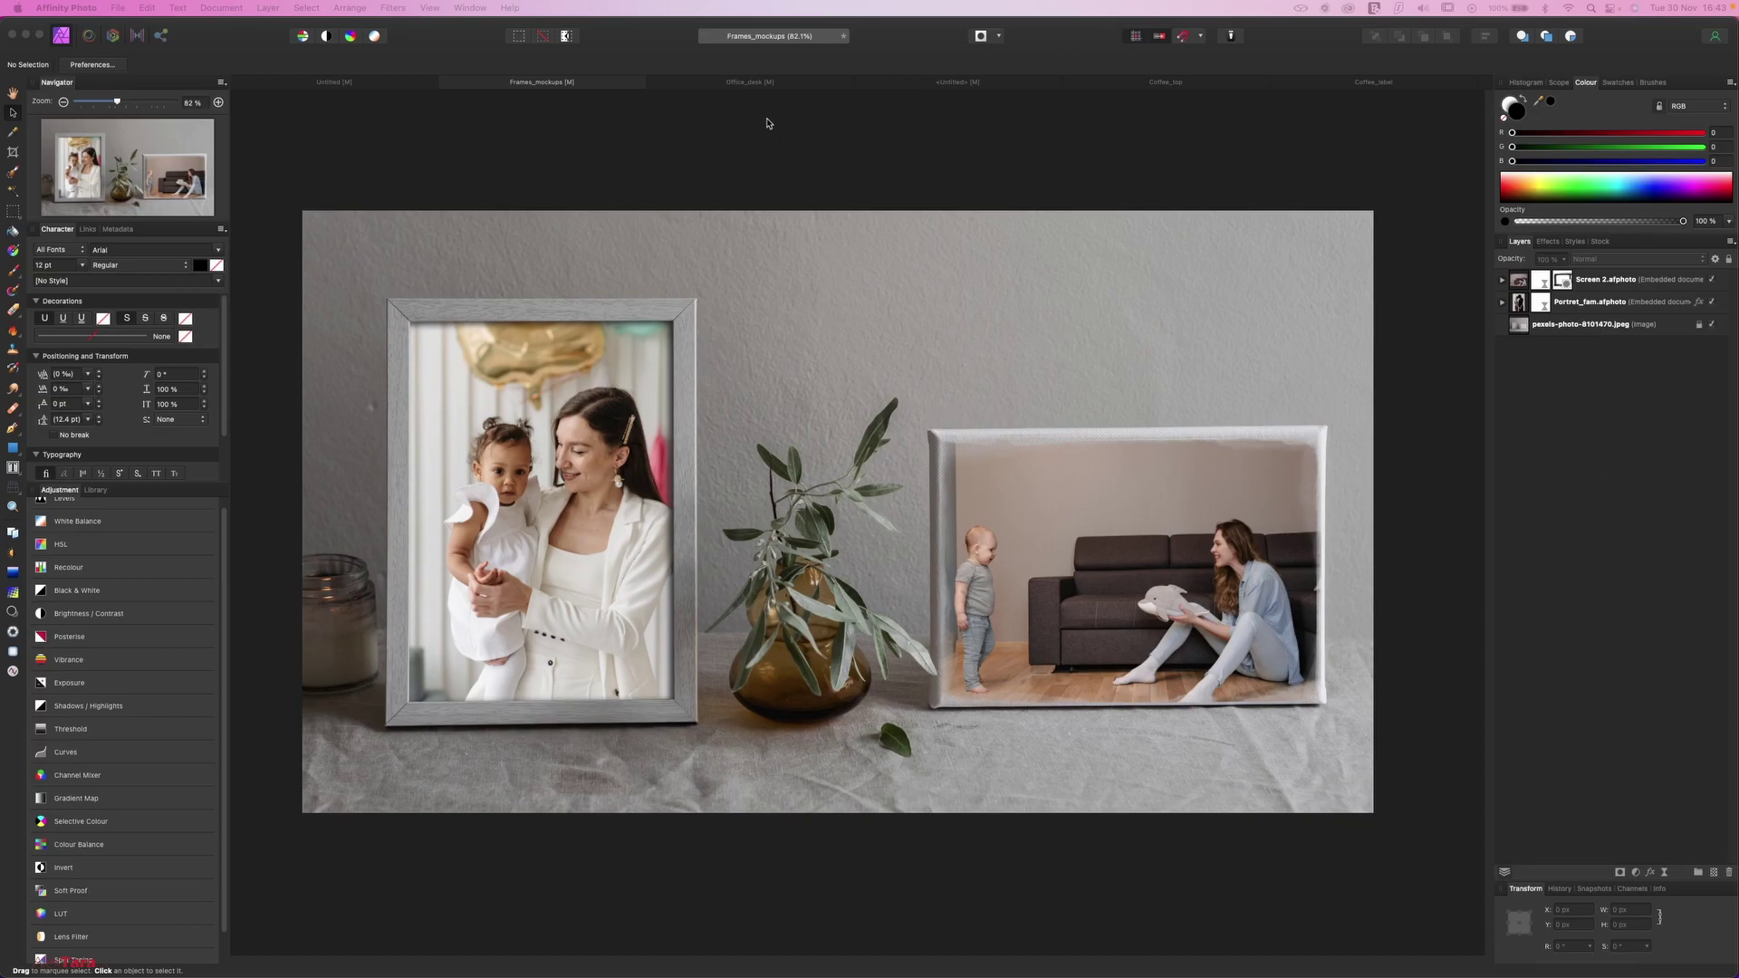
View the office desk monitor mockup, then show the Coffee_label layer on the pink coffee box.
left_click(784, 84)
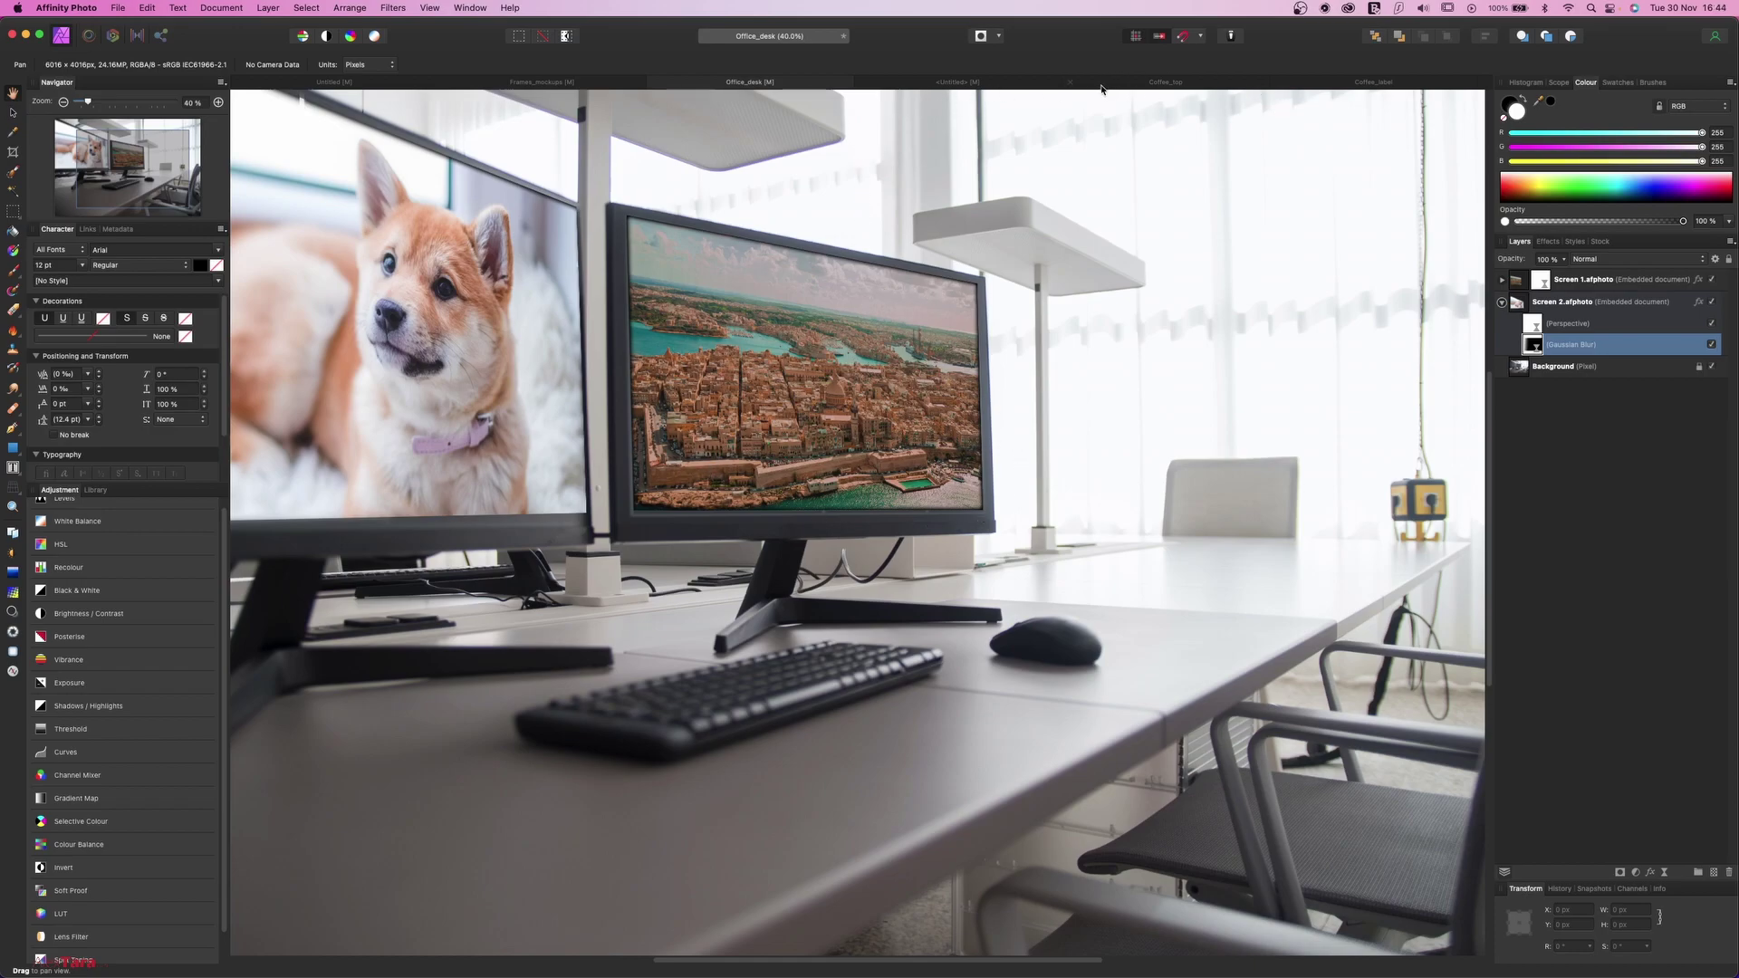
left_click(1012, 86)
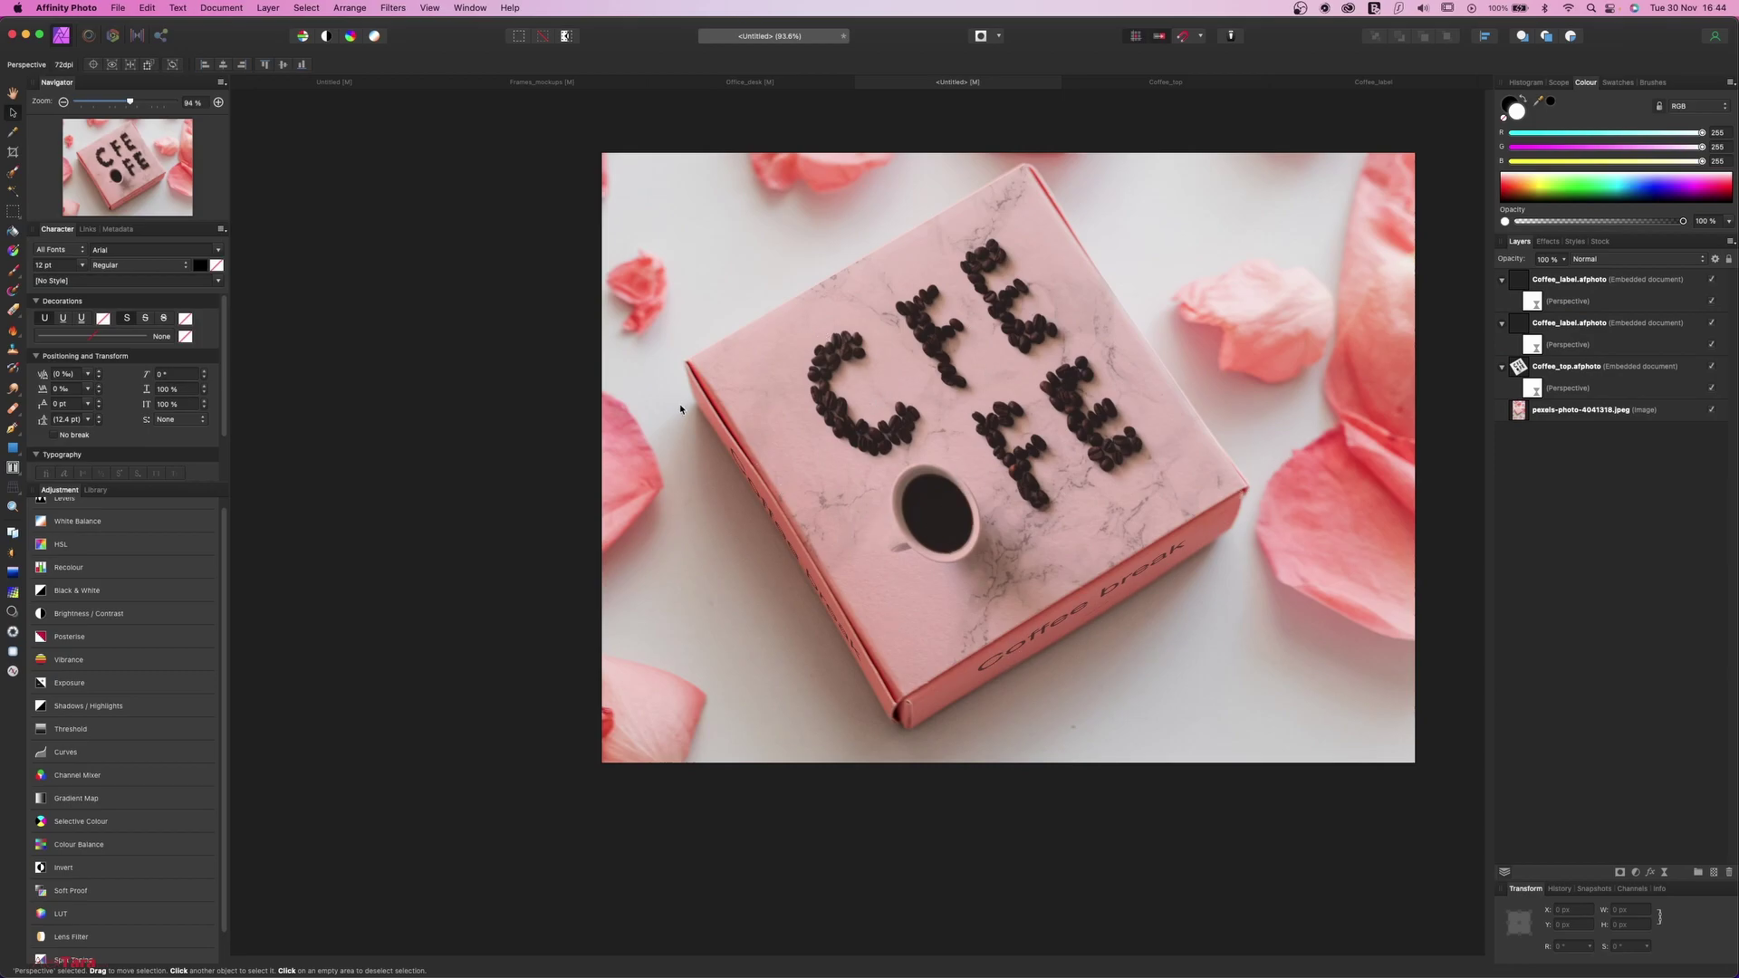
left_click(1711, 281)
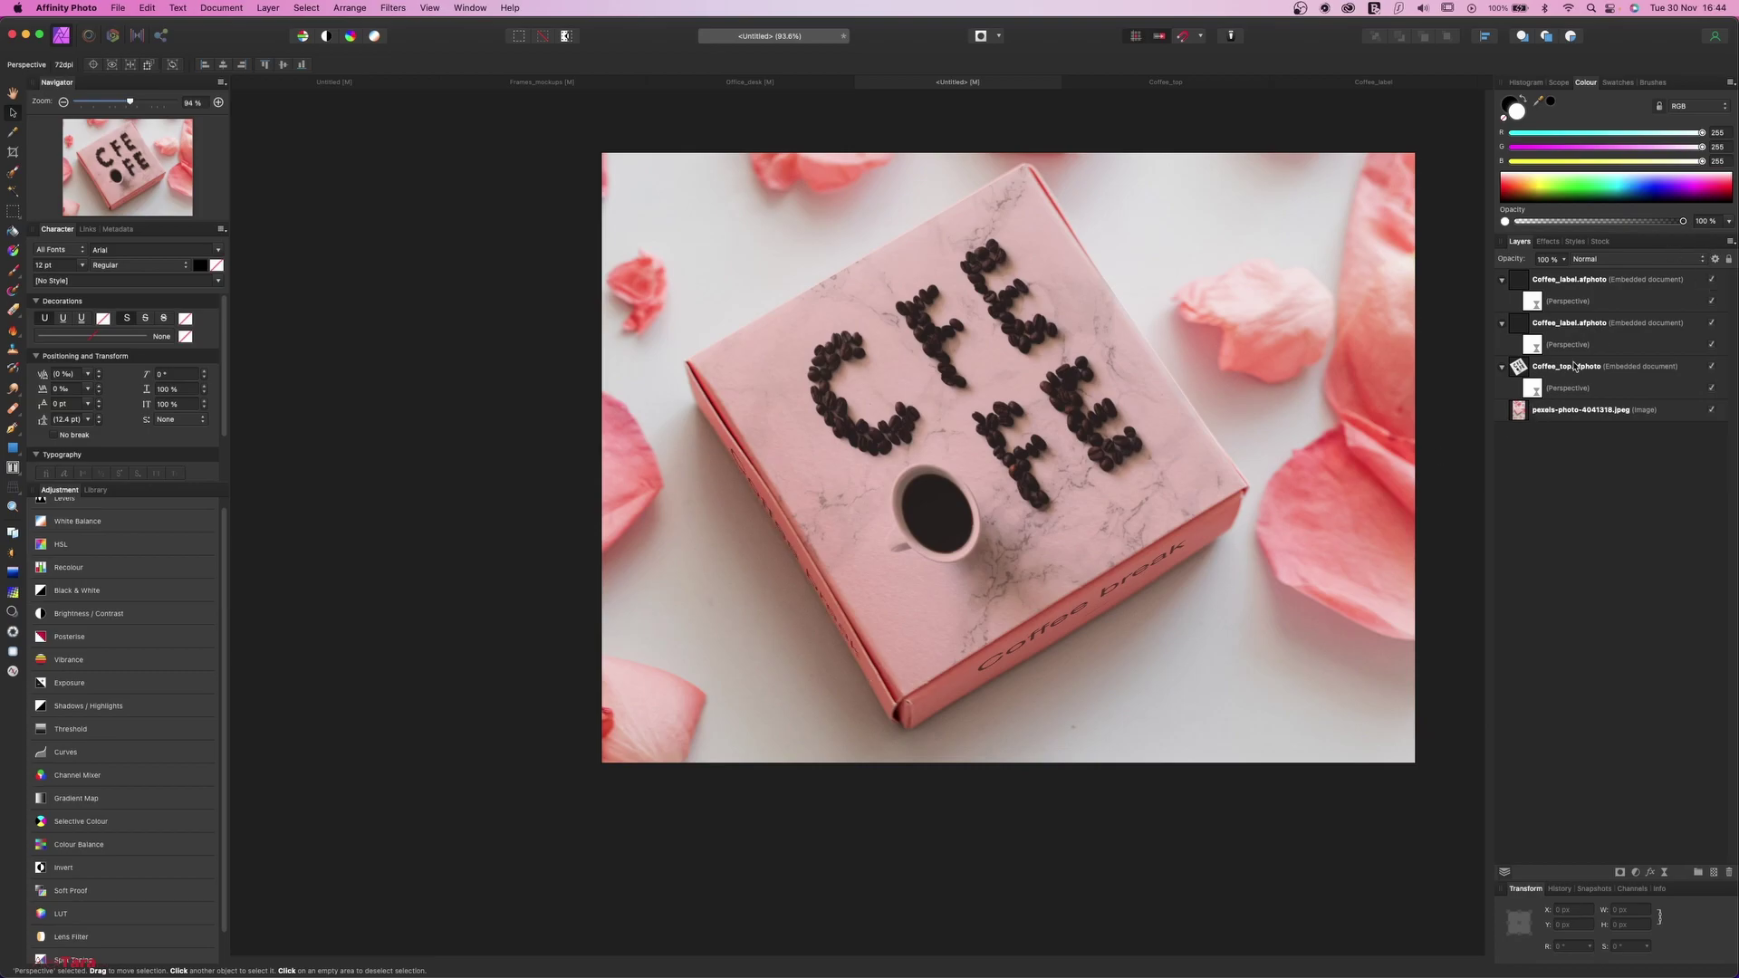